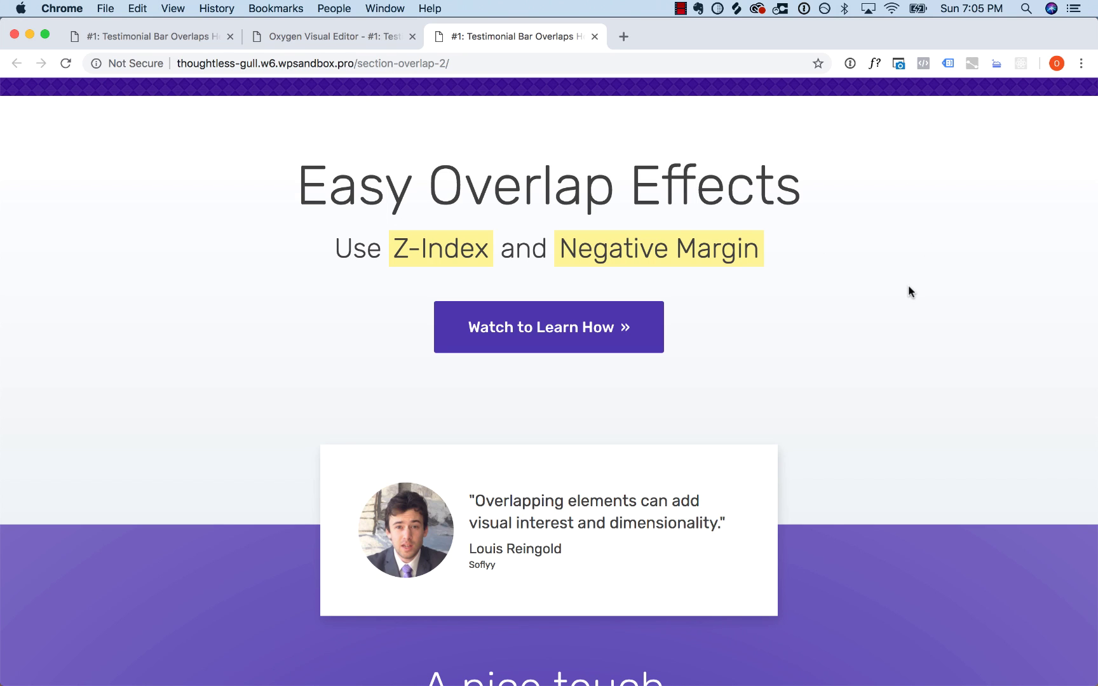
Review how the testimonial bar overlaps the hero and the purple section on the finished example page
scroll(909, 288, "down", 5)
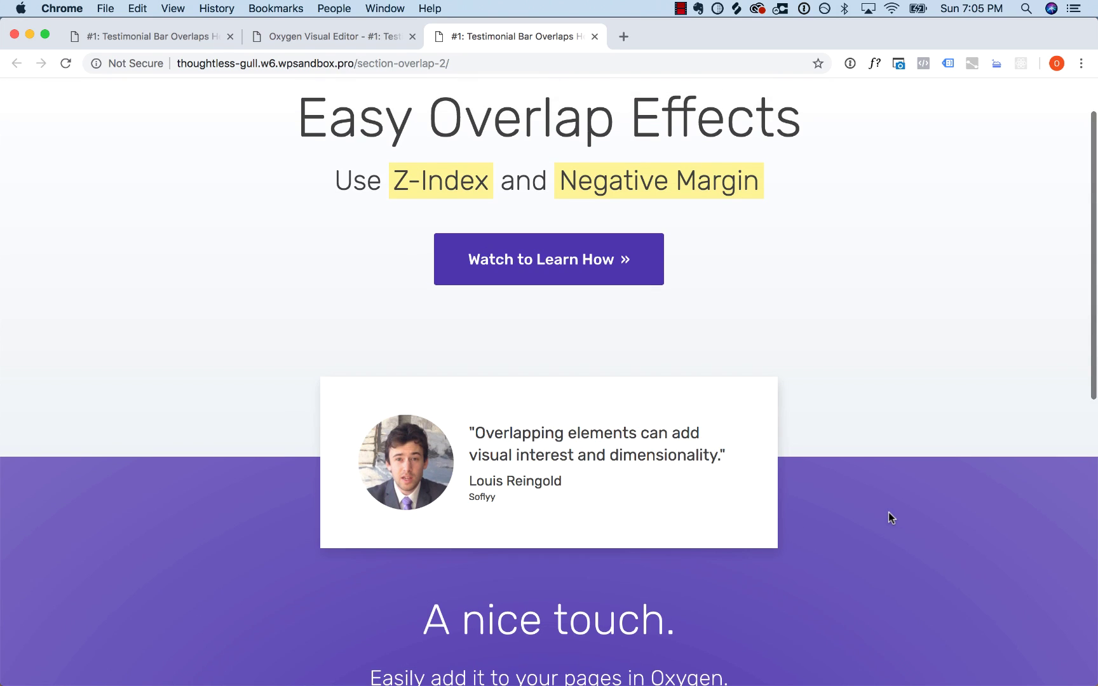
scroll(889, 512, "up", 3)
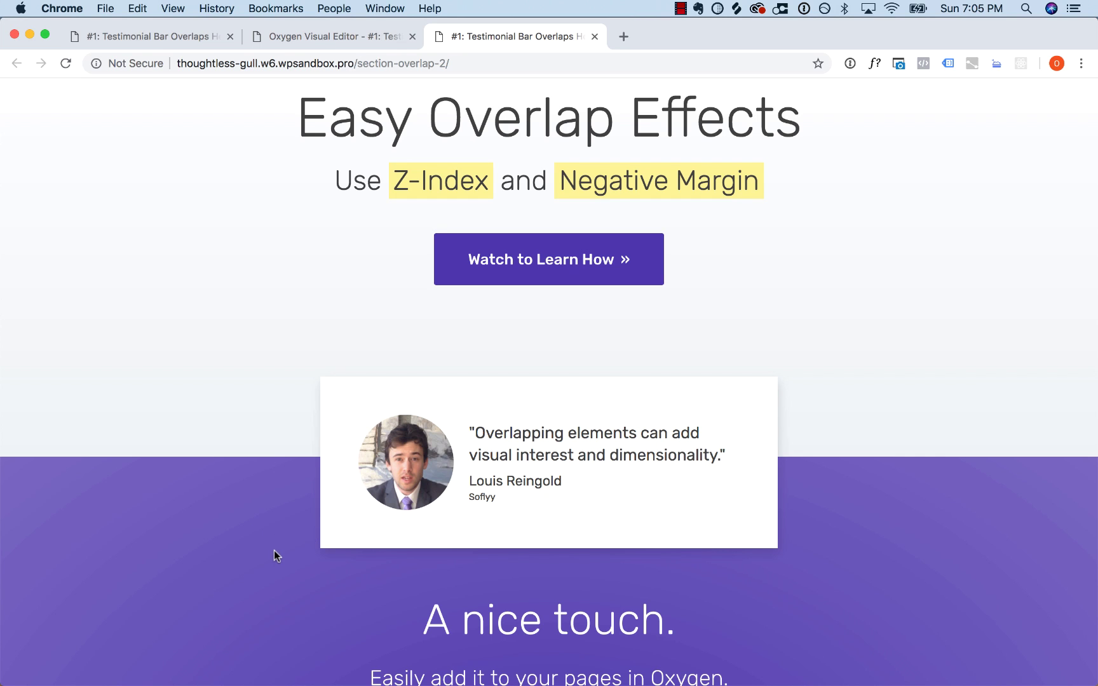
scroll(240, 486, "up", 2)
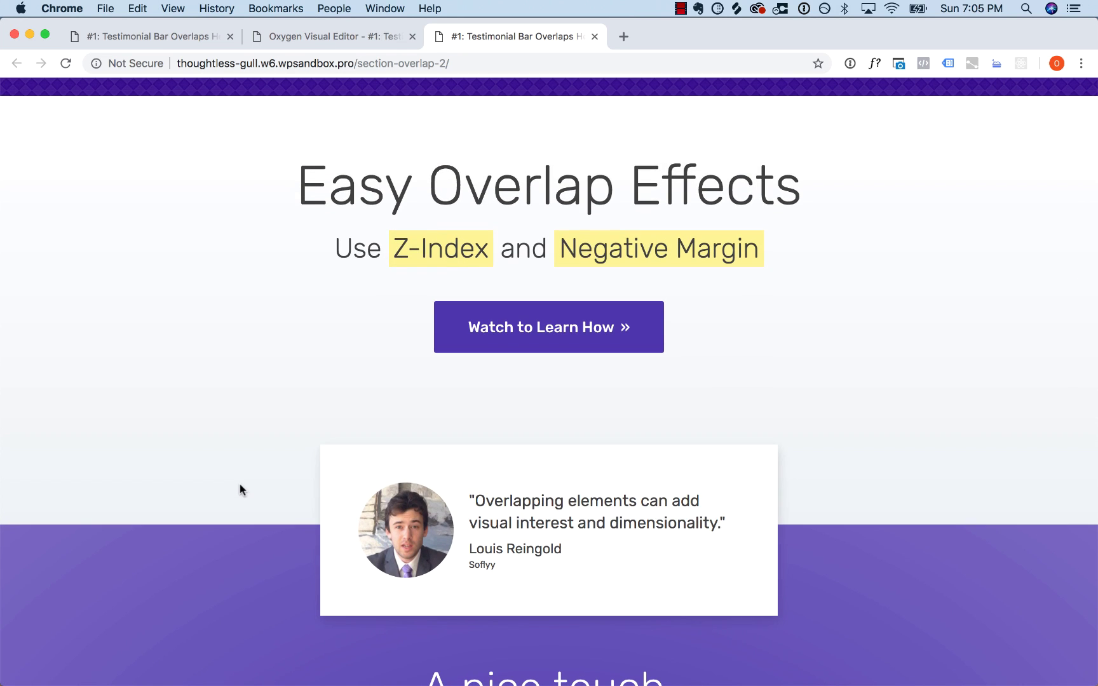
Switch to the Oxygen Visual Editor page and add a Testimonial component inside the white hero section
left_click(335, 39)
left_click(271, 239)
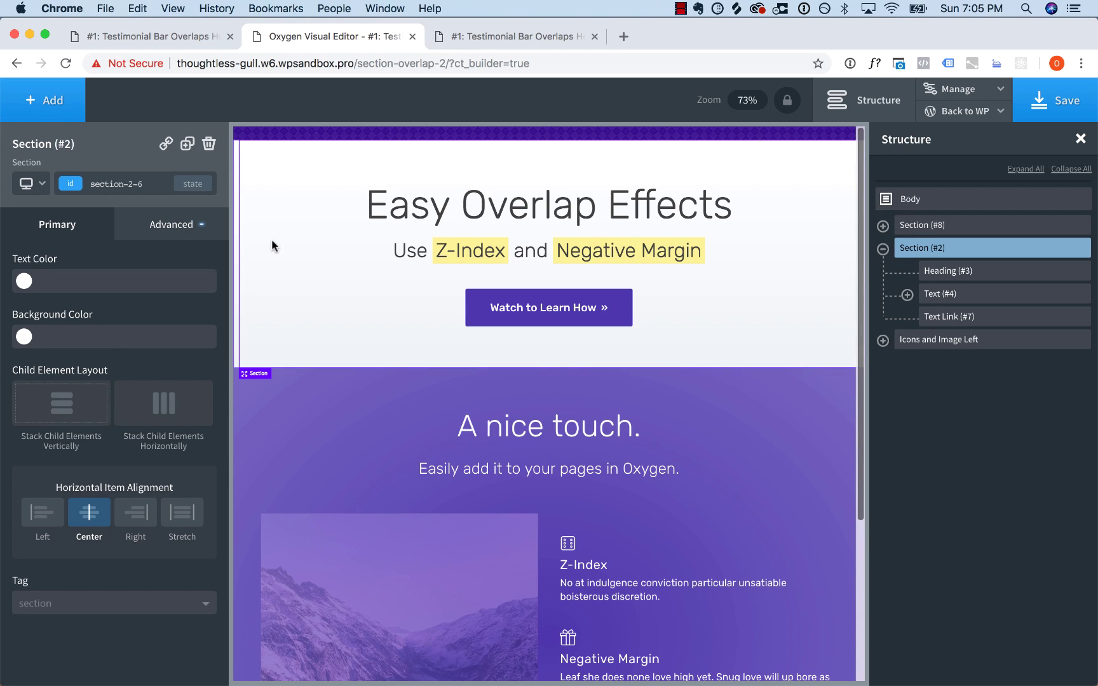
left_click(299, 404)
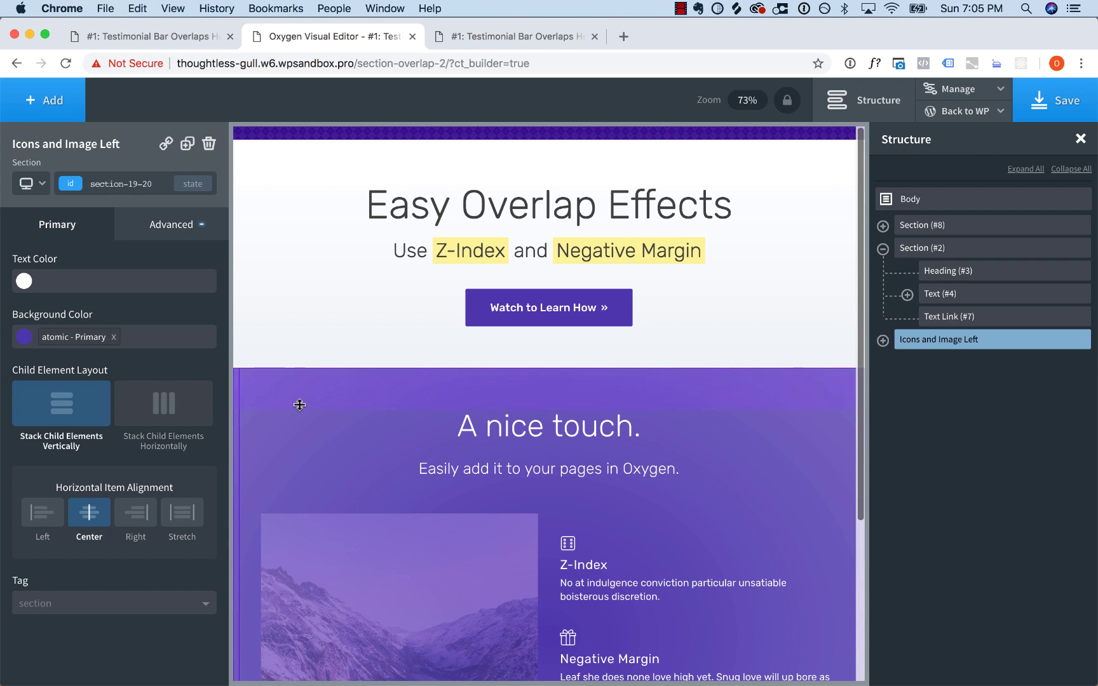
left_click(279, 298)
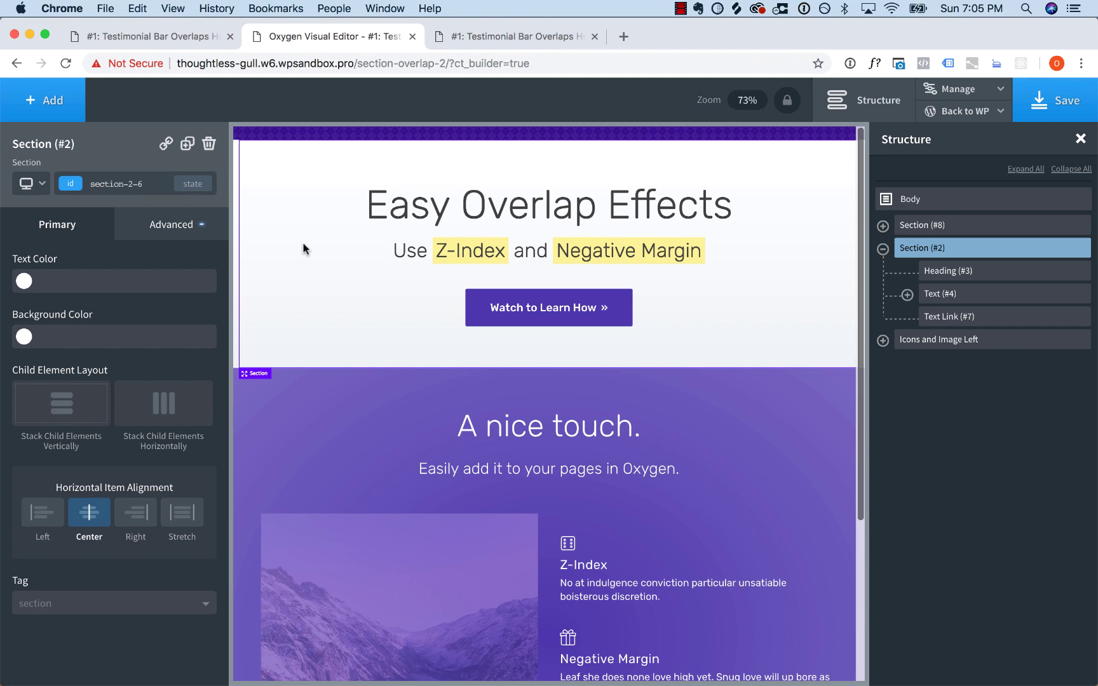
left_click(35, 118)
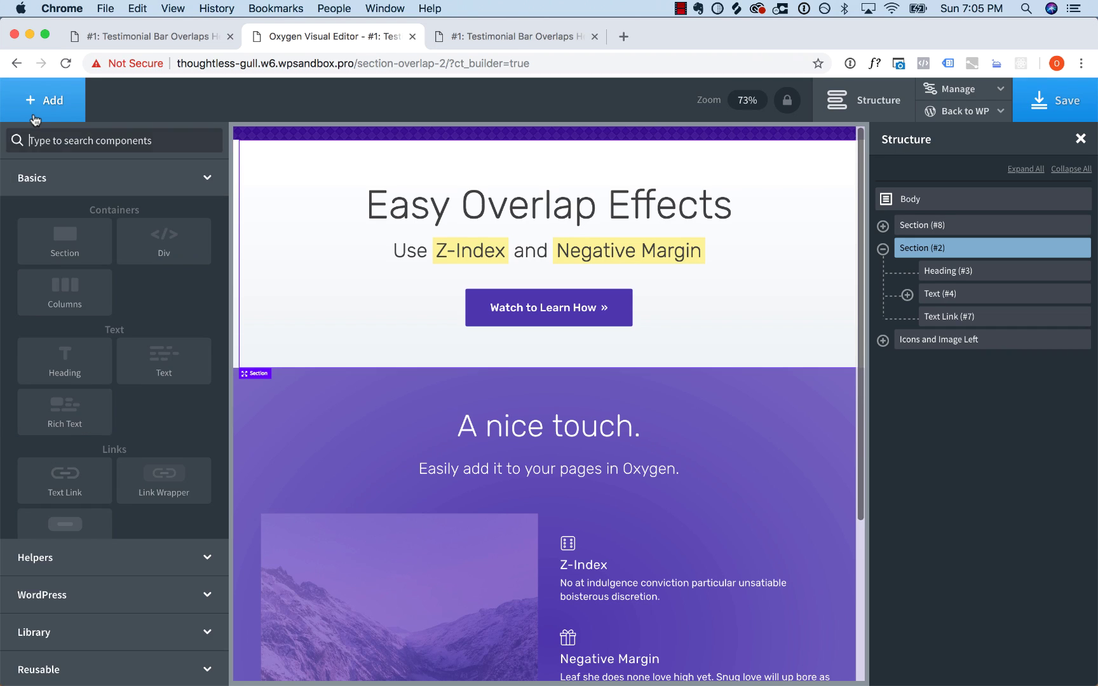
type("test")
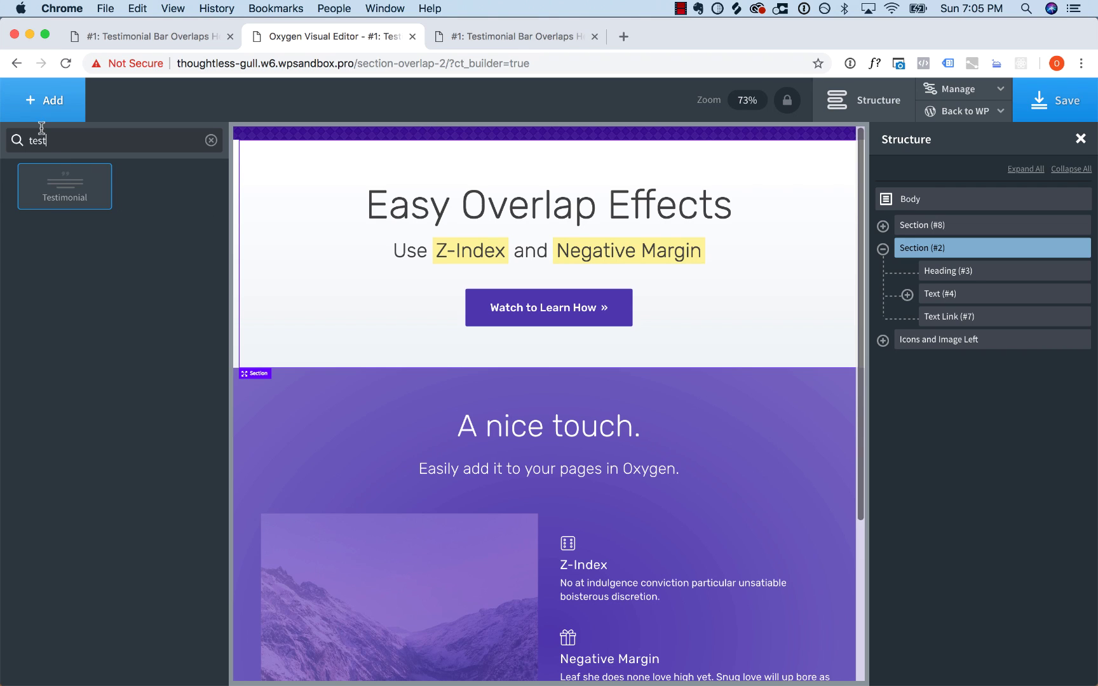
left_click(56, 182)
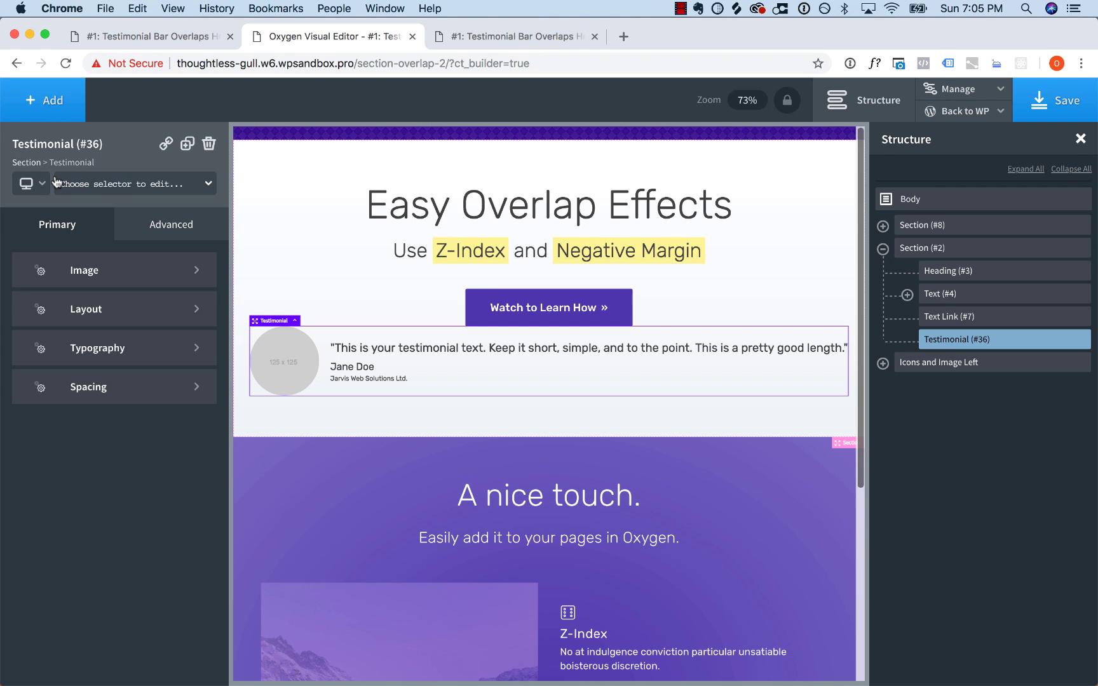
Set the testimonial's background color to white
left_click(139, 219)
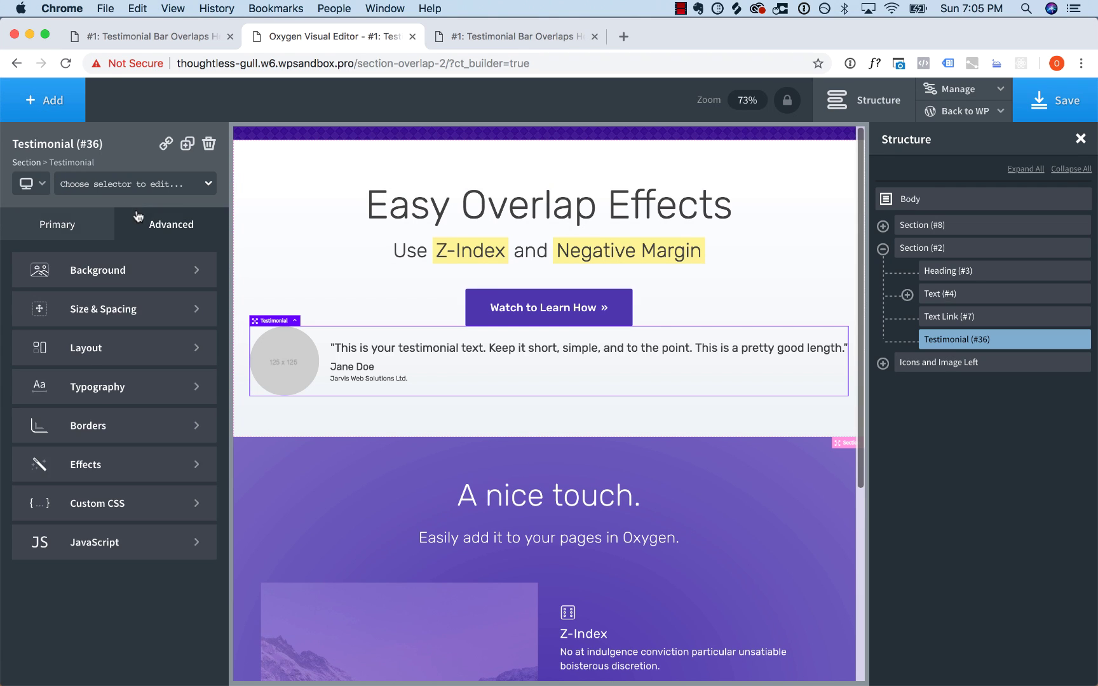
left_click(112, 274)
left_click(24, 316)
left_click(45, 346)
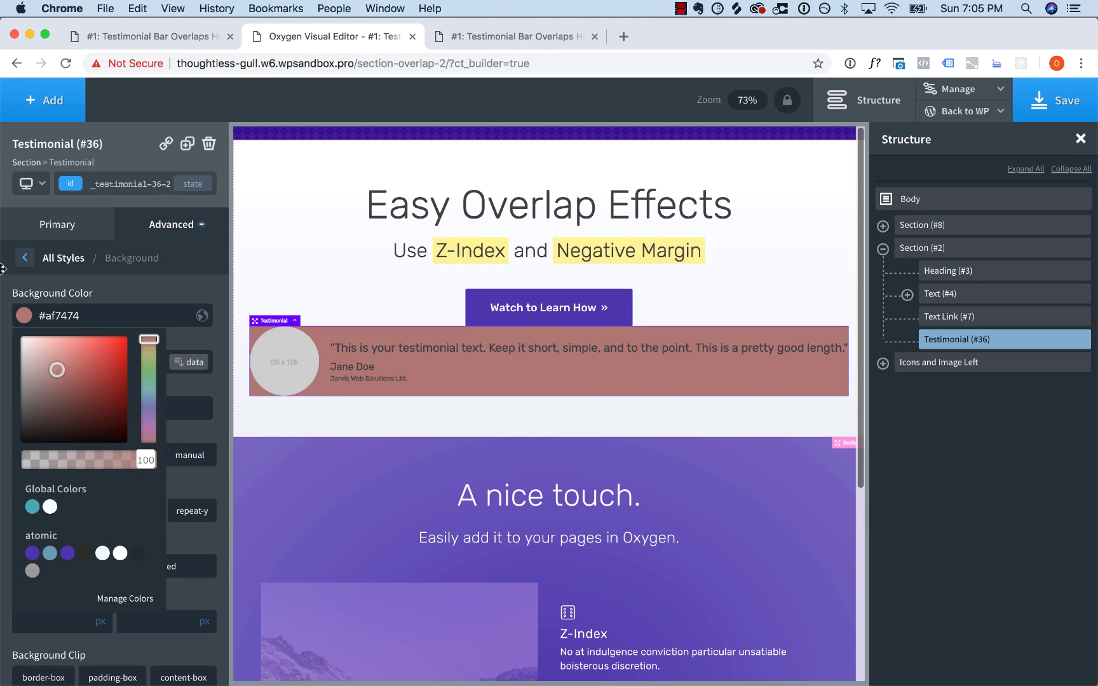
left_click(24, 506)
left_click(73, 259)
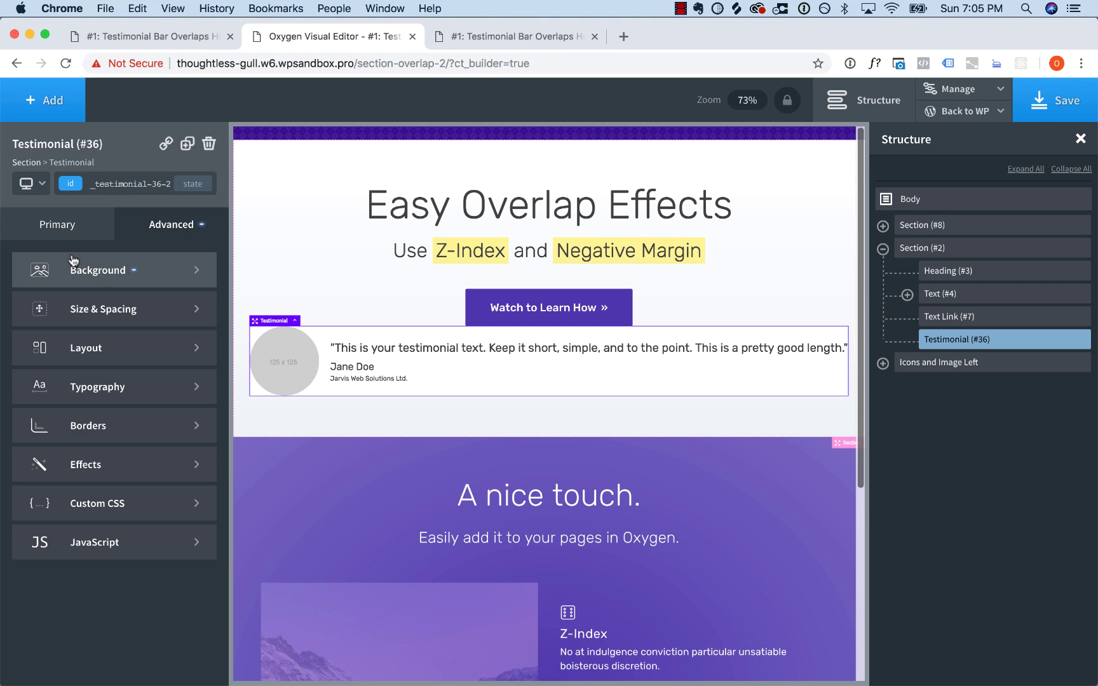
Apply 50 px of padding to all four sides of the testimonial
left_click(100, 302)
type("50")
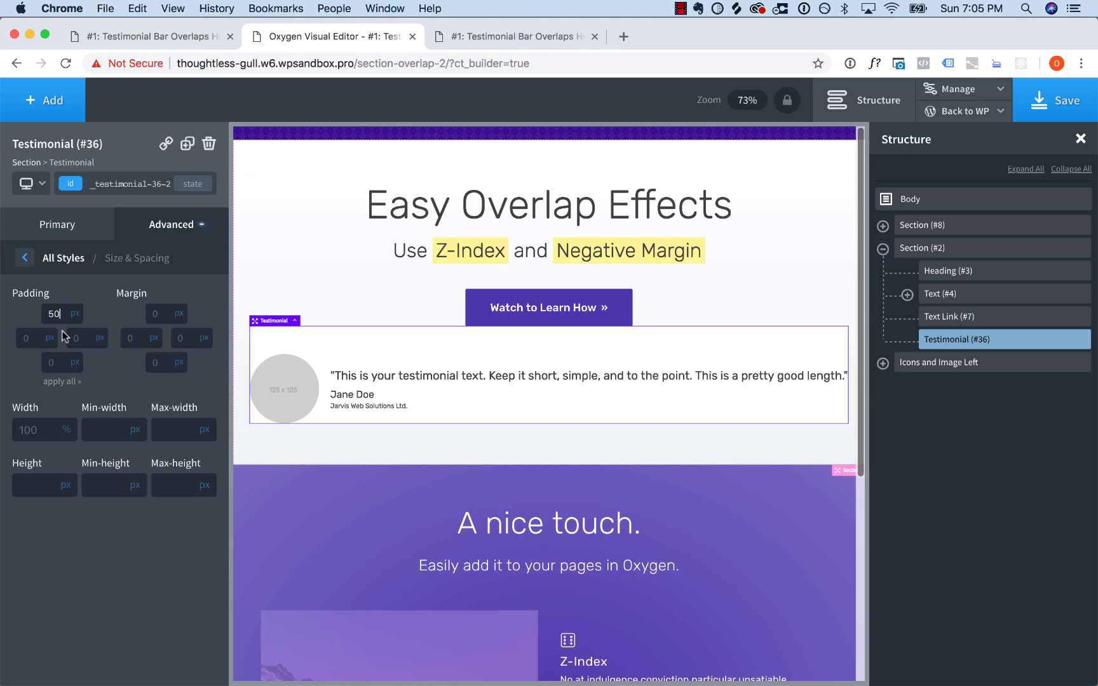
left_click(61, 382)
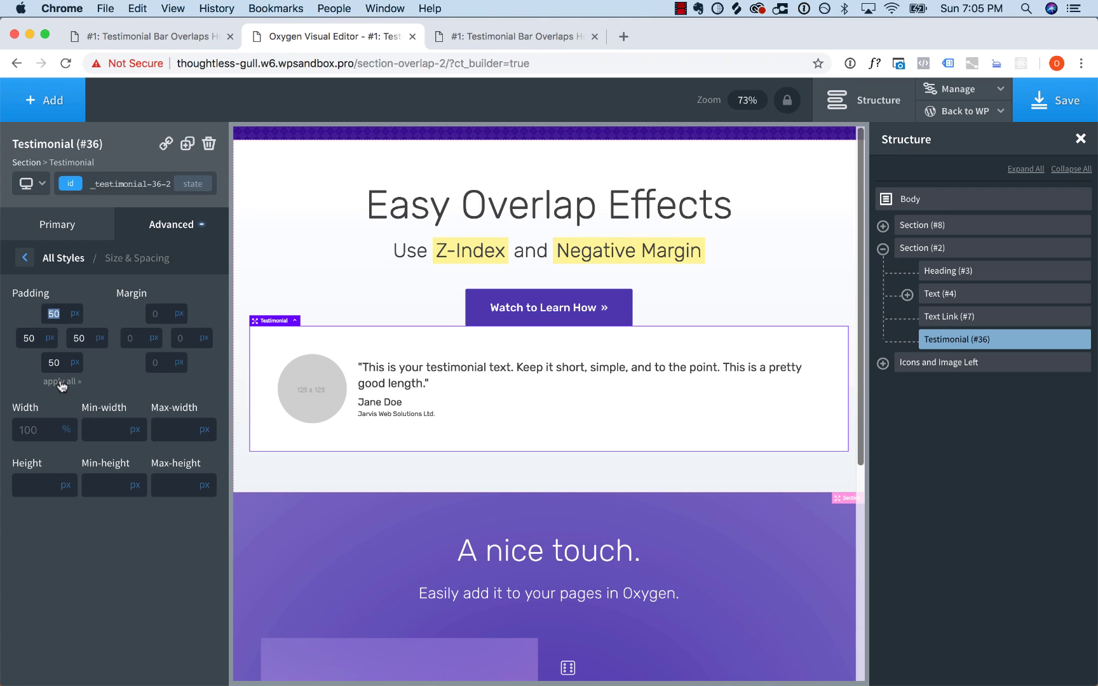
Set the testimonial's box shadow color to a translucent black, rgba(0,0,0,0.18)
left_click(63, 260)
left_click(124, 463)
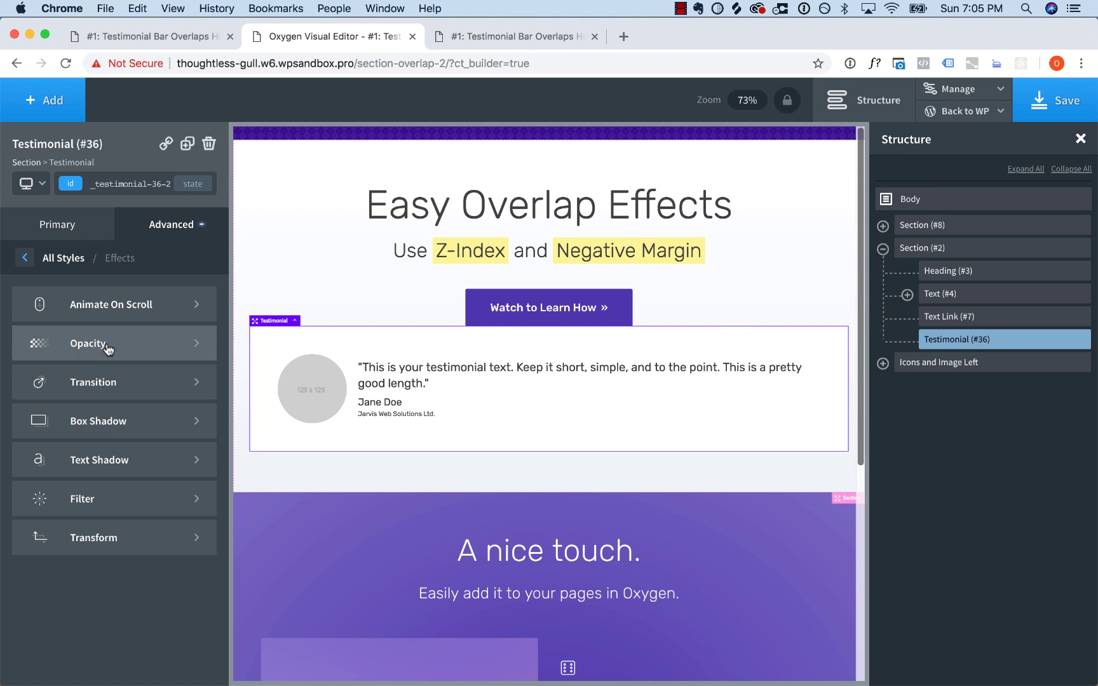
left_click(105, 429)
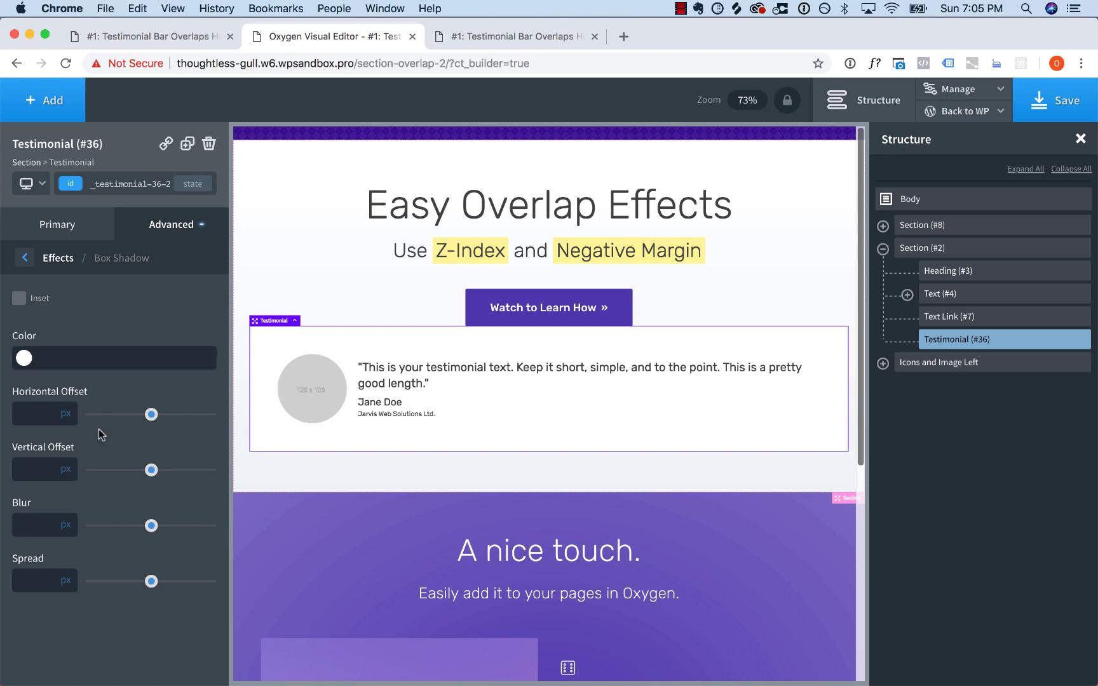
left_click(24, 357)
left_click(47, 503)
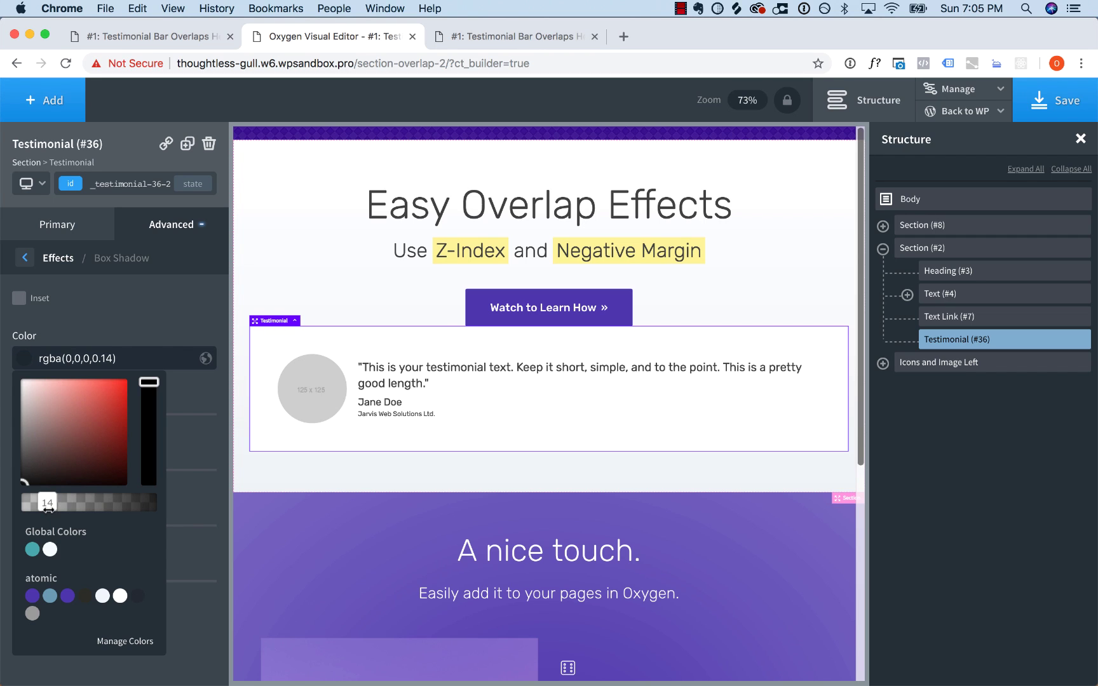
left_click(108, 349)
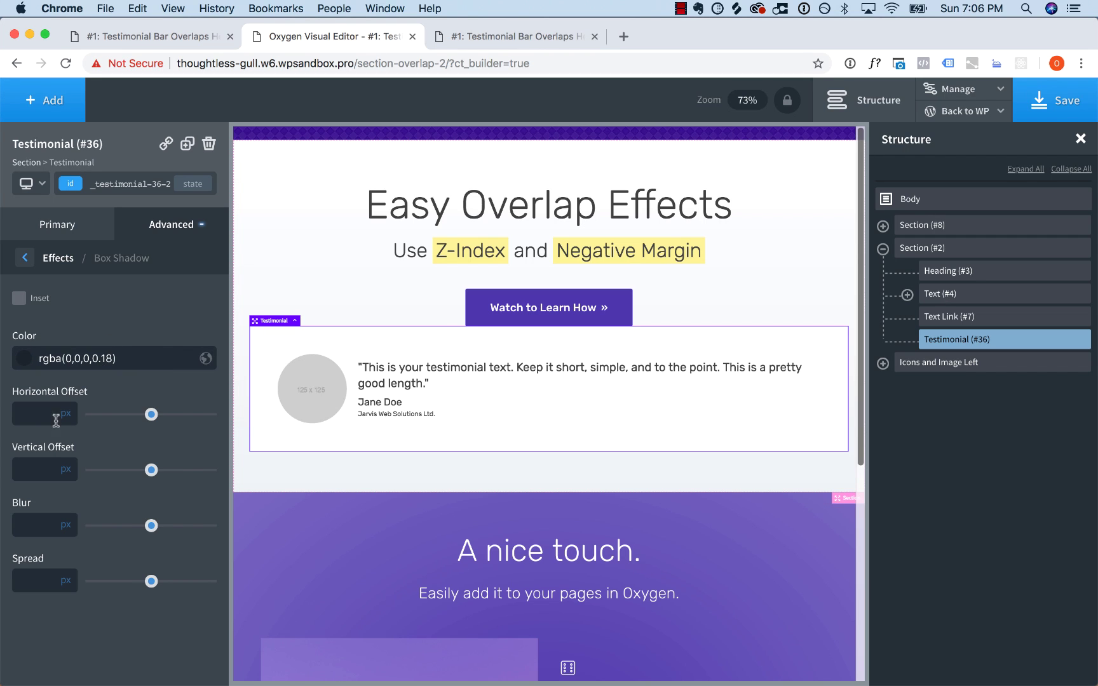
Give the box shadow a 4 px horizontal offset, a 4 px vertical offset and a 20 px blur
left_click(38, 421)
type("4")
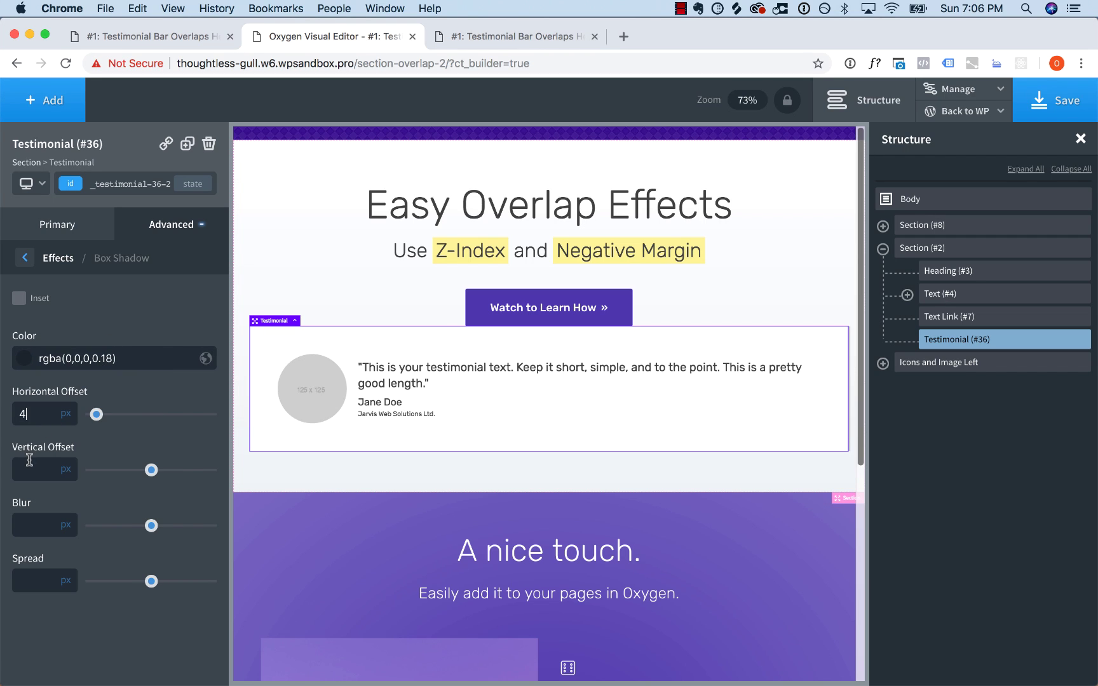
key("Tab")
type("4")
left_click(34, 523)
type("20")
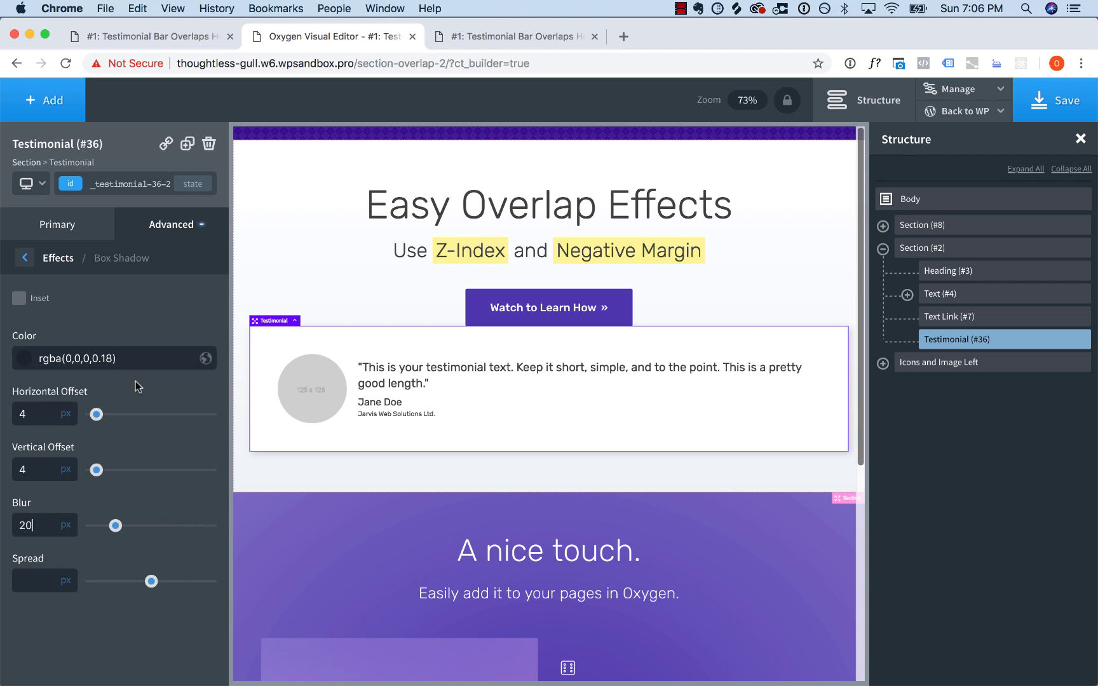
Limit the testimonial's max-width to 600 px
left_click(92, 230)
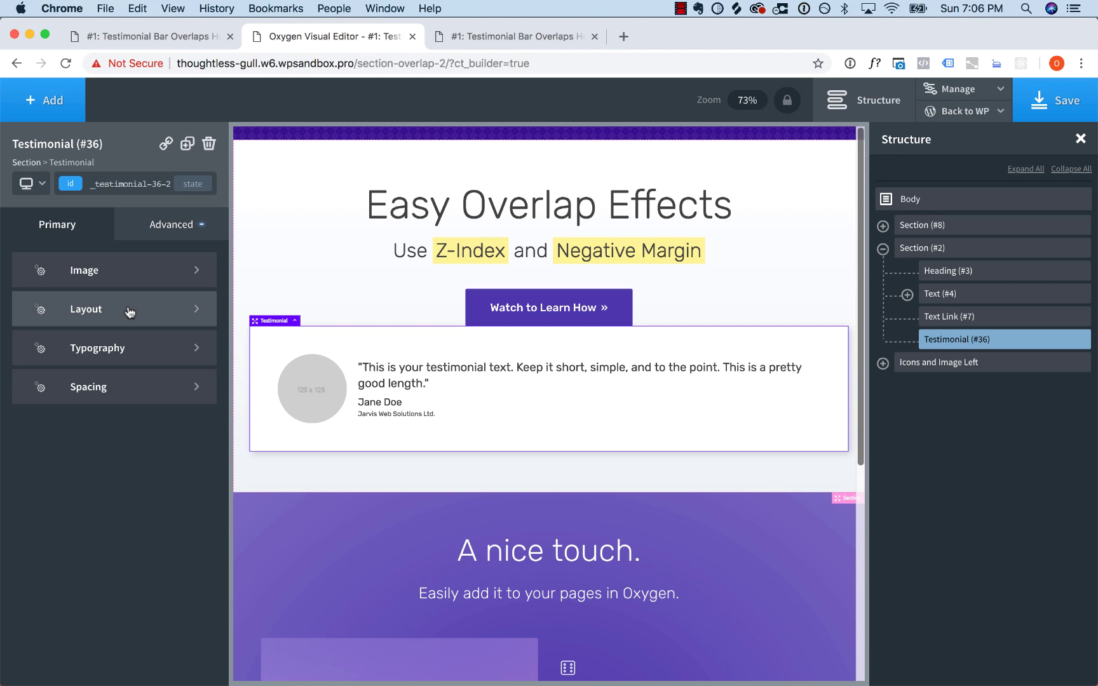
left_click(167, 216)
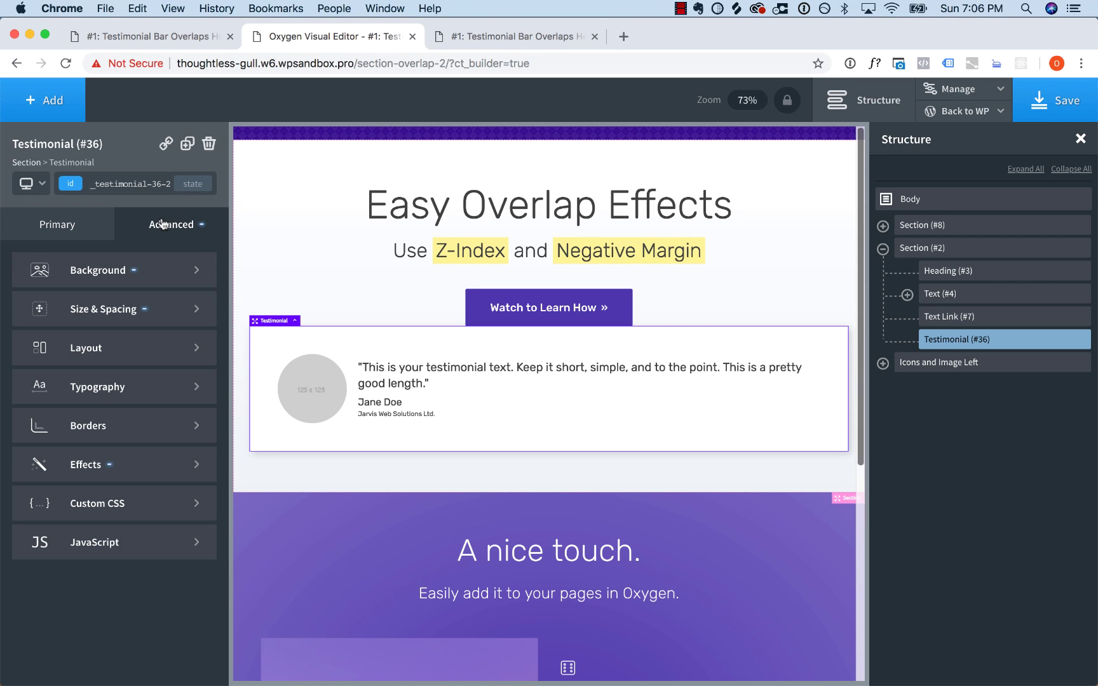
left_click(137, 305)
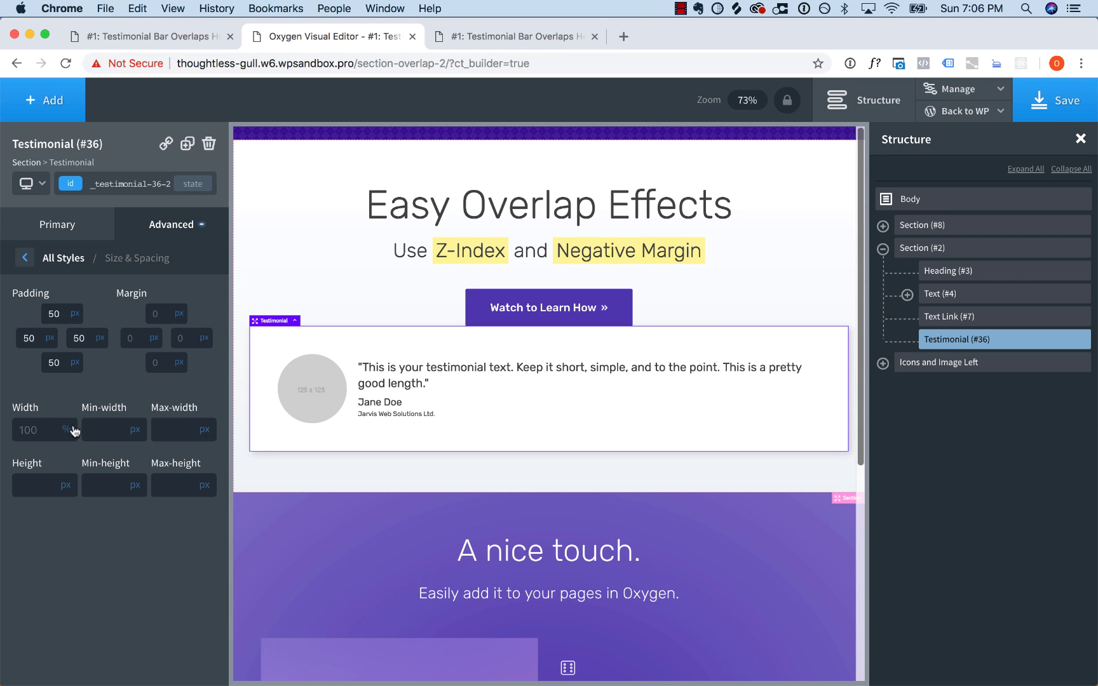
left_click(157, 429)
type("600")
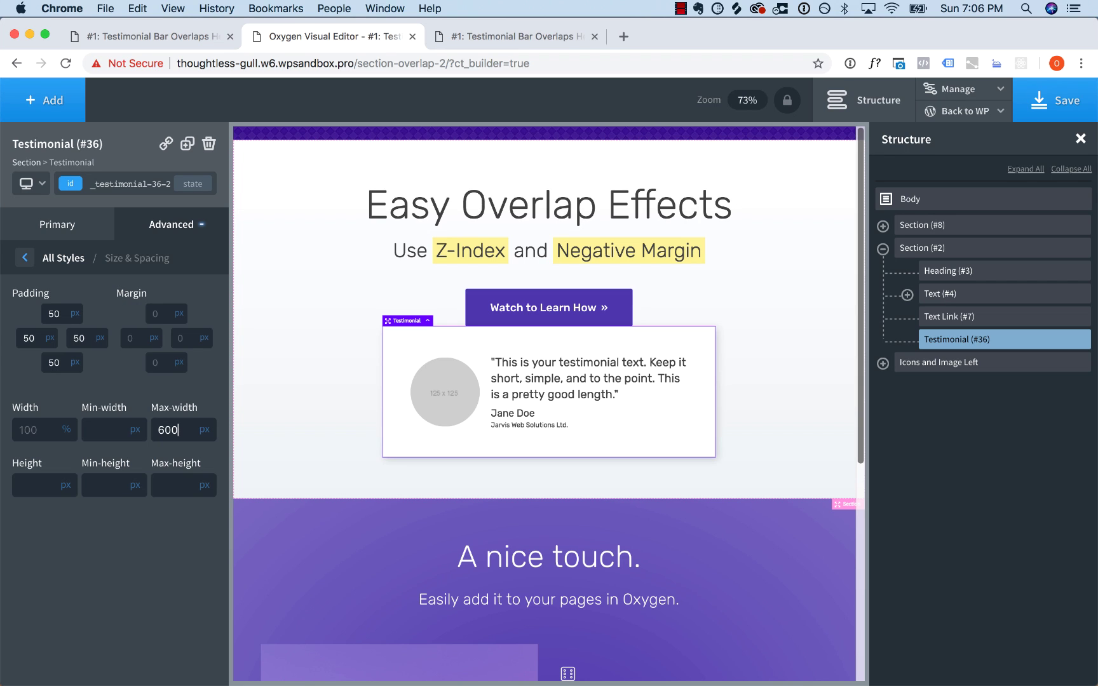
Set the testimonial's border radius to 3 px and reselect the hero section to check the card
left_click(72, 257)
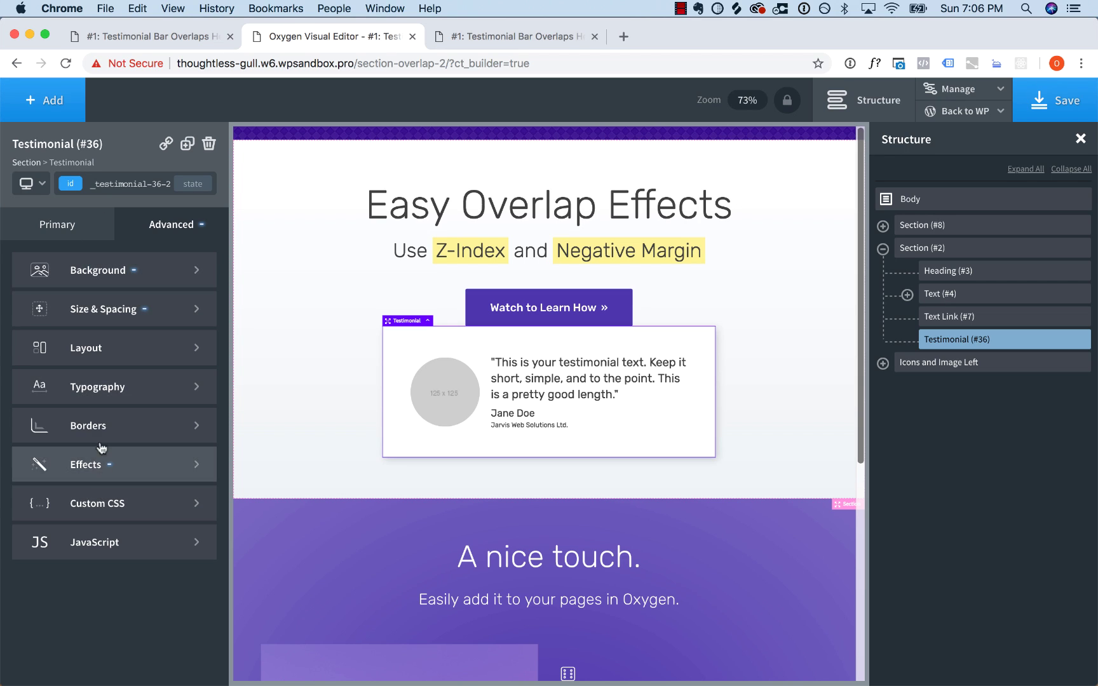
left_click(70, 424)
left_click(64, 523)
type("3")
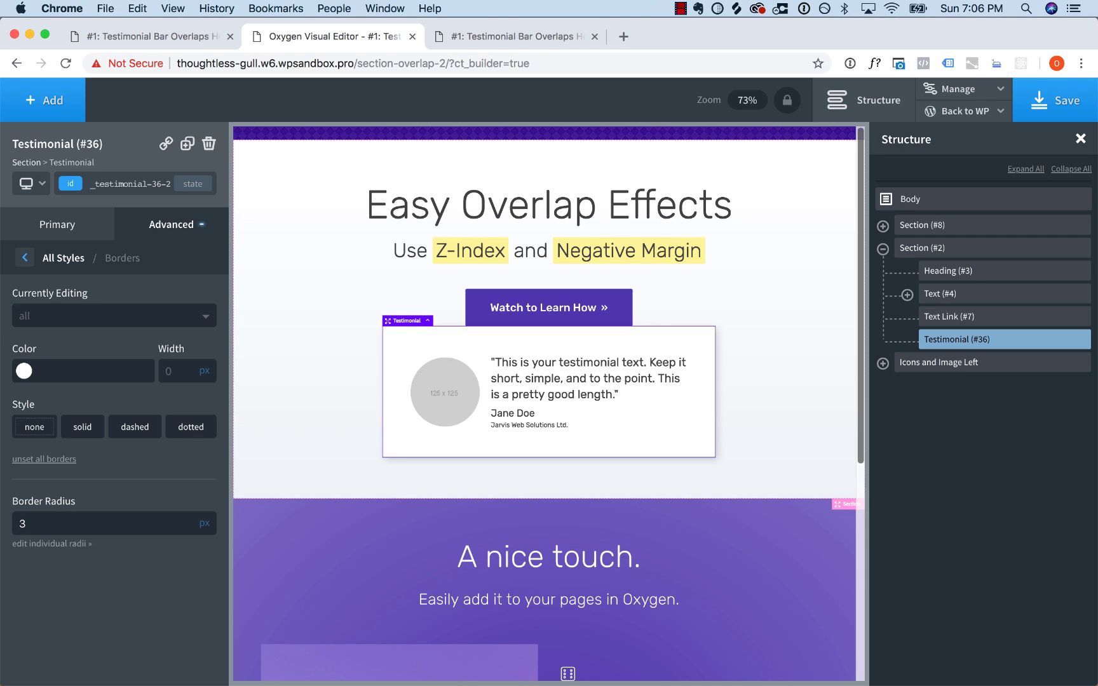
left_click(254, 412)
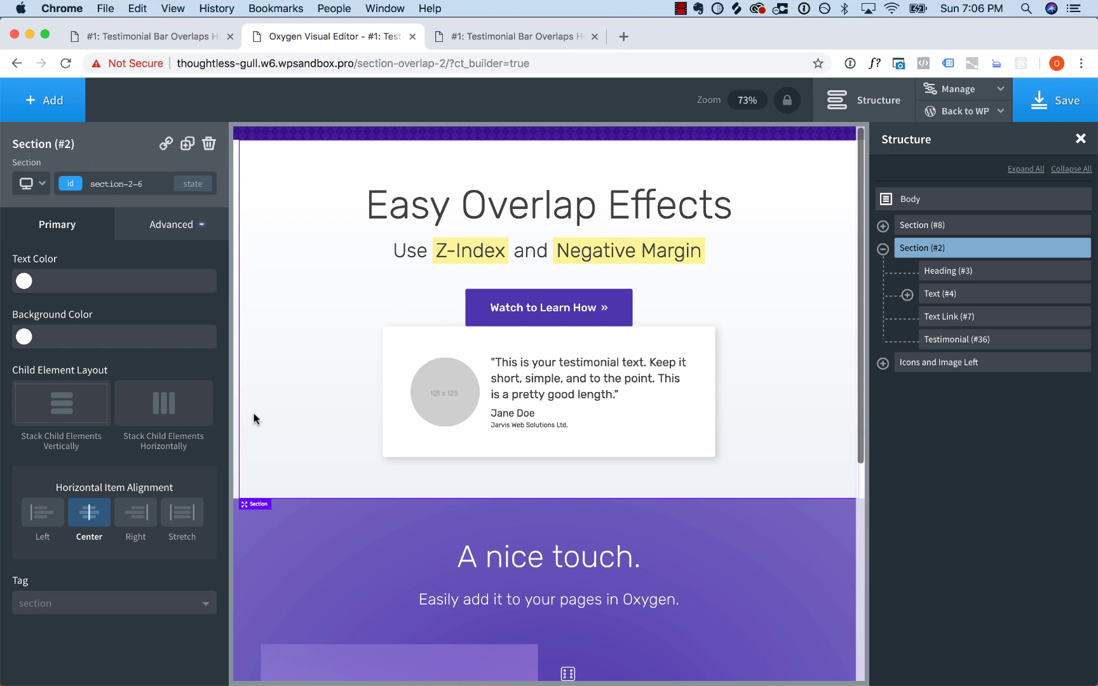
Replace the testimonial's placeholder photo with headshot-5-2.png from the media library
left_click(434, 356)
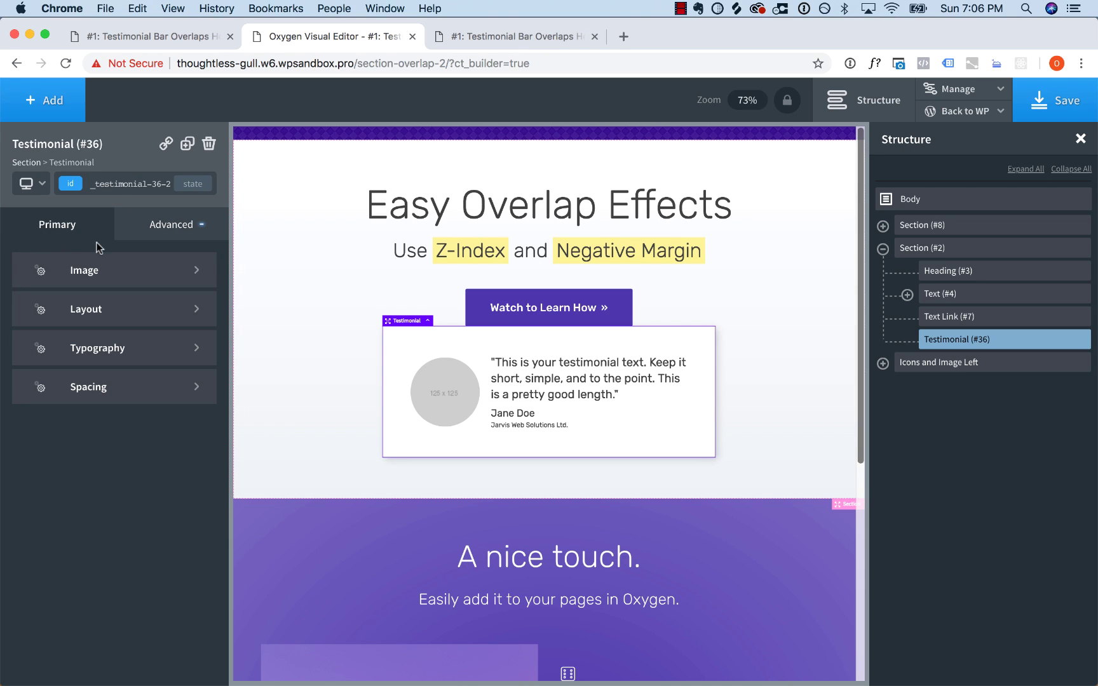
left_click(98, 272)
left_click(136, 316)
left_click(127, 305)
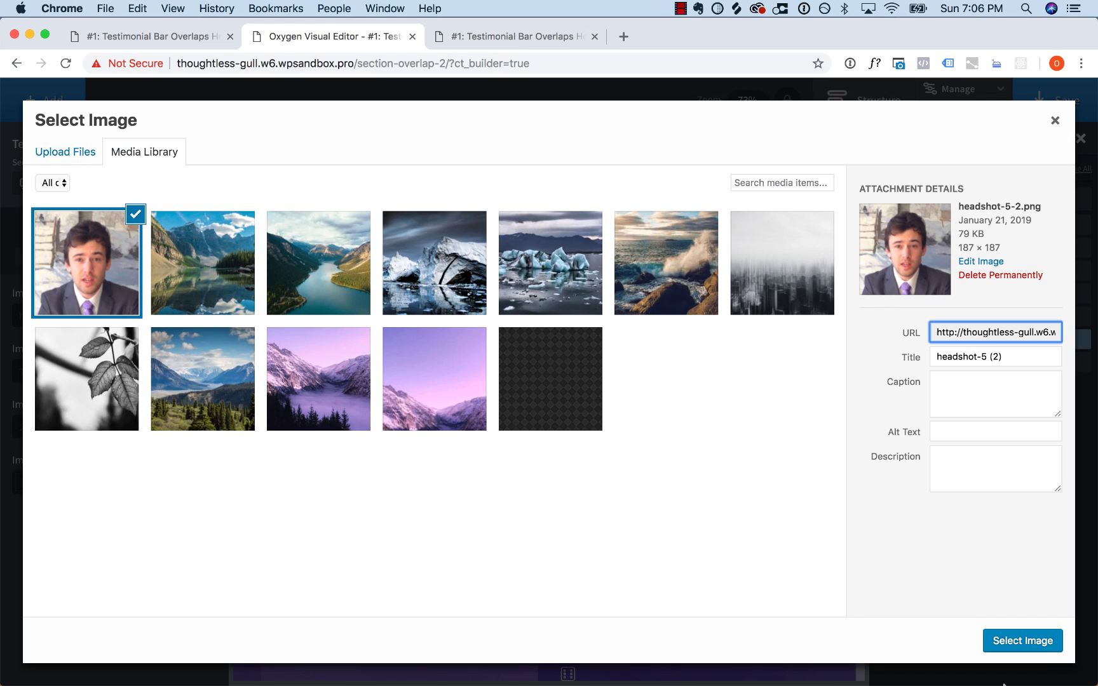
left_click(1023, 641)
Reduce the hero section's bottom padding to 0 px
left_click(810, 427)
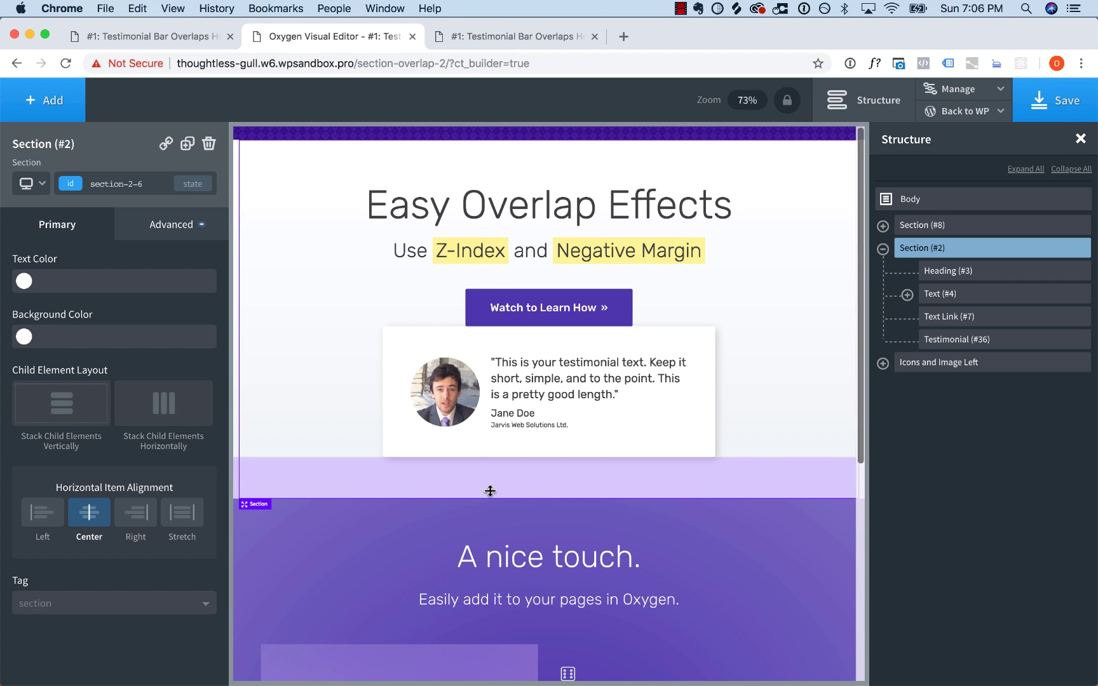
left_click_drag(486, 493, 493, 421)
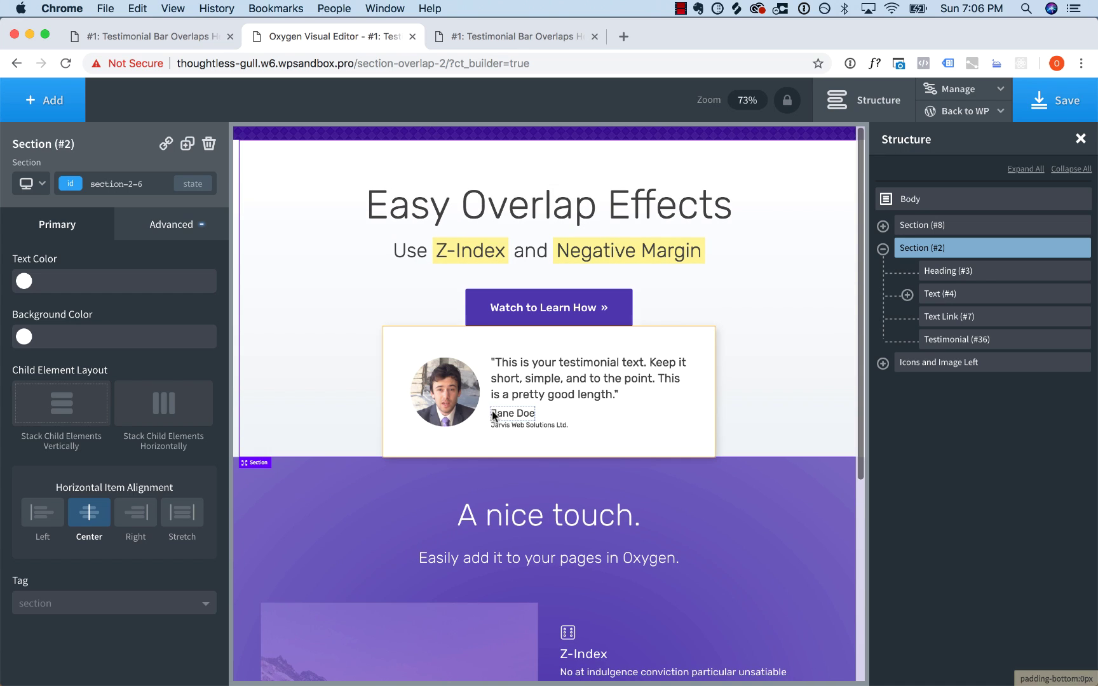
Give the testimonial a top margin of about 98 px and a bottom margin of 100 px
left_click(692, 350)
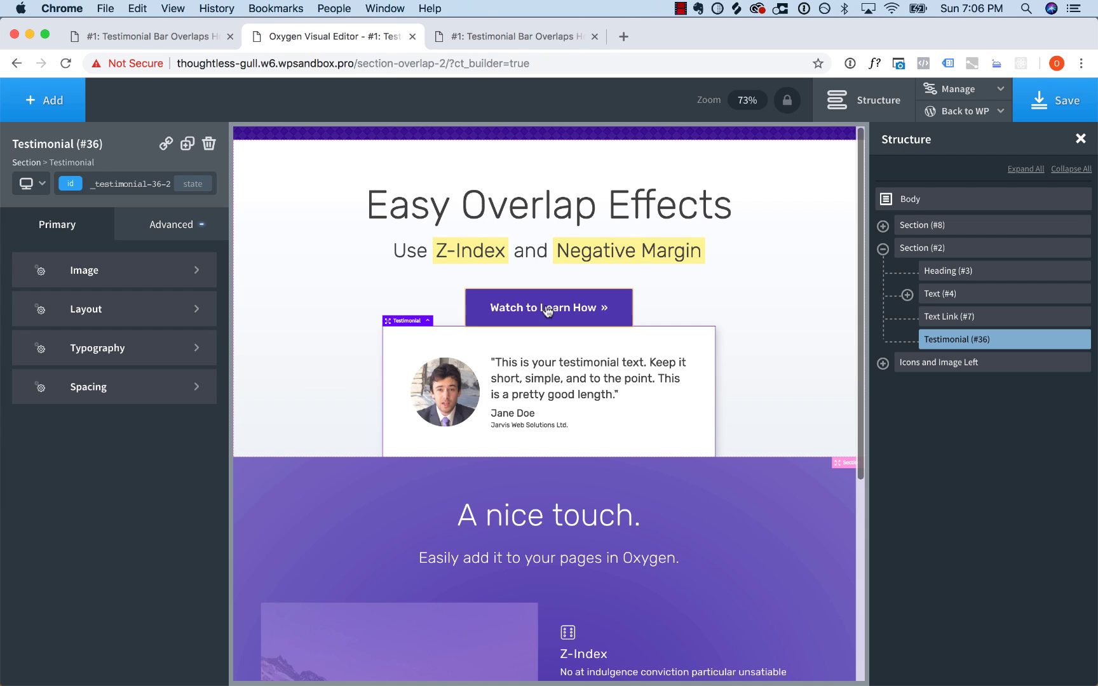
left_click_drag(644, 321, 637, 380)
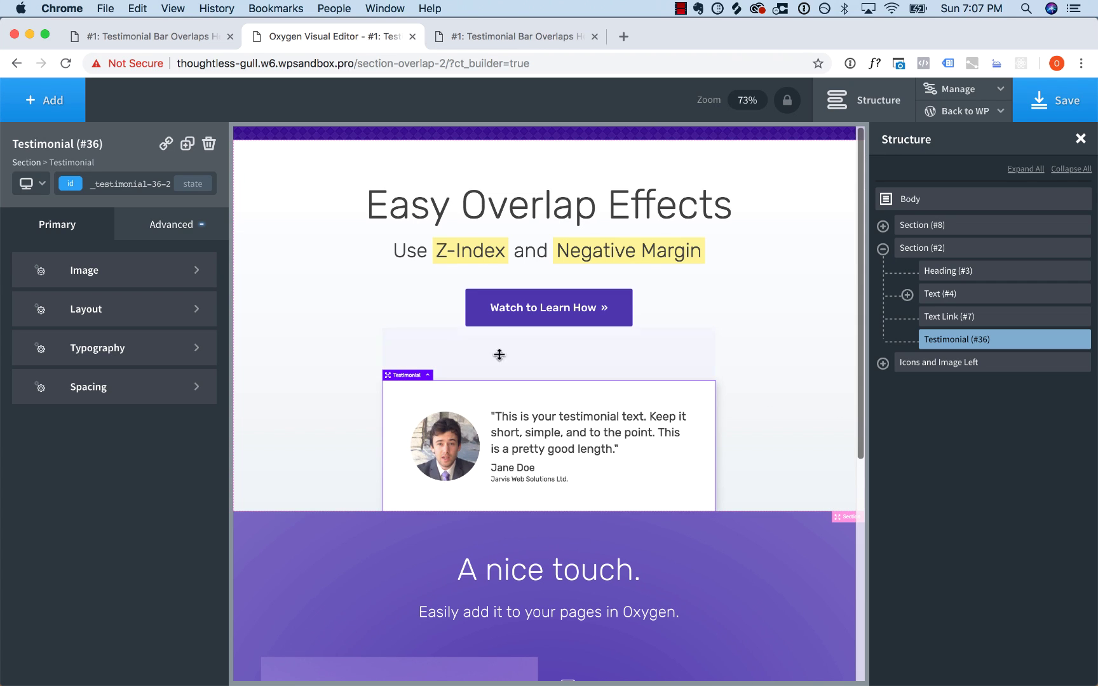
left_click(195, 227)
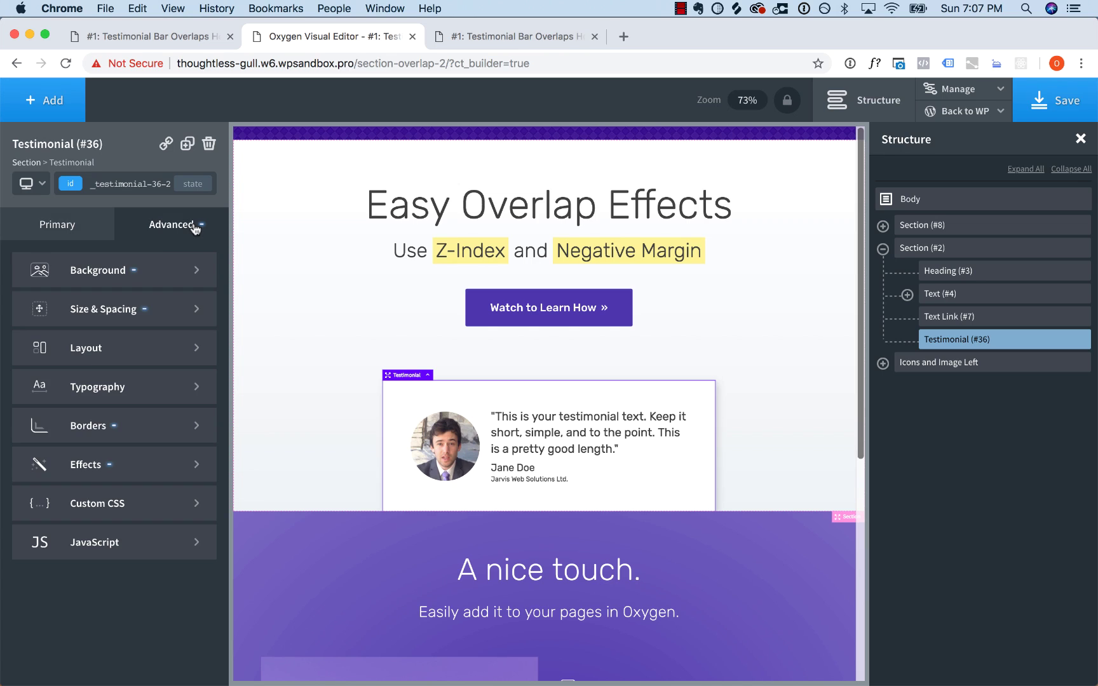
left_click(147, 311)
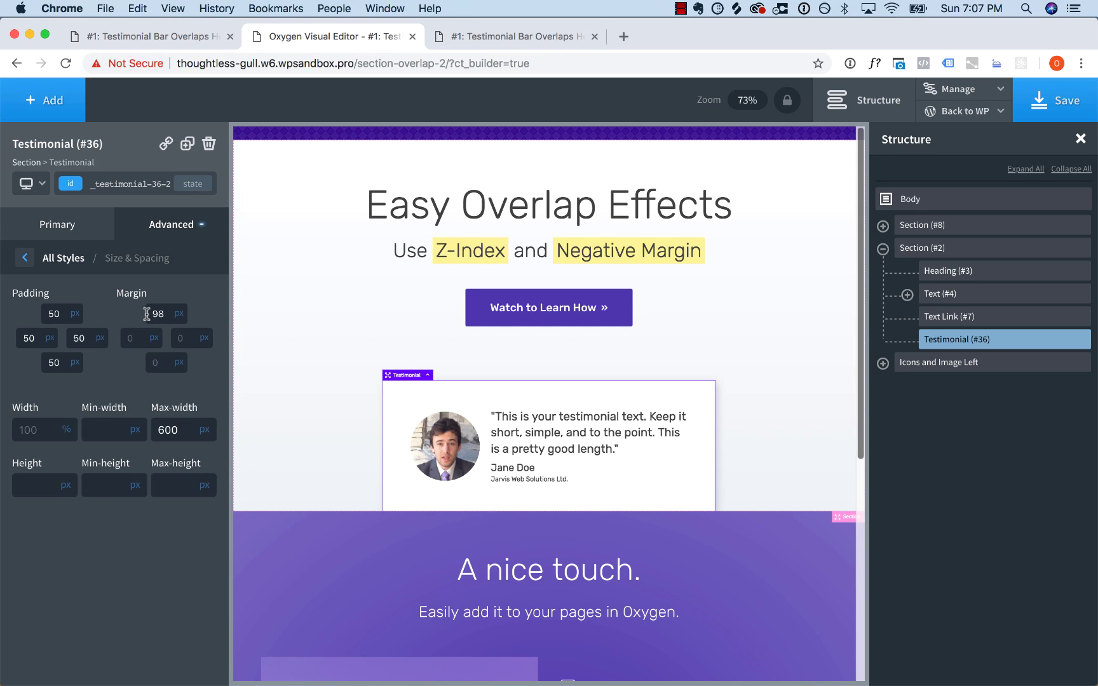
left_click(158, 365)
type("100")
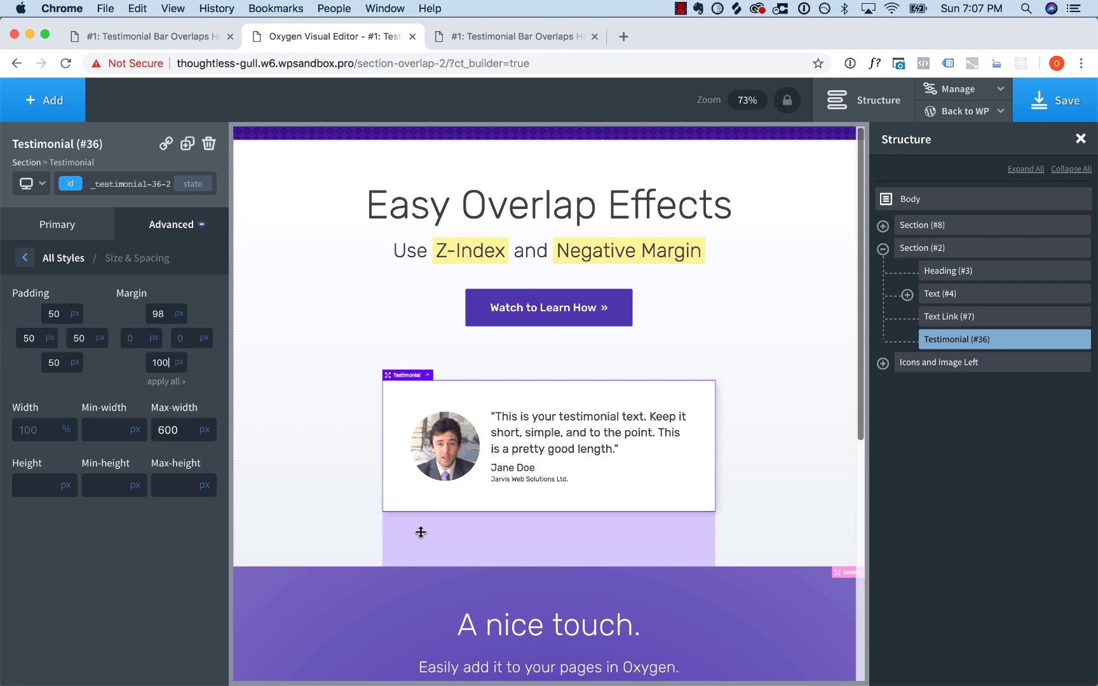
Make the testimonial's bottom margin negative at -100 px and fine-tune it to -117 px
key("super+a")
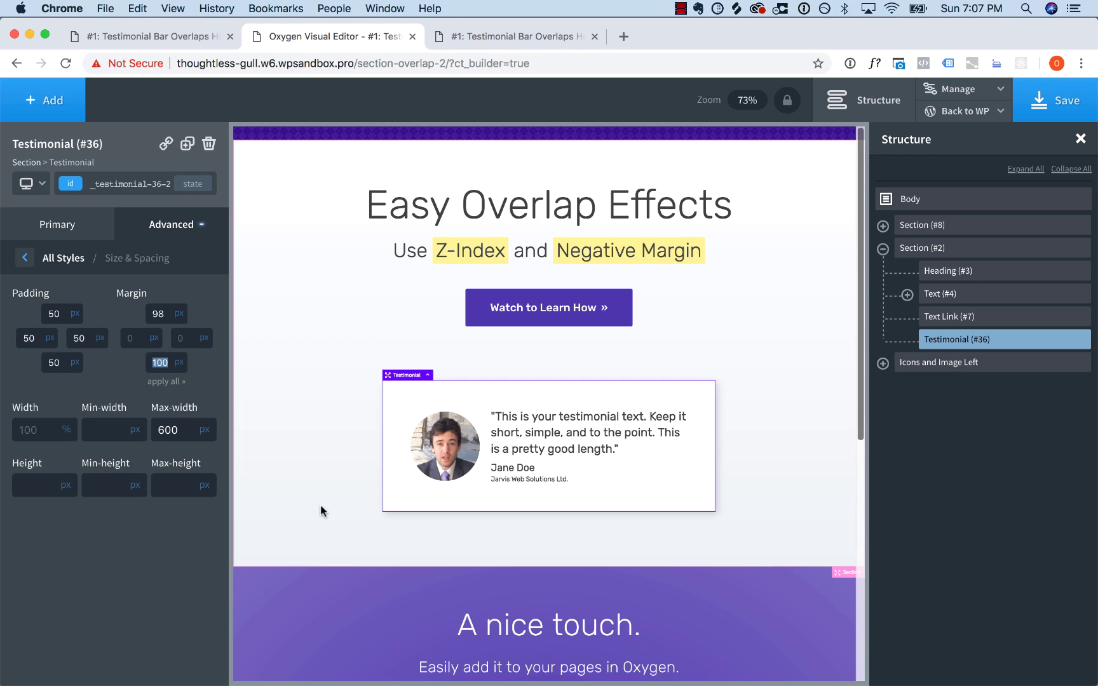
type("-100")
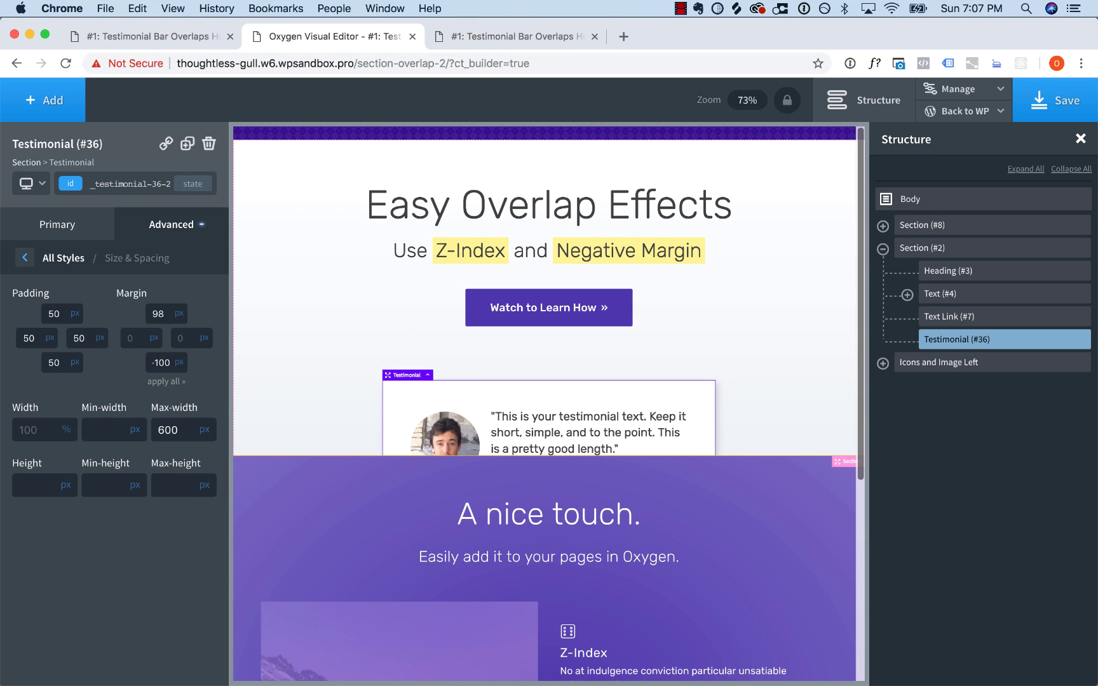
key("Down")
key("Down")
key("Down")
key("Down")
key("Down")
key("Down")
key("Down")
key("Down")
key("Down")
key("Down")
key("Down")
key("Down")
key("Down")
key("Down")
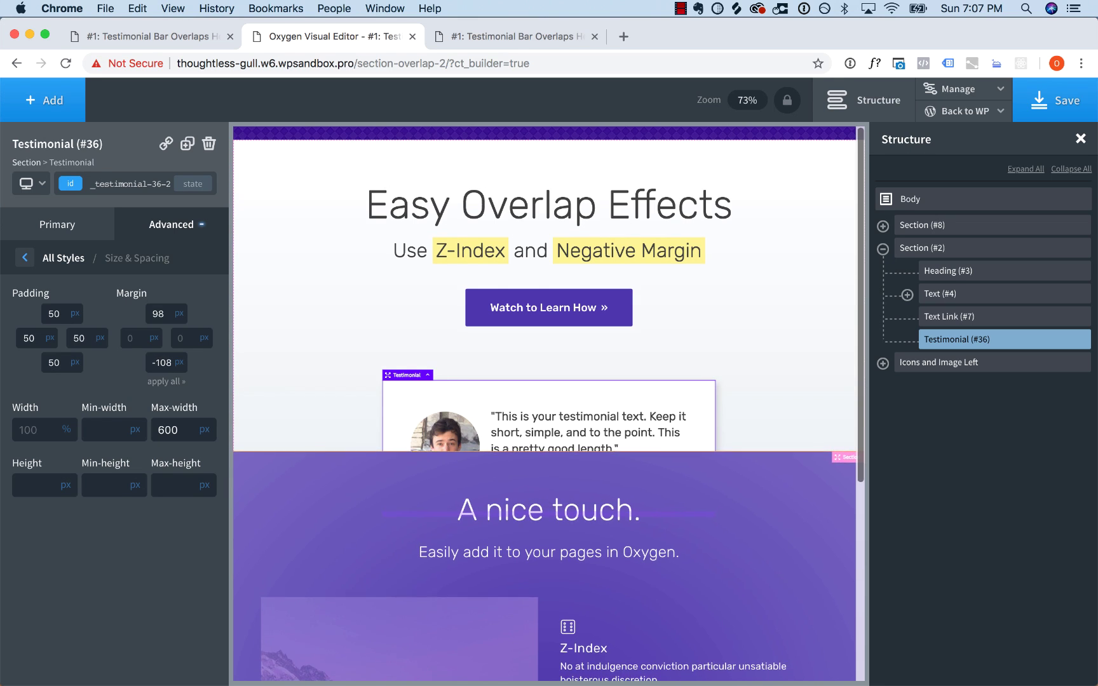
key("Up")
key("Up")
key("Up")
key("Up")
key("Up")
key("Up")
key("Up")
key("Up")
key("Up")
key("Up")
key("Up")
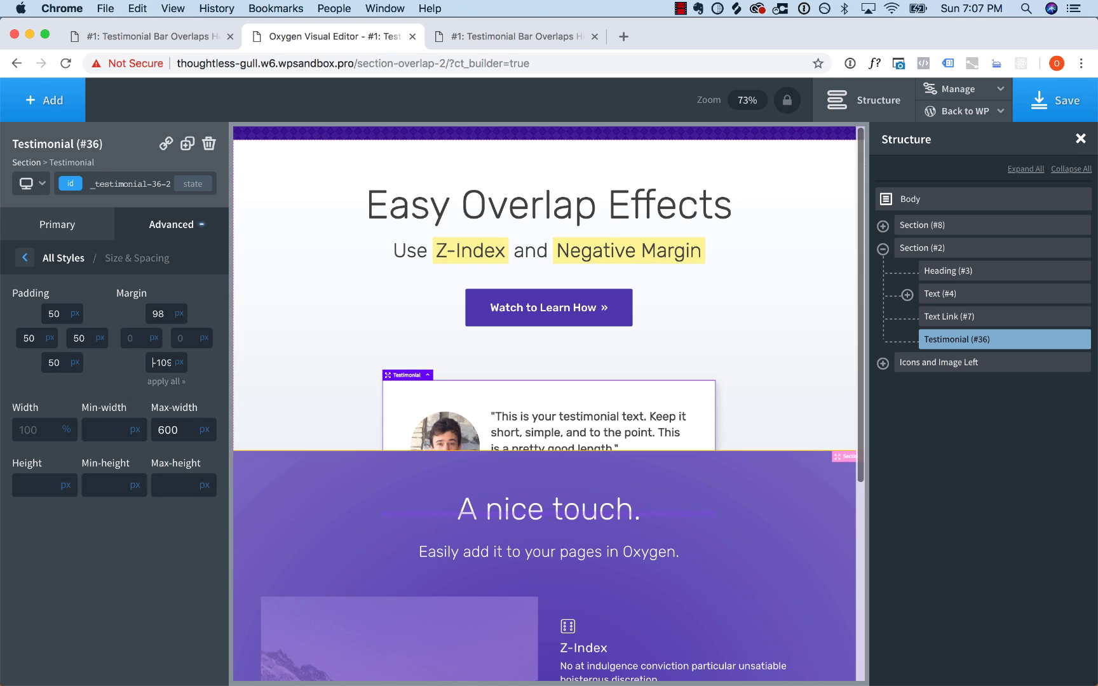
key("Down")
key("Down")
key("Down")
key("Down")
key("Down")
key("Down")
key("Down")
key("Down")
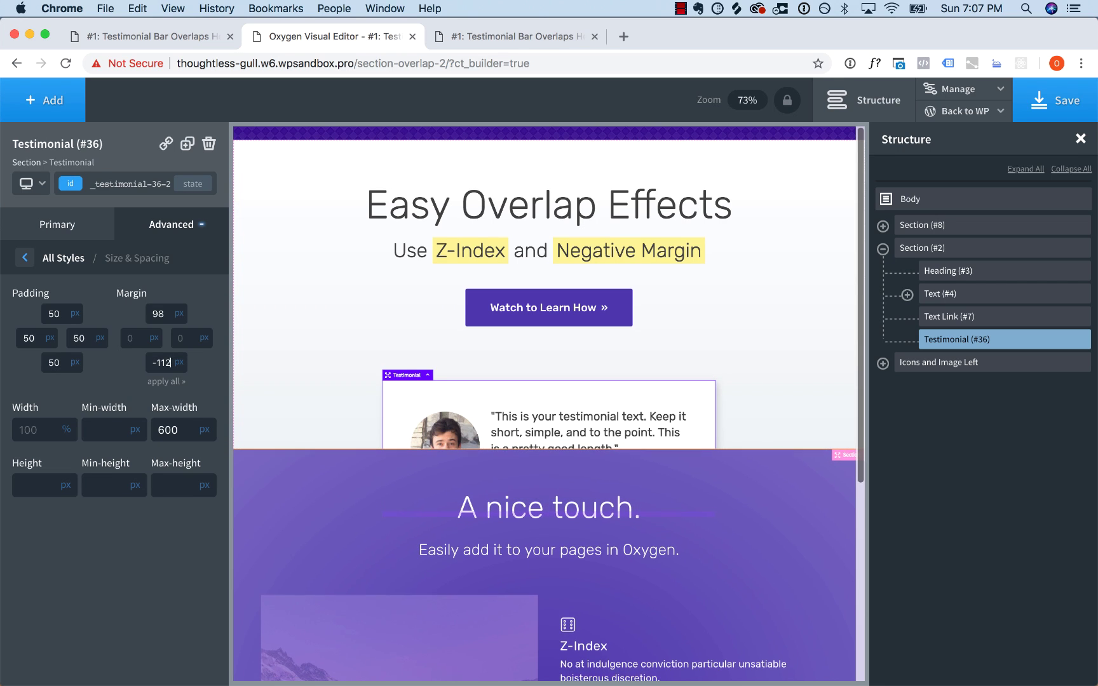
key("Down")
key("Down")
key("Down")
key("Down")
key("Down")
key("Down")
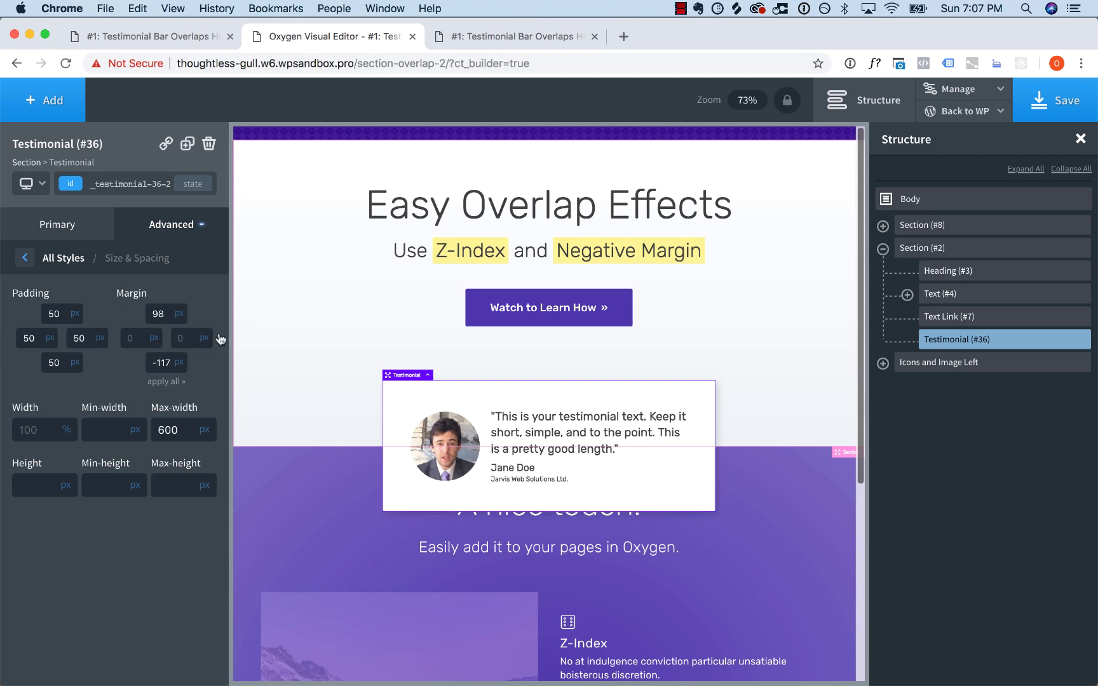
Set the testimonial's z-index to 10
left_click(69, 261)
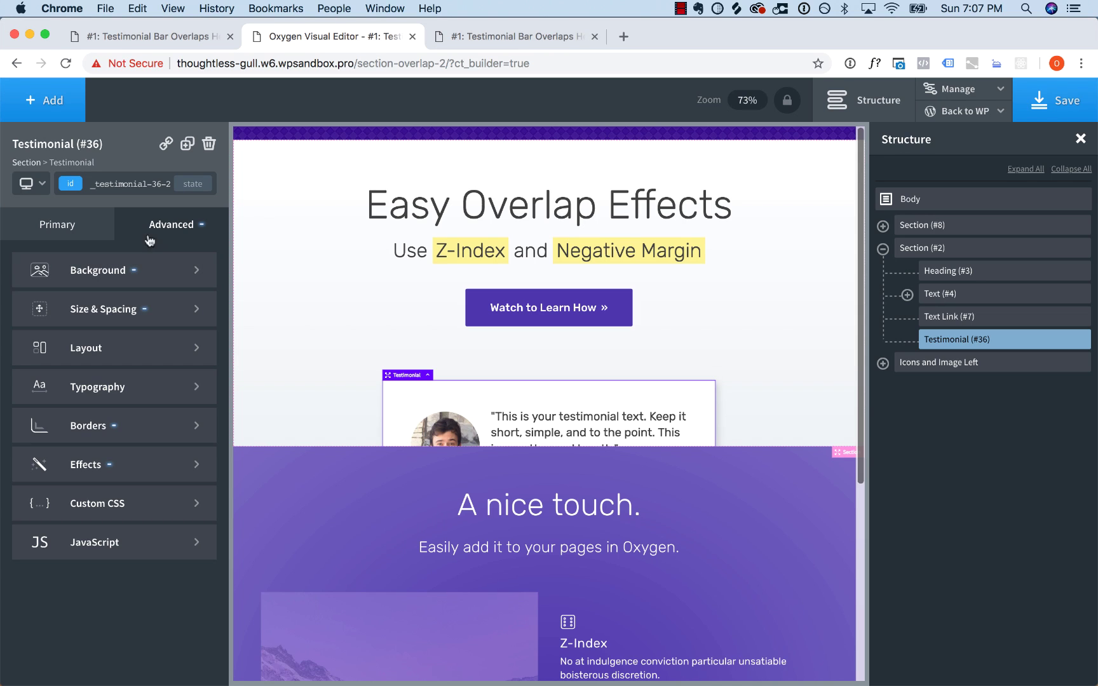
left_click(120, 357)
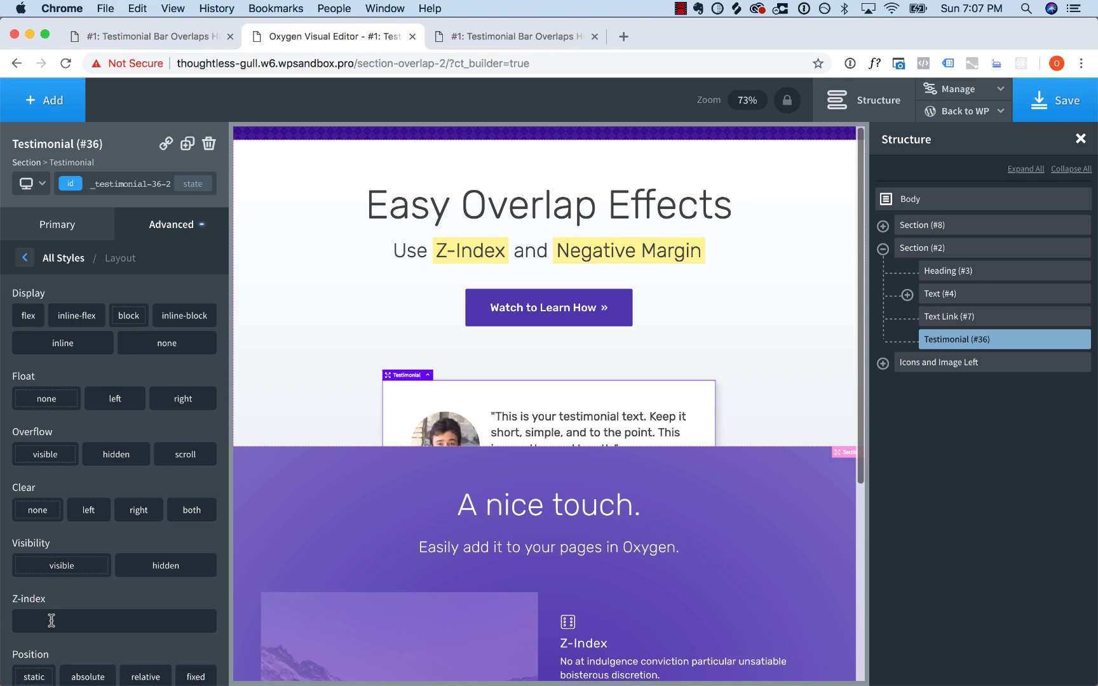
type("10")
Increase the top padding of the purple section so its heading sits below the testimonial card
left_click(757, 471)
left_click_drag(789, 463, 791, 533)
Inspect the hero section's bottom container padding
left_click(797, 358)
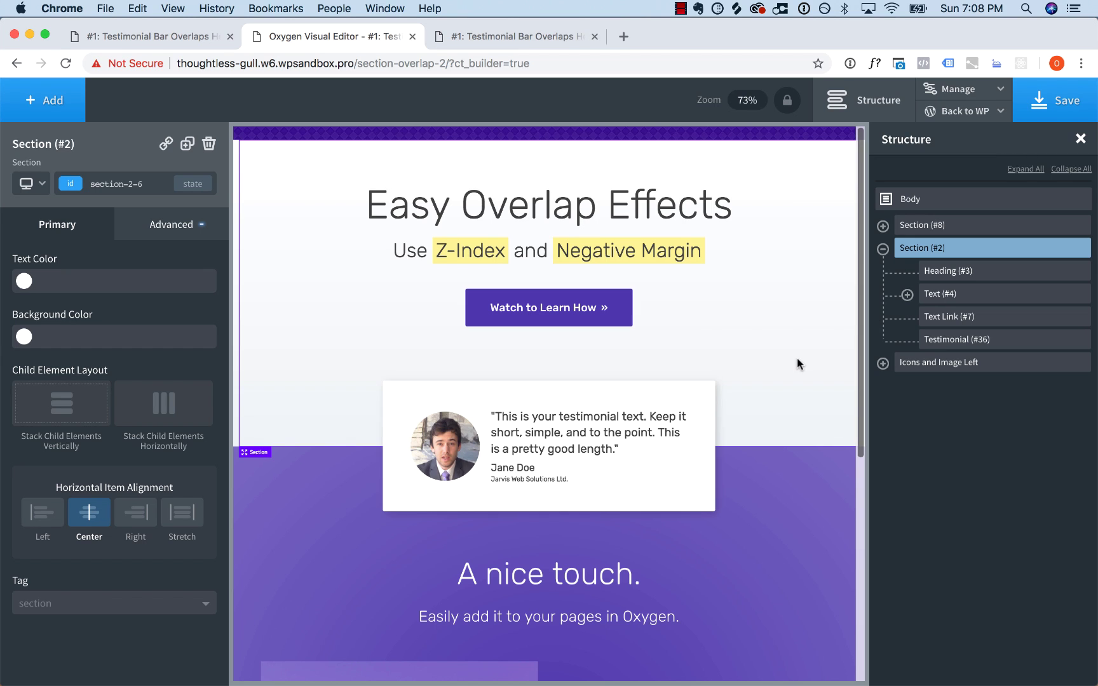
left_click(181, 226)
left_click(144, 310)
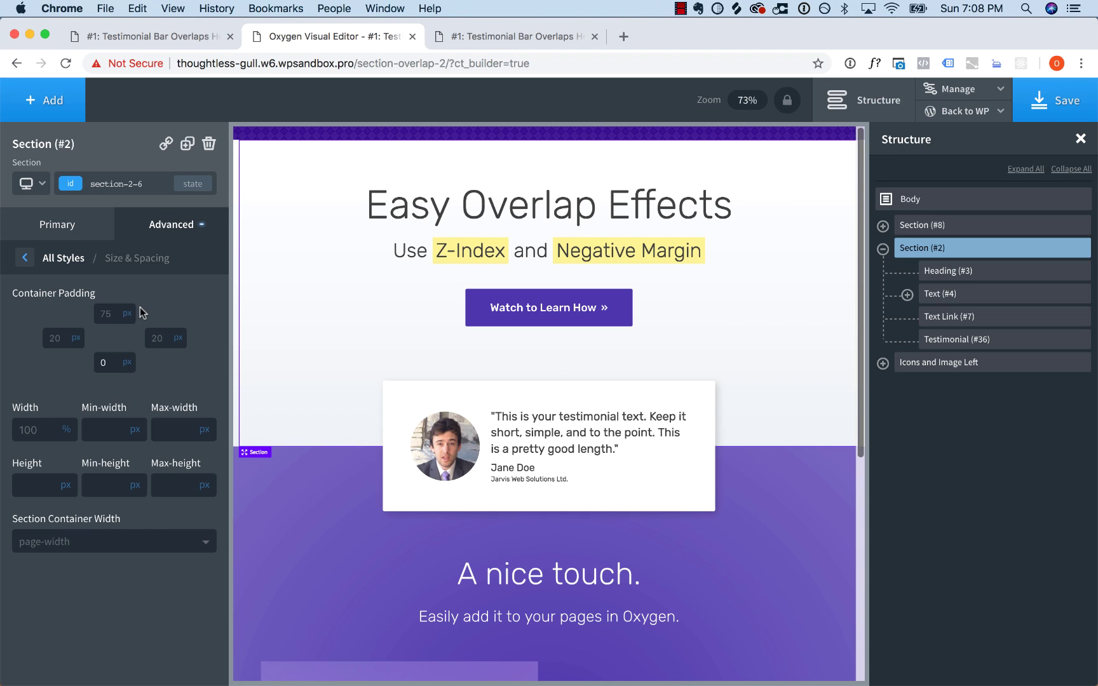
left_click(103, 363)
Re-enter the testimonial's bottom margin as -120 px and adjust it to -117 px
left_click(407, 417)
left_click(170, 237)
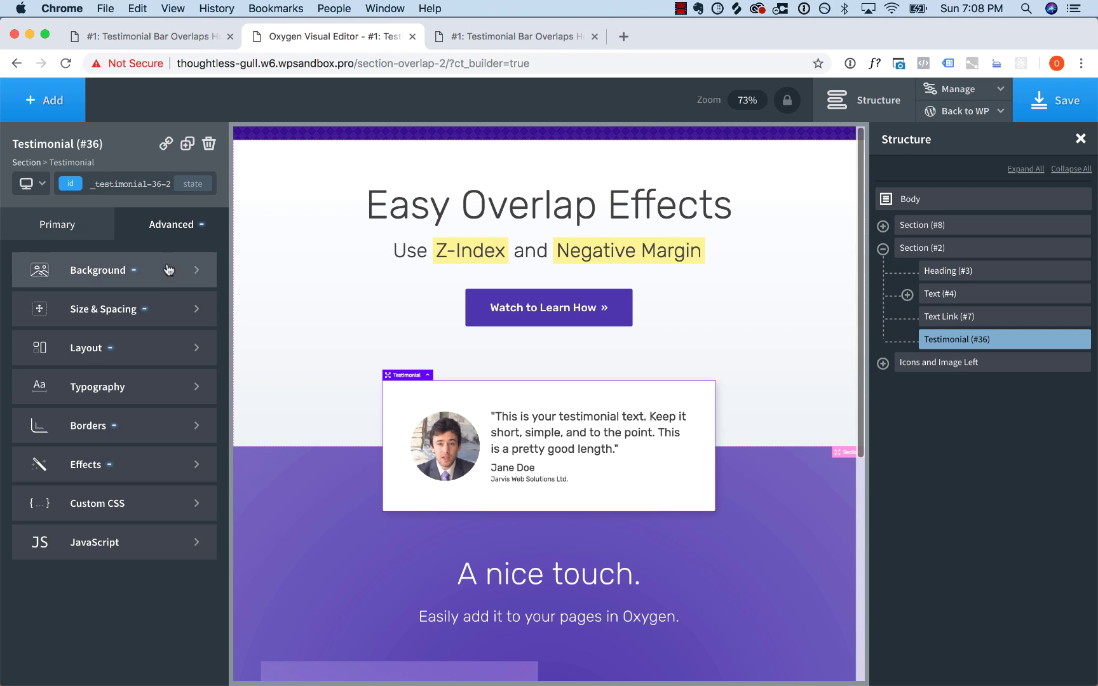
left_click(158, 316)
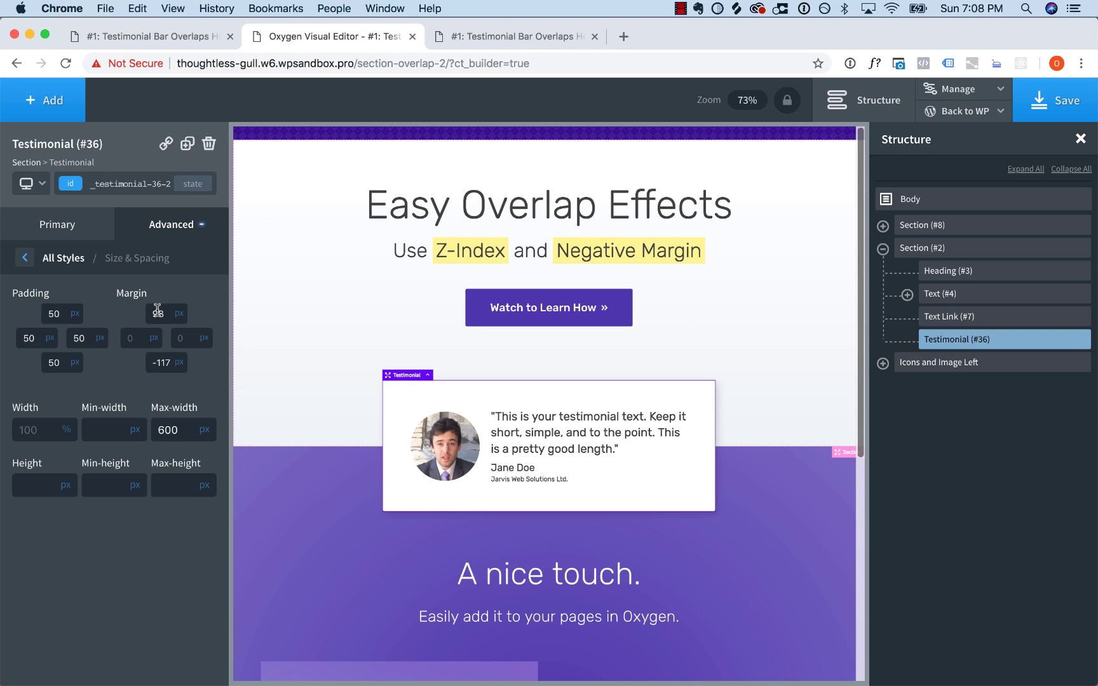
left_click(157, 363)
key("BackSpace")
type("-120")
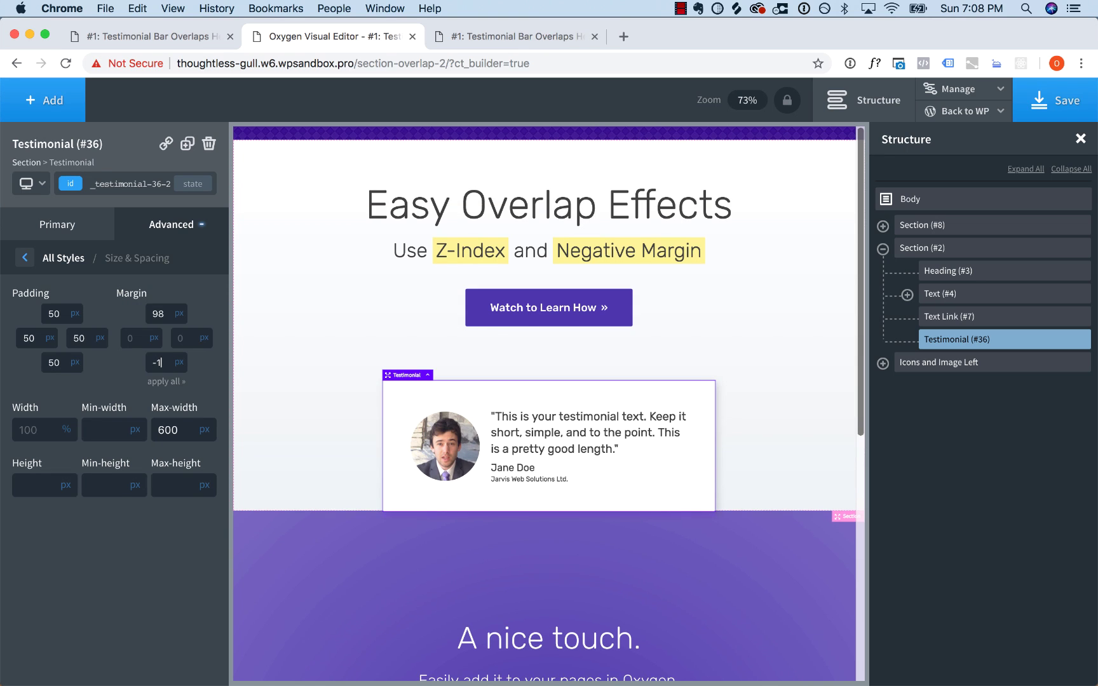
key("Up")
key("Up")
key("Up")
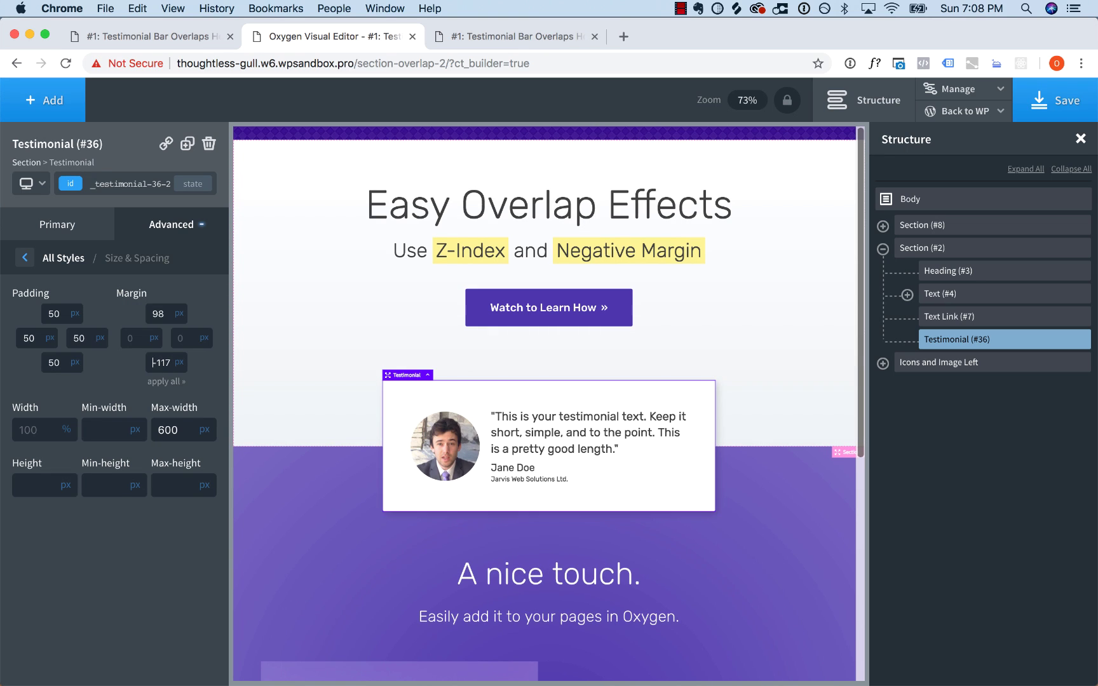
Enlarge the purple section's top padding slightly more and reselect the hero section to check the spacing
left_click(296, 497)
mouse_move(297, 474)
left_mouse_down()
mouse_move(290, 583)
mouse_move(298, 585)
mouse_move(296, 492)
left_mouse_up()
left_click(293, 387)
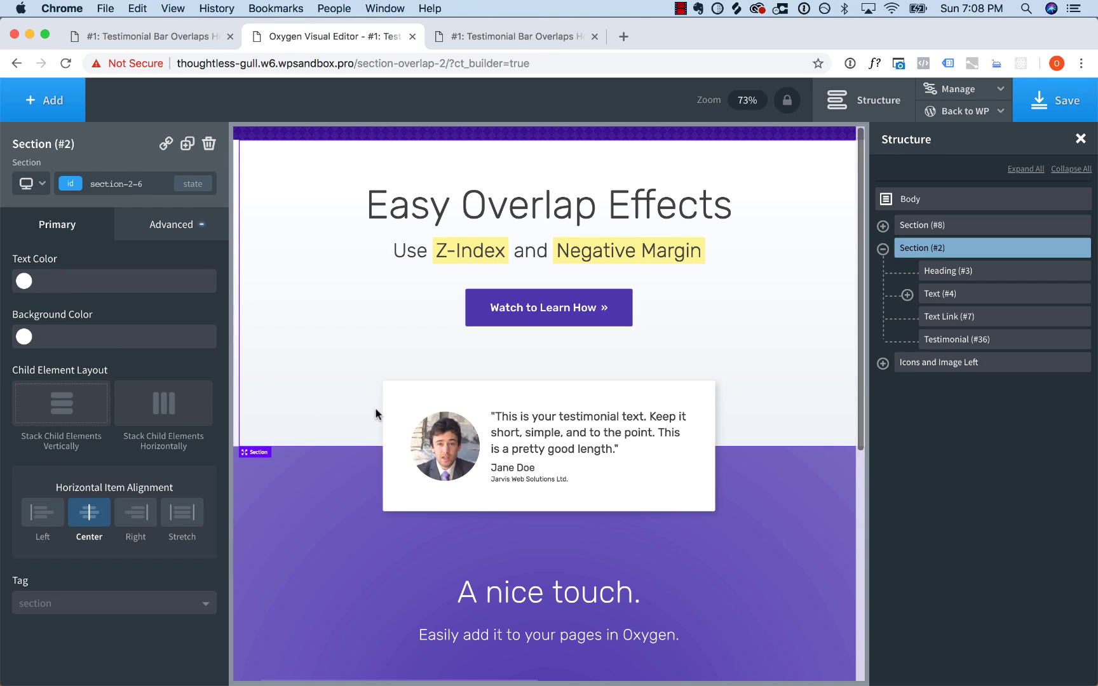
Clear the testimonial's z-index and enter 10 again
left_click(401, 410)
left_click(173, 231)
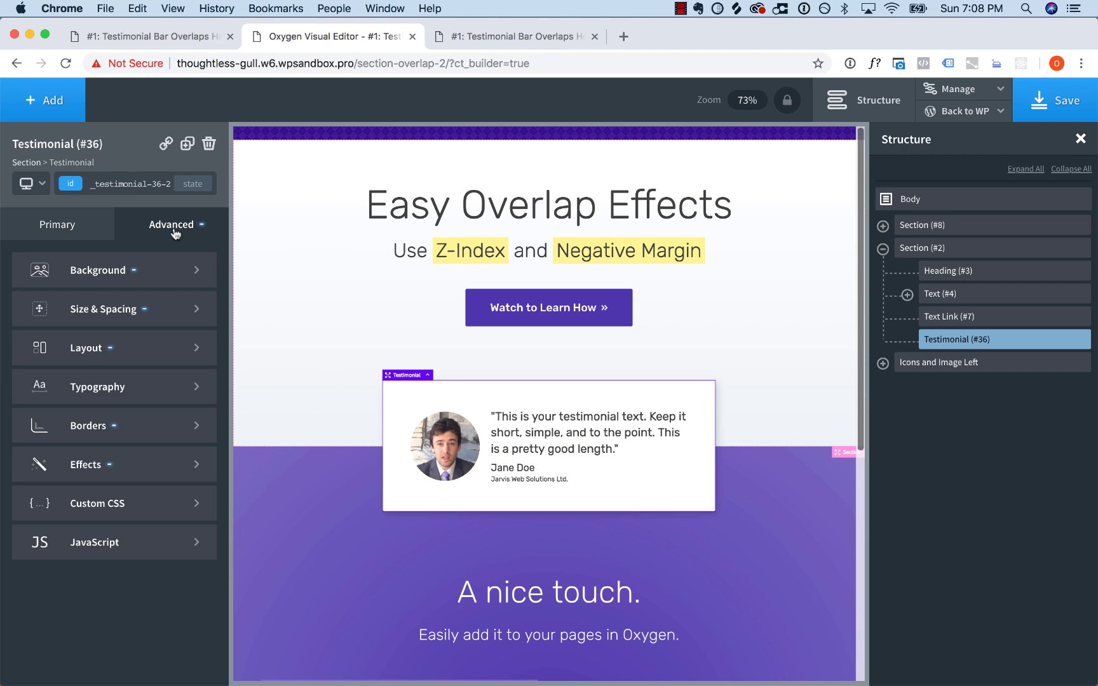
left_click(159, 355)
double_click(37, 620)
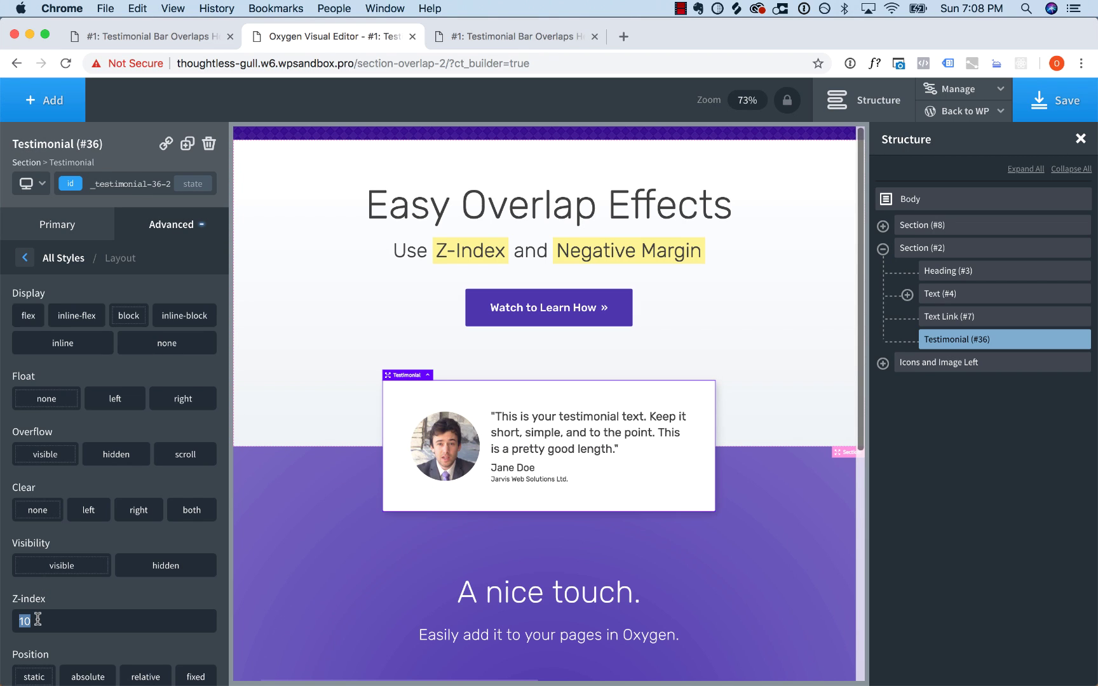
key("BackSpace")
type("10")
Save the page and review the testimonial overlap on the published page
left_click(1036, 119)
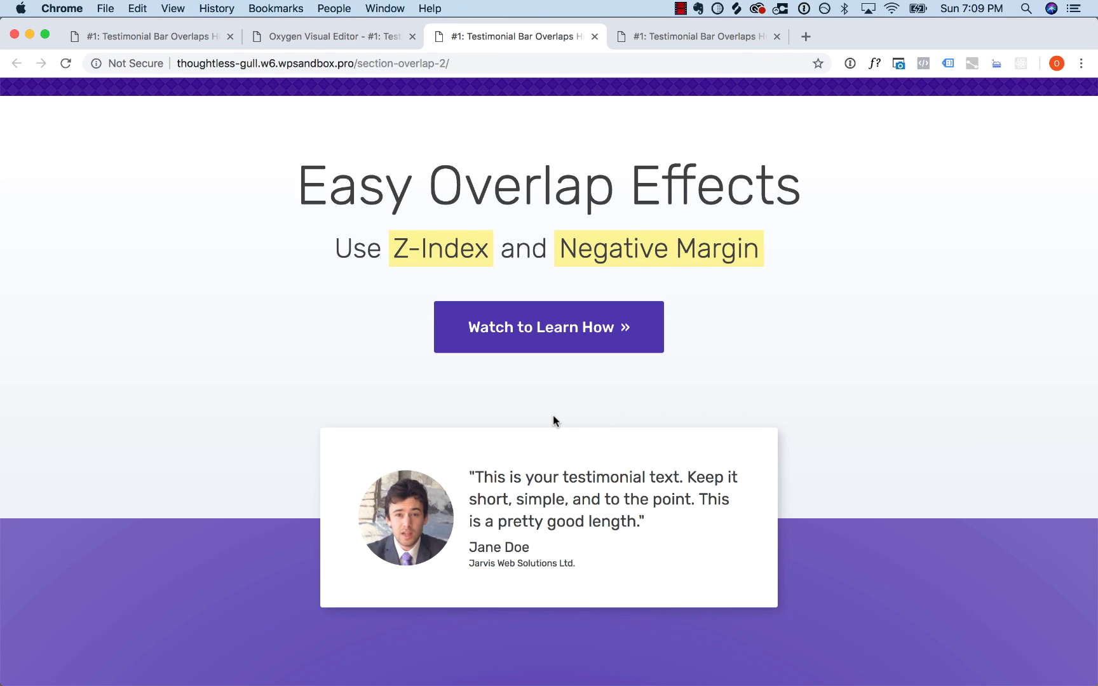
scroll(552, 414, "down", 5)
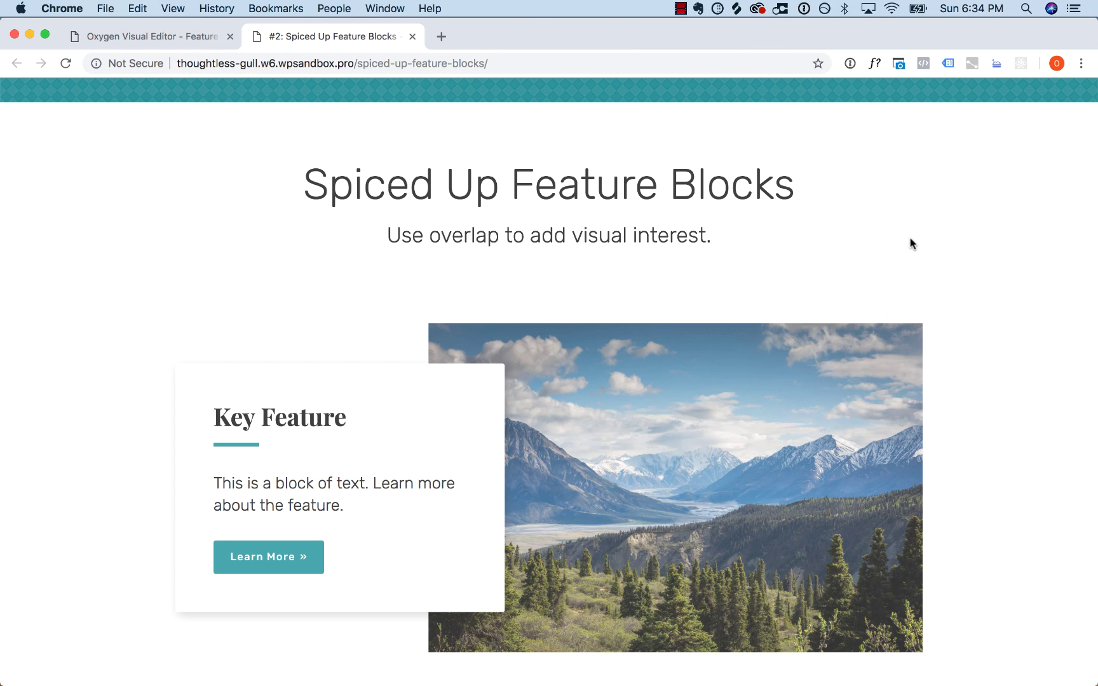
Examine how the text boxes overlap the images in both feature blocks on the Spiced Up Feature Blocks page
scroll(911, 238, "down", 2)
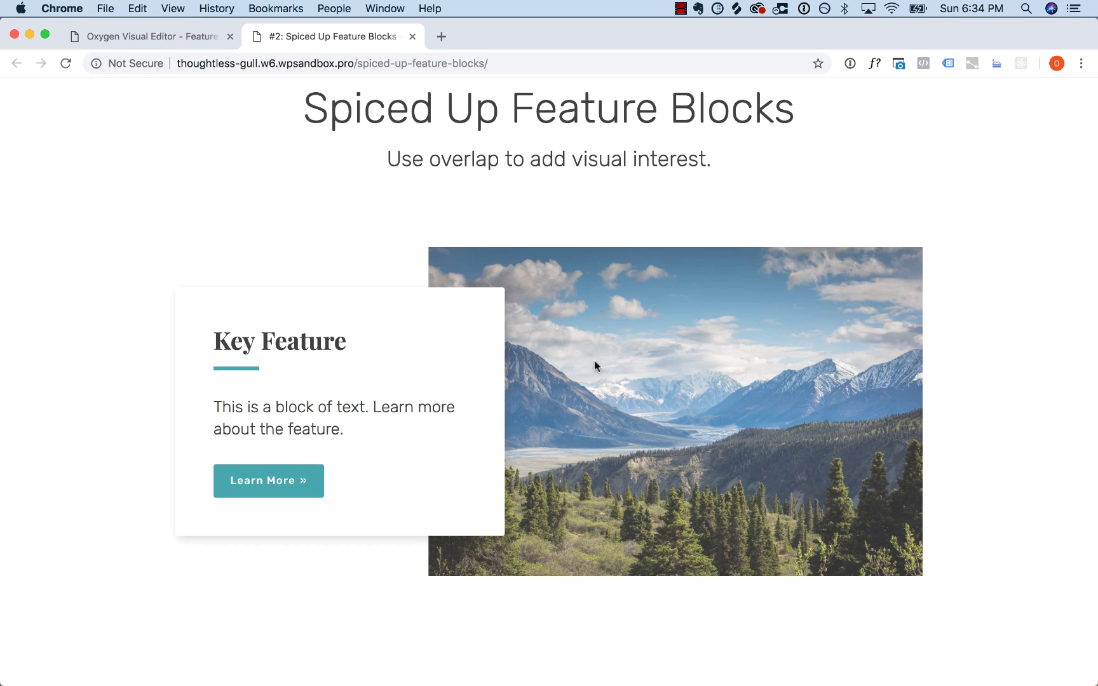
scroll(702, 372, "down", 5)
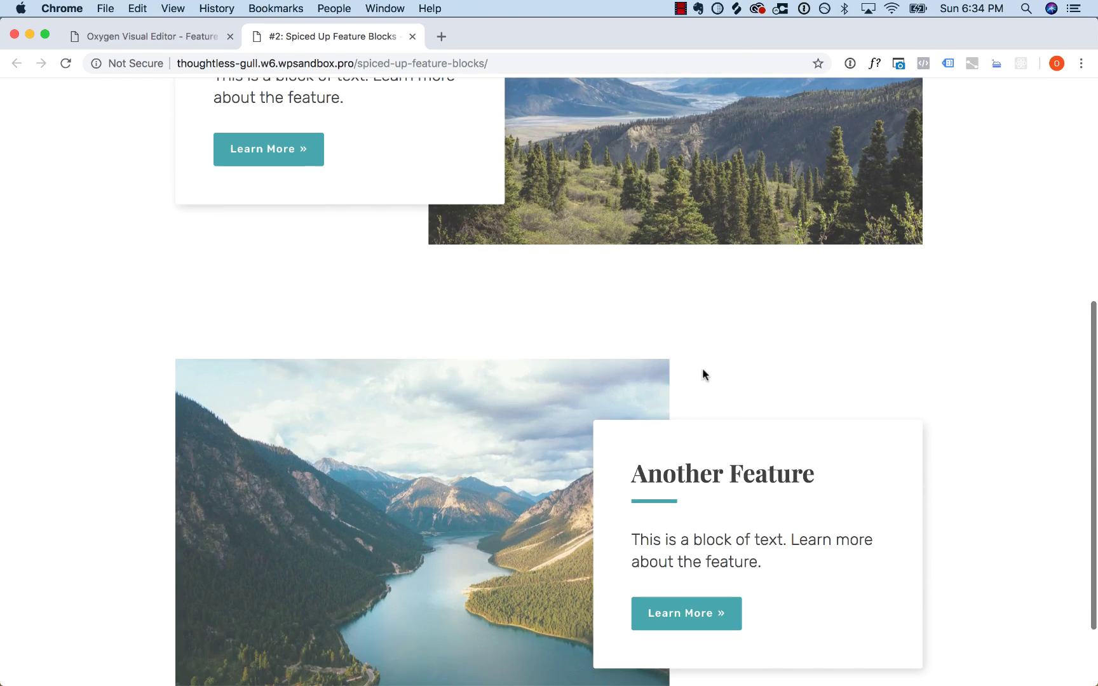
scroll(385, 524, "down", 1)
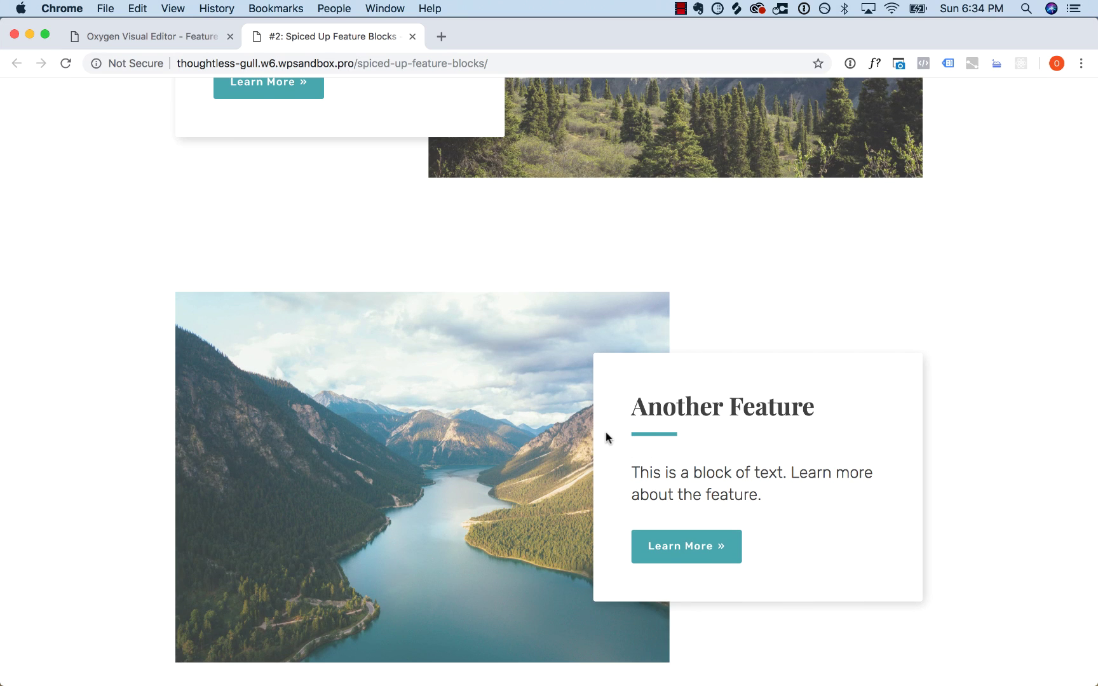
scroll(440, 473, "up", 6)
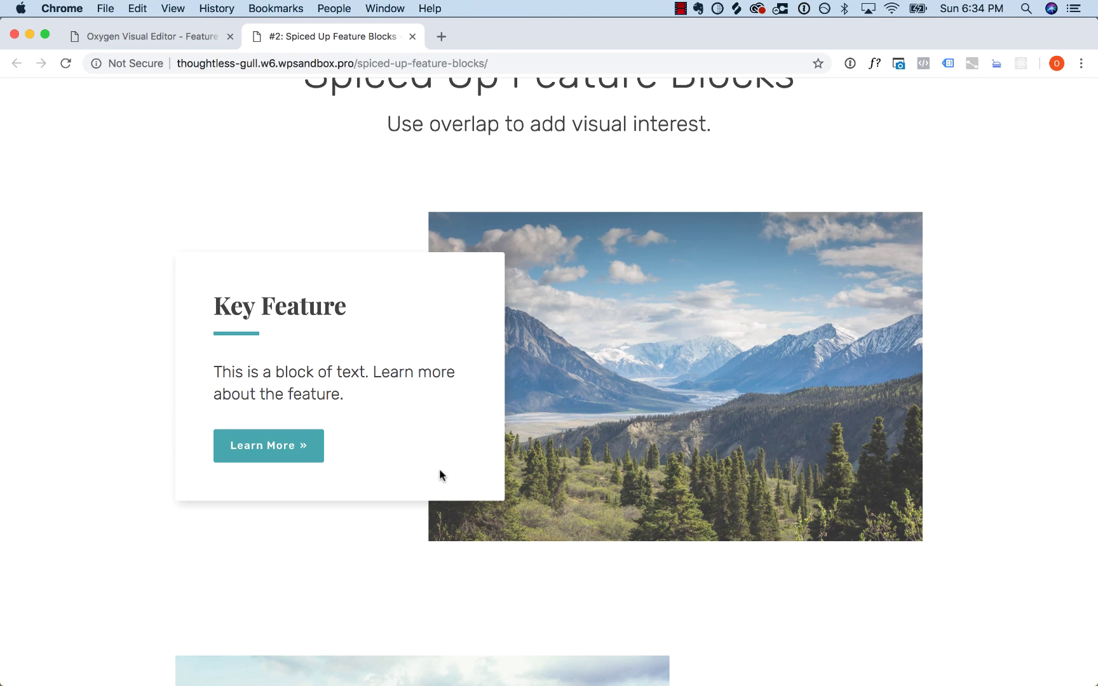
scroll(439, 468, "up", 2)
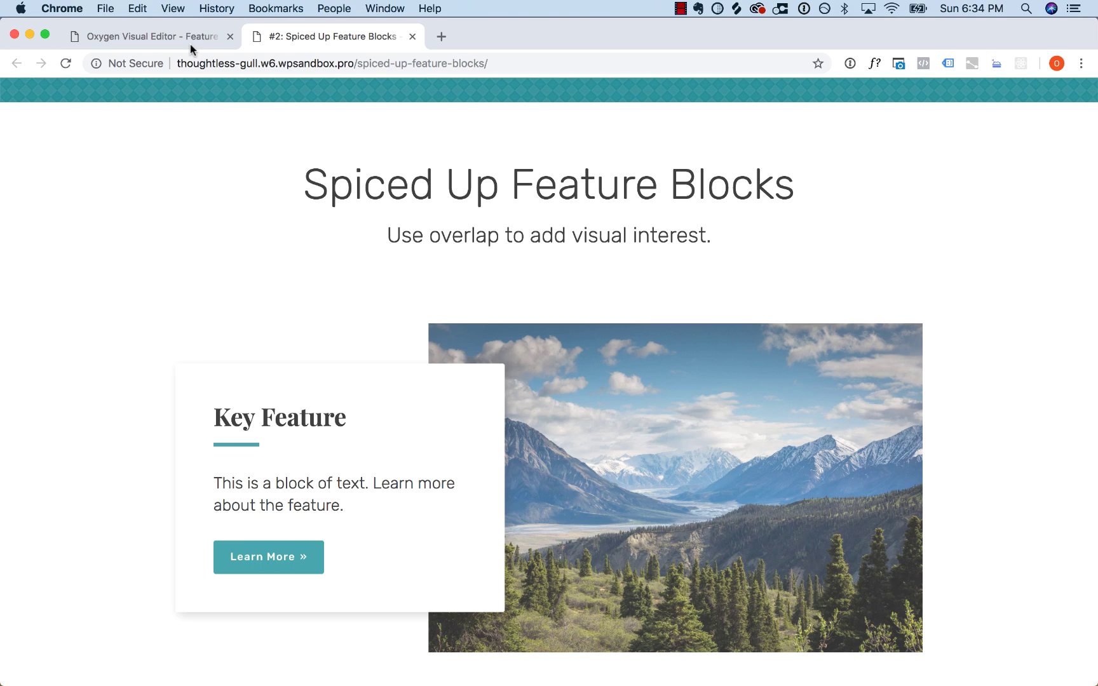
In the Oxygen editor, delete the Key Feature and Another Feature sections and dismiss the deletion notice
left_click(189, 44)
left_click(264, 329)
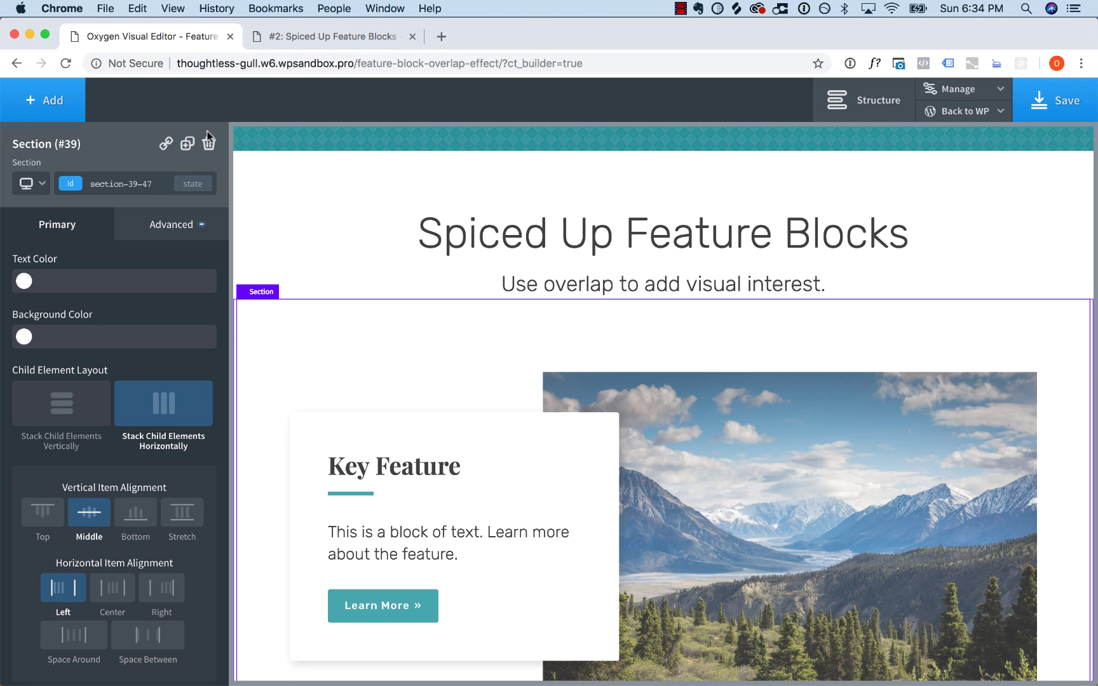
left_click(209, 142)
left_click(263, 337)
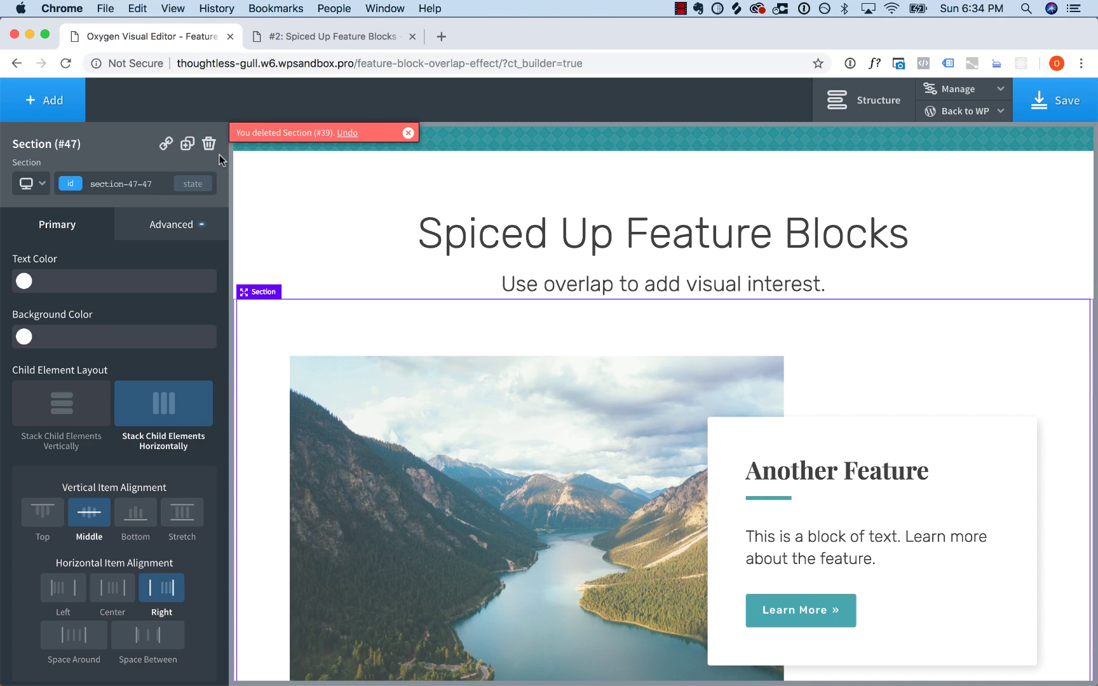
left_click(208, 142)
left_click(408, 133)
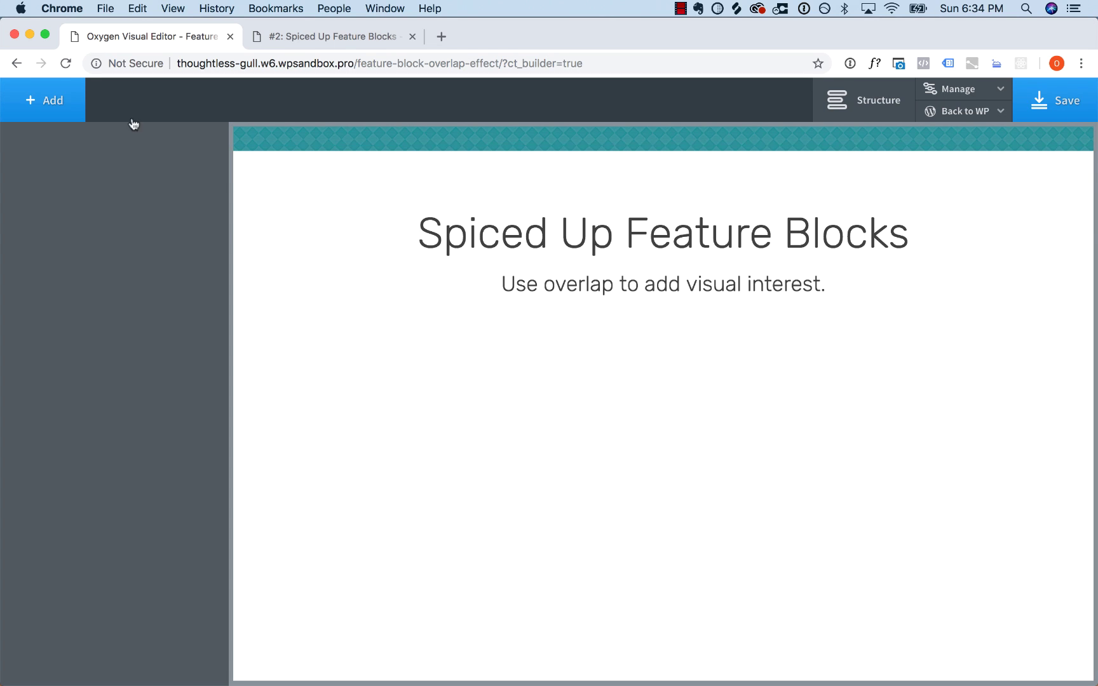
Add a new empty section below the Spiced Up Feature Blocks heading
left_click(35, 113)
type("sec")
left_click(64, 184)
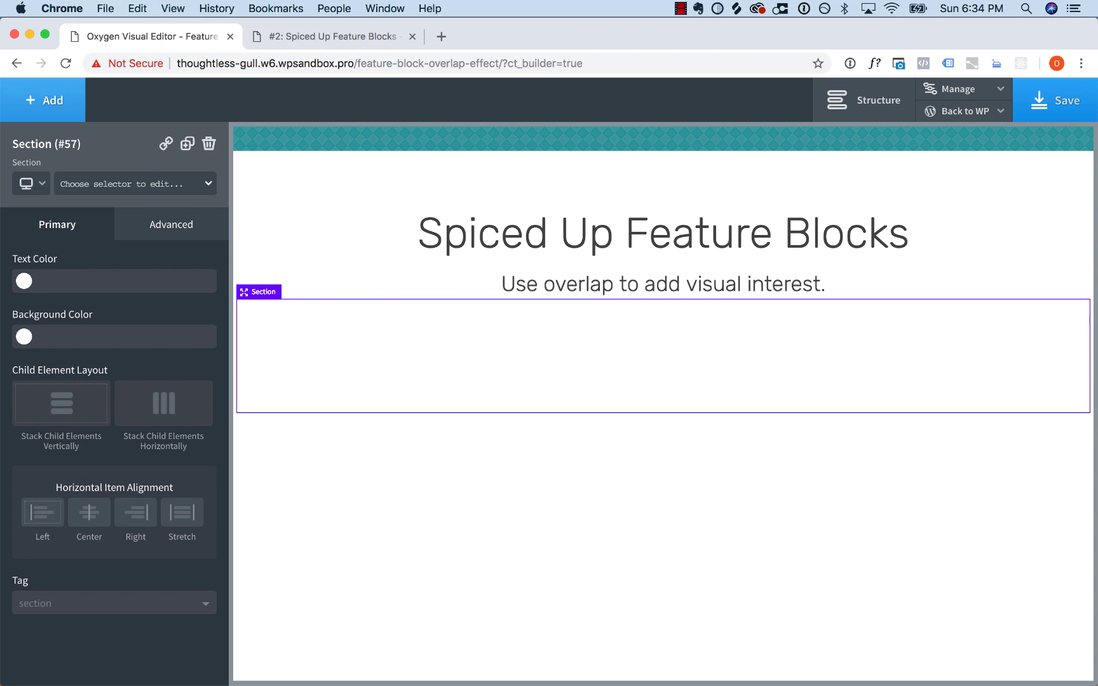
Set the new section's background color to #f7faff
left_click(52, 344)
type("#")
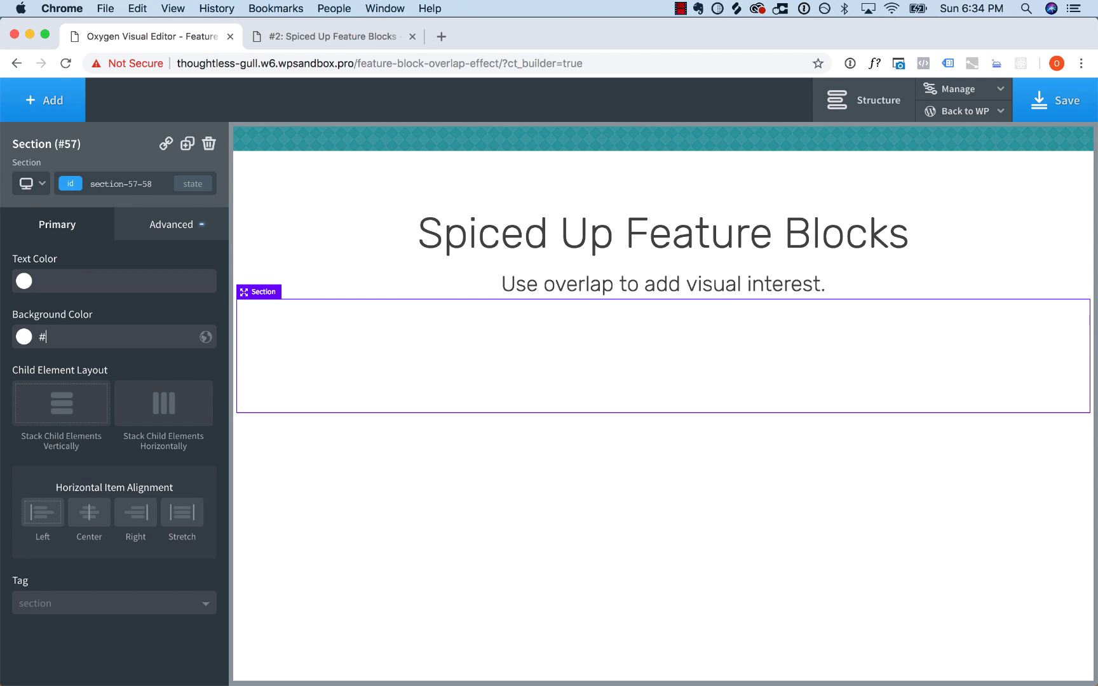
type("f7faff")
Save the section's background color as a new color named Off White in the Global Colors set
left_click(205, 337)
type("Of")
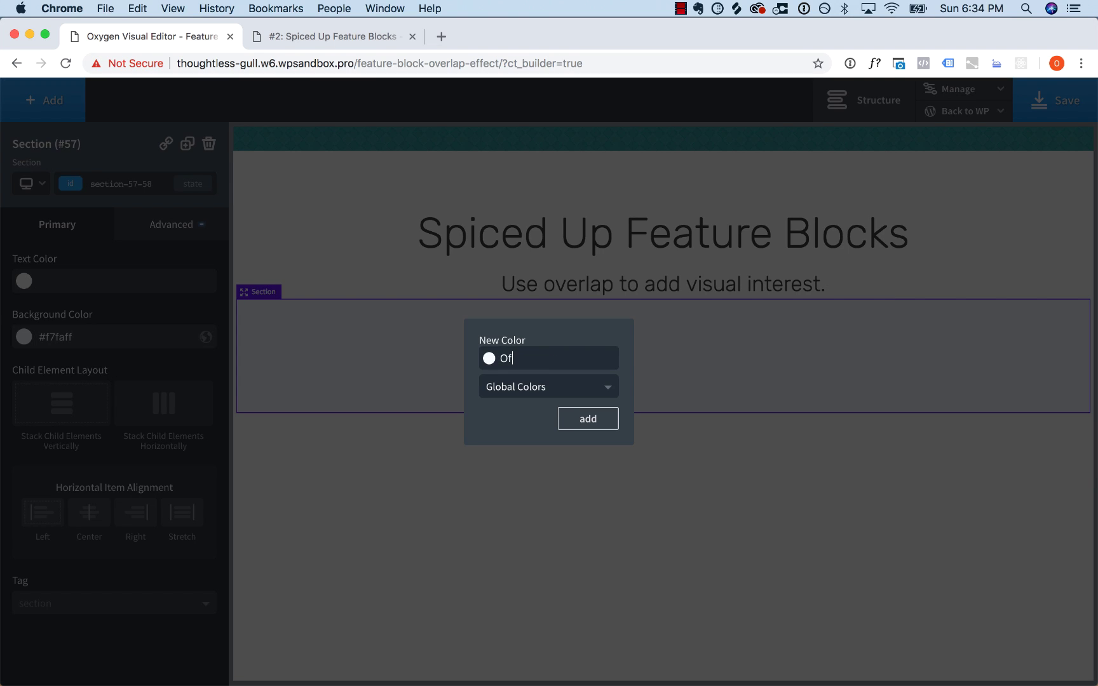
type("f White")
key("Return")
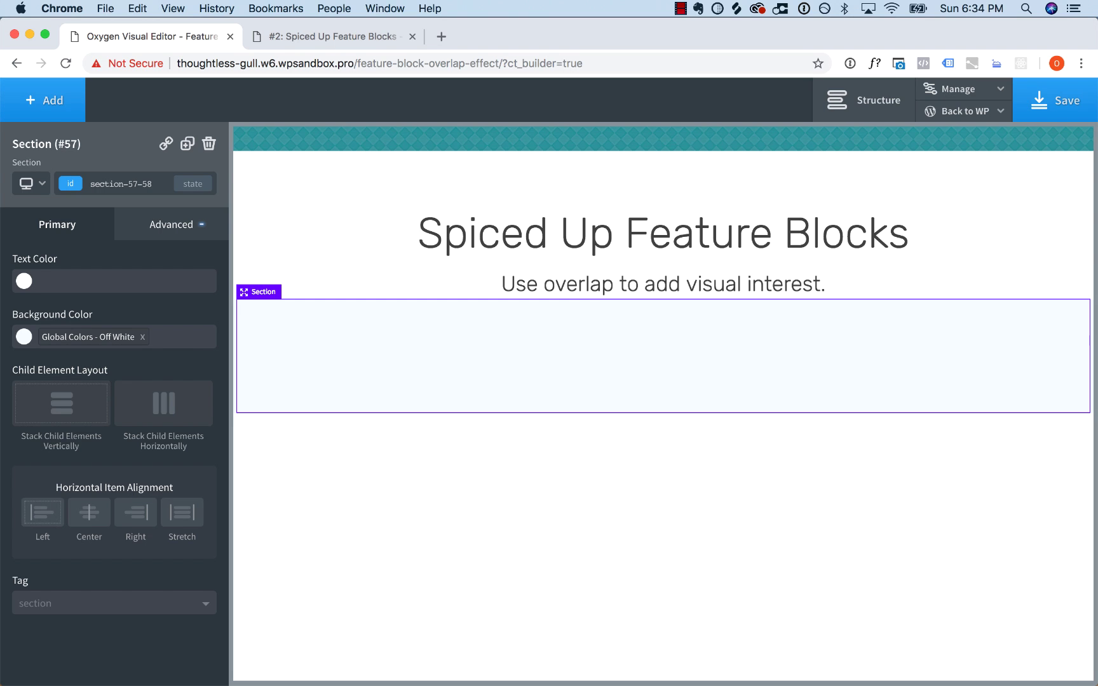
Add a div inside the off-white section and assign it the class my-nice-feature-block
left_click(366, 36)
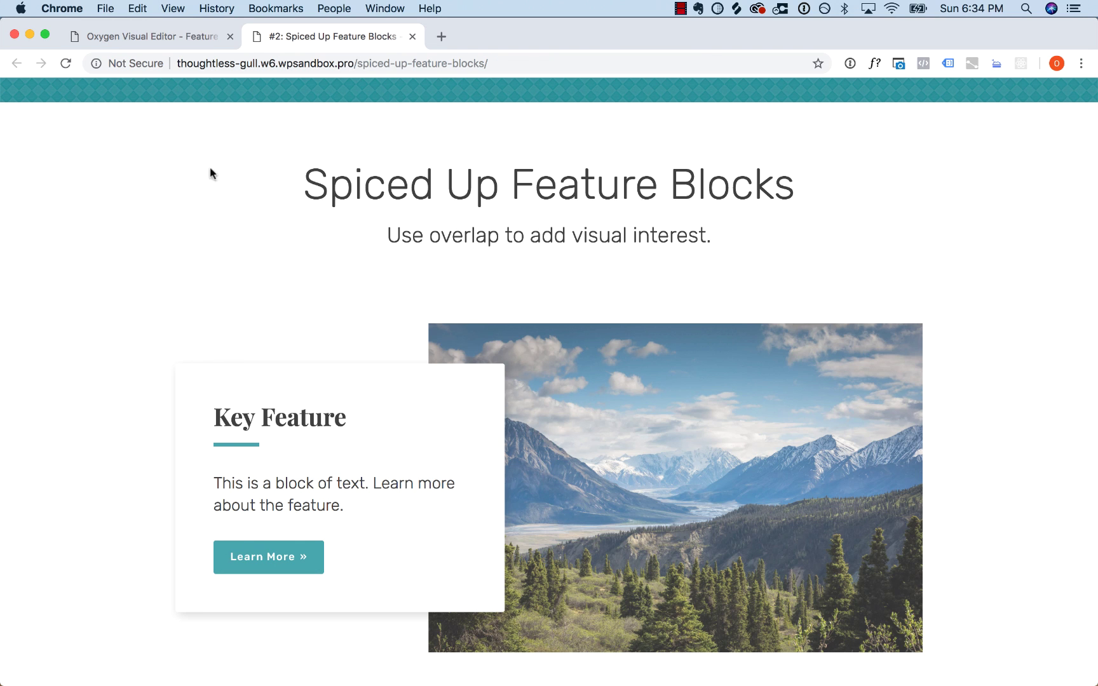
left_click(148, 37)
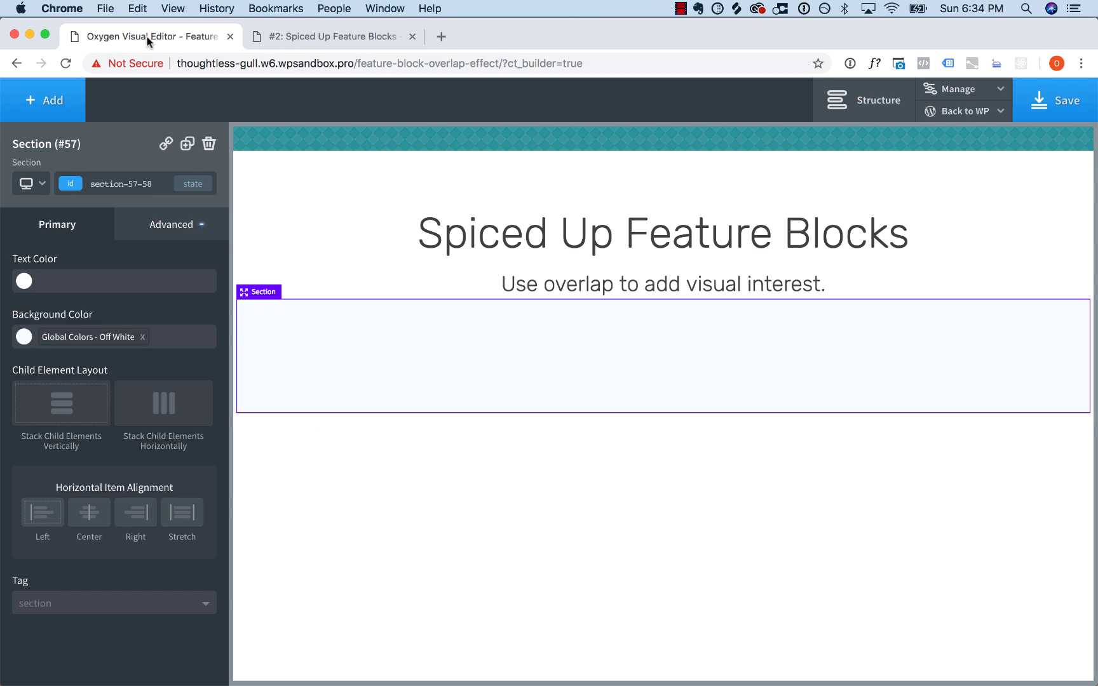
left_click(45, 100)
left_click(164, 240)
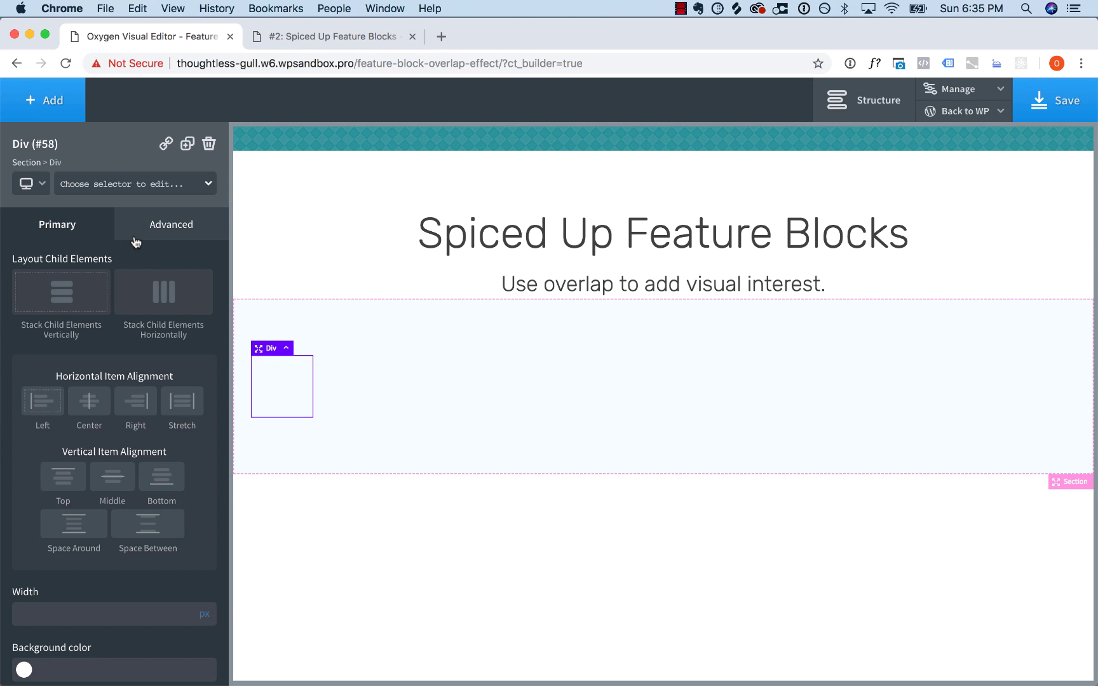
scroll(135, 241, "down", 3)
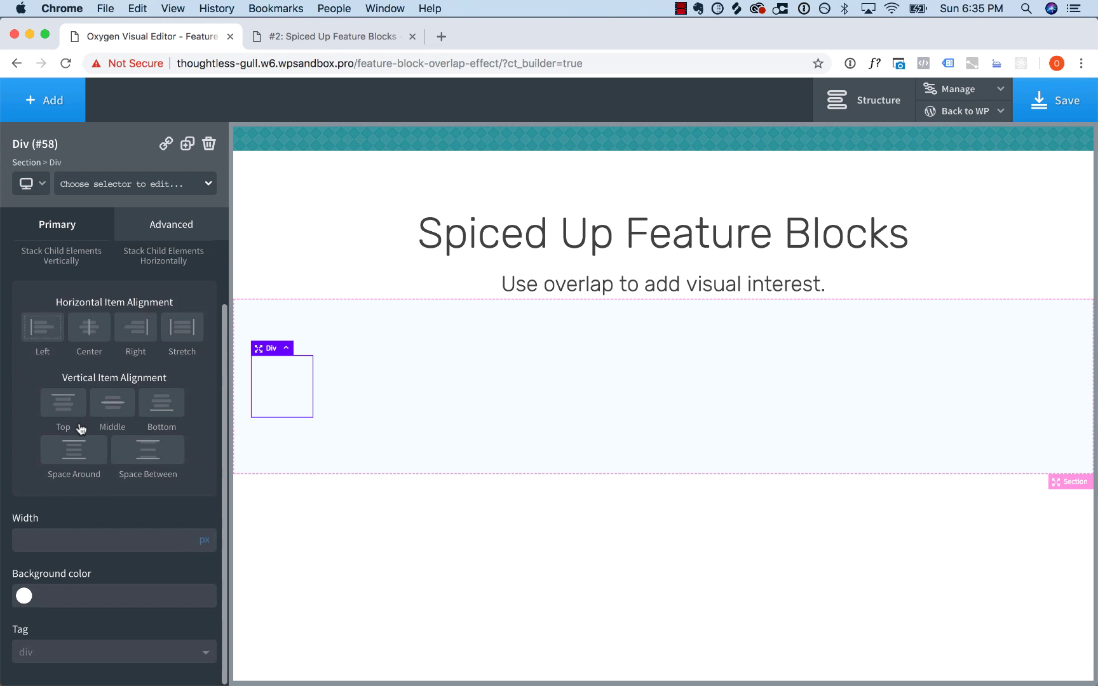
left_click(126, 190)
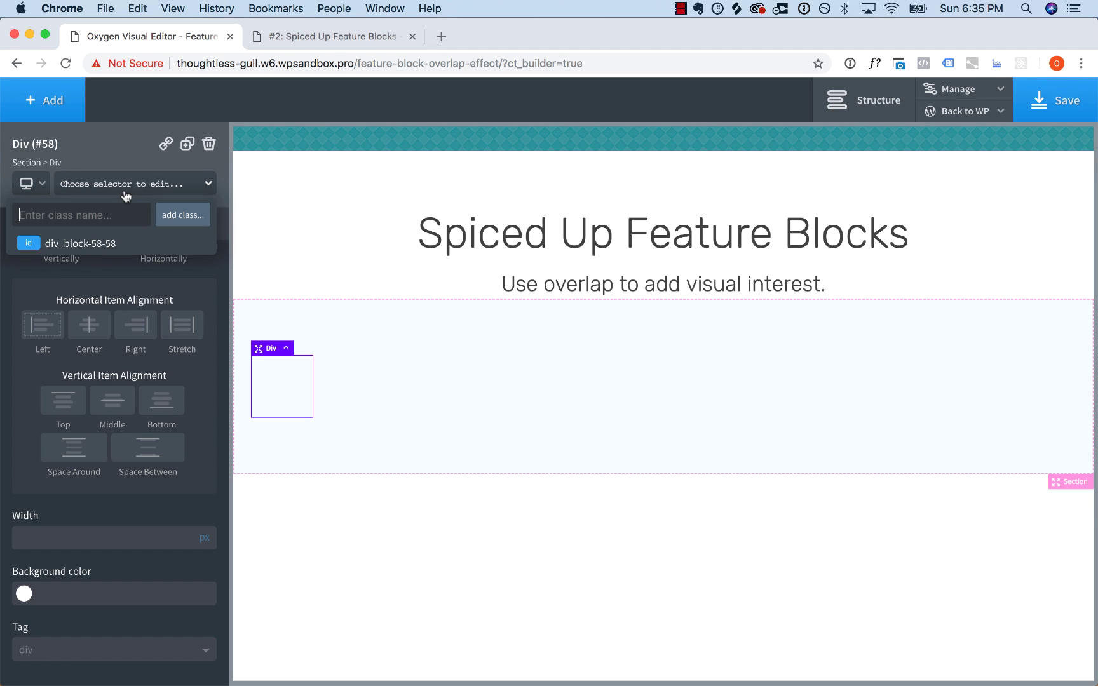
type("my-nice-feature-block")
key("Return")
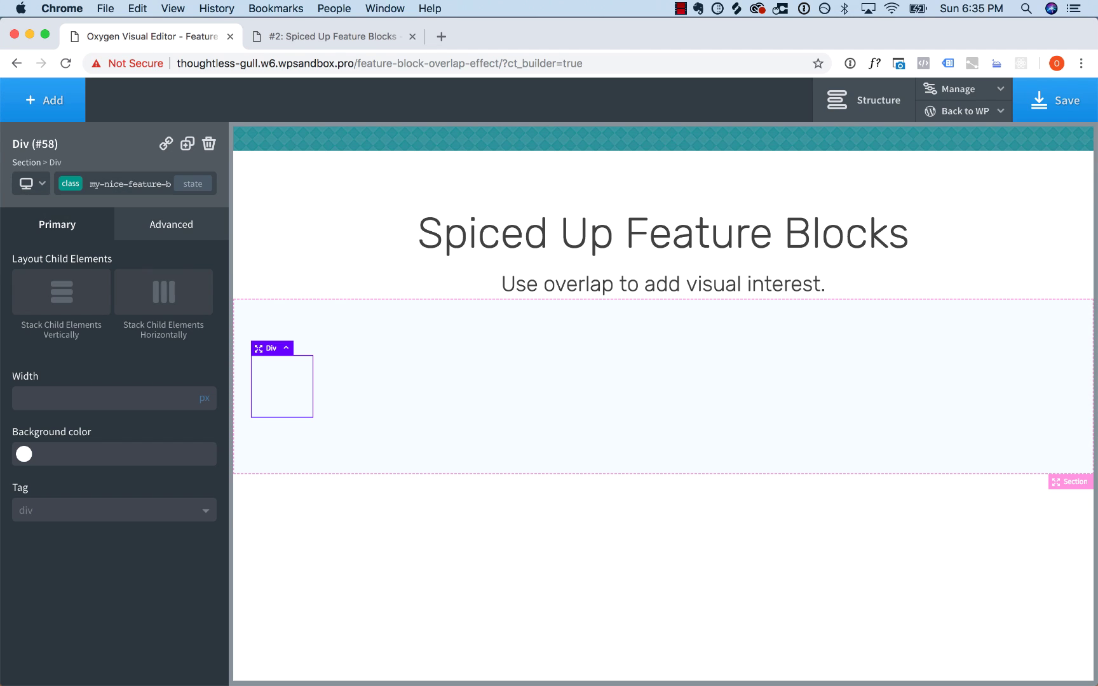
Give the div's class a #ffffff background and a box shadow color of rgba(0,0,0,0.18)
left_click(19, 458)
left_click_drag(52, 499, 3, 392)
left_click(179, 226)
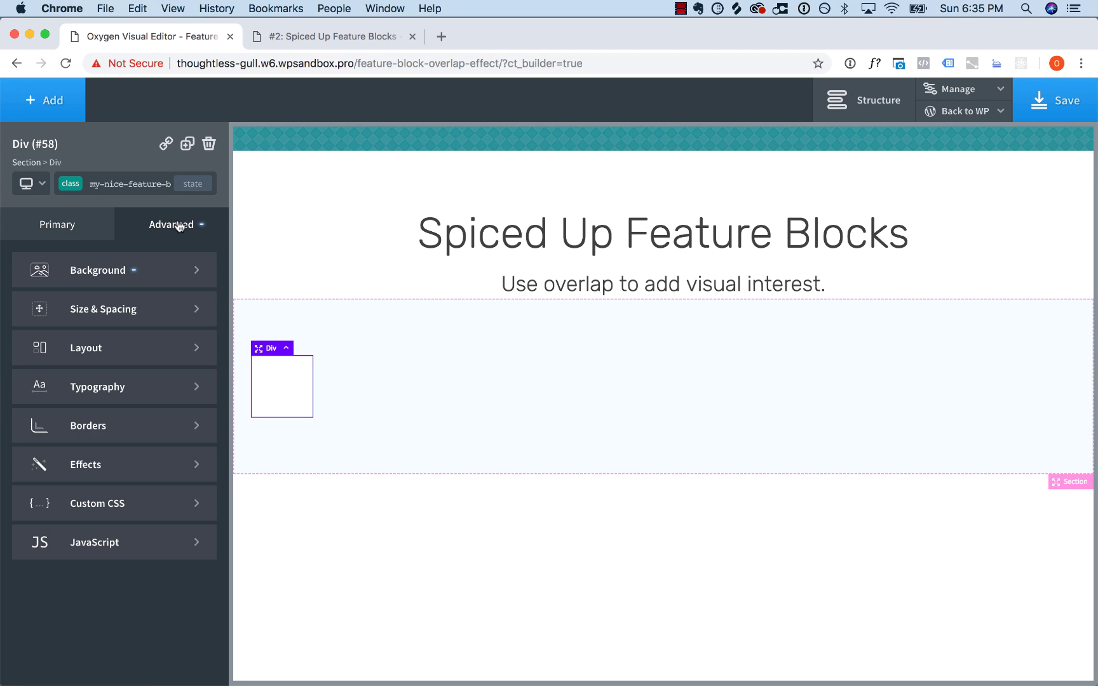
left_click(125, 463)
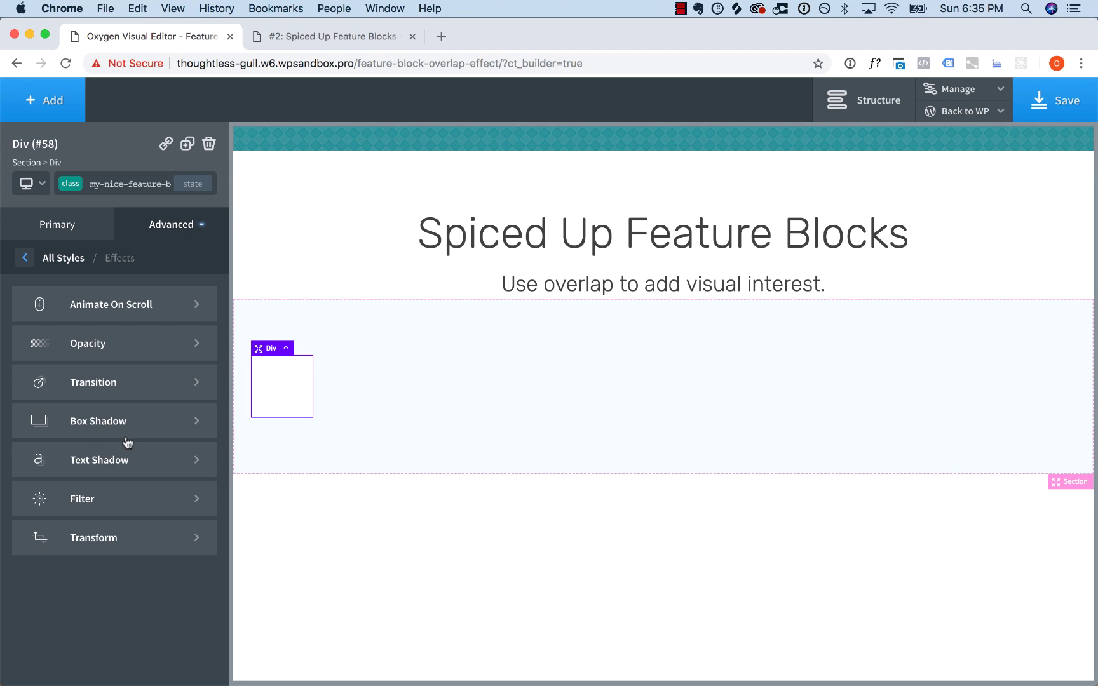
left_click(125, 432)
left_click(24, 359)
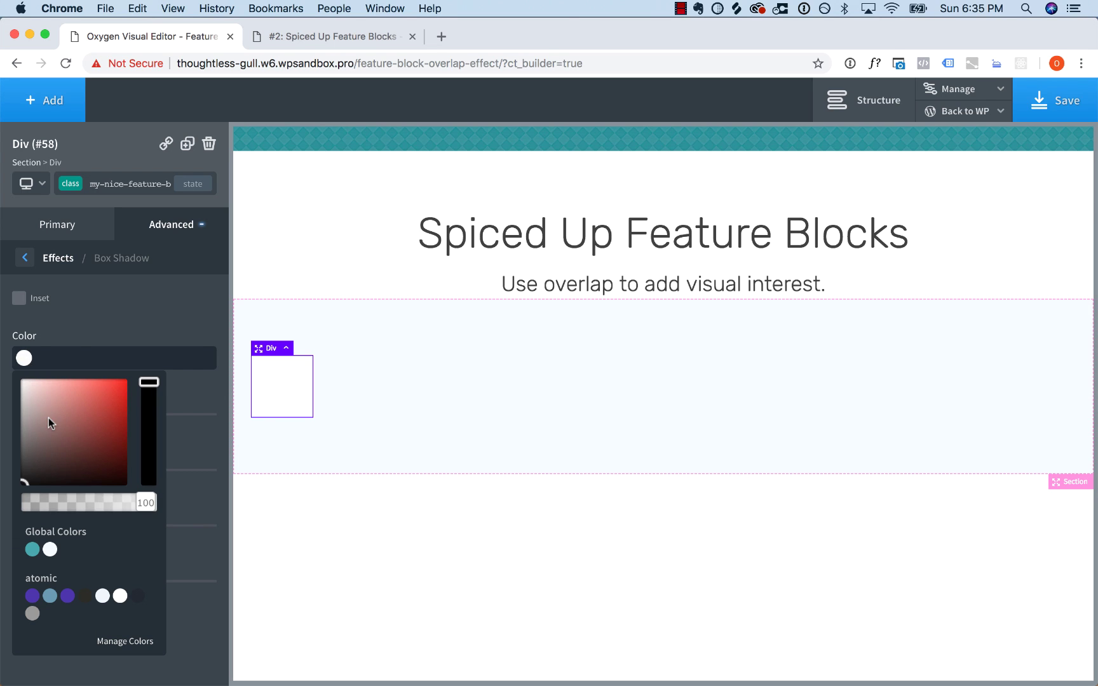
left_click_drag(49, 418, 54, 509)
left_click(42, 507)
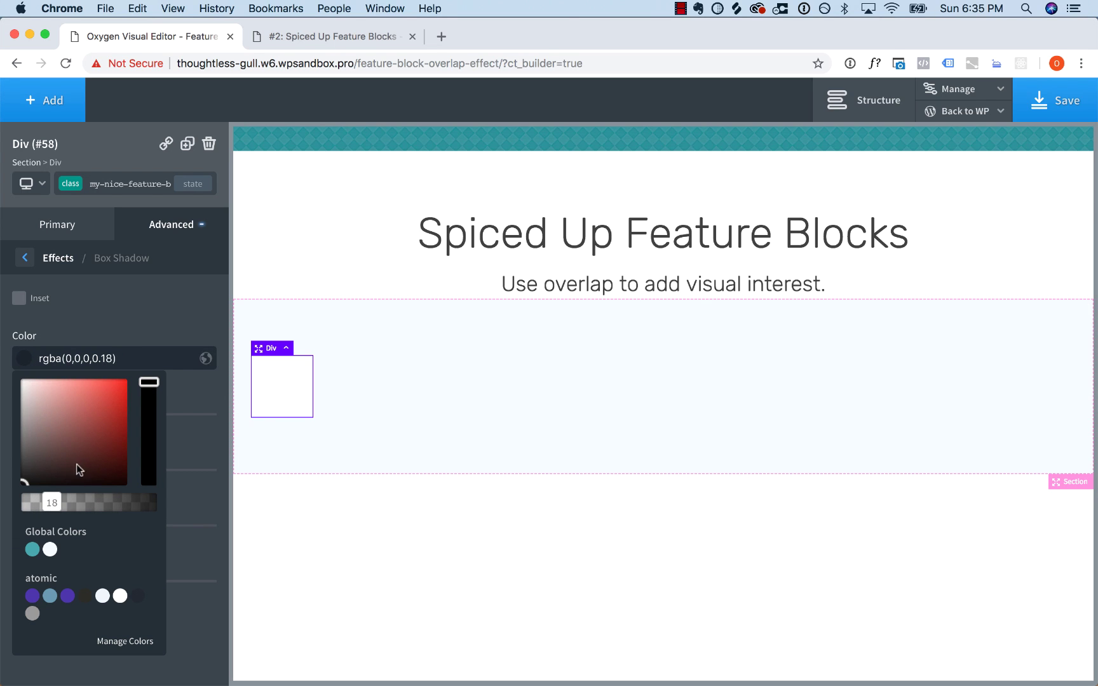
left_click(122, 338)
Set the box shadow's horizontal and vertical offsets to 3 px and its blur to 20 px
left_click(22, 419)
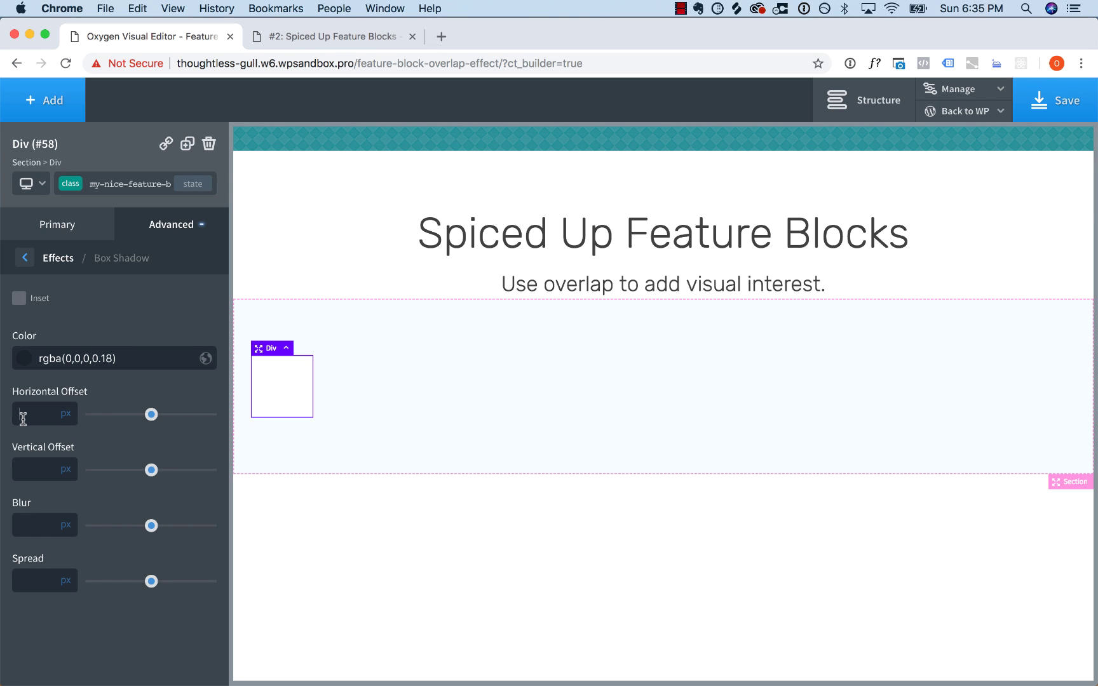
type("33")
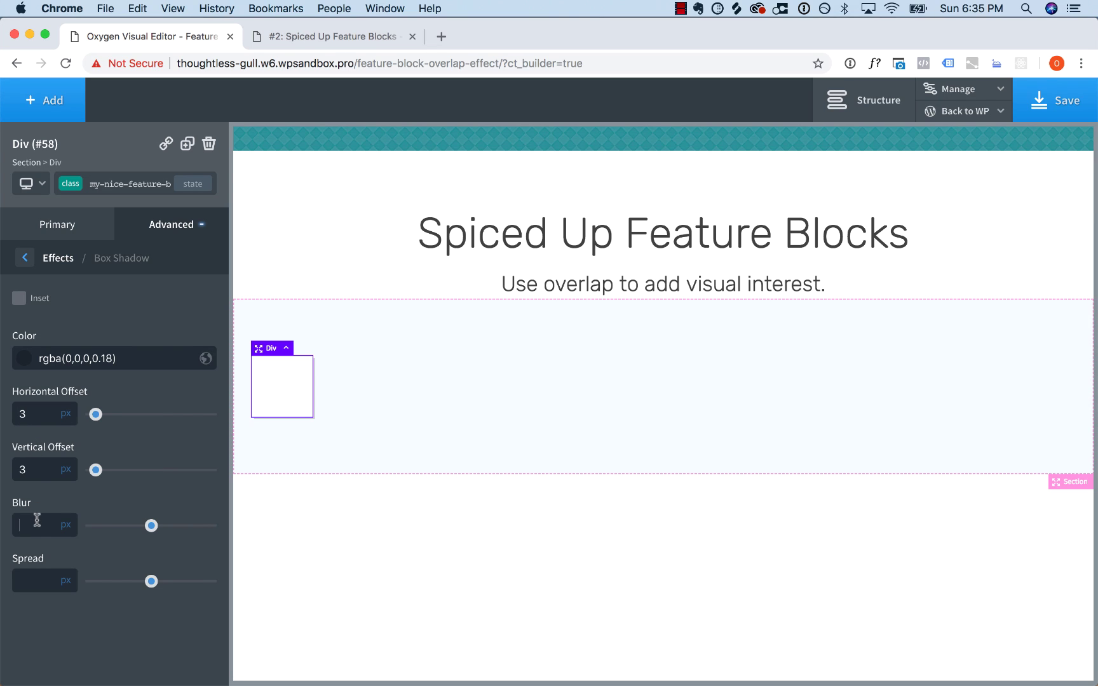
type("2-")
key("BackSpace")
type("0")
left_click(355, 421)
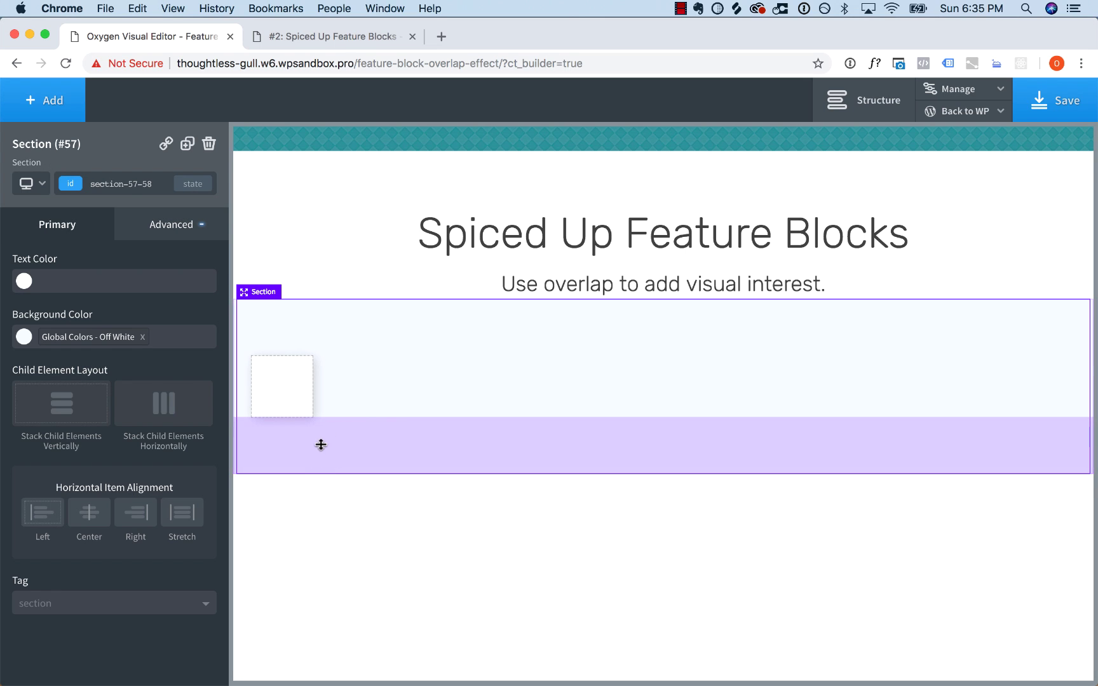
Set the border radius of the feature block div to 3 px
left_click(289, 388)
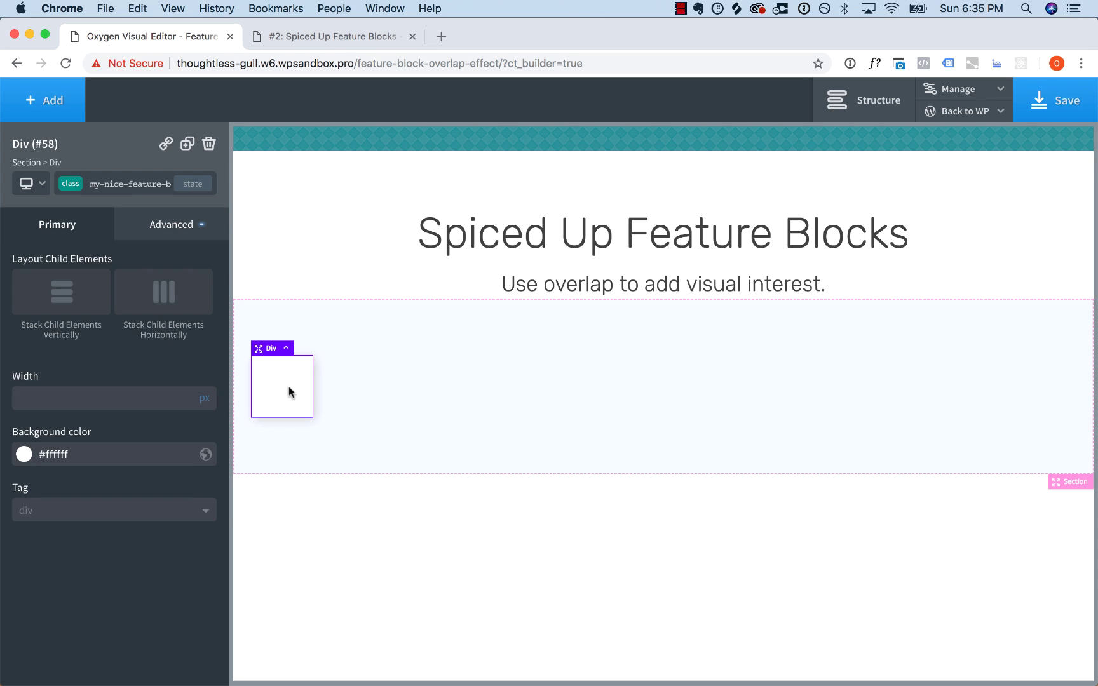
left_click(178, 232)
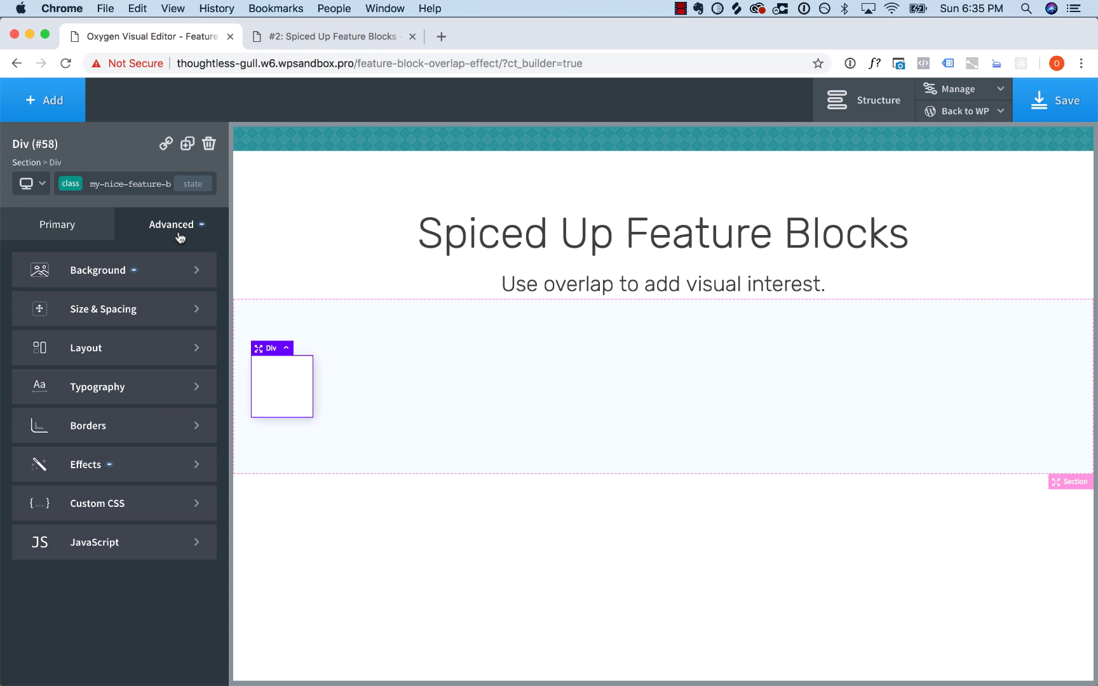
left_click(143, 433)
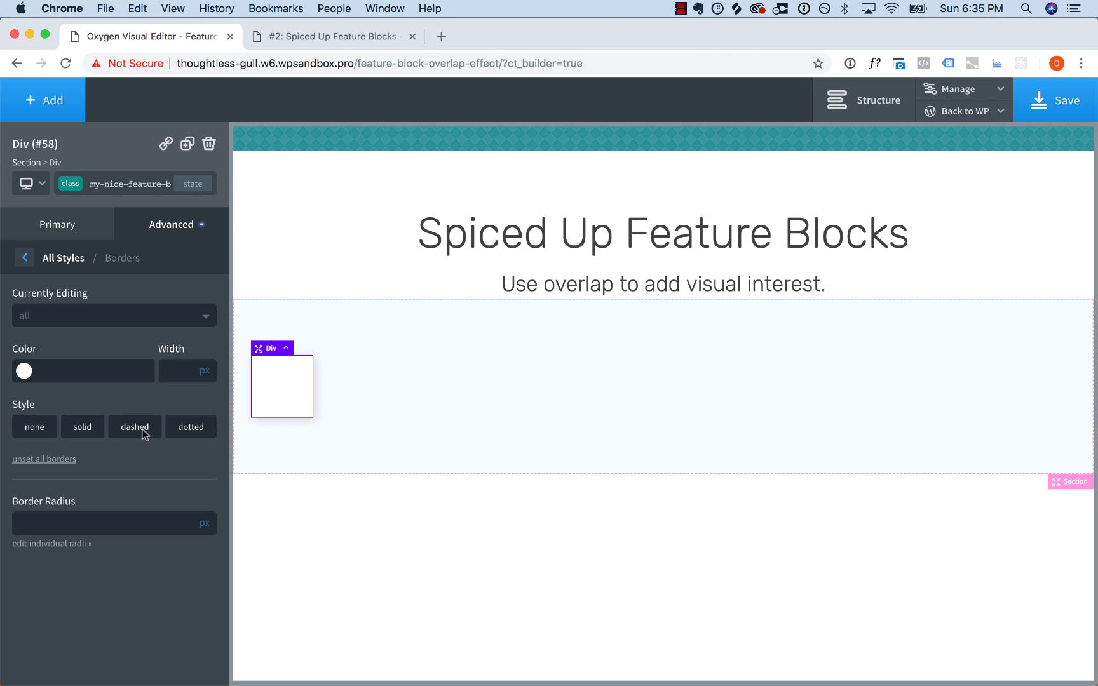
left_click(94, 516)
type("3")
Add a heading inside the feature block div and assign it the class my-nice-feature-heading
left_click(58, 97)
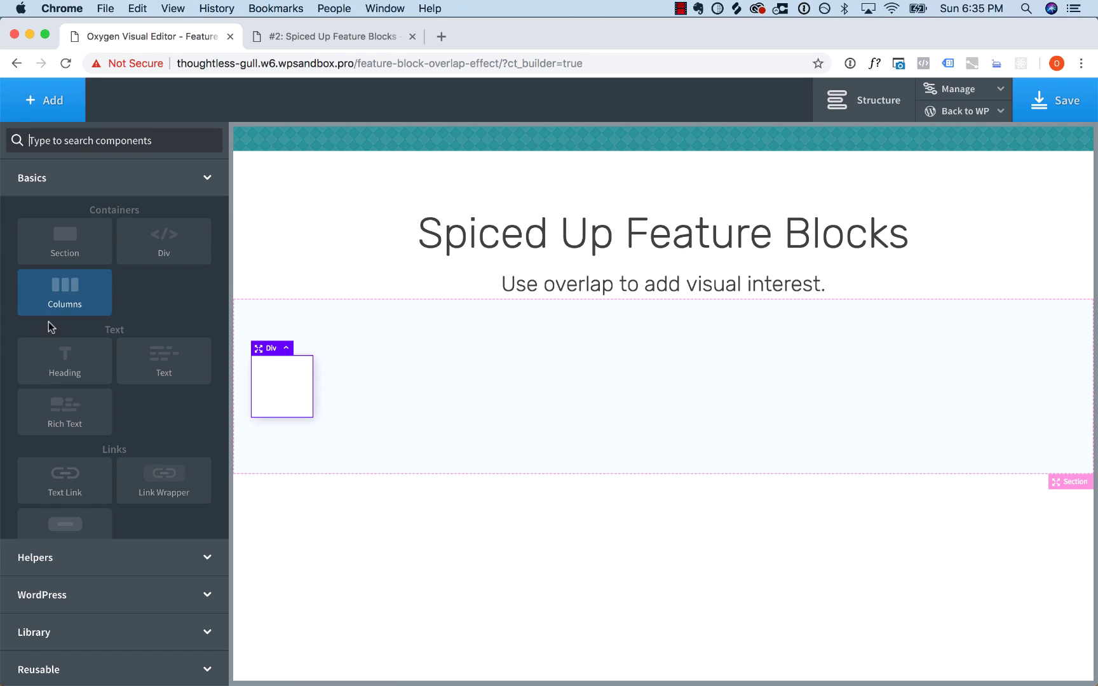
left_click(55, 353)
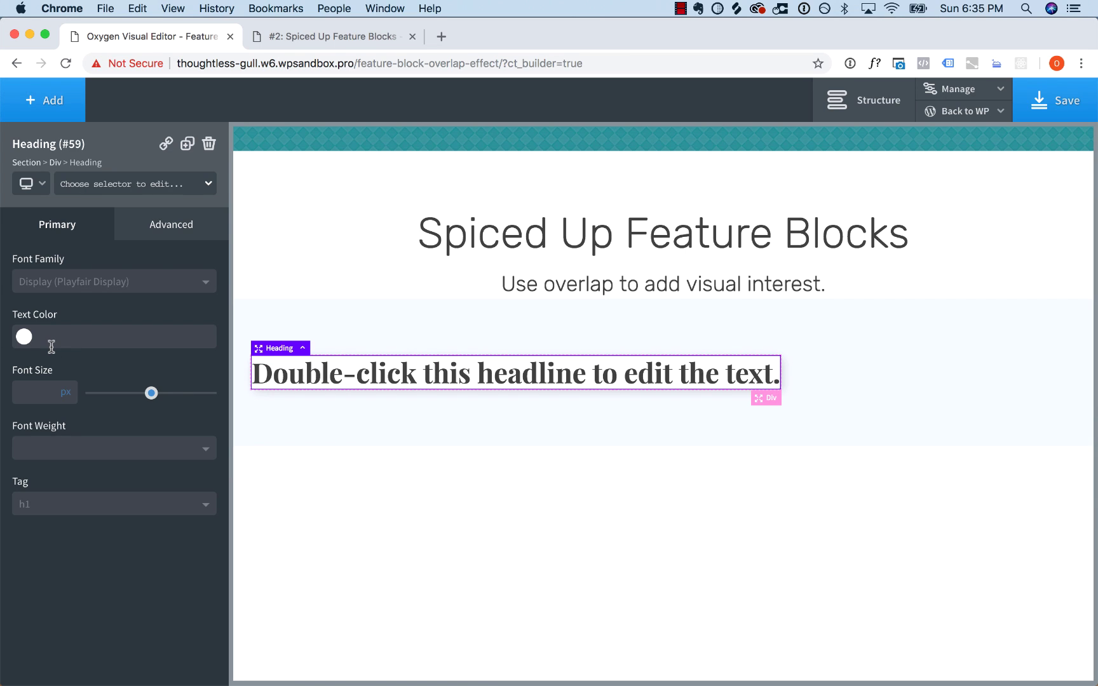
left_click(100, 190)
type("my-")
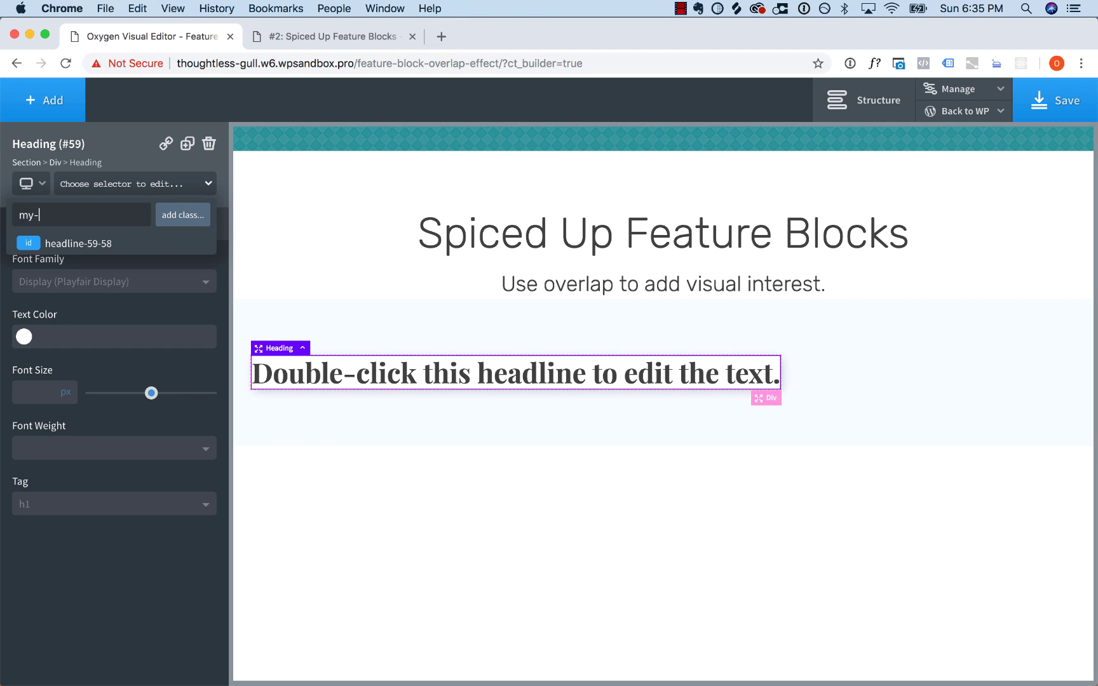
type("nice-feature-heading")
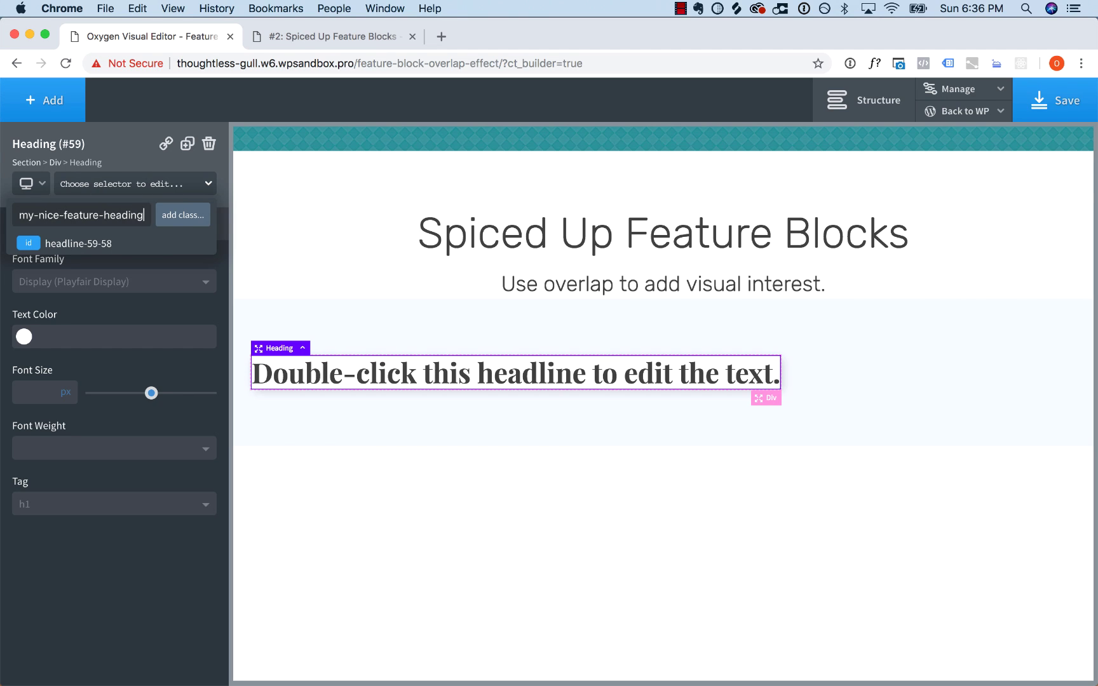
key("Return")
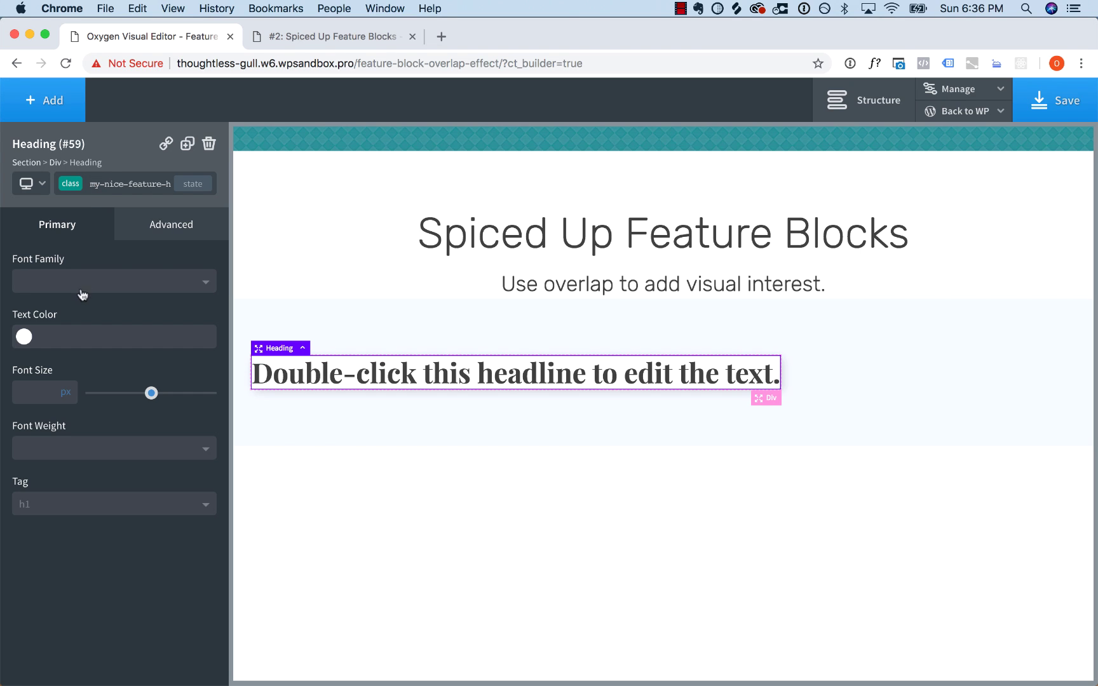
Set the heading class's font size to 32 px and its line height to 1.2
left_click(40, 392)
type("32")
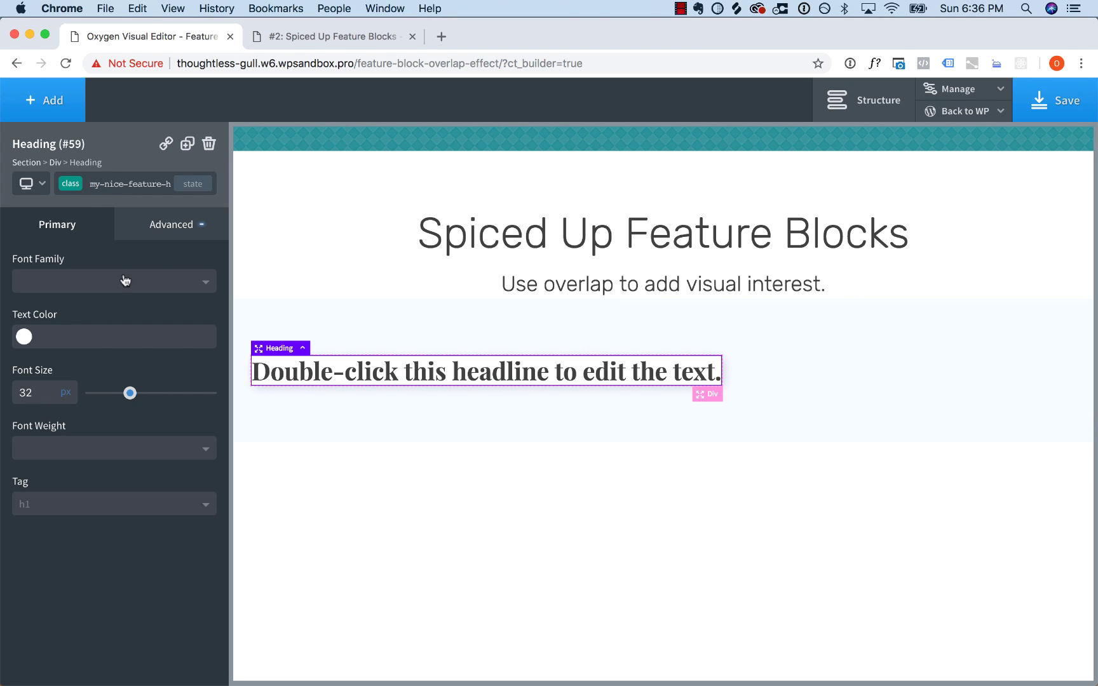
left_click(128, 232)
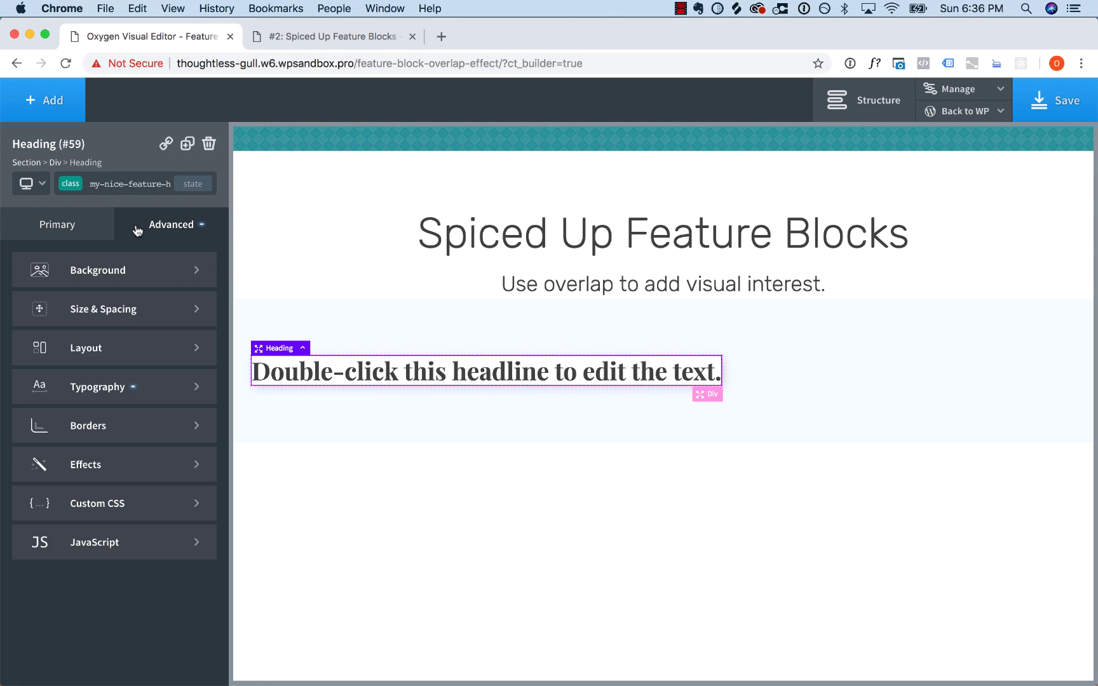
left_click(126, 380)
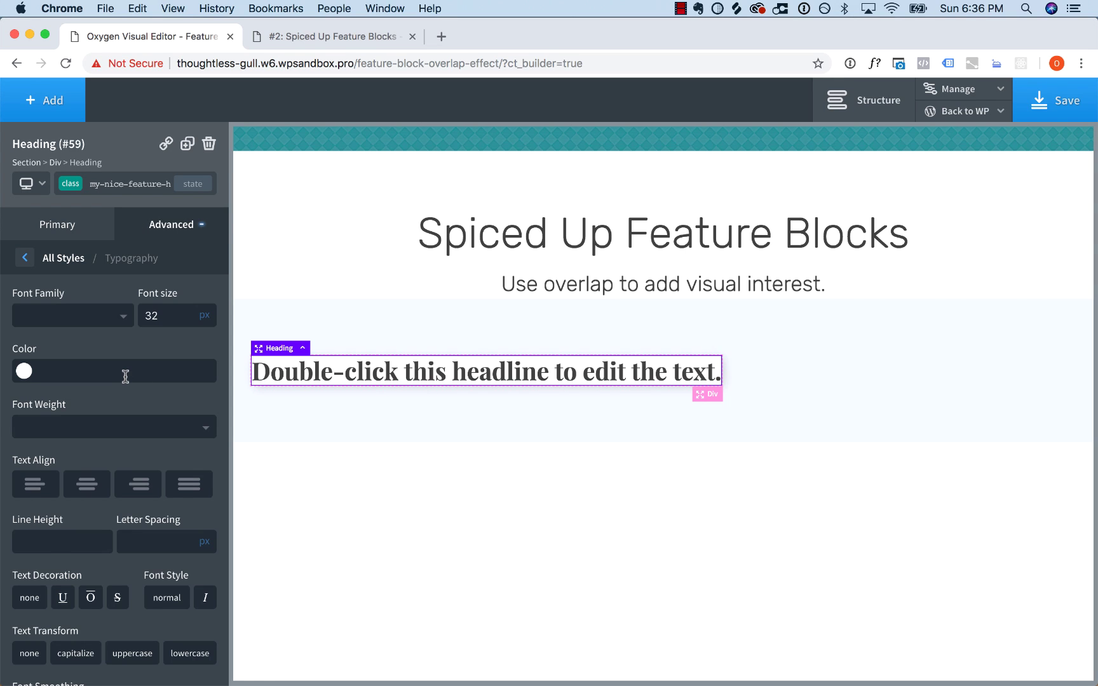
left_click(48, 550)
type("1.2")
Check the heading on the reference Spiced Up Feature Blocks page and change the new heading's text to "Key Feature"
left_click(283, 41)
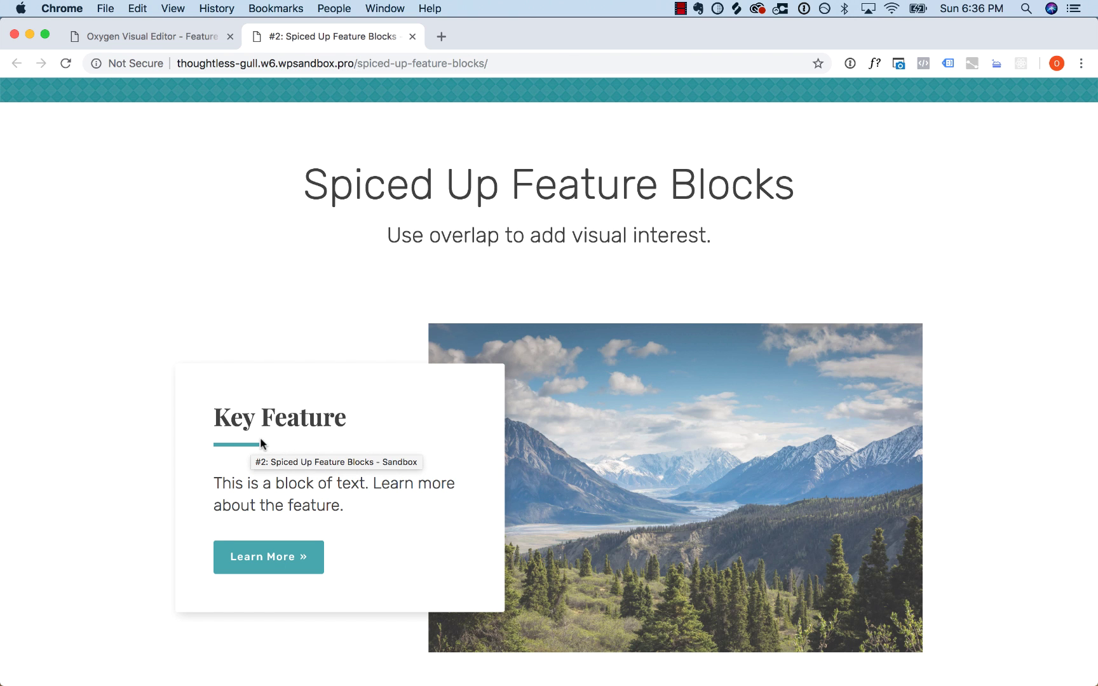
left_click(199, 36)
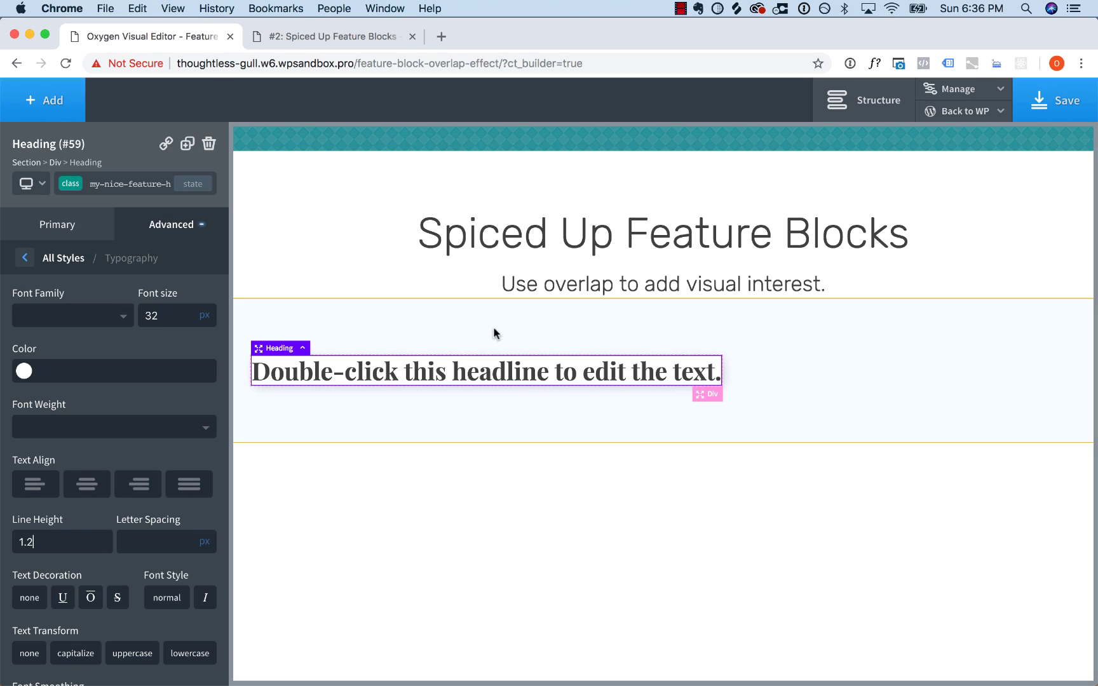
double_click(456, 371)
key("super+a")
type("Key Feature")
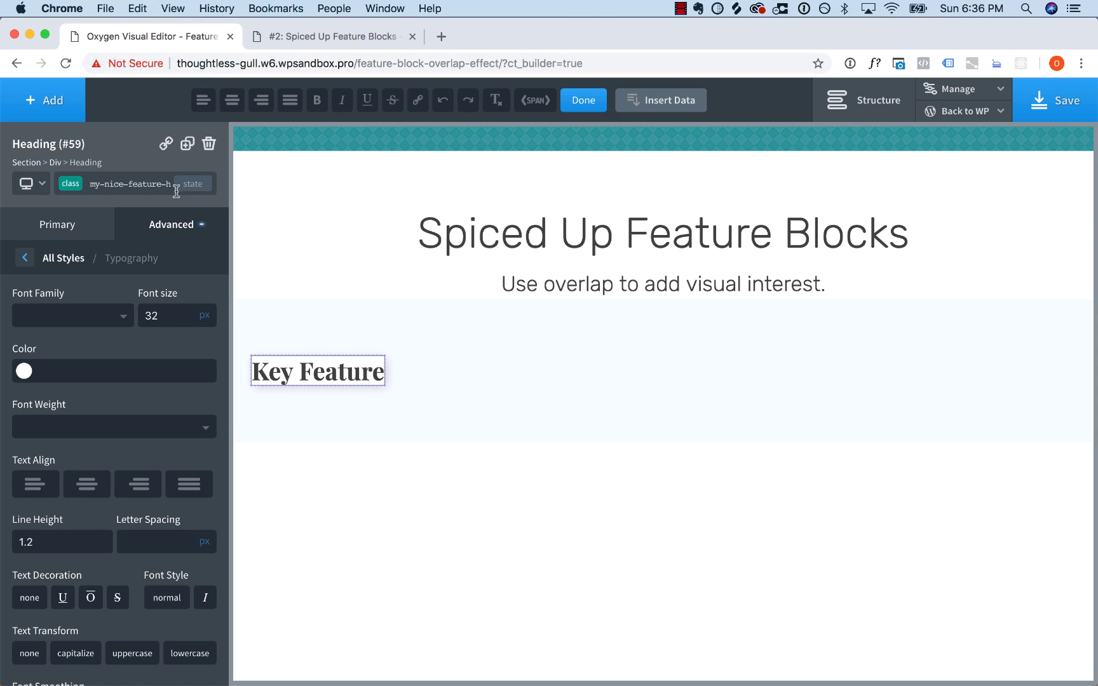
Set the background color of the heading class's :after state to the global color Clean Green
left_click(184, 186)
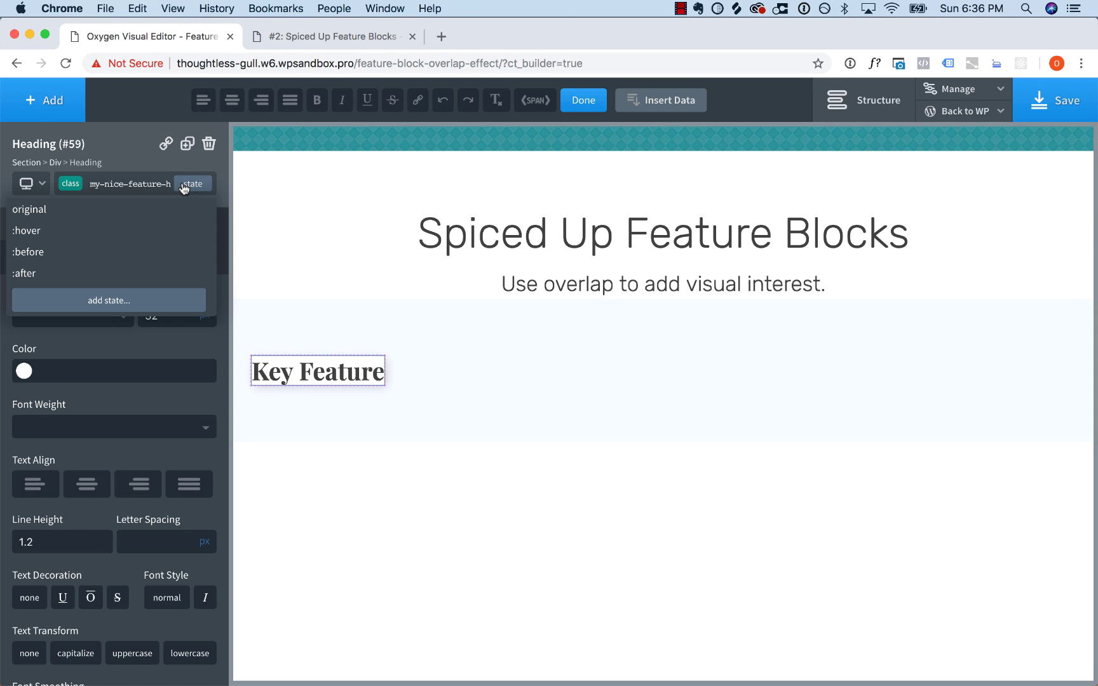
left_click(71, 272)
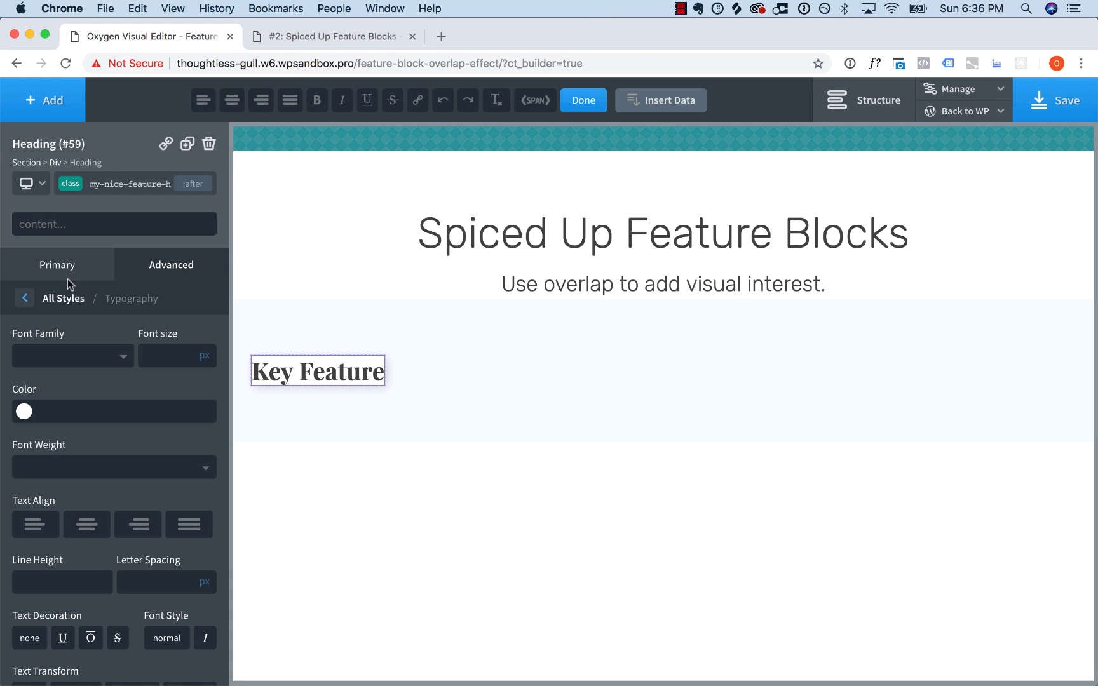
left_click(70, 297)
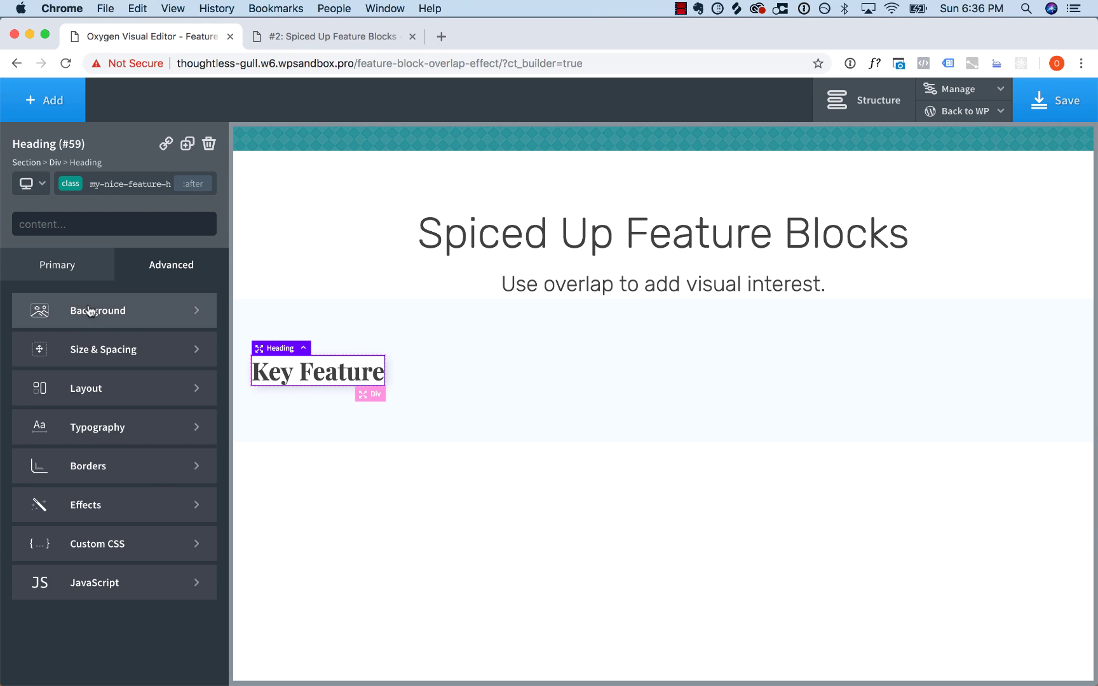
left_click(84, 311)
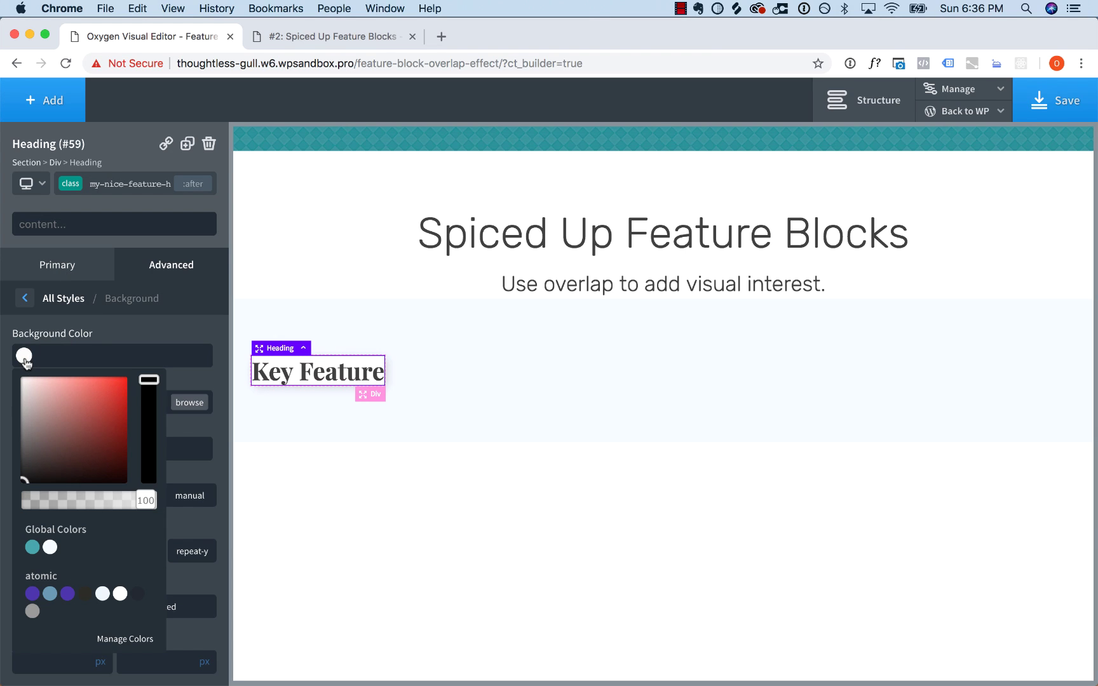
left_click(32, 548)
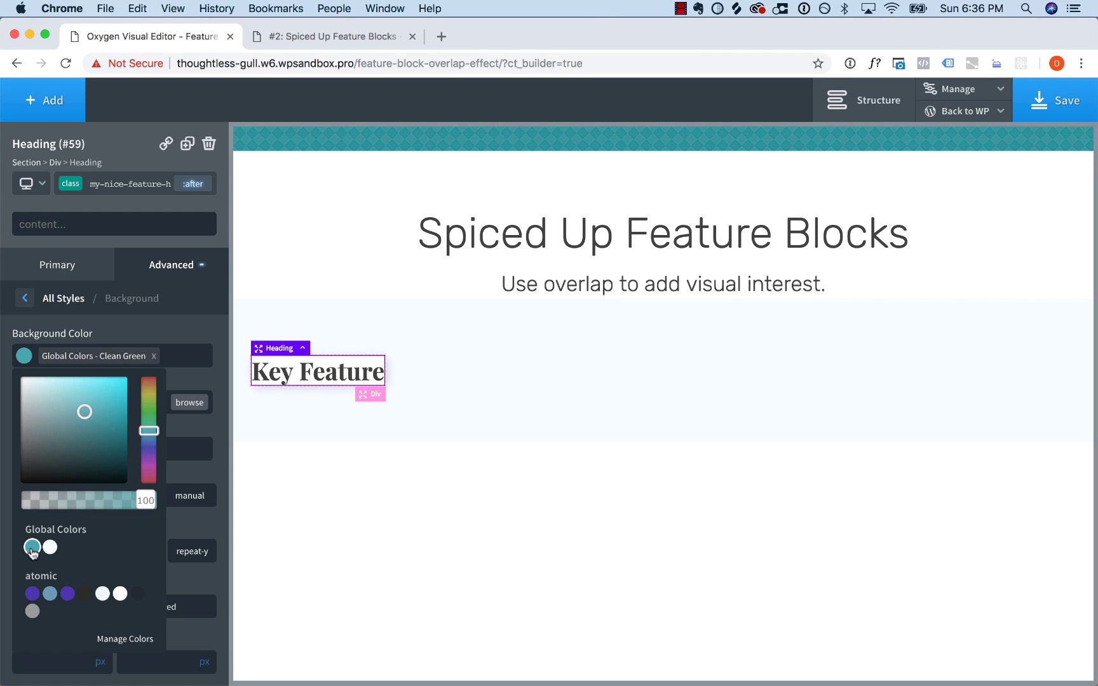
left_click(73, 308)
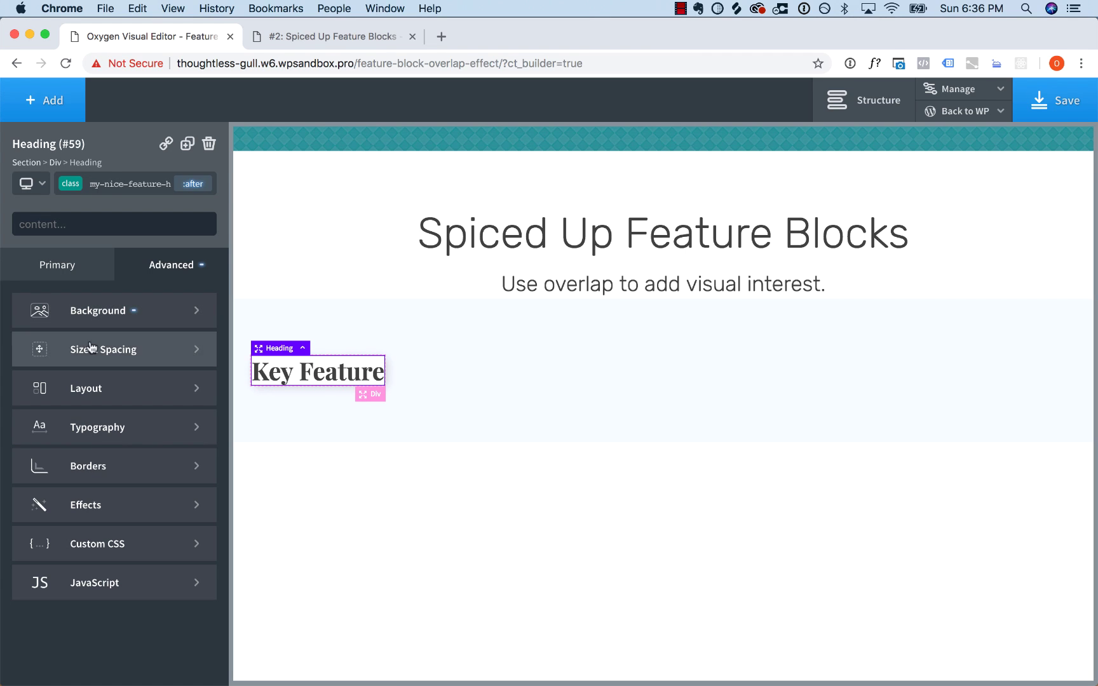
Set the heading class's :after state to display as block, with a width of 60 px and a height of 5 px
left_click(92, 388)
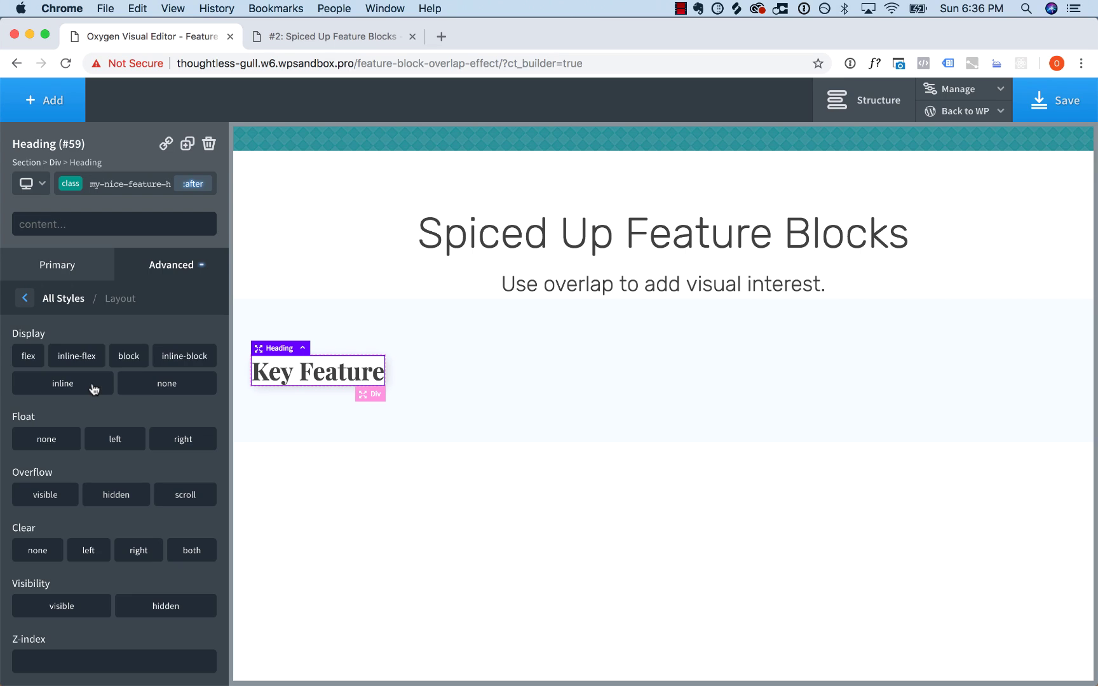
left_click(130, 358)
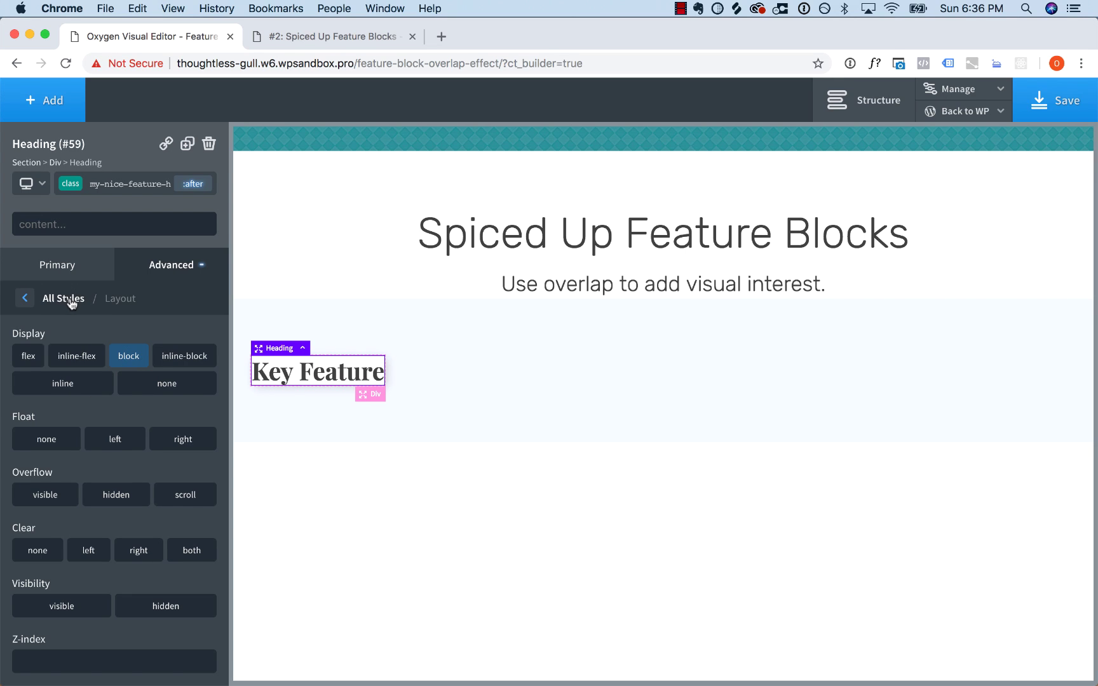
left_click(72, 302)
left_click(113, 353)
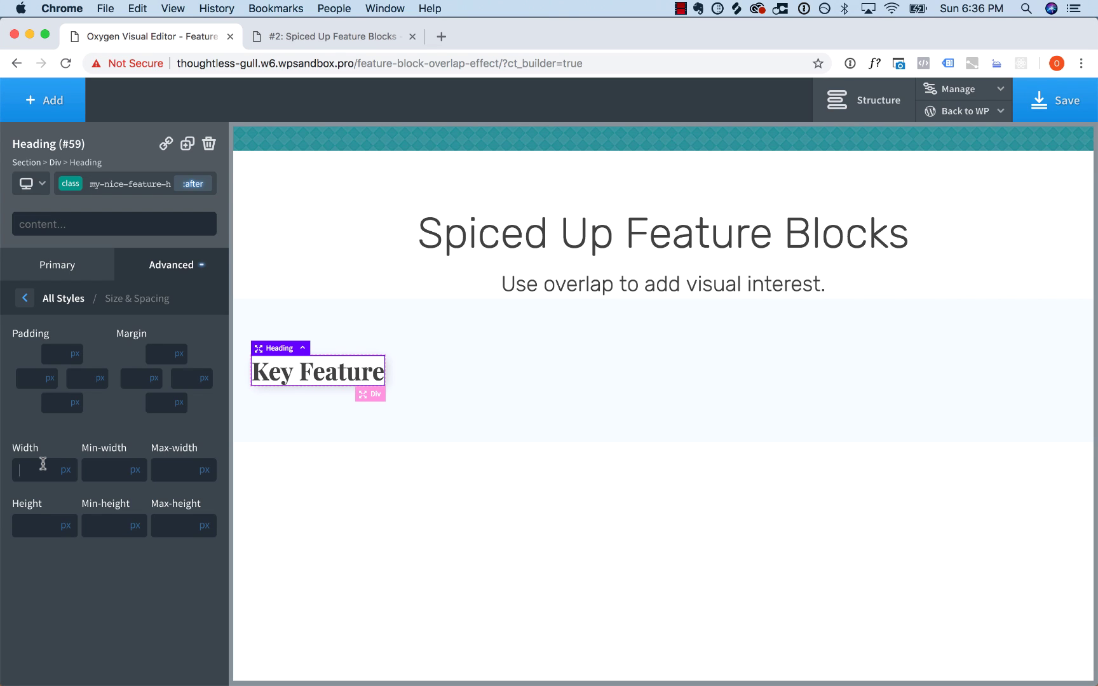
type("60")
left_click(35, 526)
type("5")
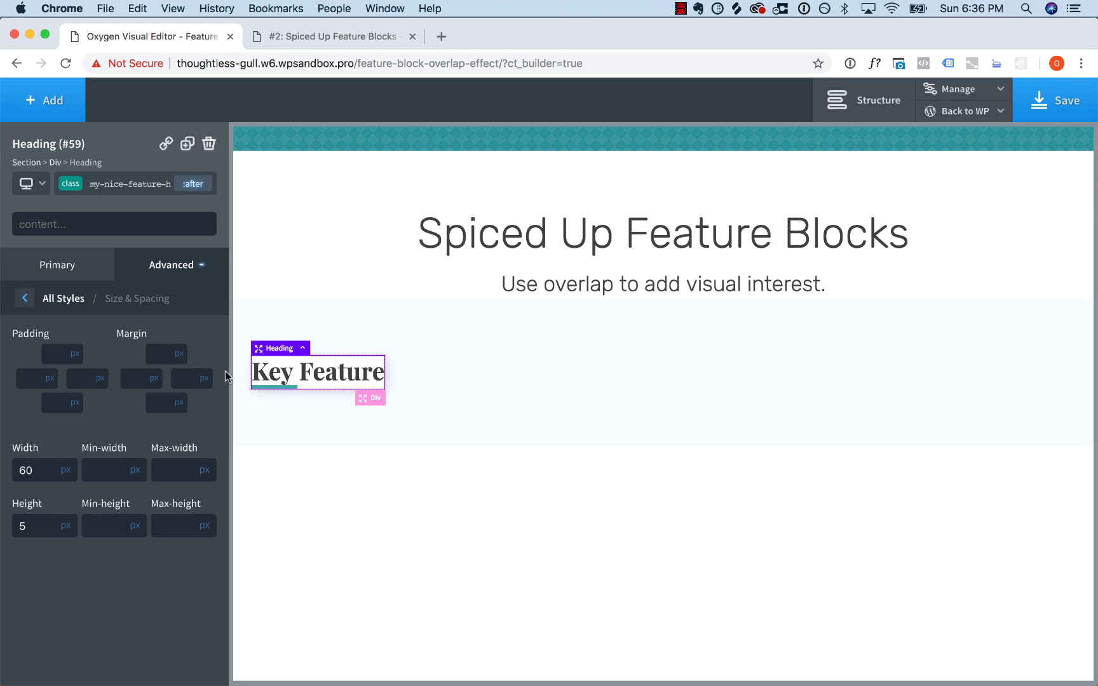
Give the heading class's :after accent bar a top margin of 16 px
left_click(158, 352)
type("10")
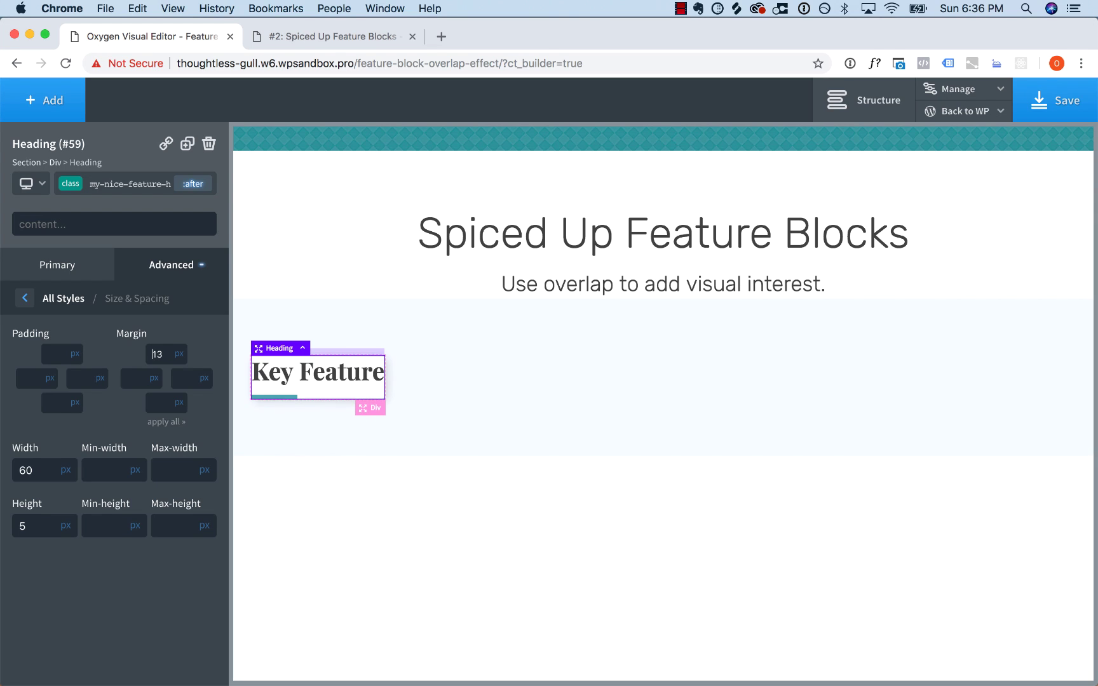
key("BackSpace")
type("6")
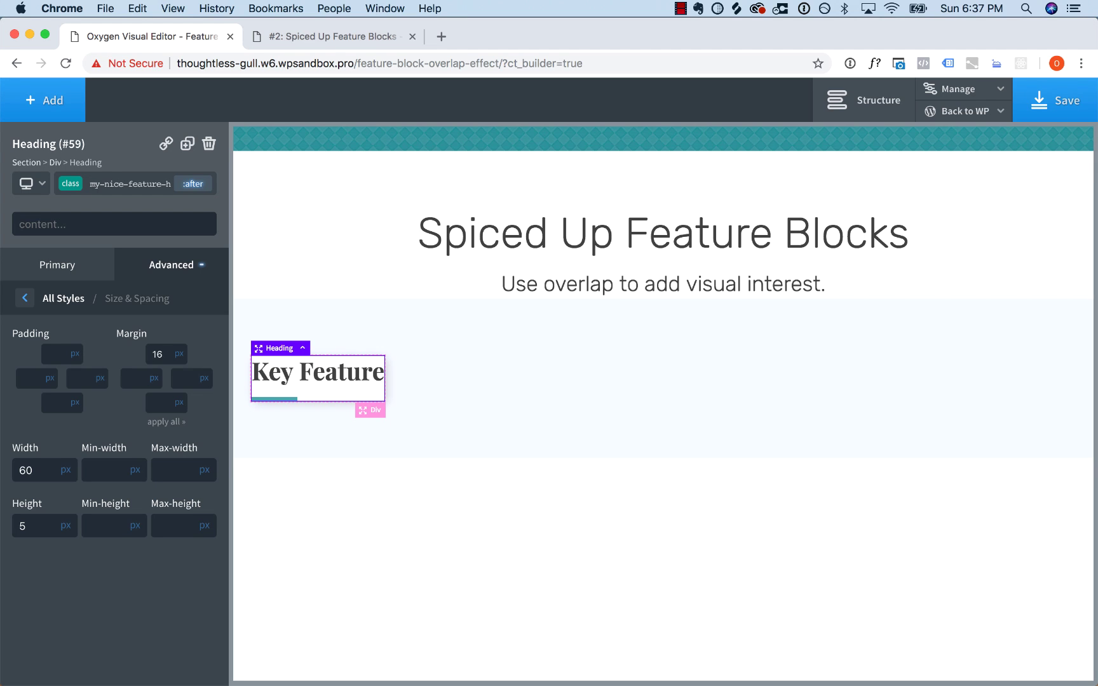
Set the feature block div class's padding to 50 px on all four sides
left_click(371, 411)
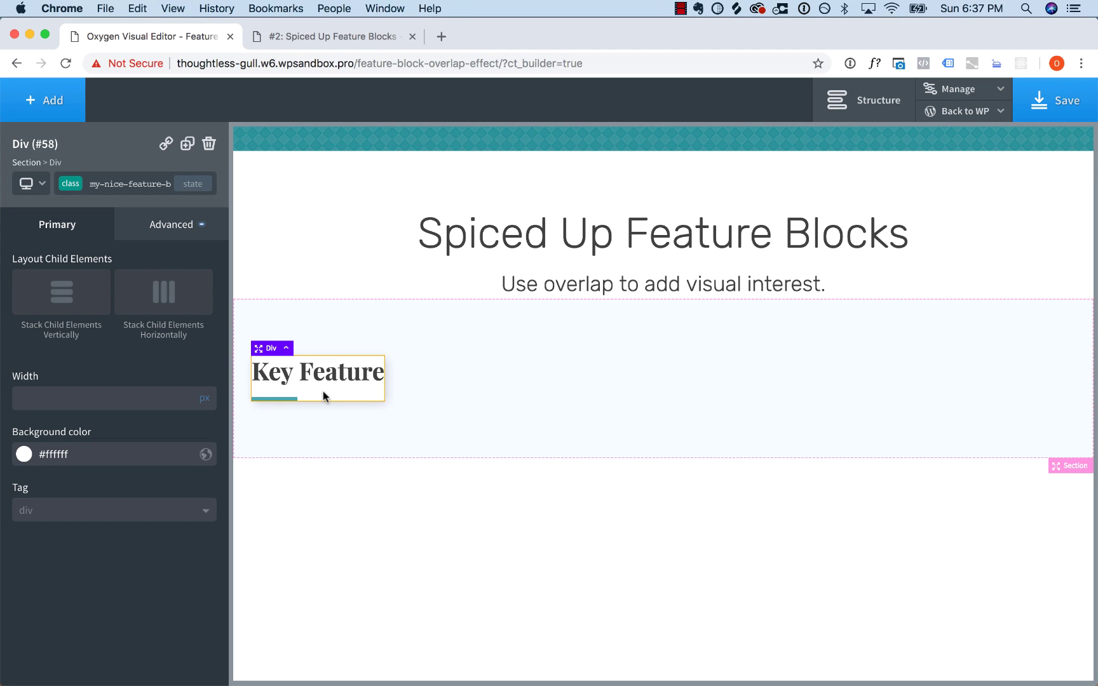
left_click(140, 231)
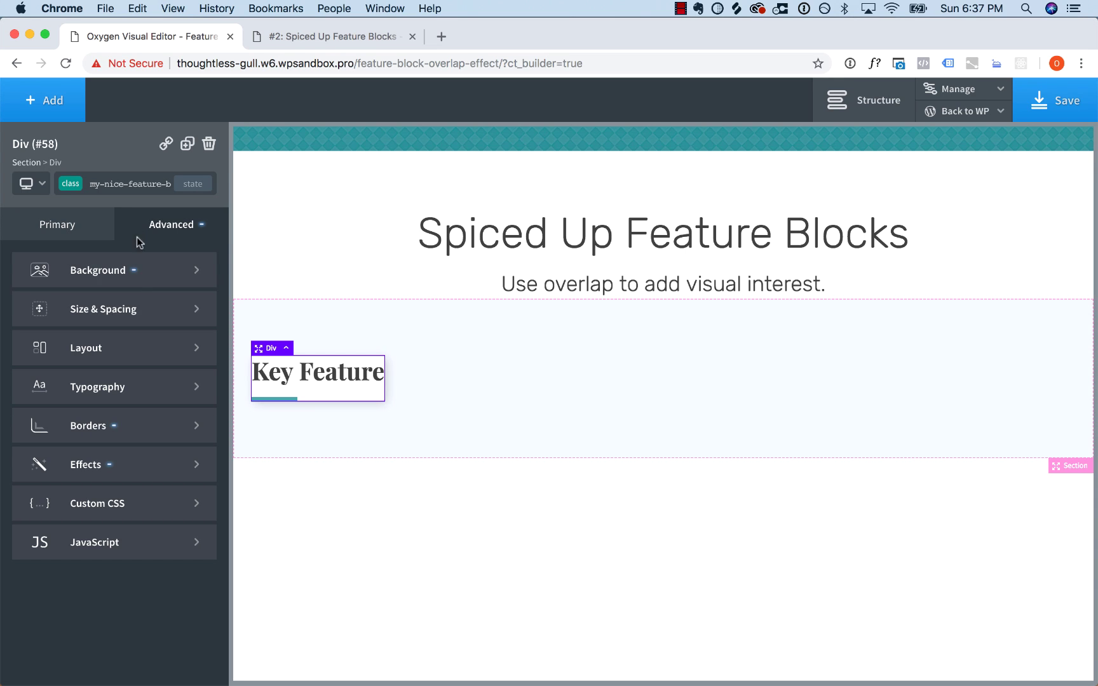
left_click(136, 309)
left_click(45, 308)
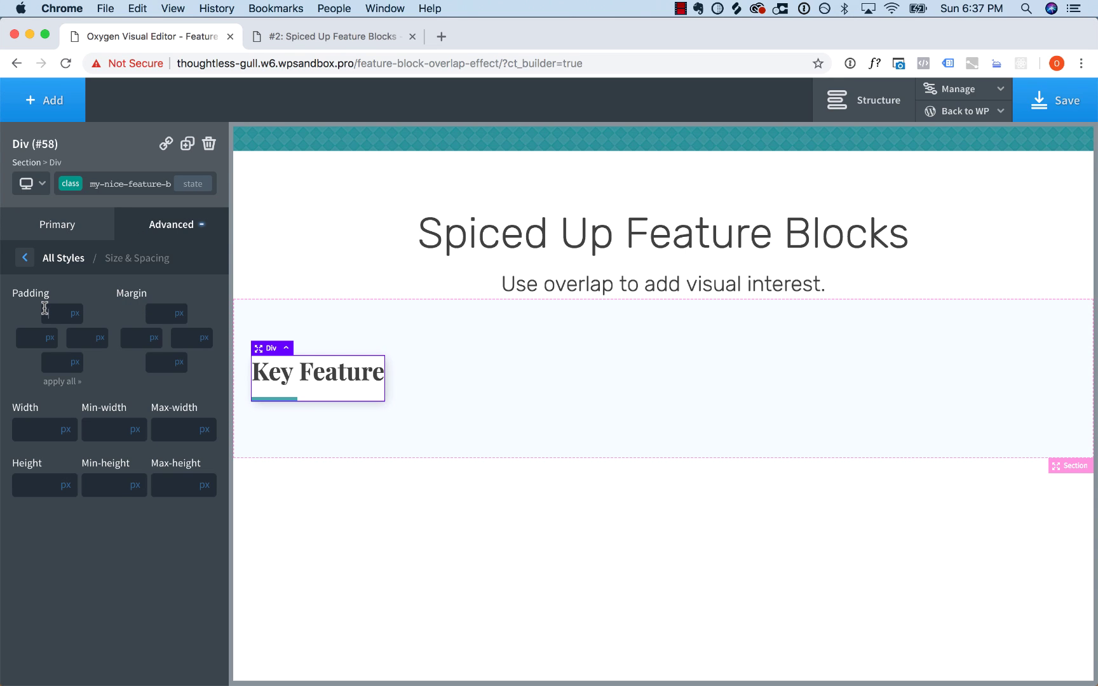
type("50")
left_click(62, 382)
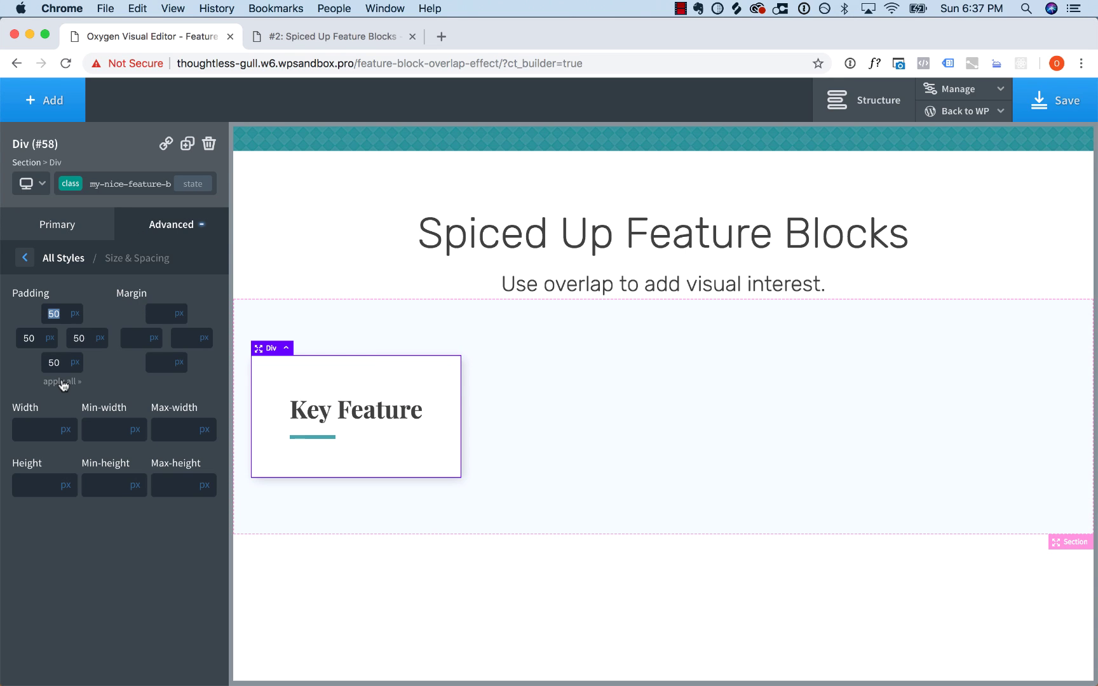
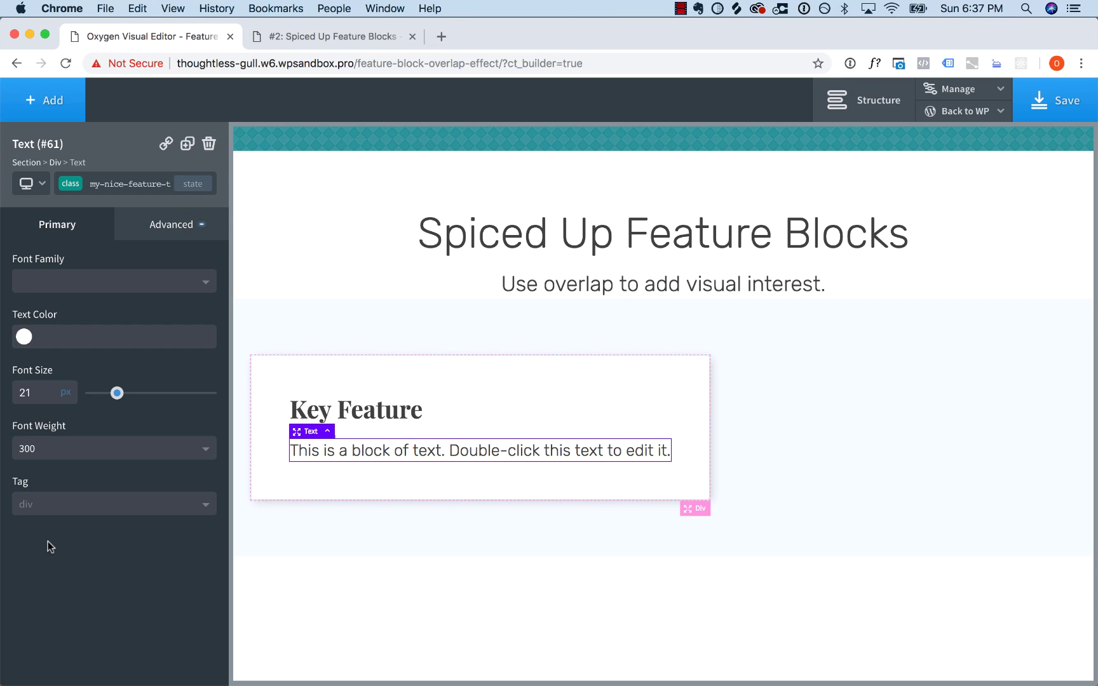
Add a text link below the feature block's text and assign it the class my-feature-button
left_click(29, 107)
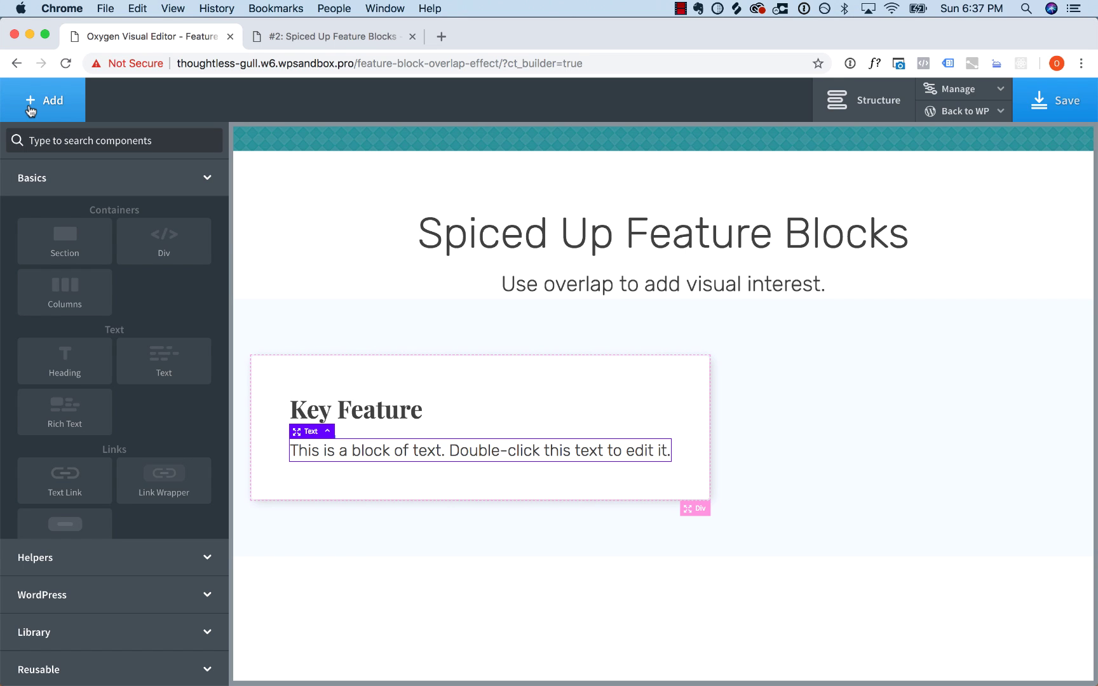
left_click(44, 474)
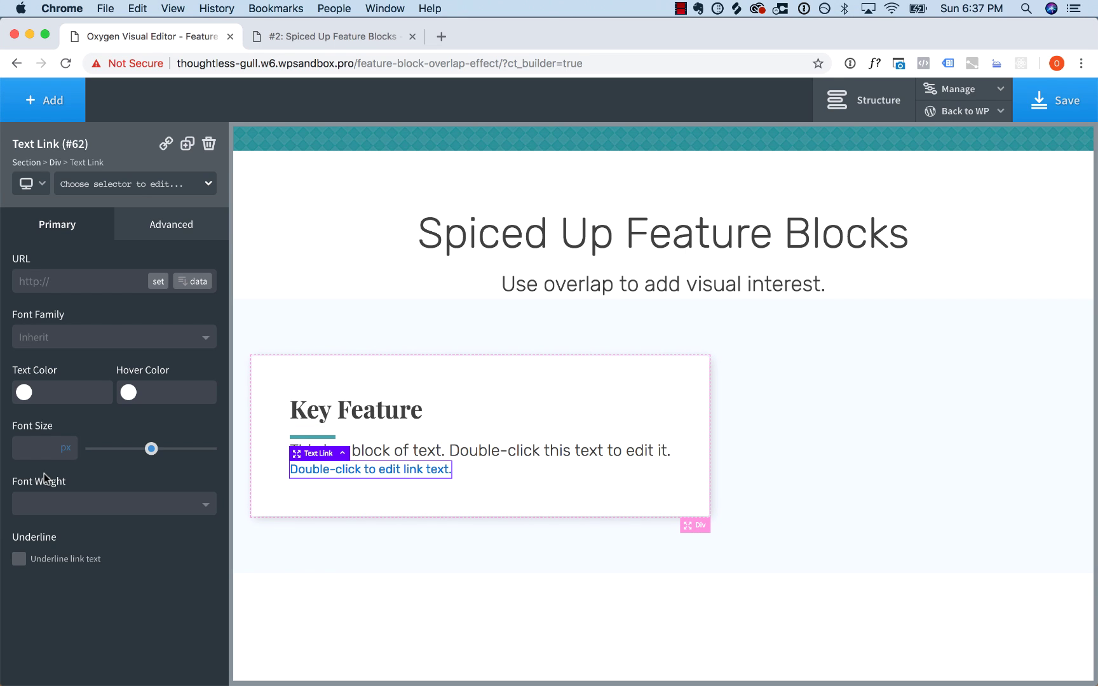
left_click(143, 193)
type("my-fe")
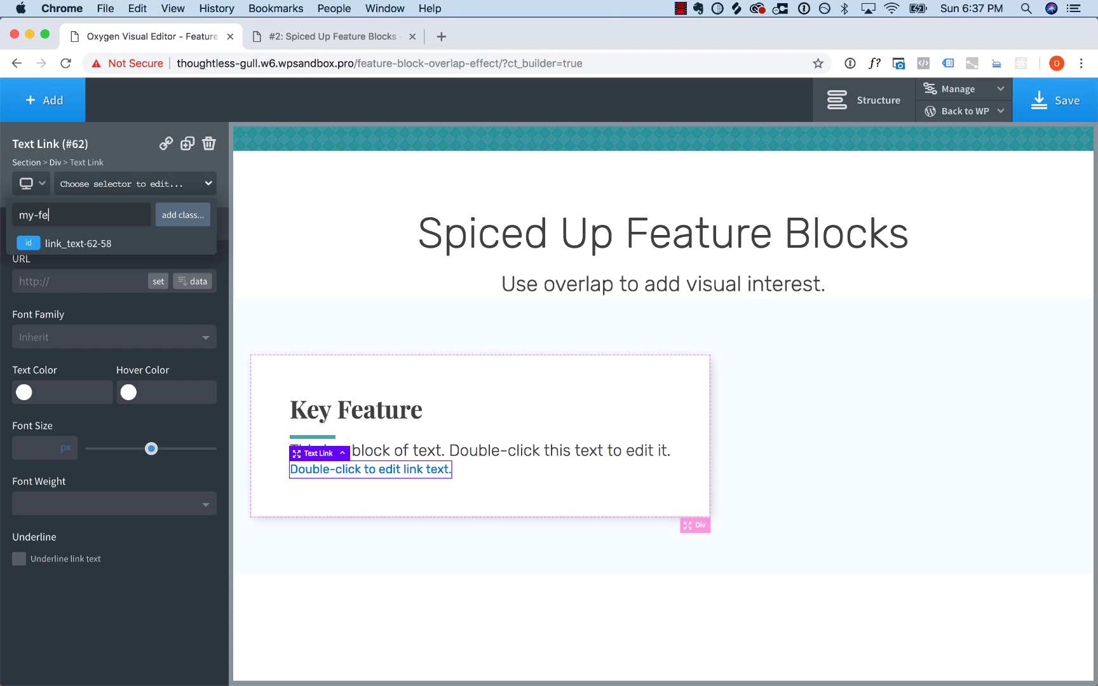
type("ature-button")
key("Return")
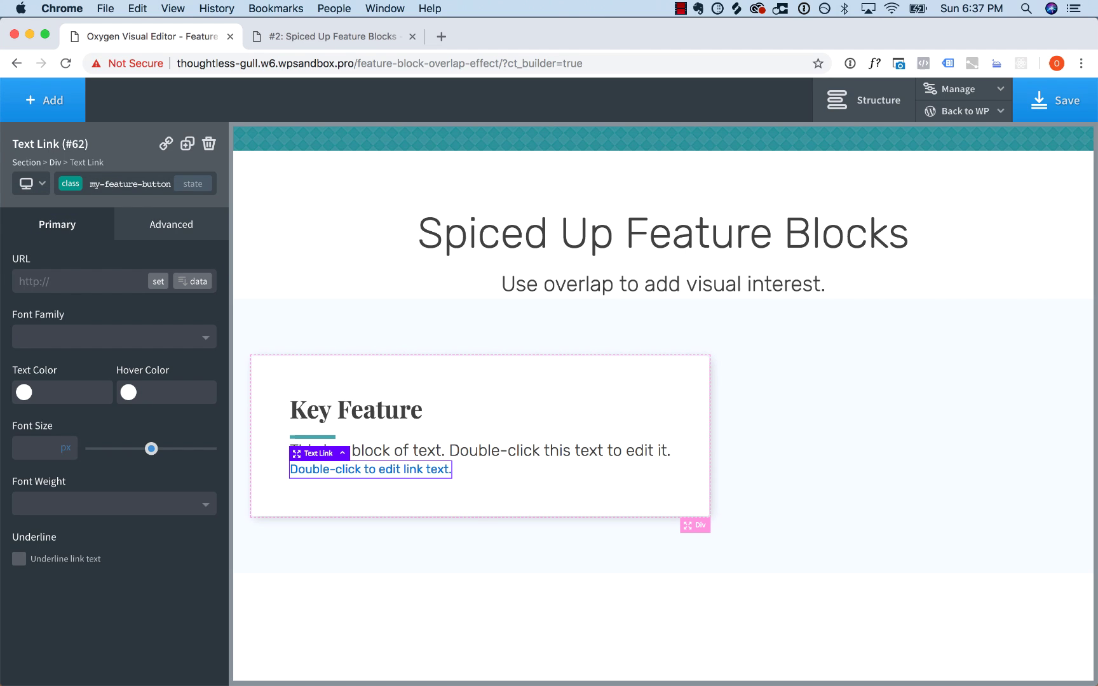
Set the background color of the my-feature-button class to the global color Clean Green
left_click(193, 225)
left_click(131, 269)
left_click(25, 315)
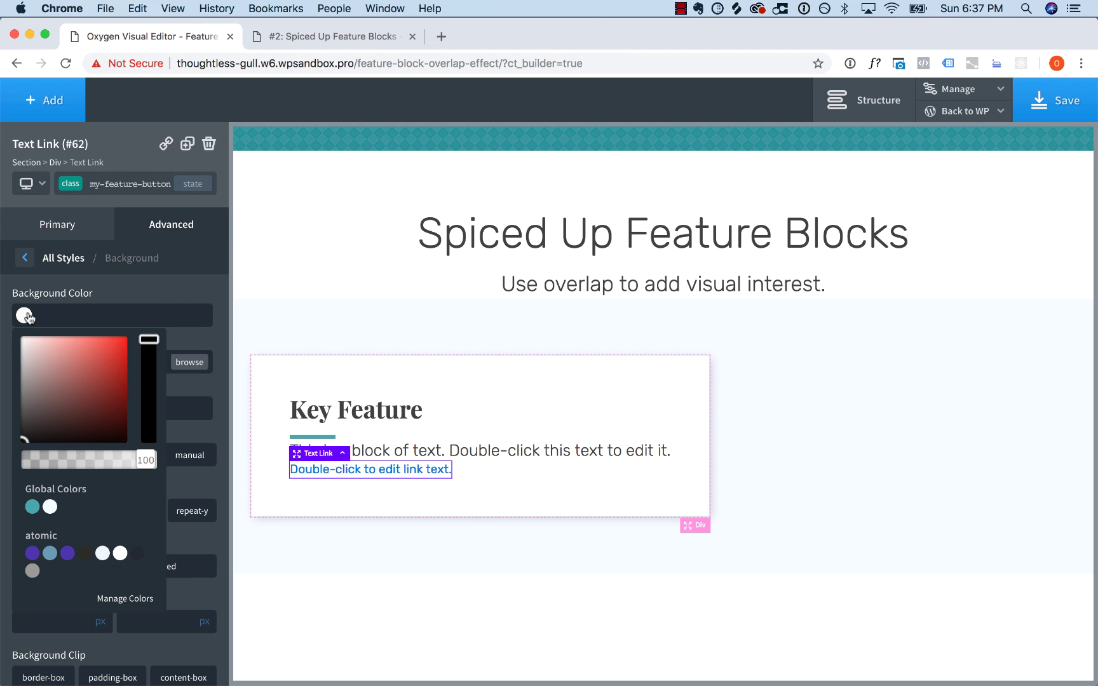
left_click(33, 507)
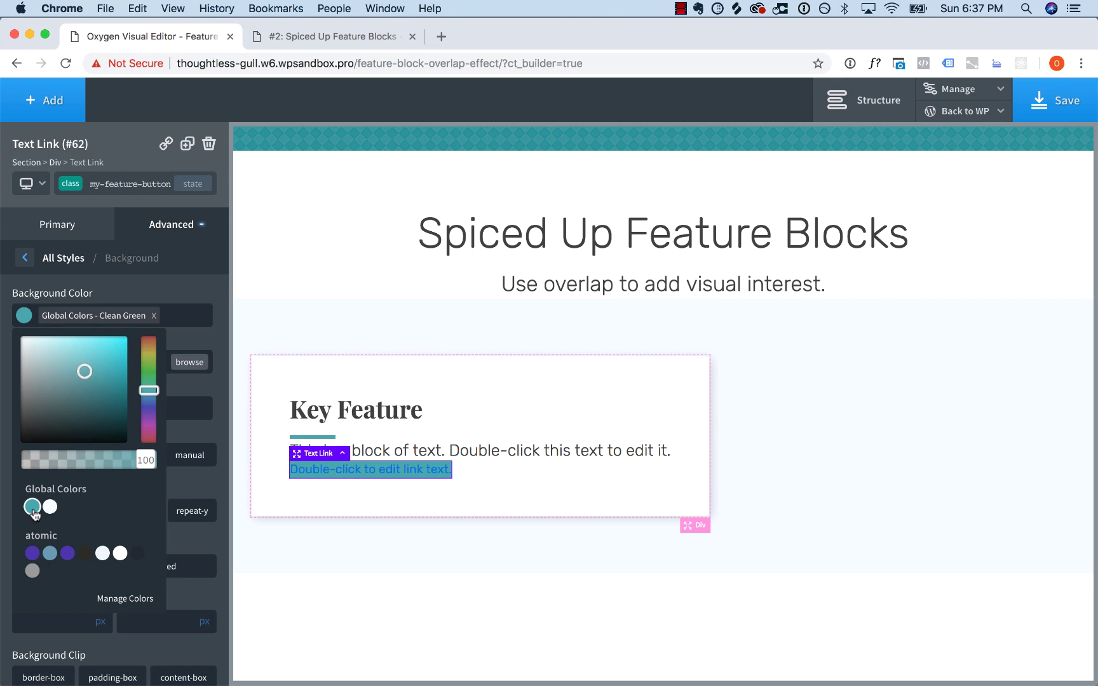
left_click(172, 305)
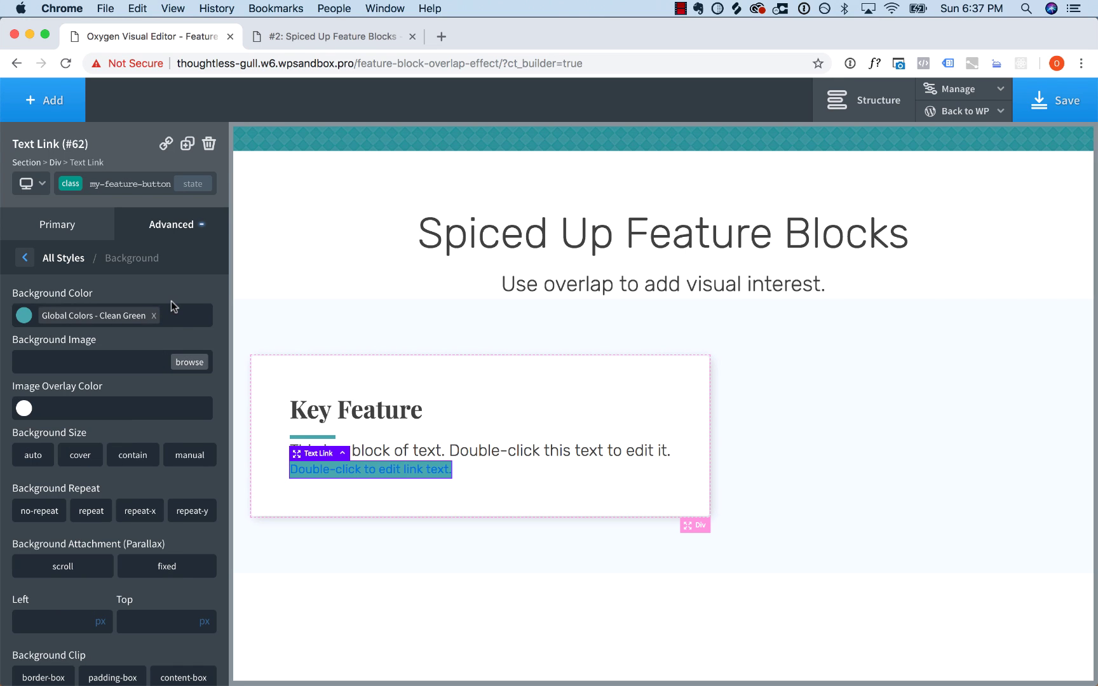
Set the my-feature-button class's text color to #ffffff and its font size to 14 px
left_click(64, 258)
left_click(95, 391)
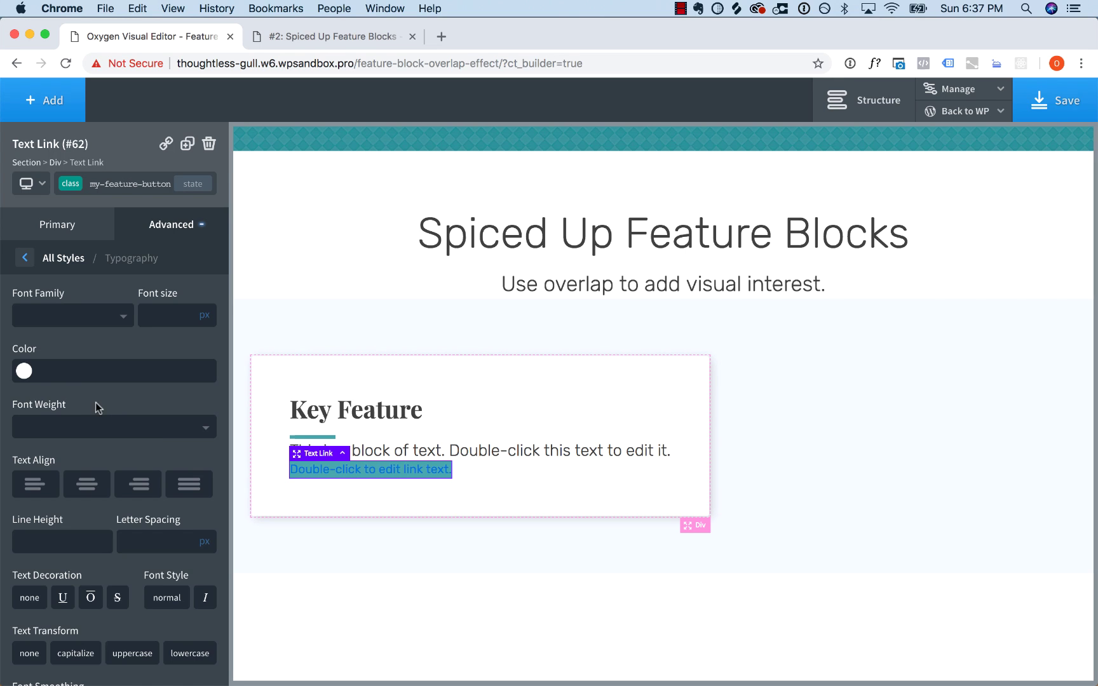
left_click(23, 370)
left_click_drag(54, 414, 14, 393)
left_click(156, 332)
left_click(158, 316)
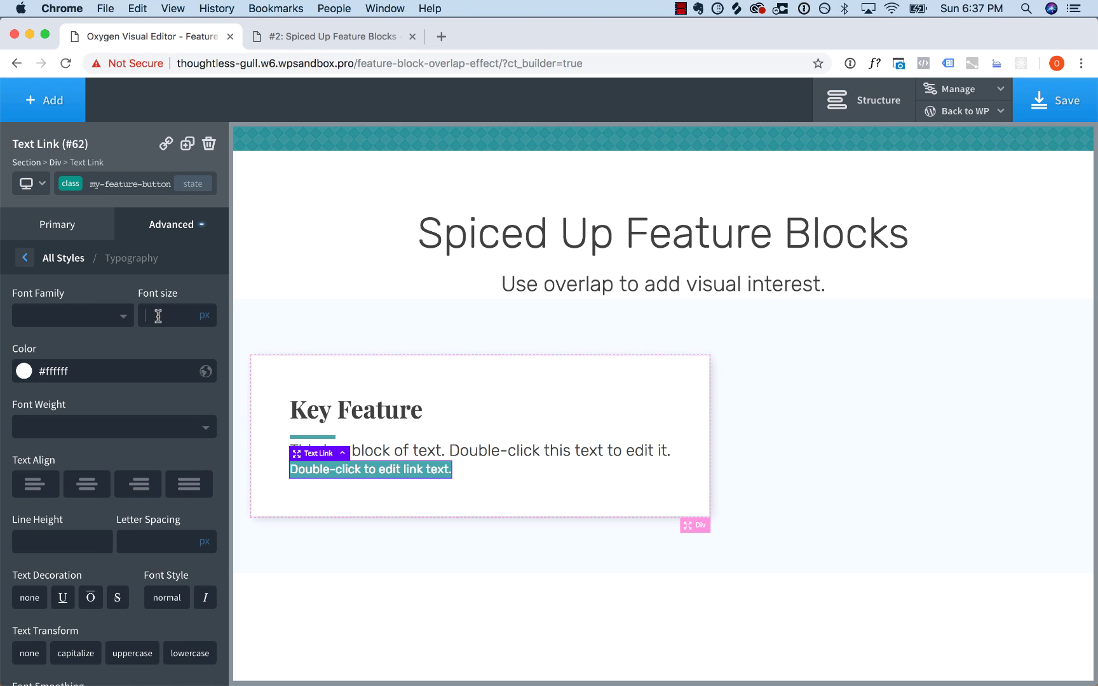
type("14")
Set the my-feature-button class's letter spacing to 1 px and its line height to 1.6
scroll(129, 392, "down", 2)
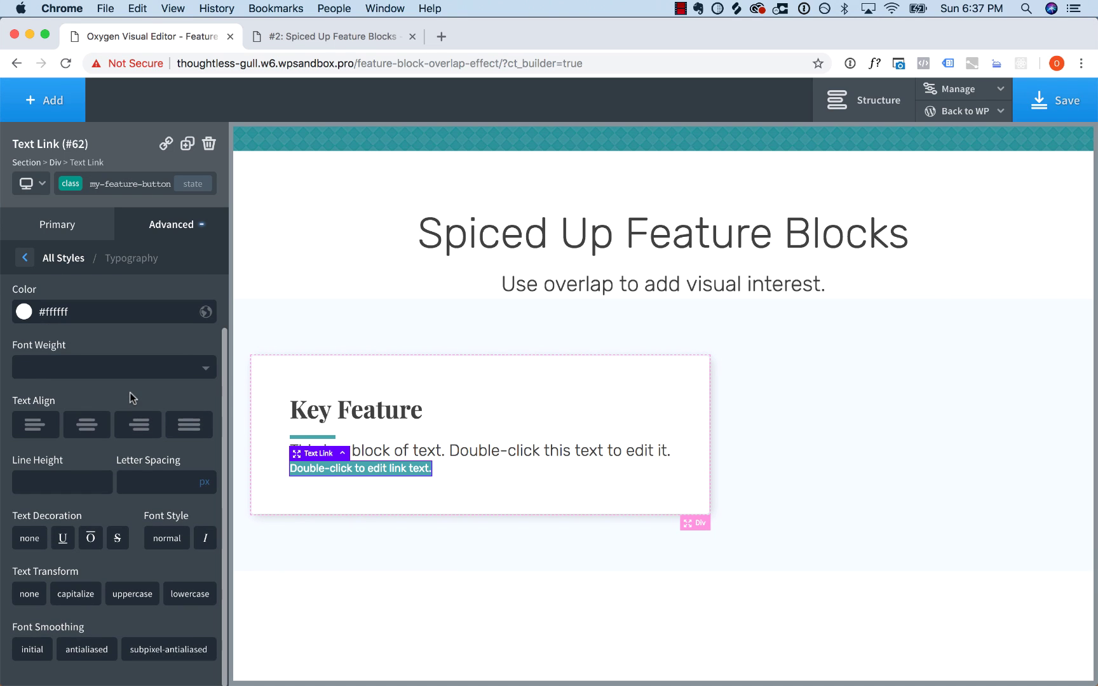
left_click(141, 481)
type("1")
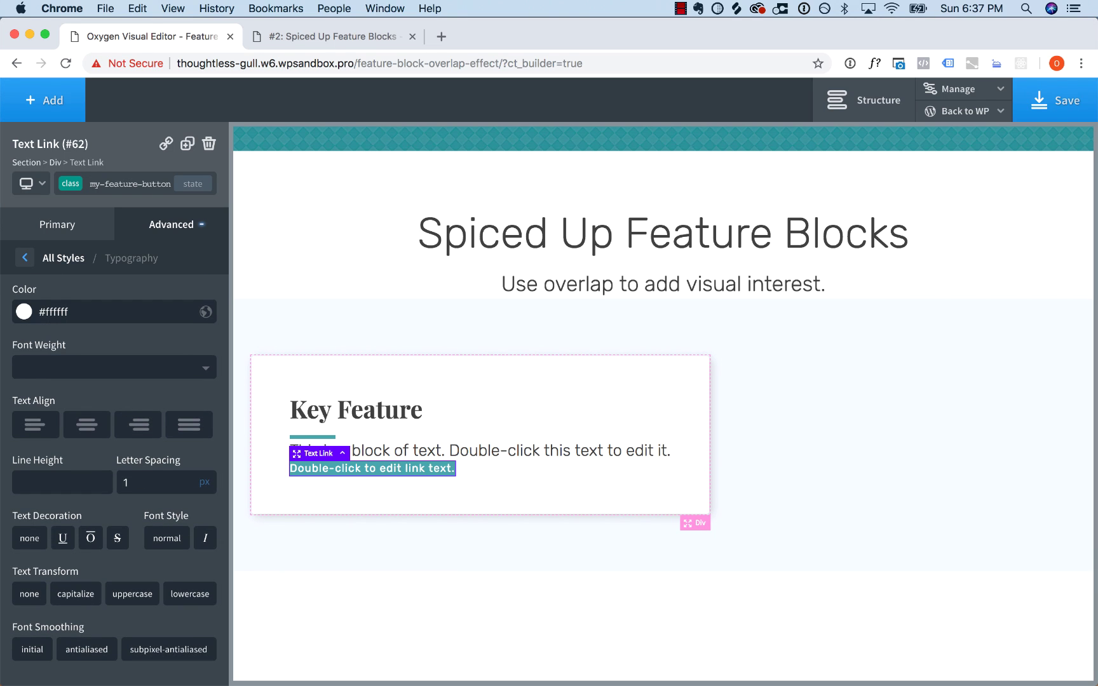
left_click(81, 481)
type("1.6")
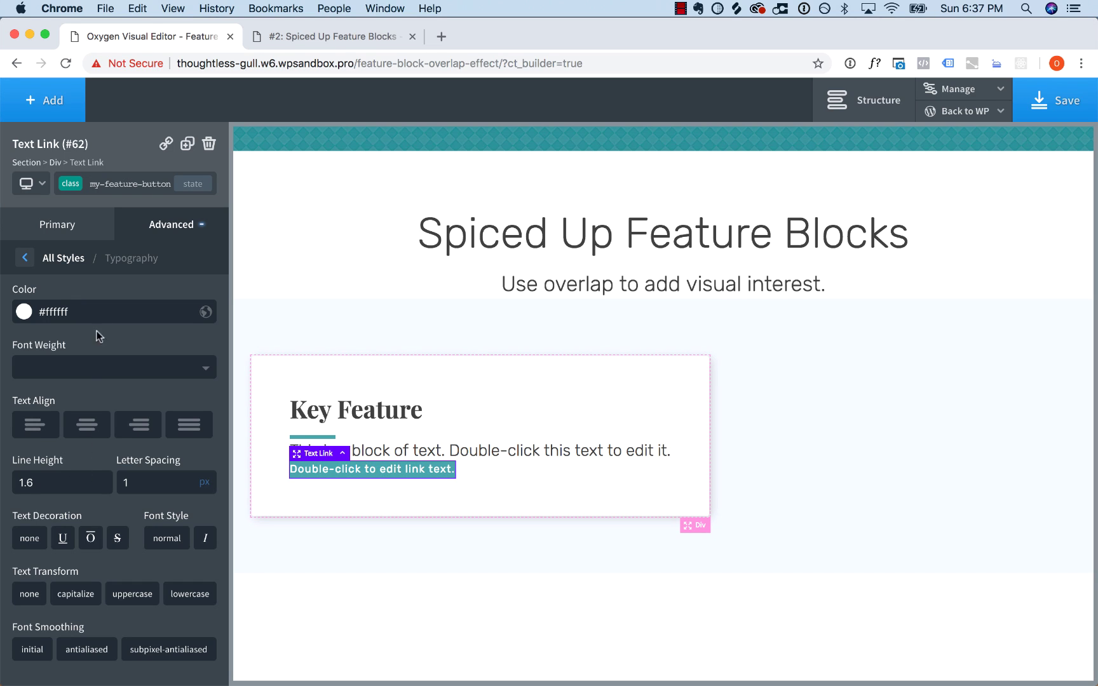
Set the my-feature-button class's font weight to 500 and its font smoothing to antialiased
left_click(85, 375)
left_click(56, 493)
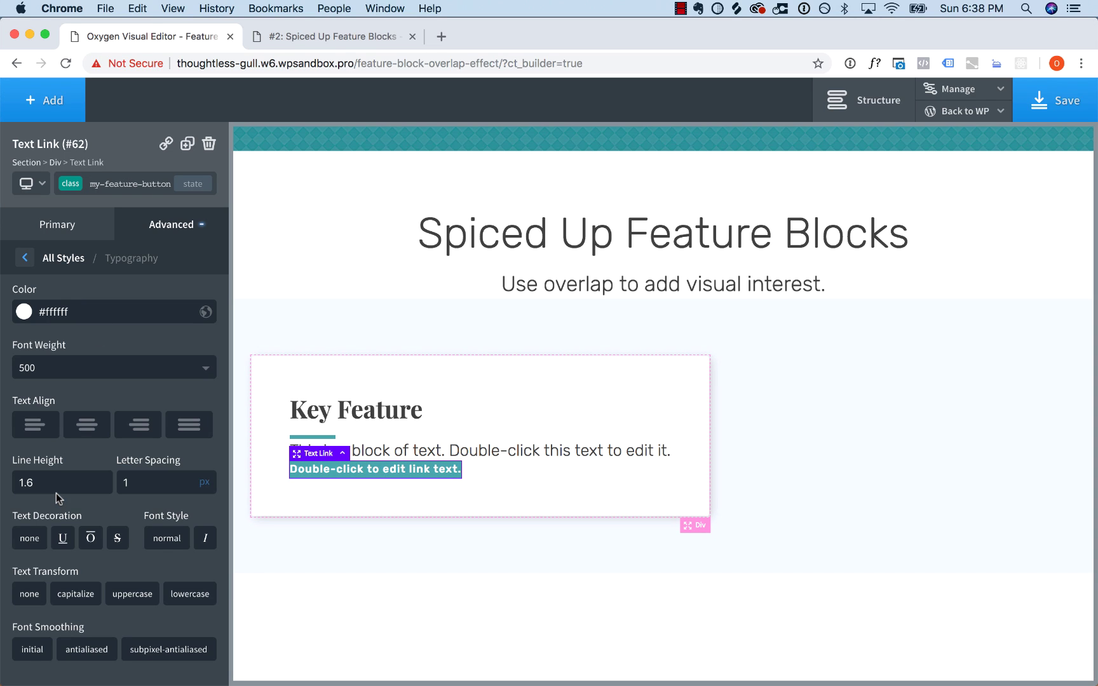
left_click(79, 655)
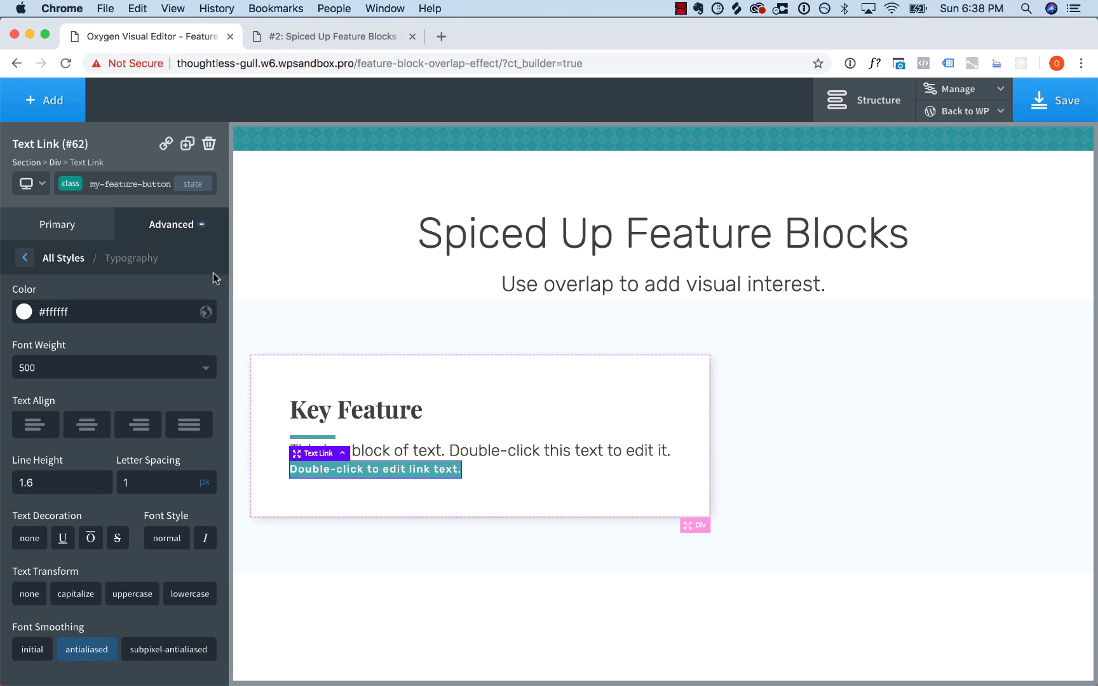
Round the corners of the my-feature-button class with a border radius of 3 px
left_click(63, 258)
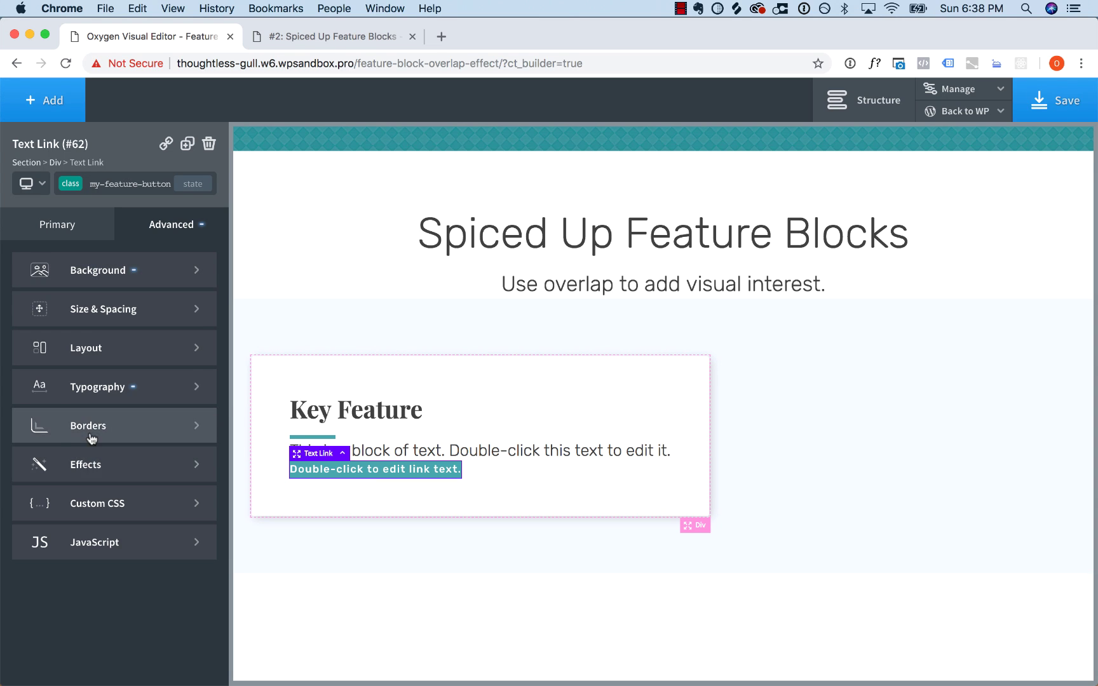
left_click(91, 431)
left_click(86, 522)
type("3")
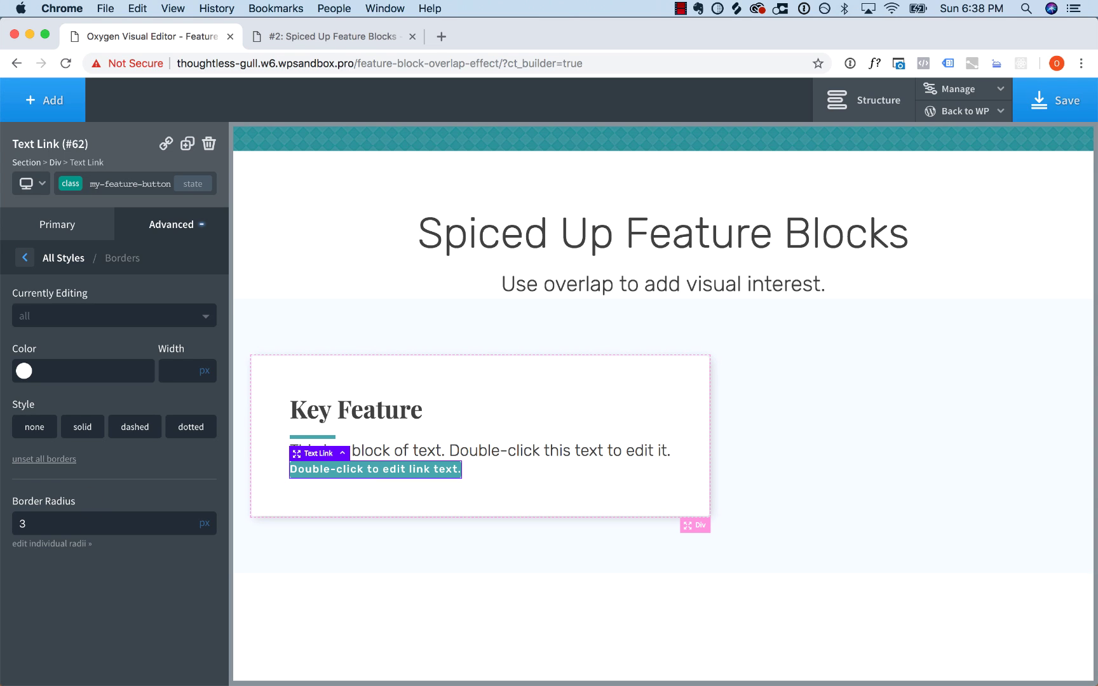
Set the my-feature-button class's padding to 11 px at the top and bottom and 22 px at the left and right
left_click(68, 261)
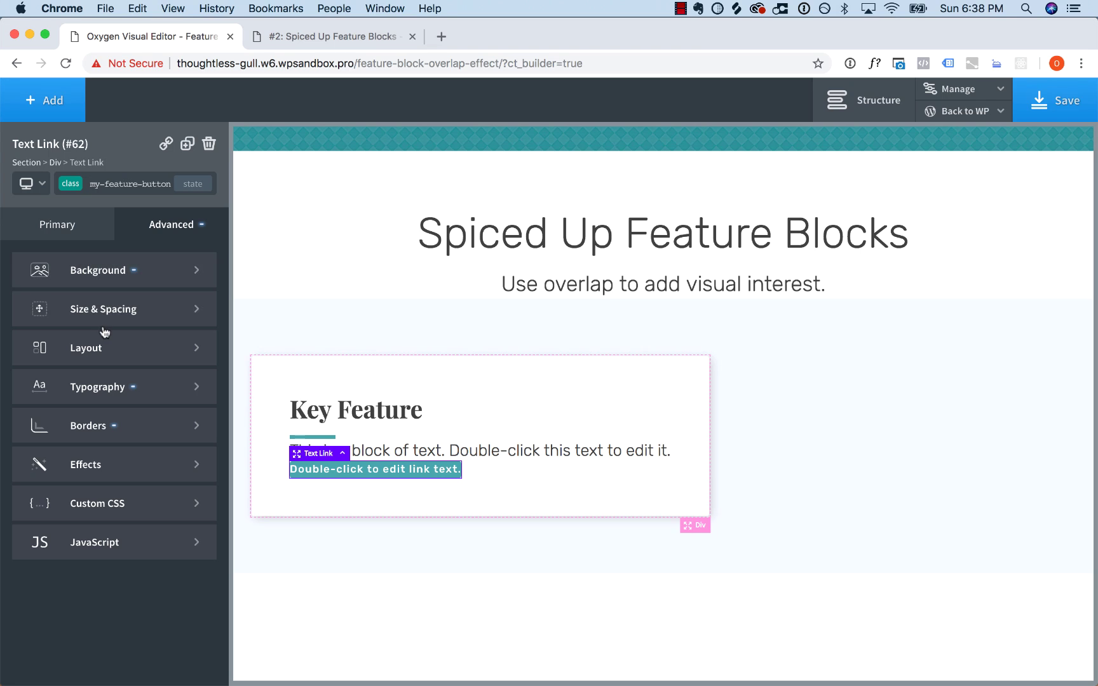
left_click(85, 320)
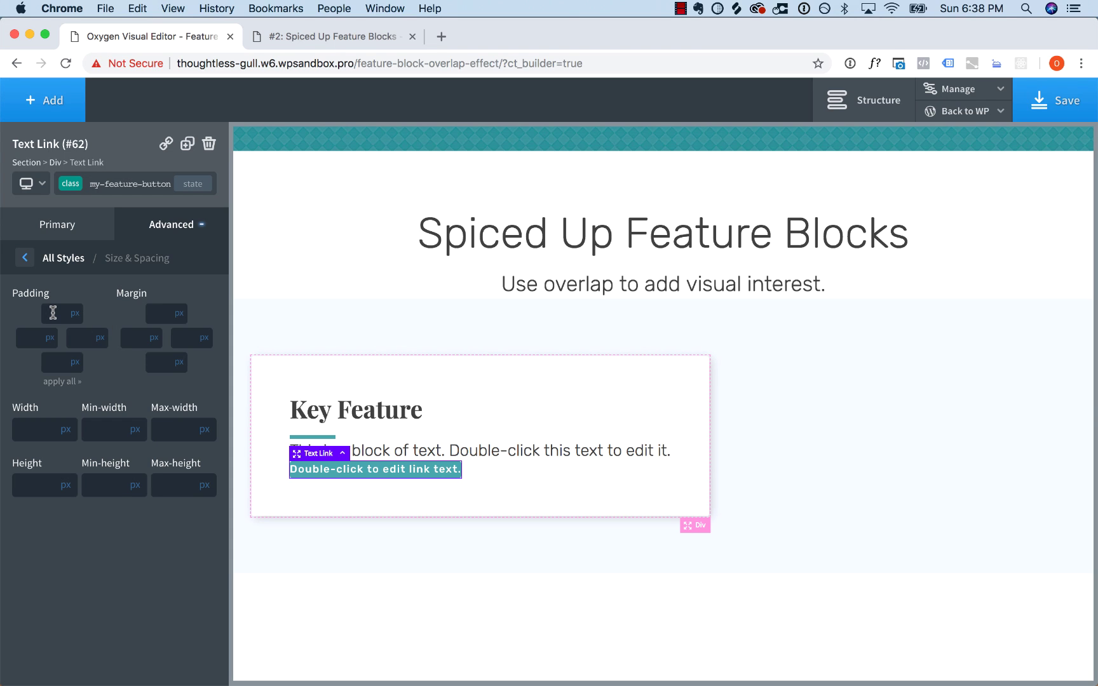
left_click(53, 312)
type("10")
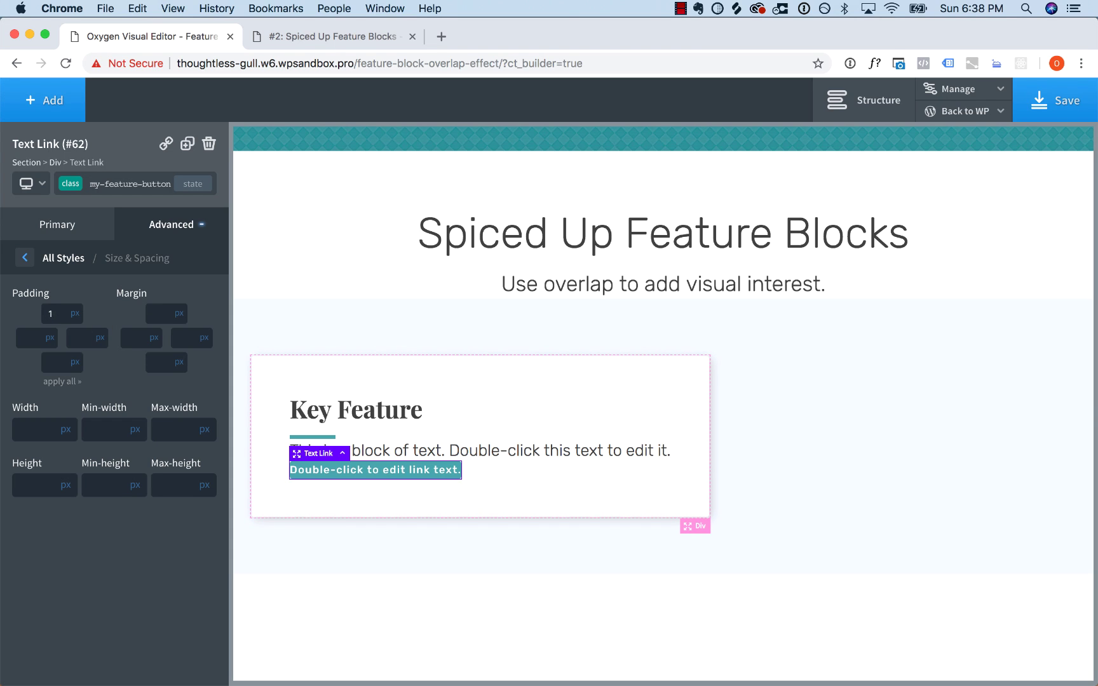
left_click(53, 382)
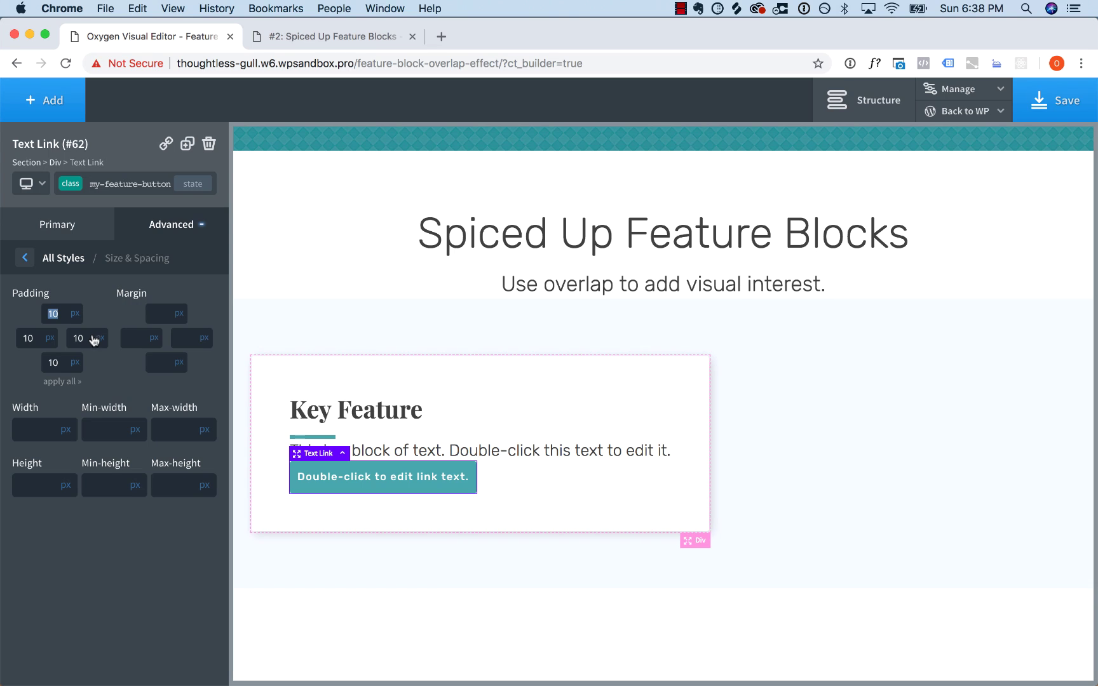
left_click(49, 313)
key("Up")
left_click(64, 381)
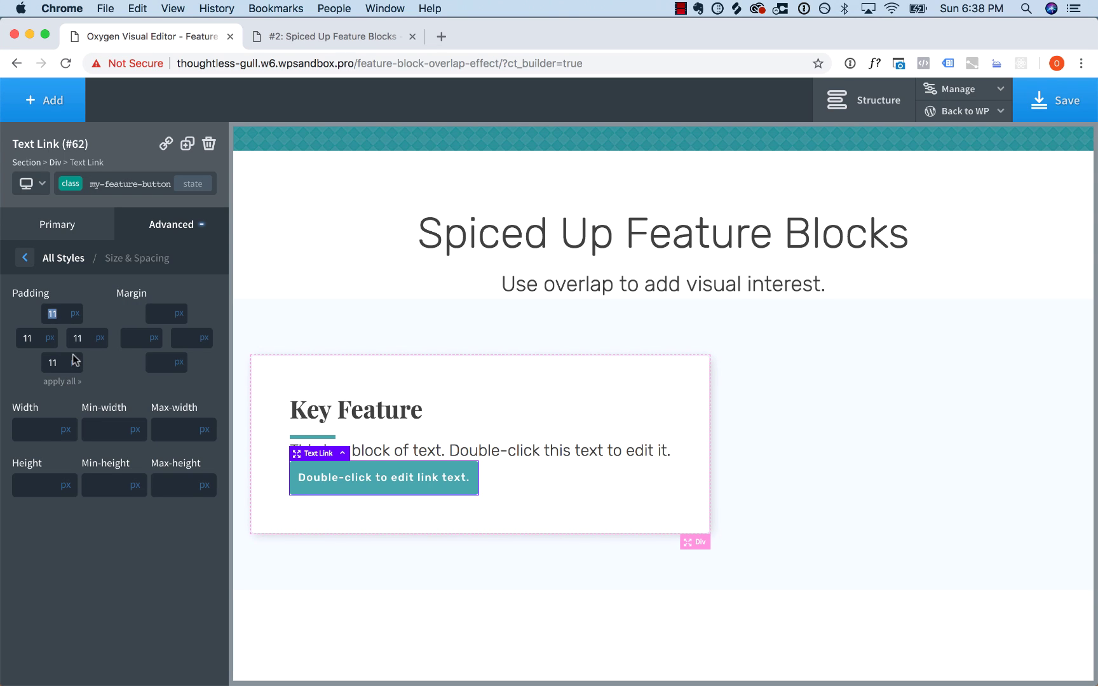
double_click(76, 338)
type("22")
double_click(29, 338)
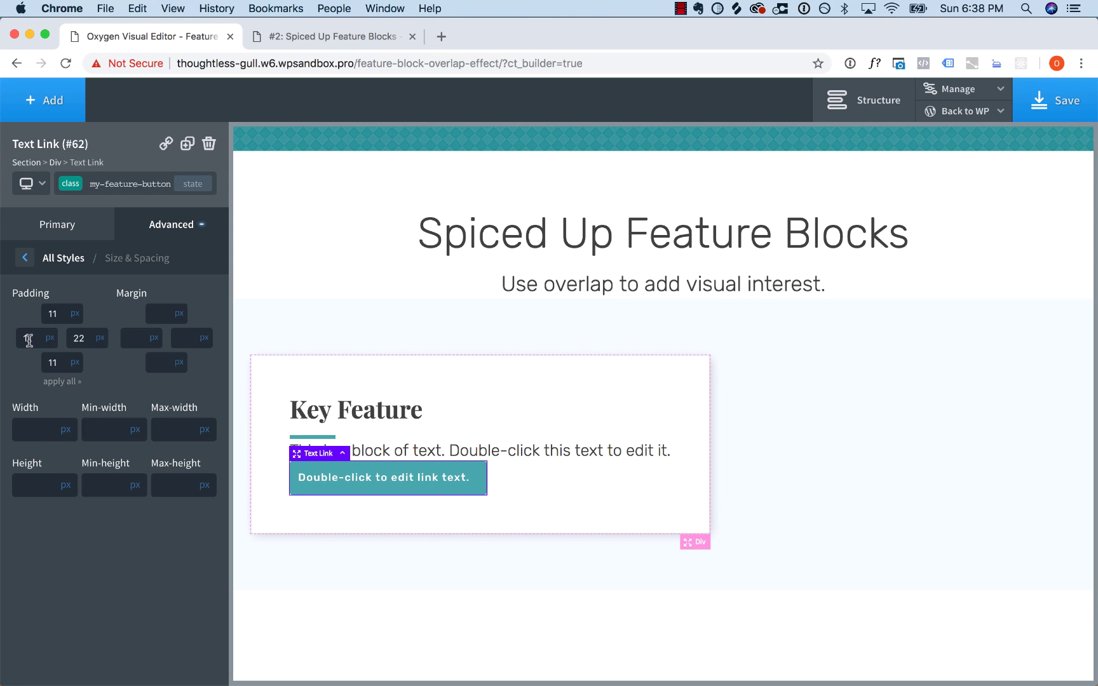
type("22")
Replace the feature button link's text with "Learn More"
left_click(636, 495)
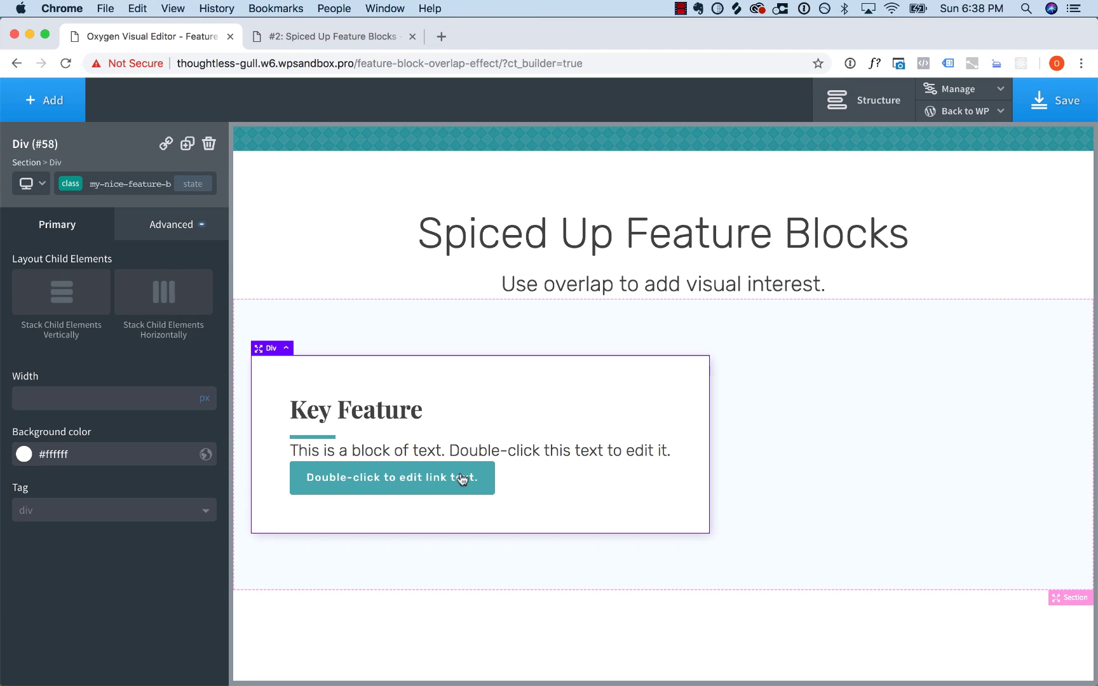
left_click(448, 478)
double_click(439, 480)
type("Learn M")
key("BackSpace")
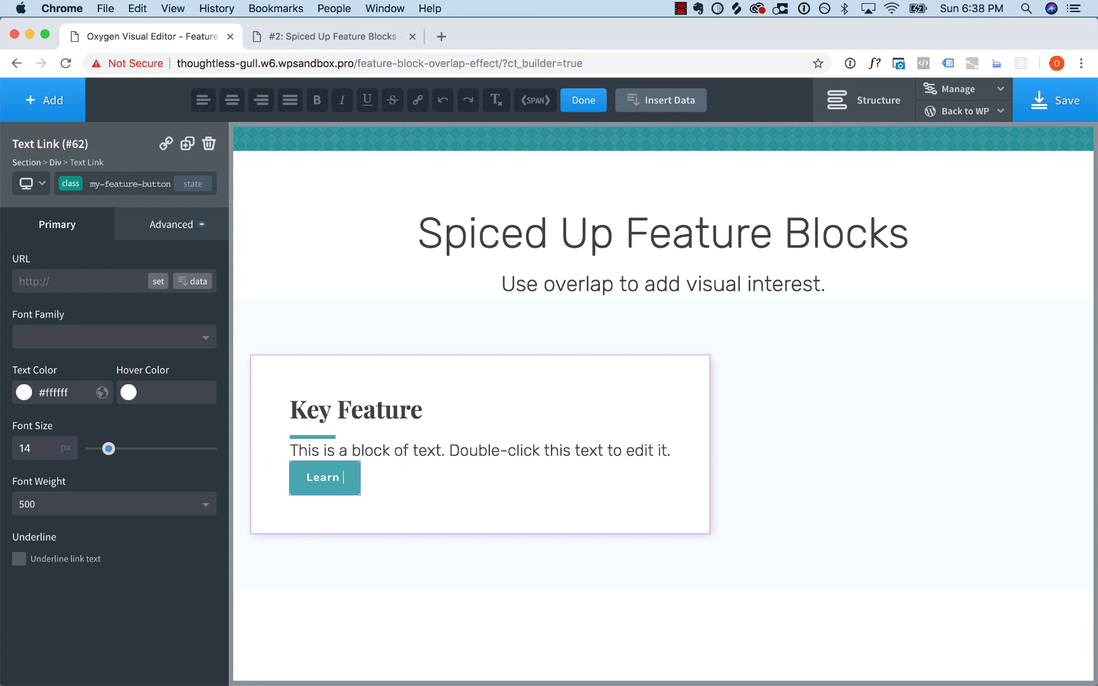
type("More")
left_click(525, 478)
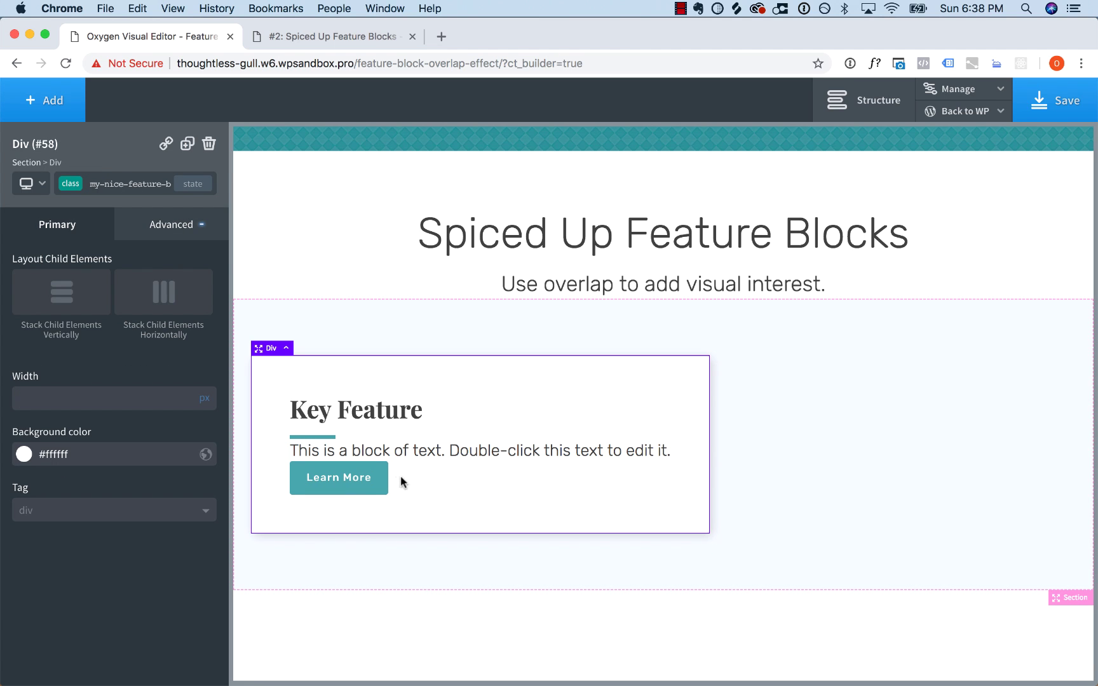
Give the my-feature-button class's :after state the content \00bb
left_click(377, 486)
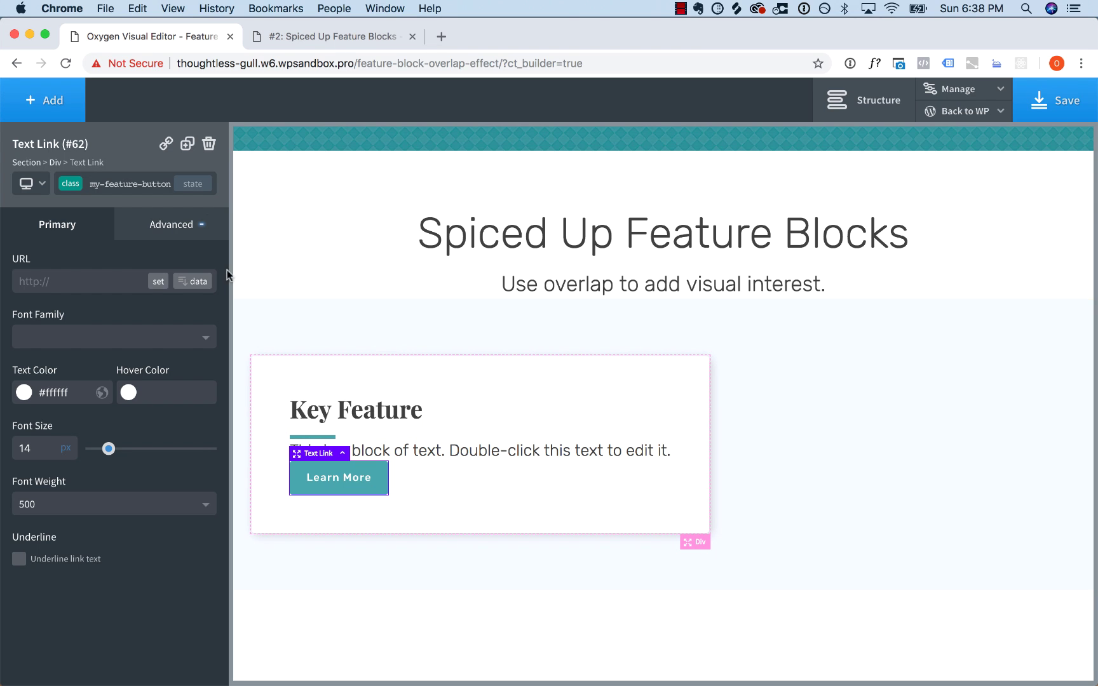
left_click(131, 184)
left_click(109, 275)
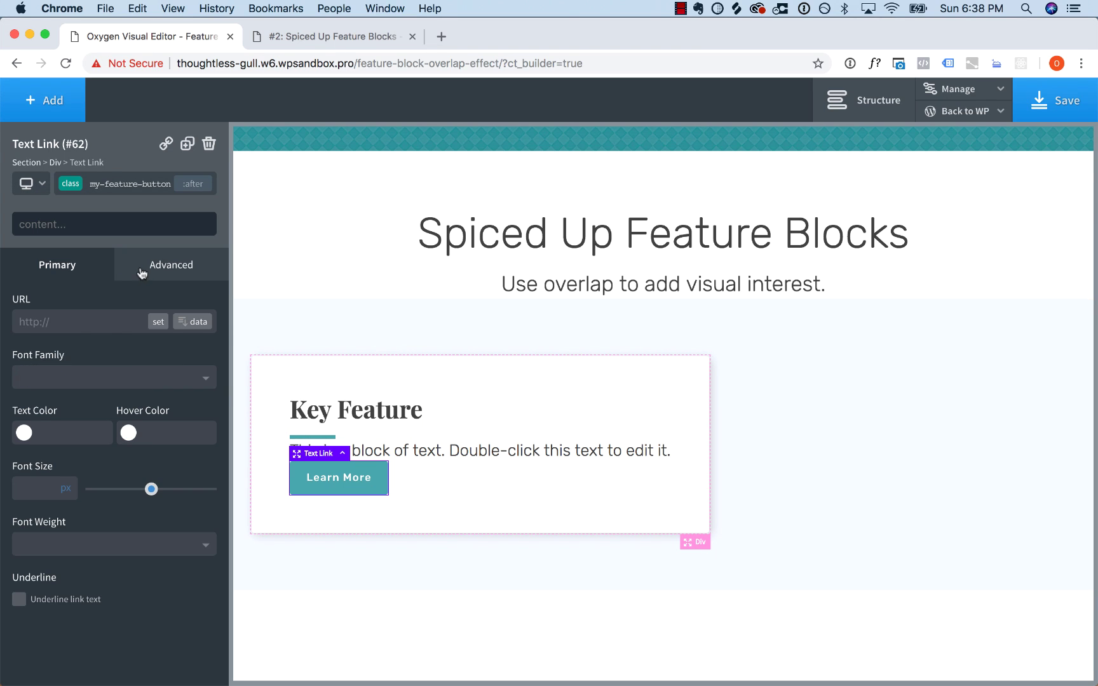
left_click(116, 225)
type("\\00bb")
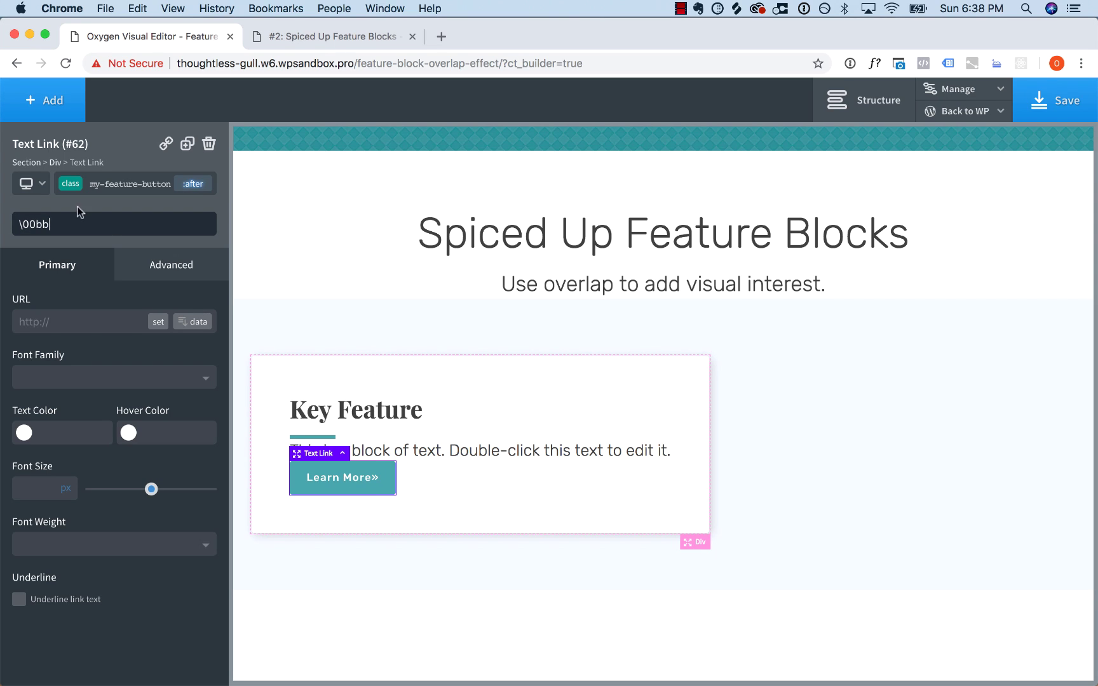
left_click_drag(28, 224, 46, 226)
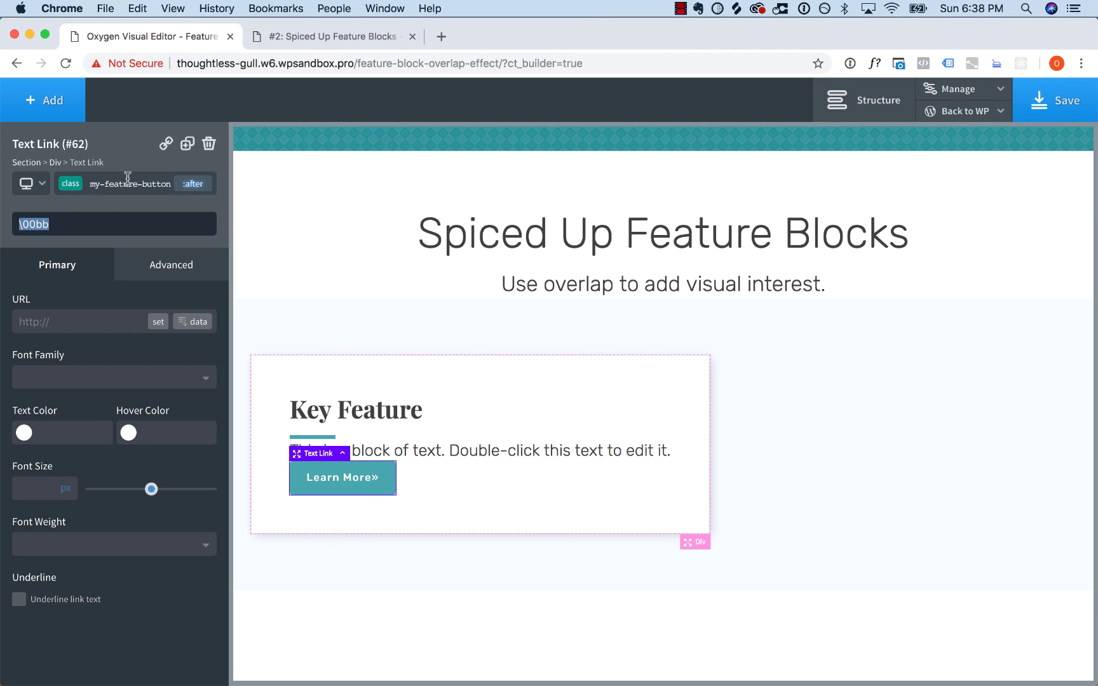
Set the left margin of the my-feature-button class's :after state to 8 px
left_click(175, 277)
left_click(167, 359)
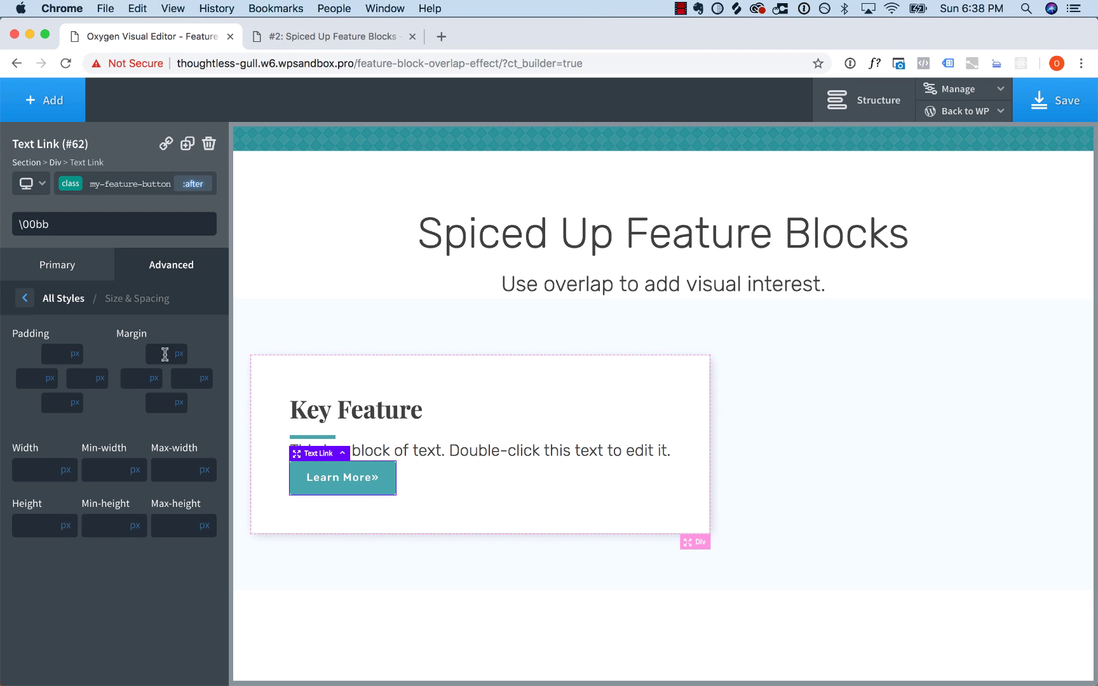
left_click(128, 384)
type("6")
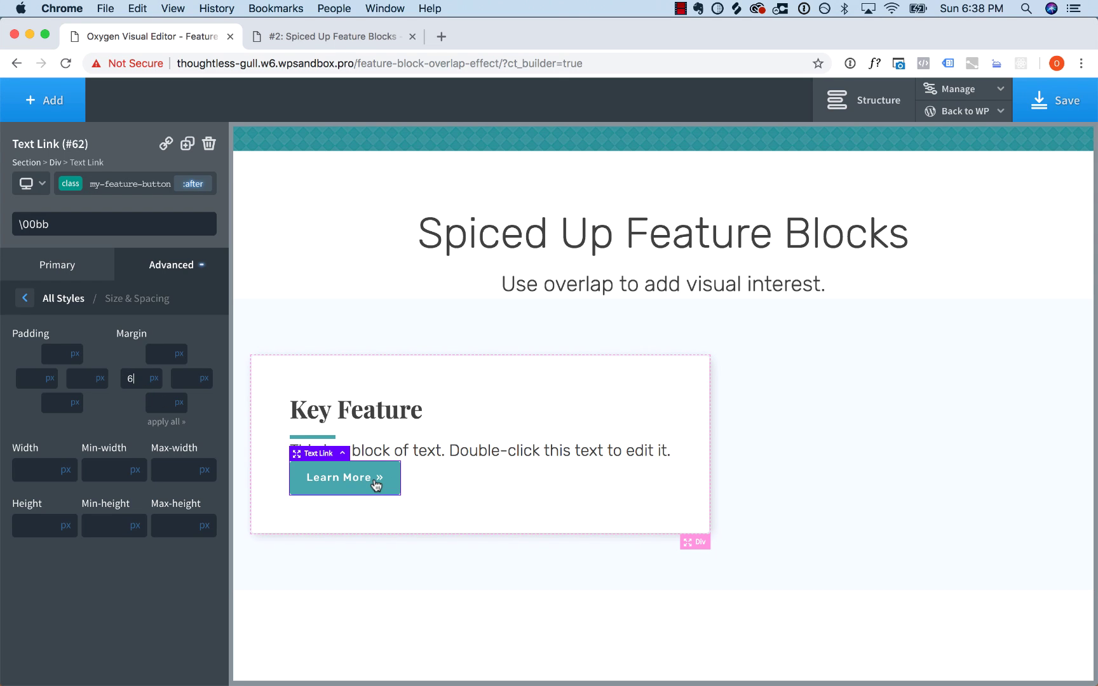
key("BackSpace")
type("8")
left_click(511, 482)
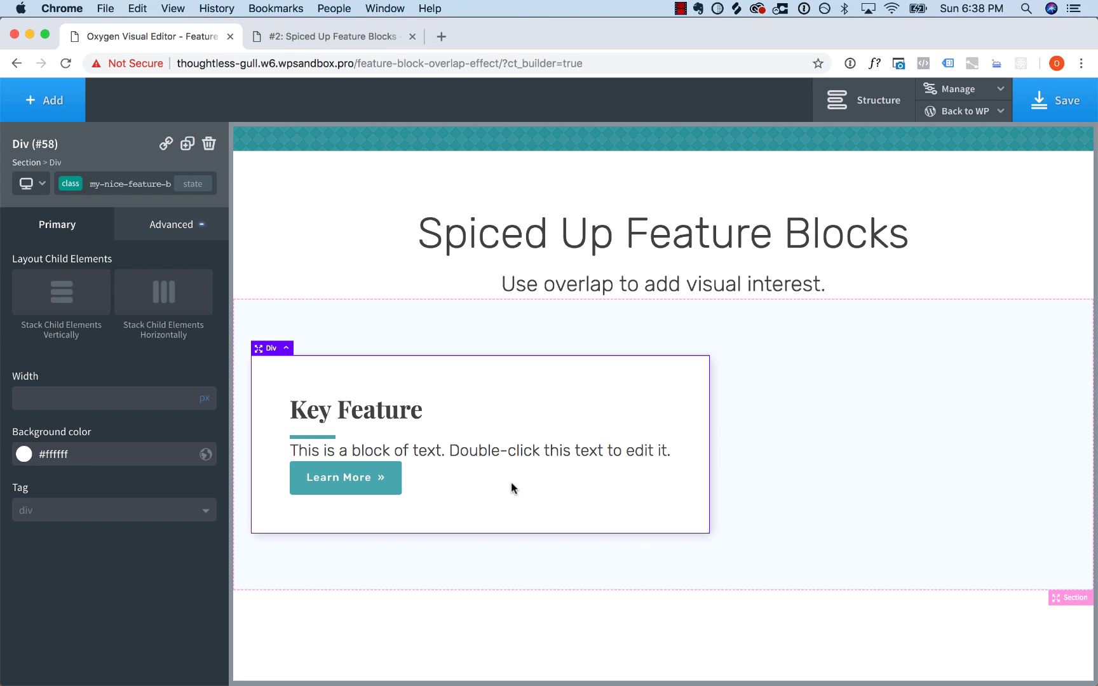
Add vertical space above and below the text block between the Key Feature heading and the button
left_click(503, 449)
left_click_drag(507, 459, 498, 509)
left_click(517, 524)
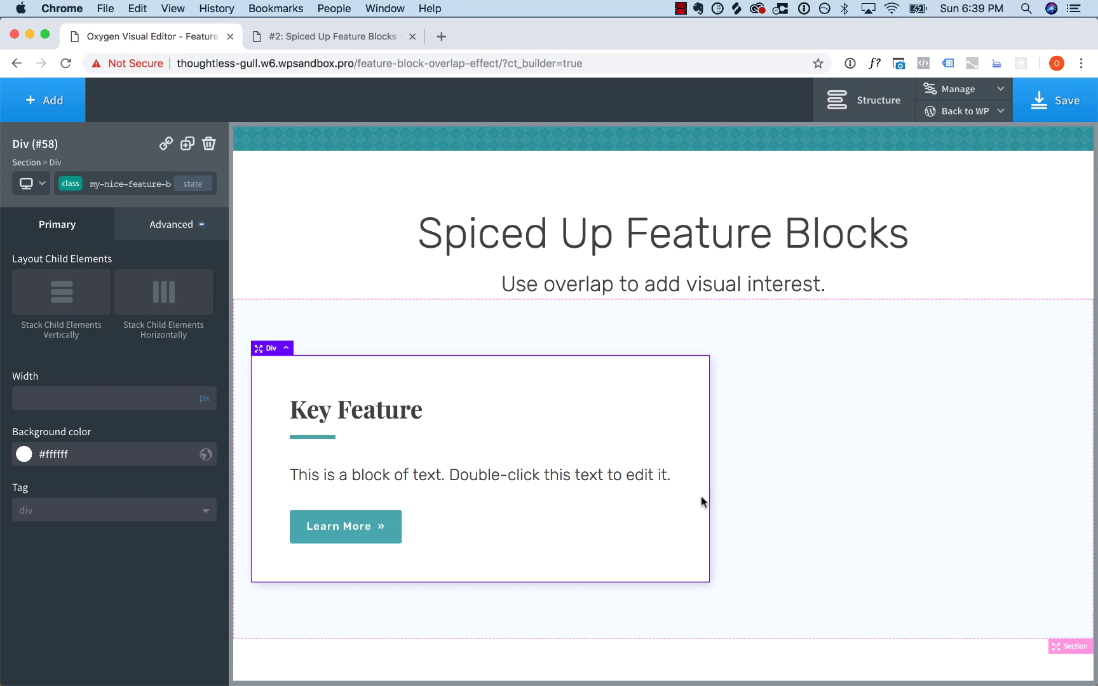
Add an Image element to the section below the Key Feature text box
left_click(812, 501)
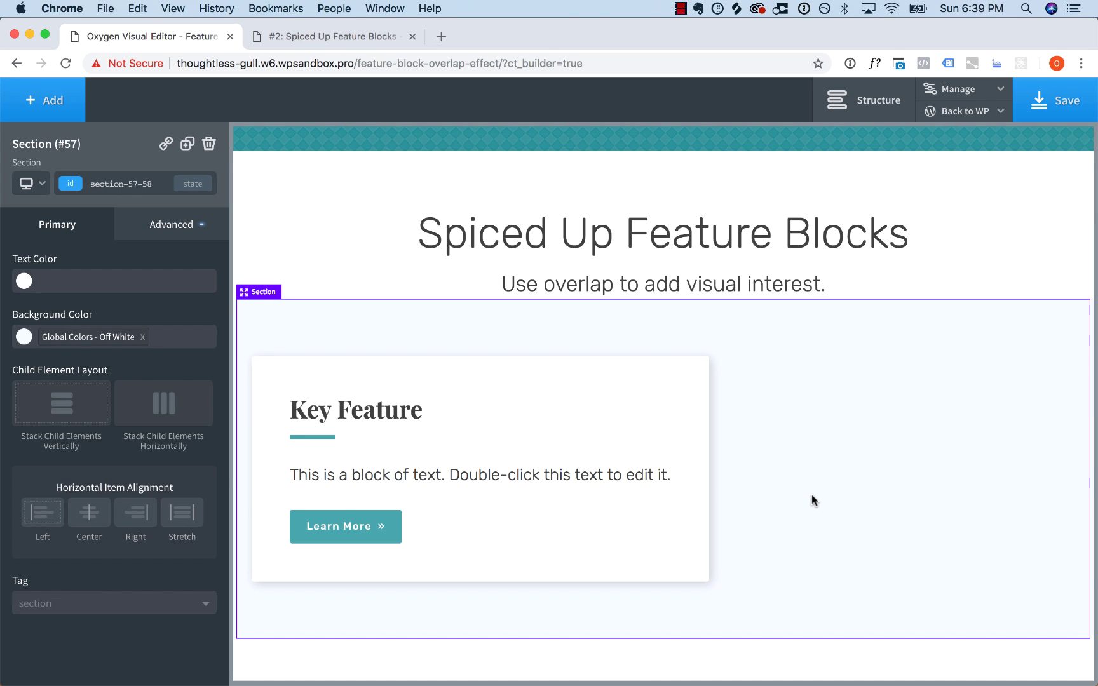
left_click(44, 100)
type("image")
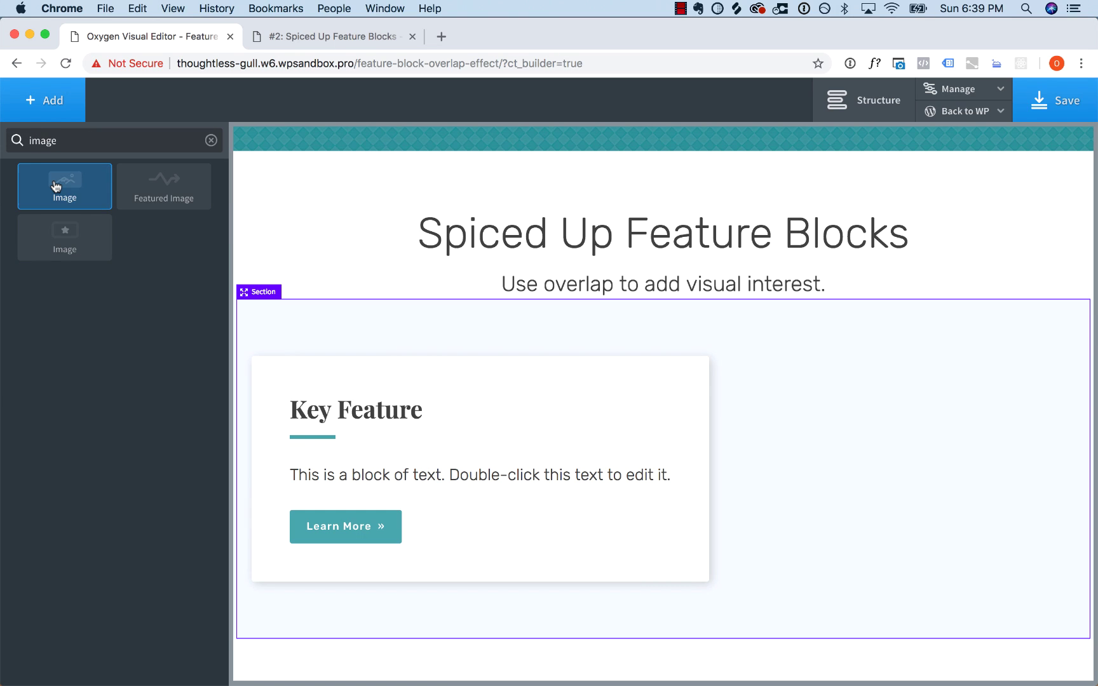
left_click(56, 186)
scroll(642, 204, "down", 5)
left_click(641, 192)
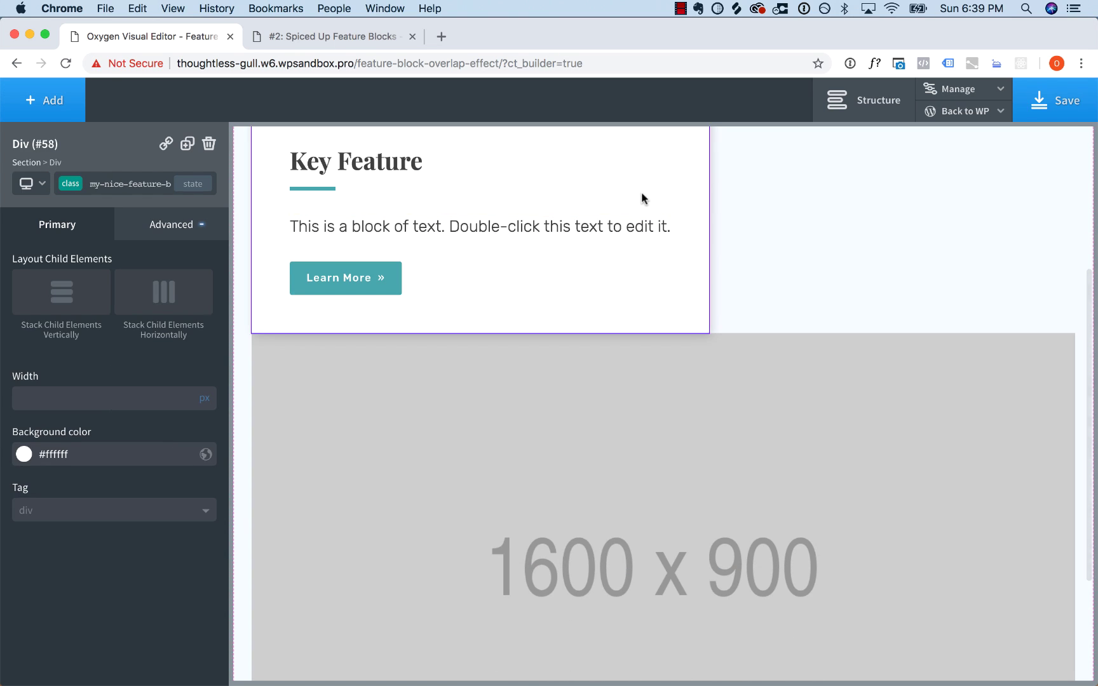
Stack the section's child elements horizontally so the text box and image sit side by side
left_click(745, 438)
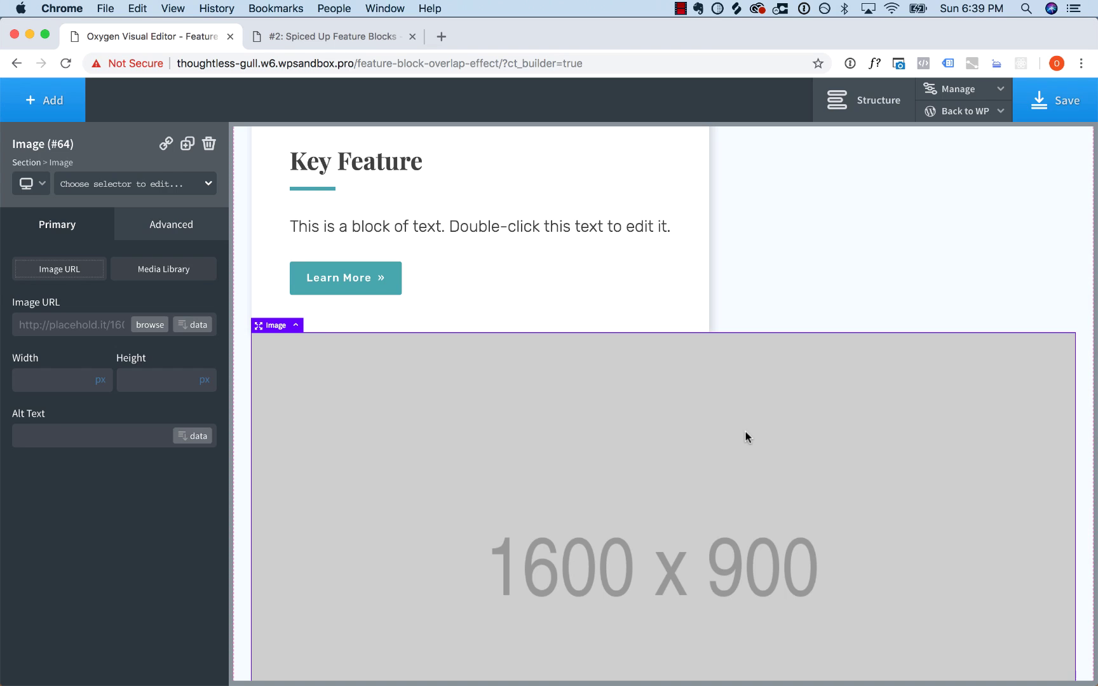
left_click(766, 281)
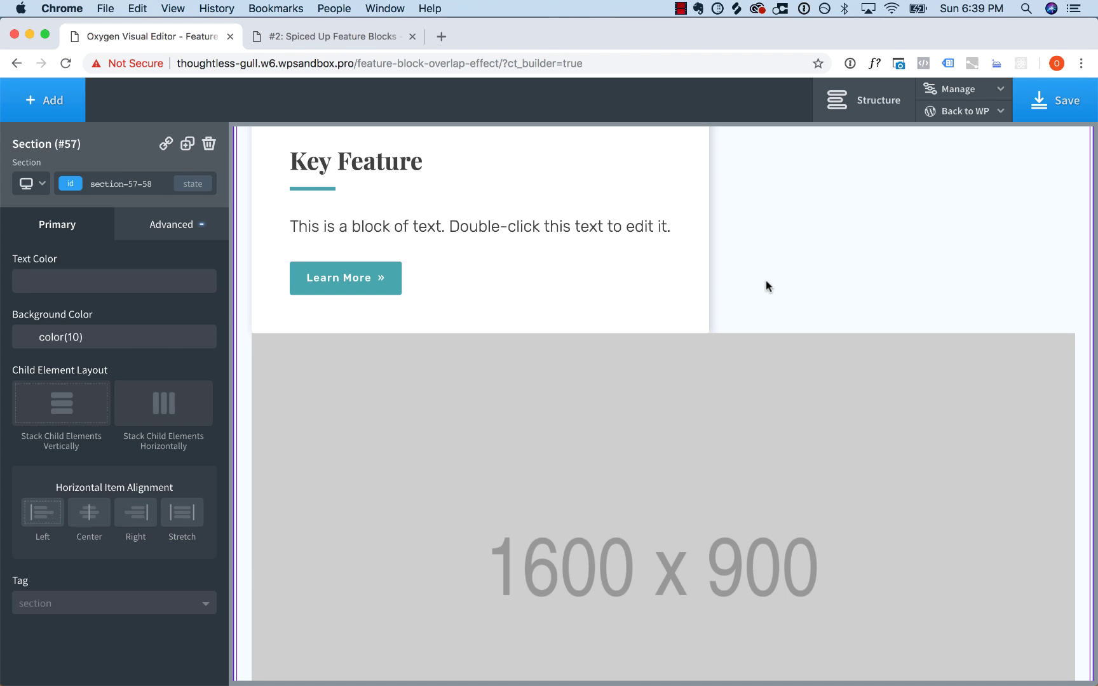
left_click(184, 409)
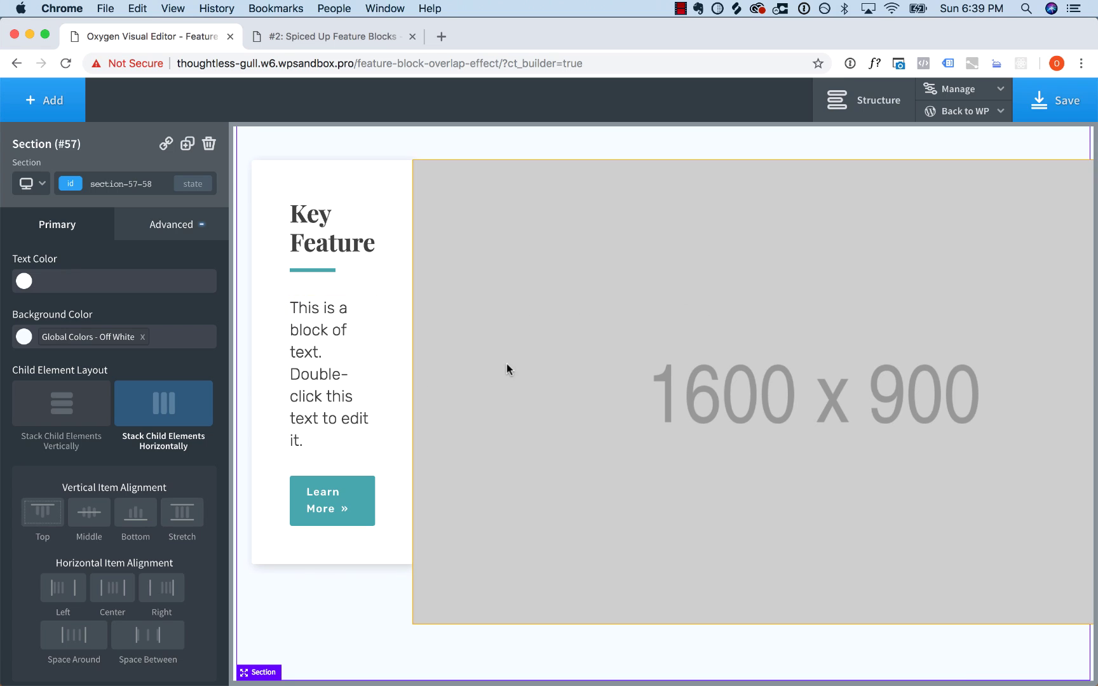
Set the Key Feature text box's width to 40% and the image's width to 60%
left_click(399, 362)
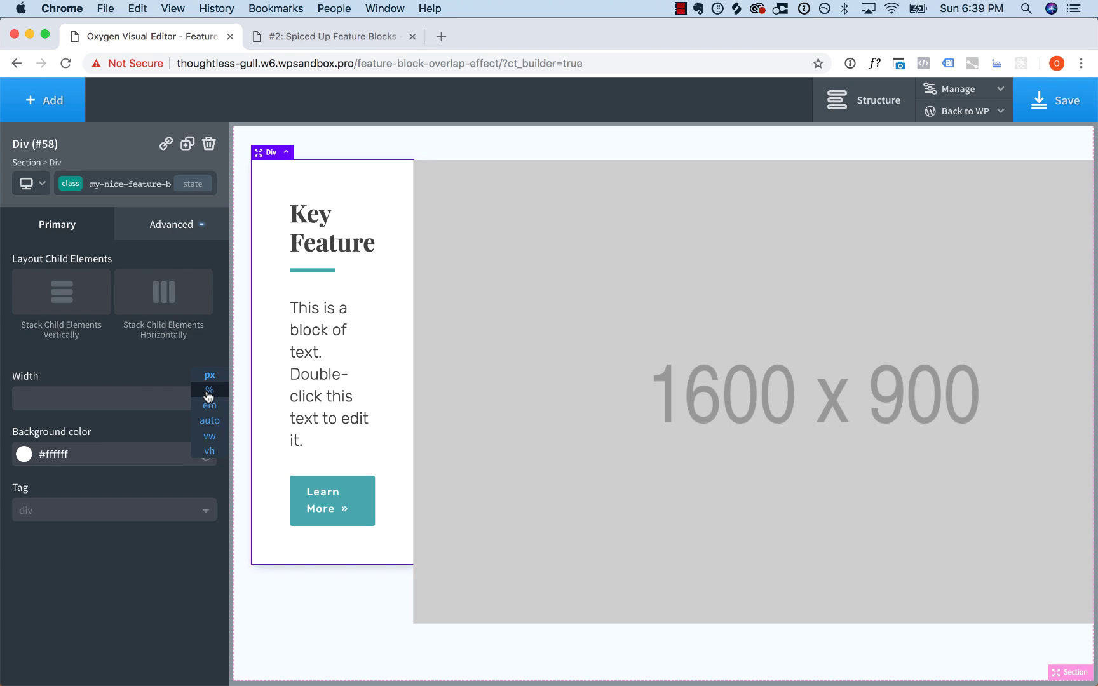
left_click(199, 400)
type("40")
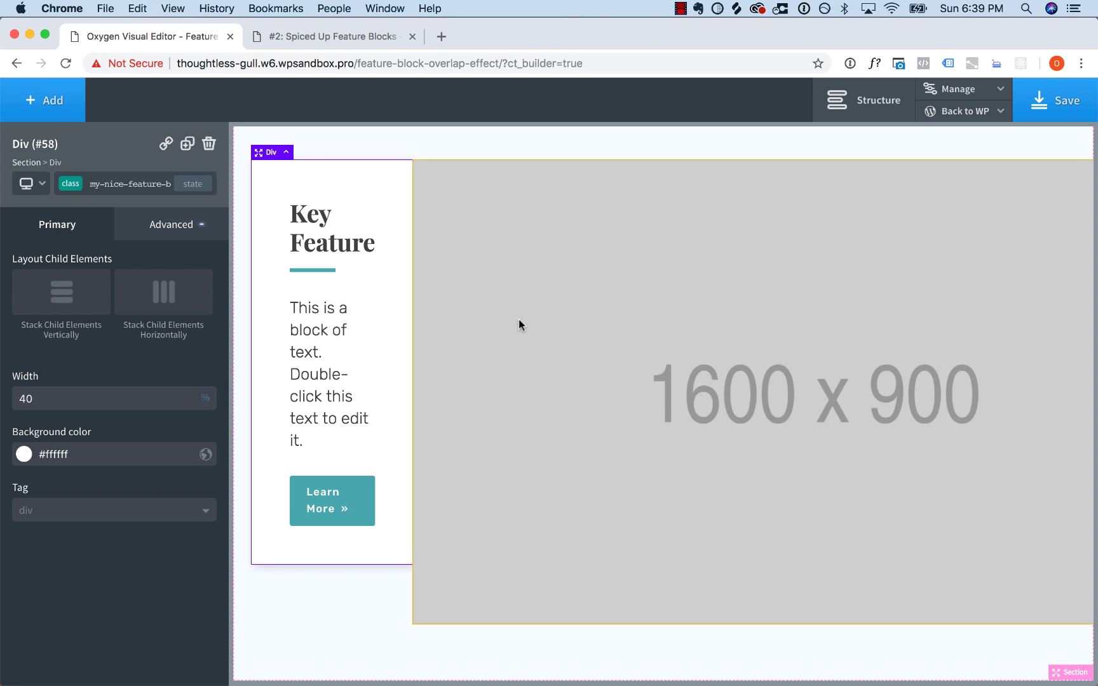
left_click(684, 333)
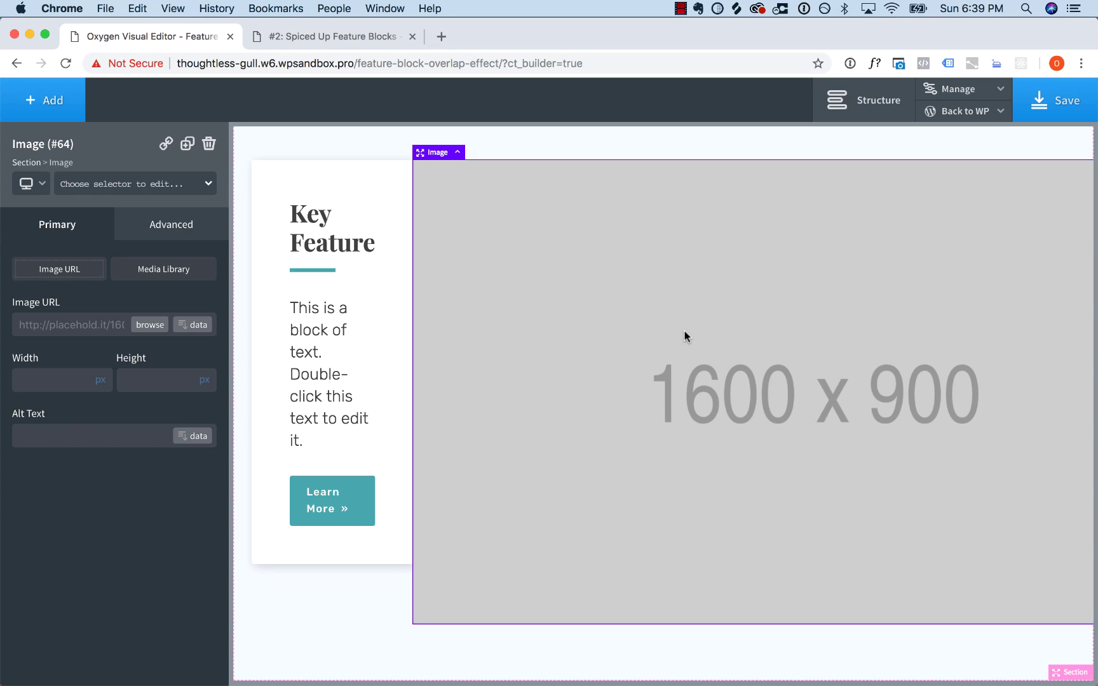
left_click(102, 382)
left_click(104, 380)
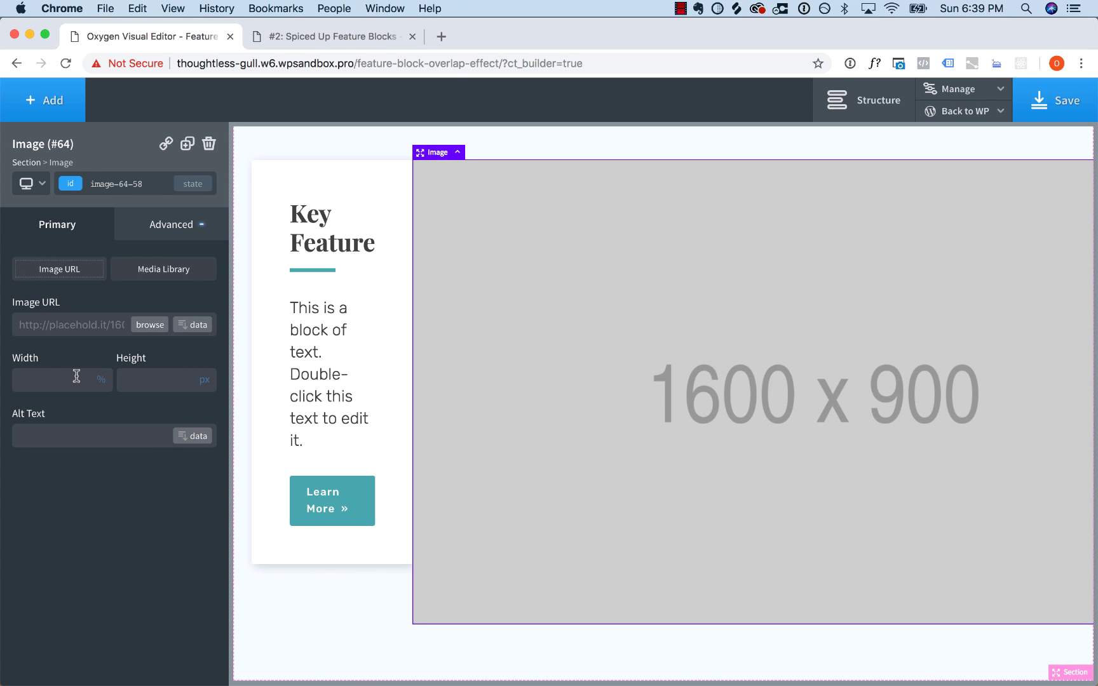
type("60")
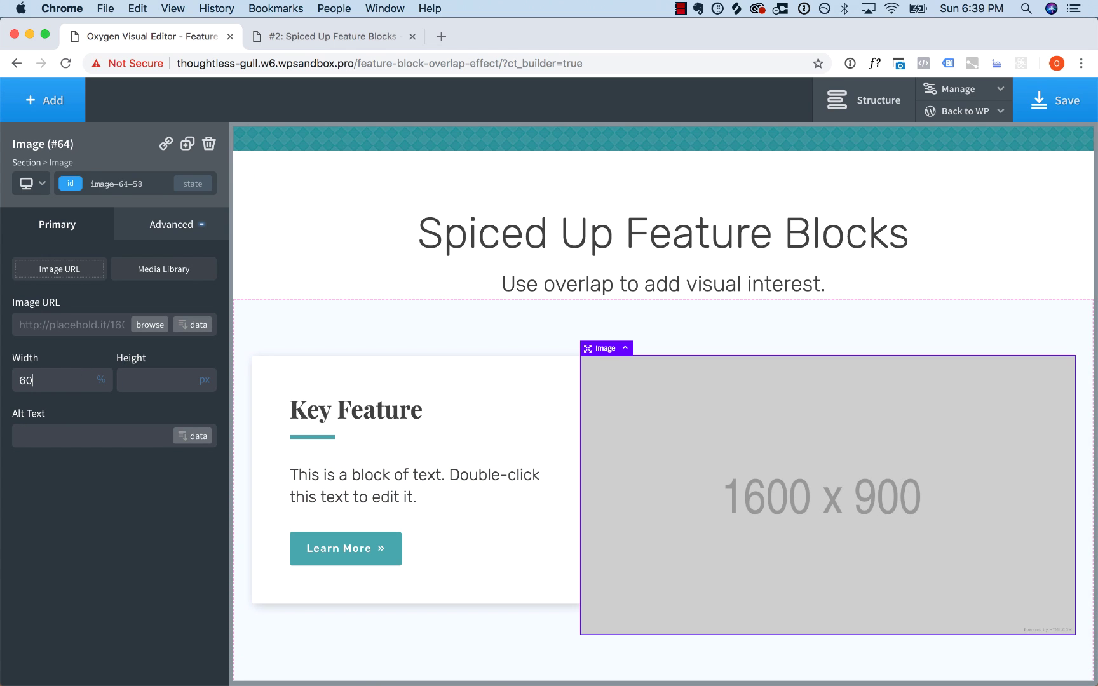
Set the section's vertical item alignment to Middle
left_click(508, 399)
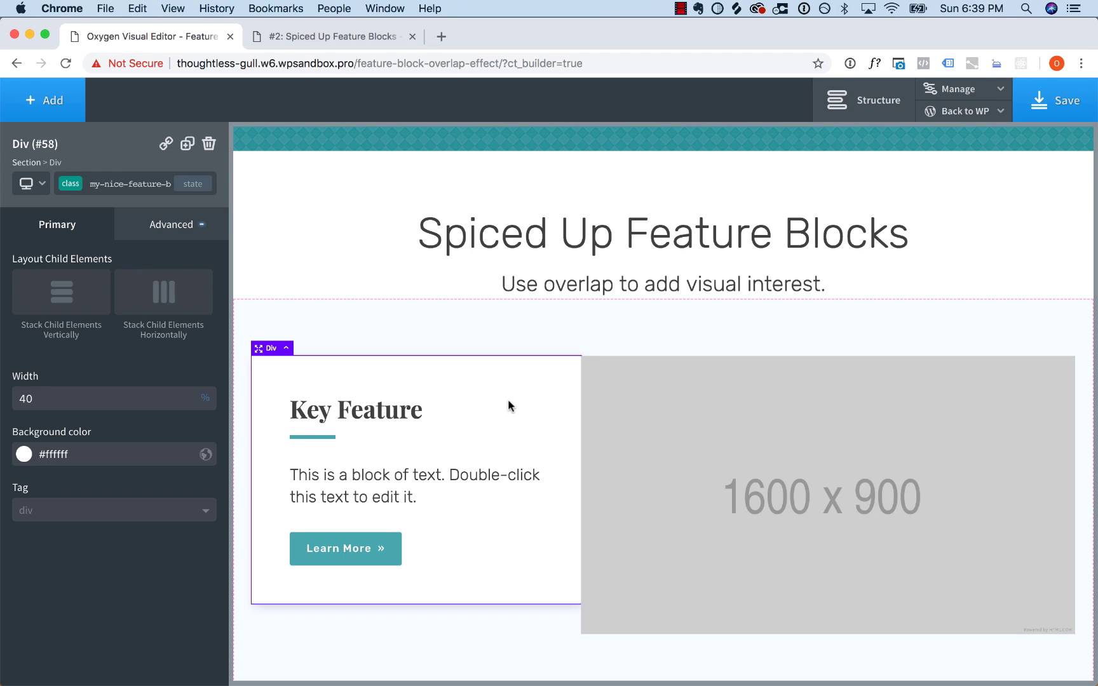
left_click(777, 436)
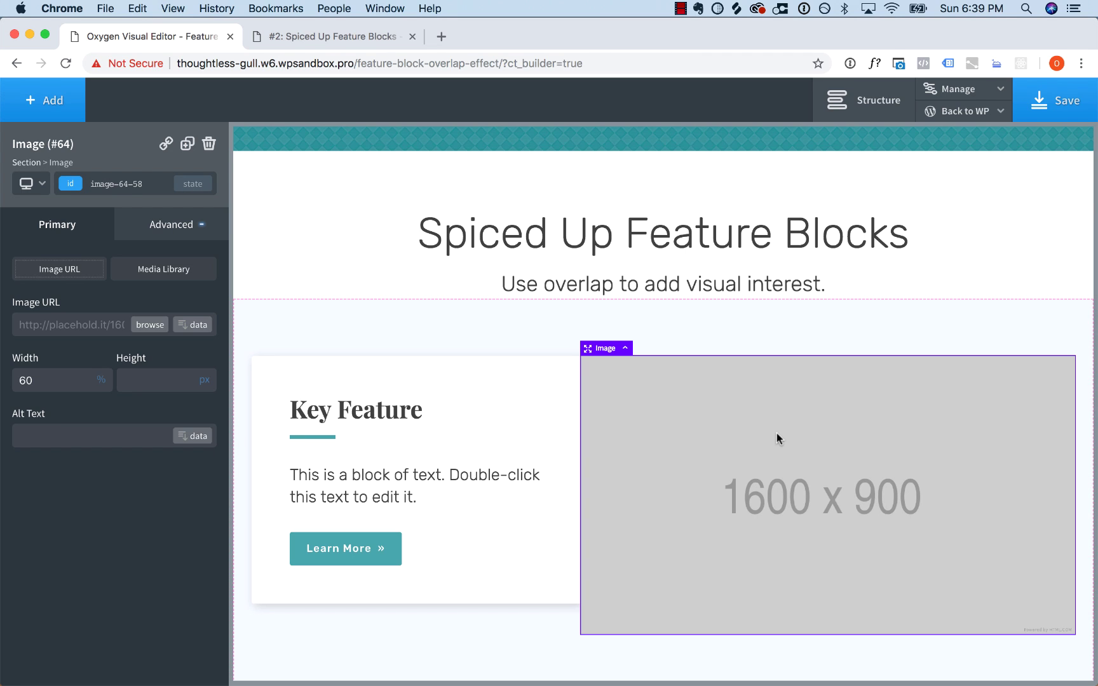
left_click(730, 325)
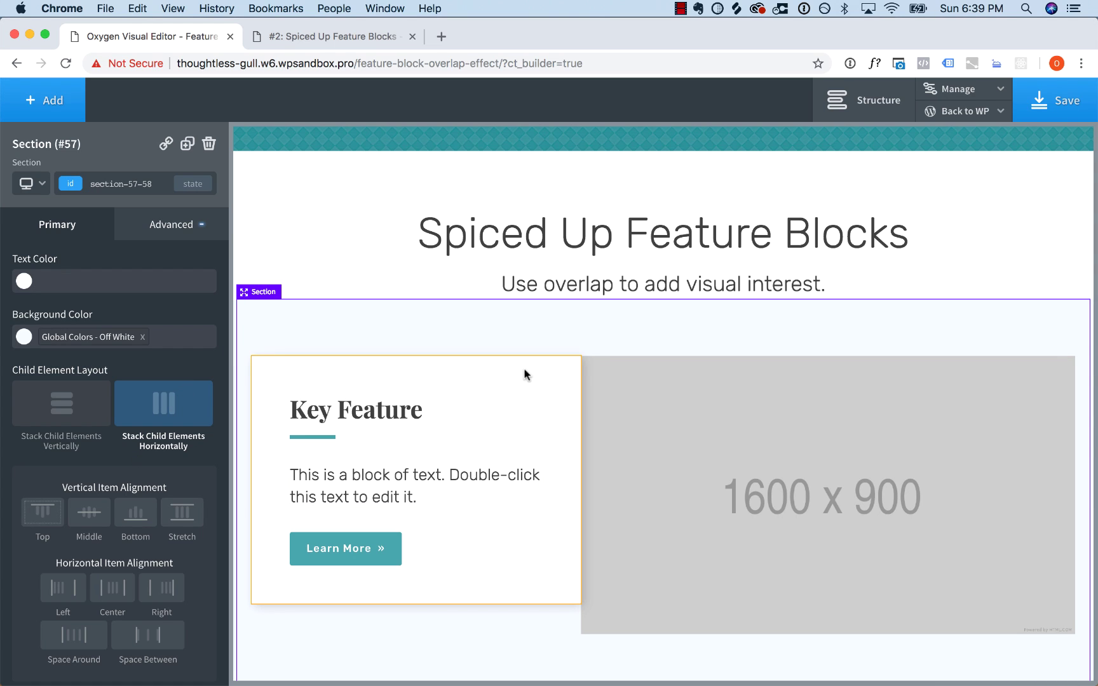
left_click(94, 526)
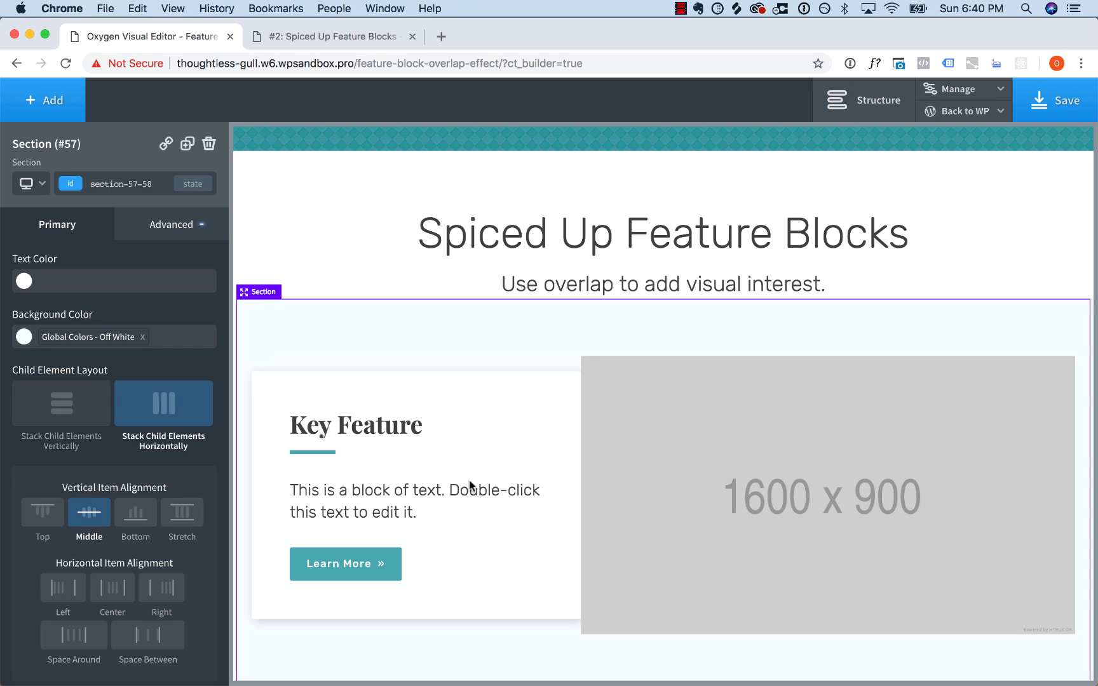
Replace the placeholder image with the media library photo of snowy mountains behind an evergreen forest
left_click(809, 494)
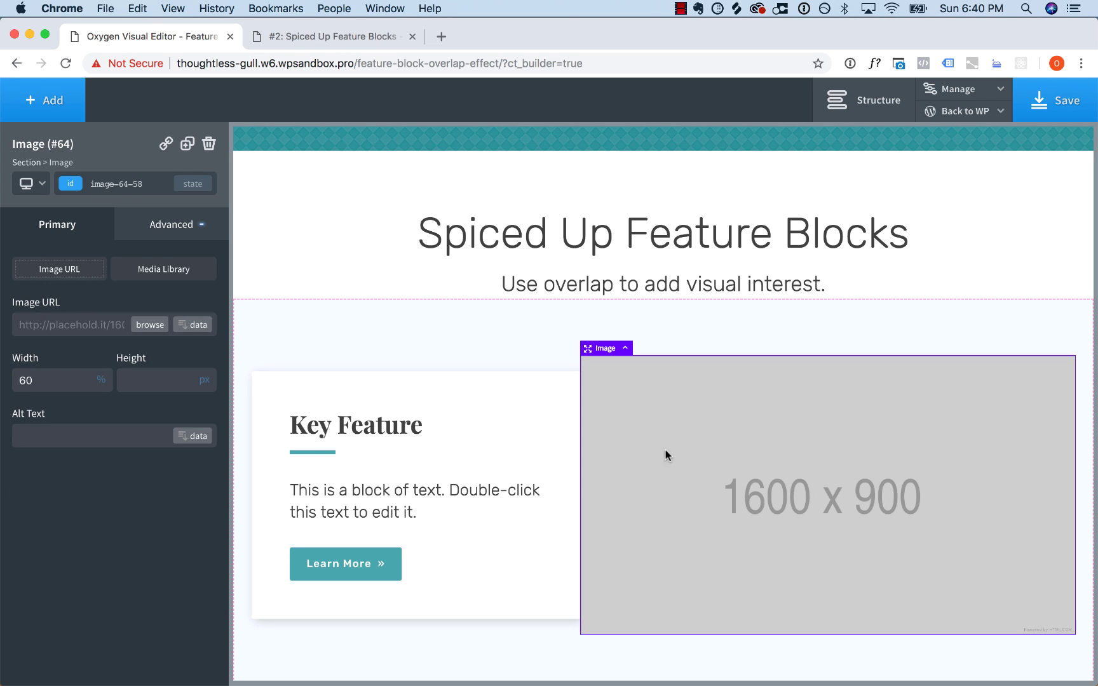
left_click(141, 325)
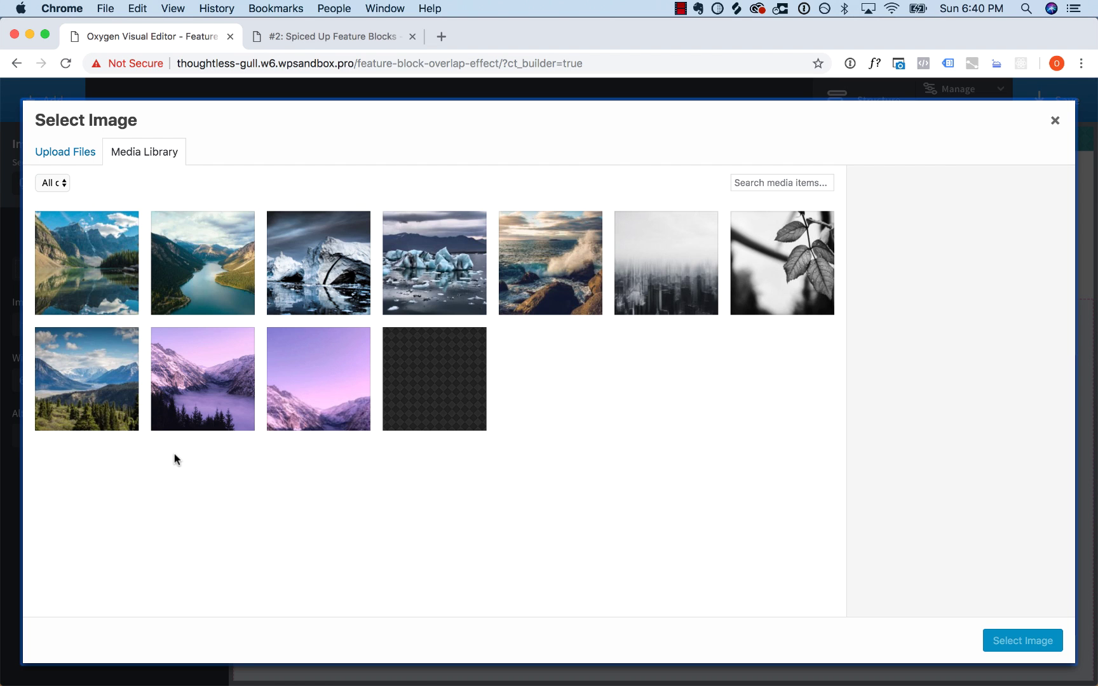
left_click(109, 407)
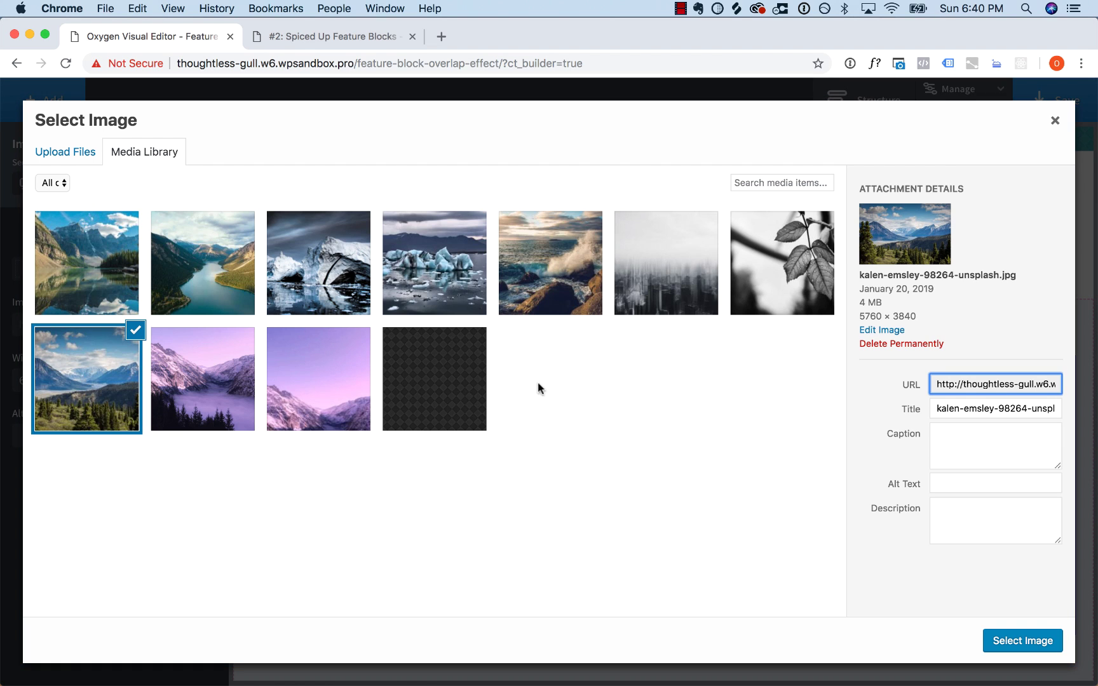
left_click(1022, 638)
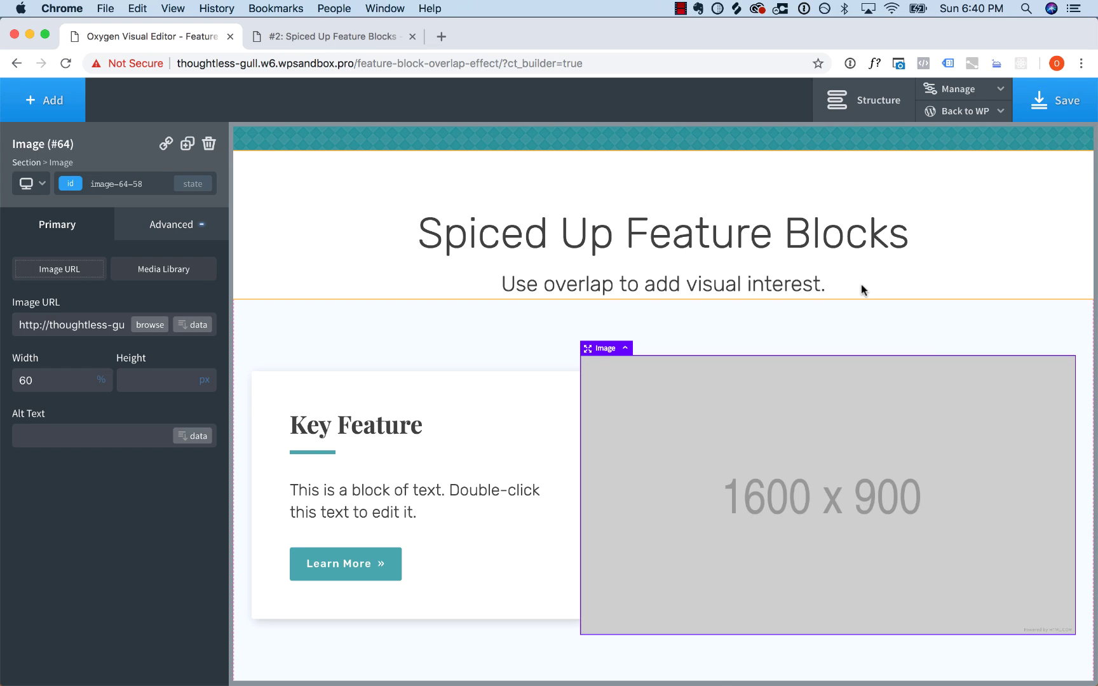
scroll(861, 291, "down", 1)
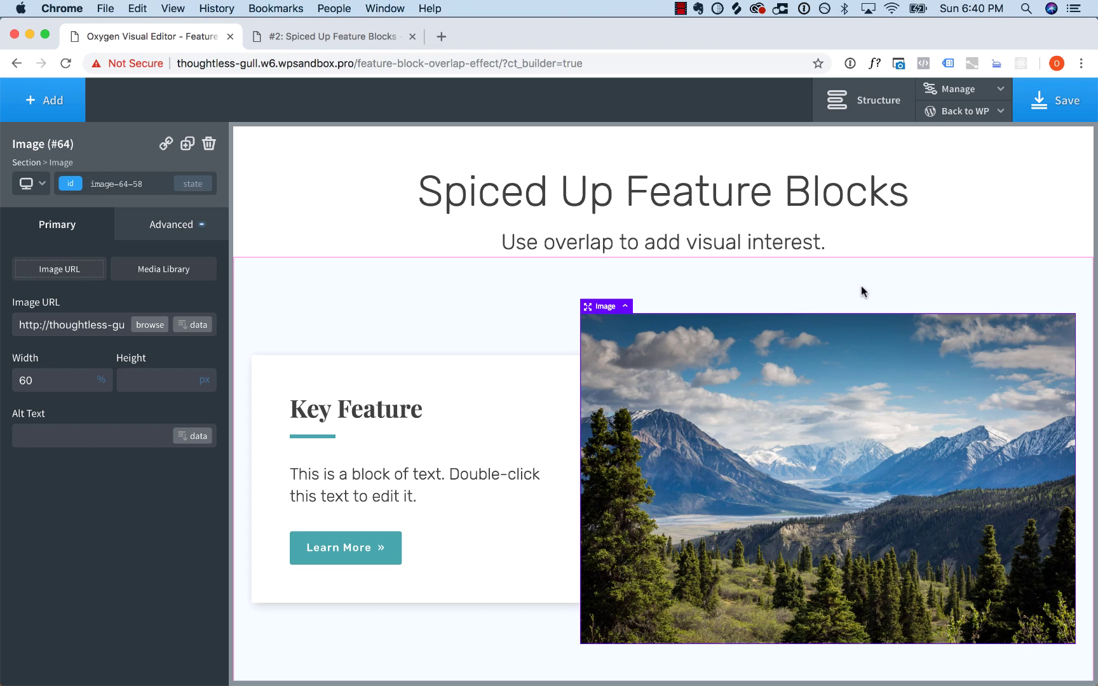
scroll(863, 292, "down", 1)
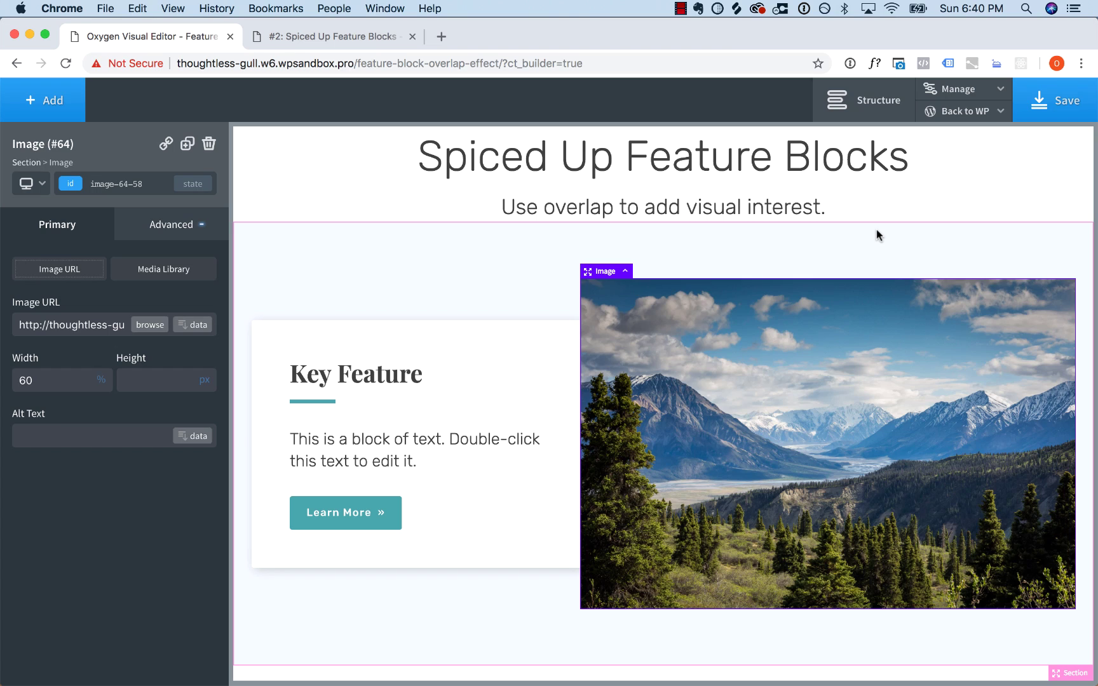
Select the Key Feature text box beside the snowy mountain image
left_click(486, 361)
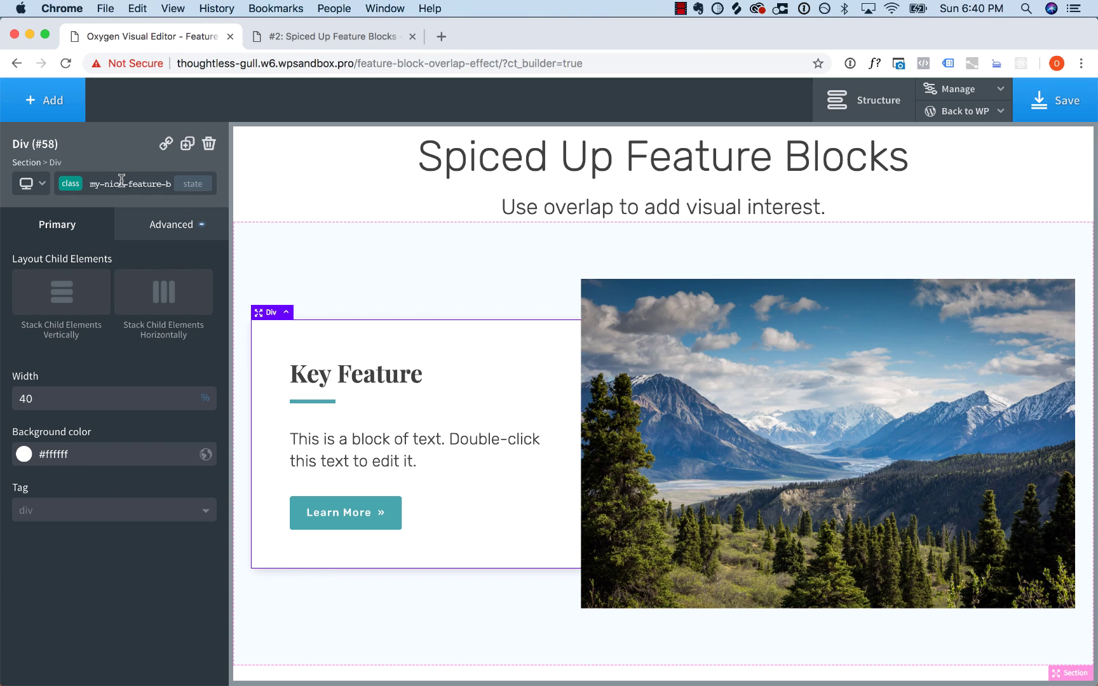
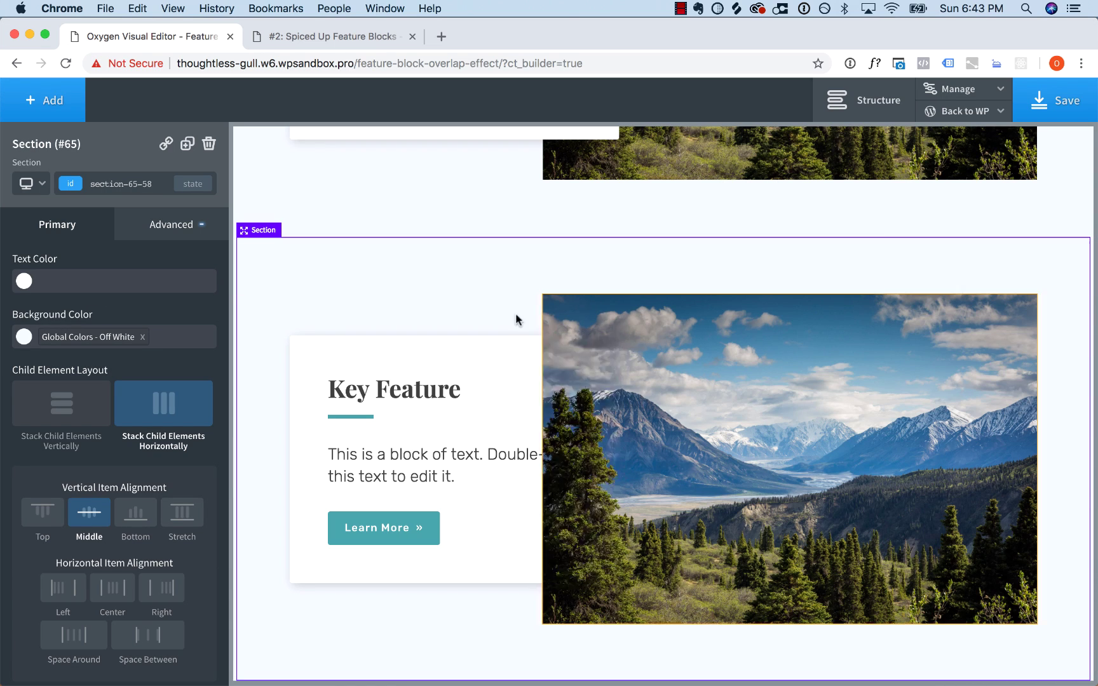
Set the flex order of the second section's text box to 2 so it follows the image
left_click(490, 358)
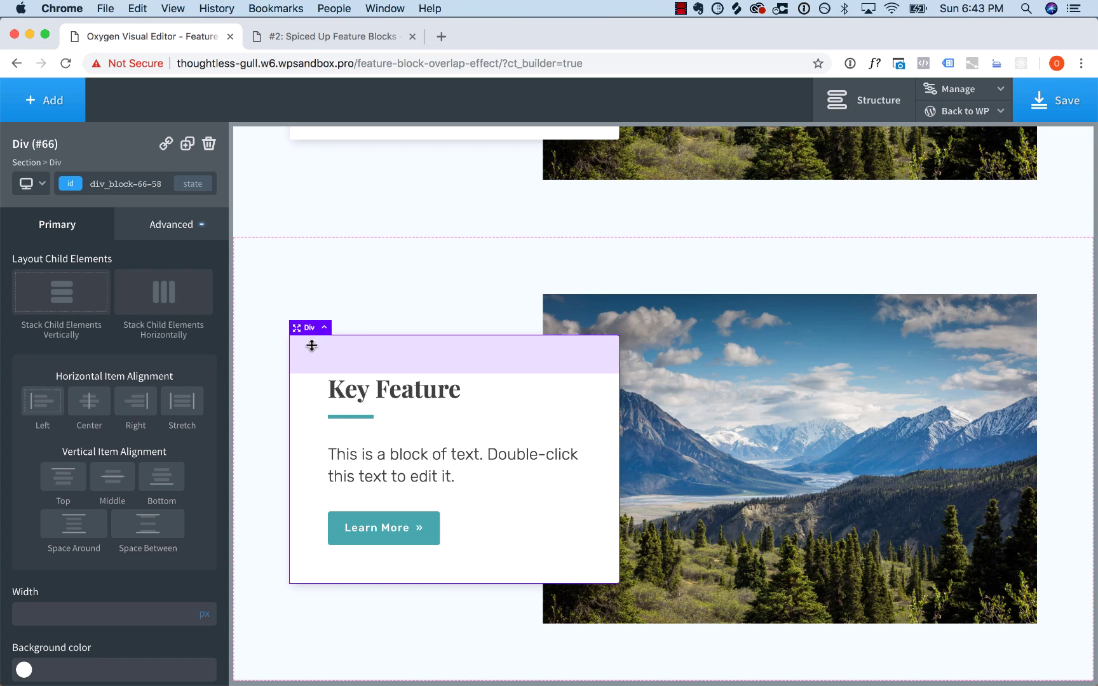
double_click(119, 184)
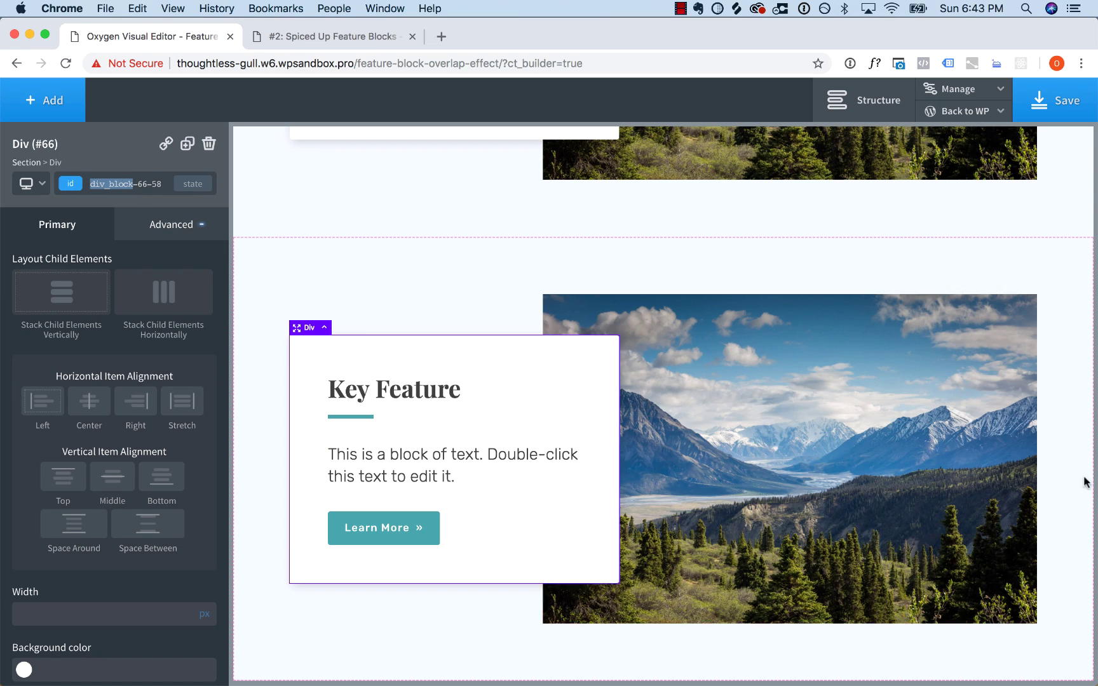
left_click(194, 225)
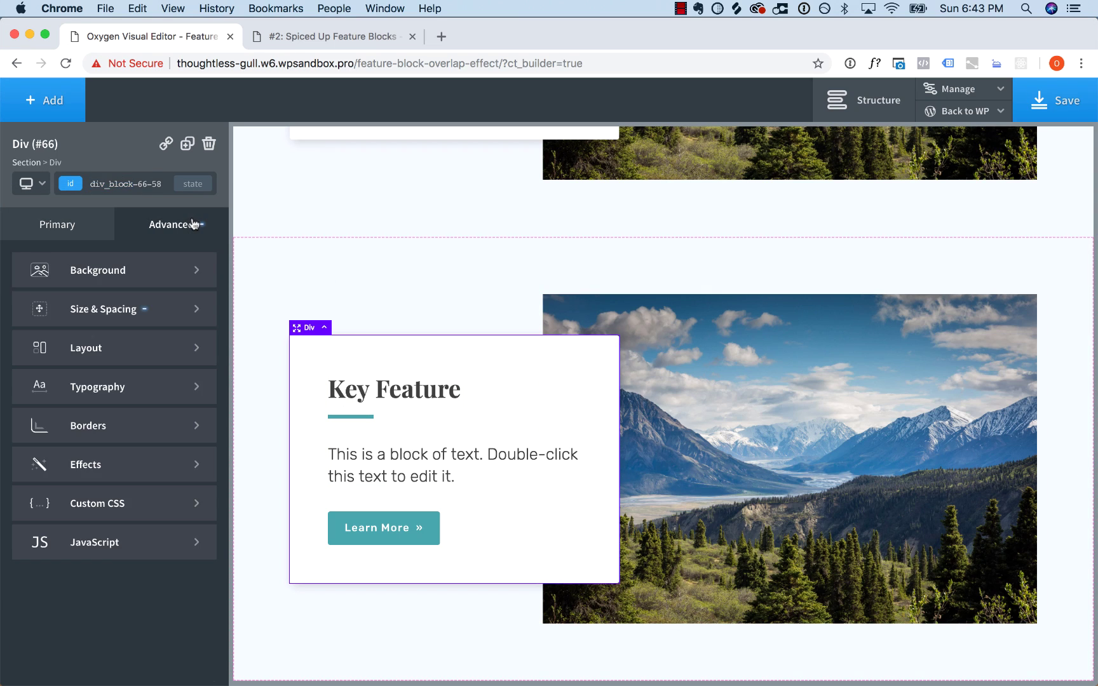
left_click(123, 348)
scroll(122, 351, "down", 5)
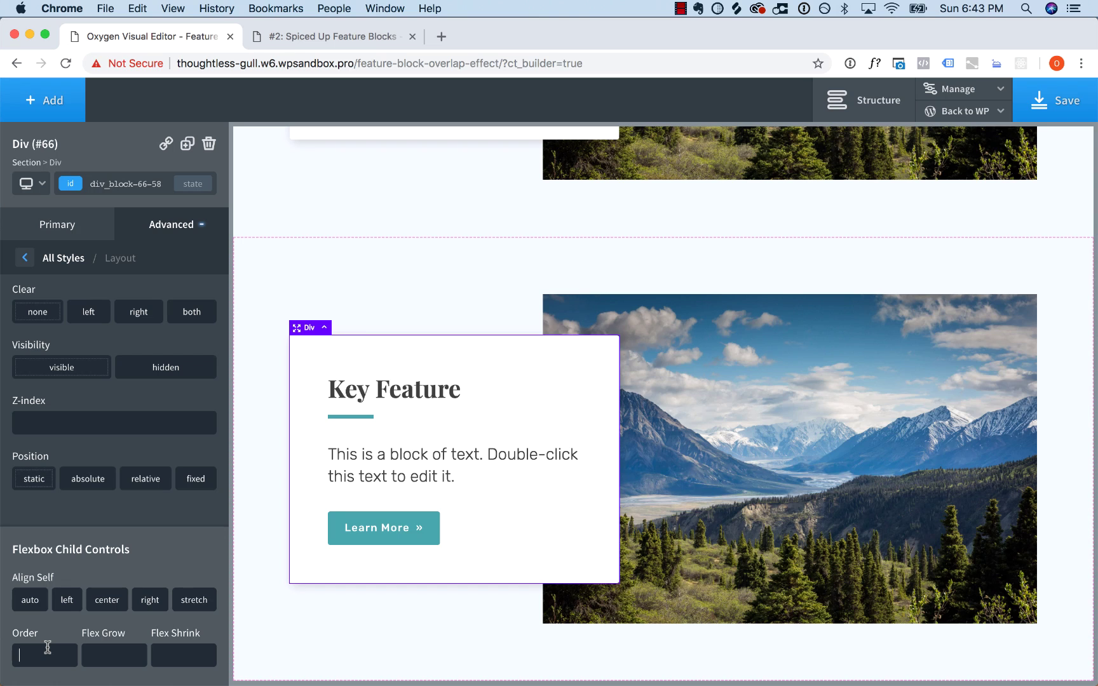
type("2")
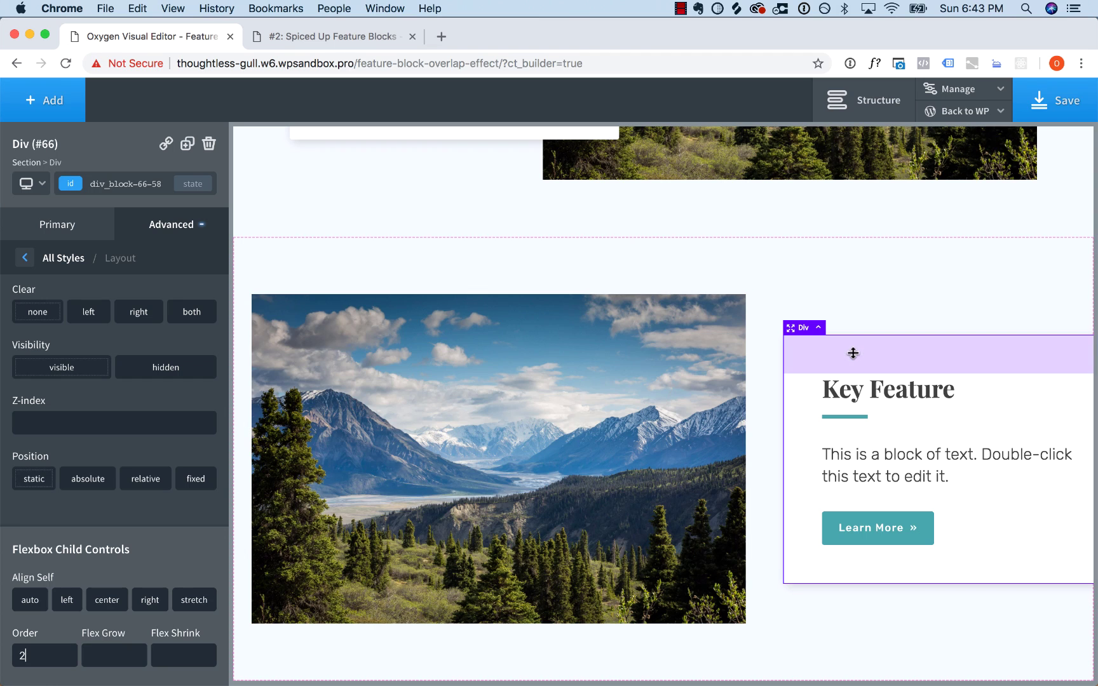
key("BackSpace")
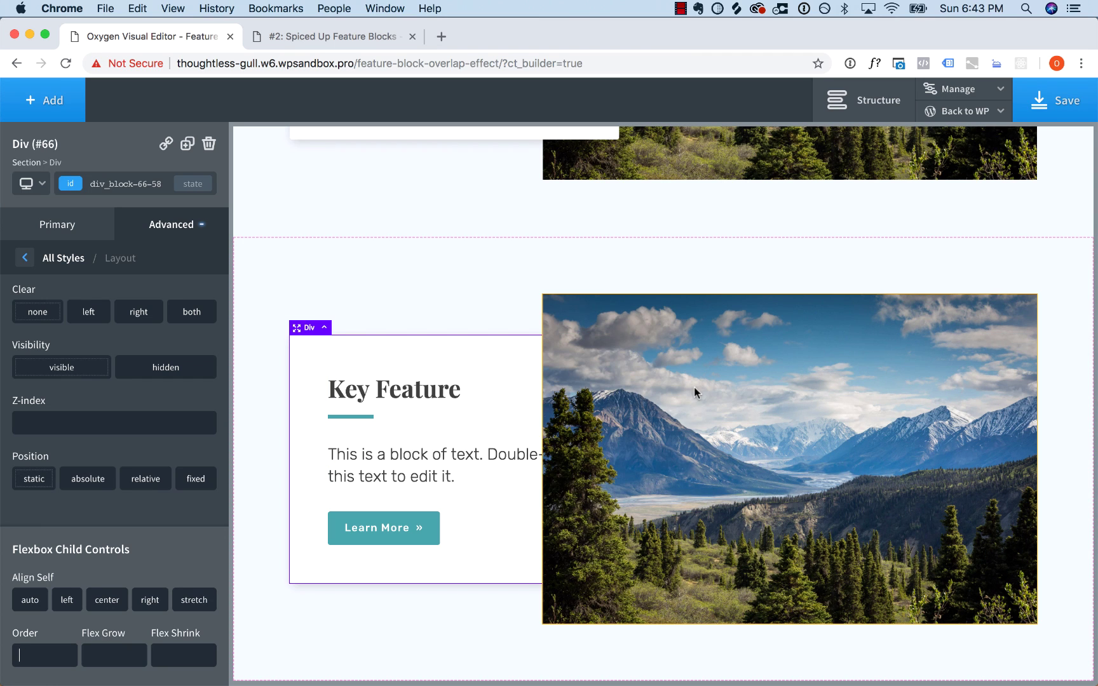
type("2")
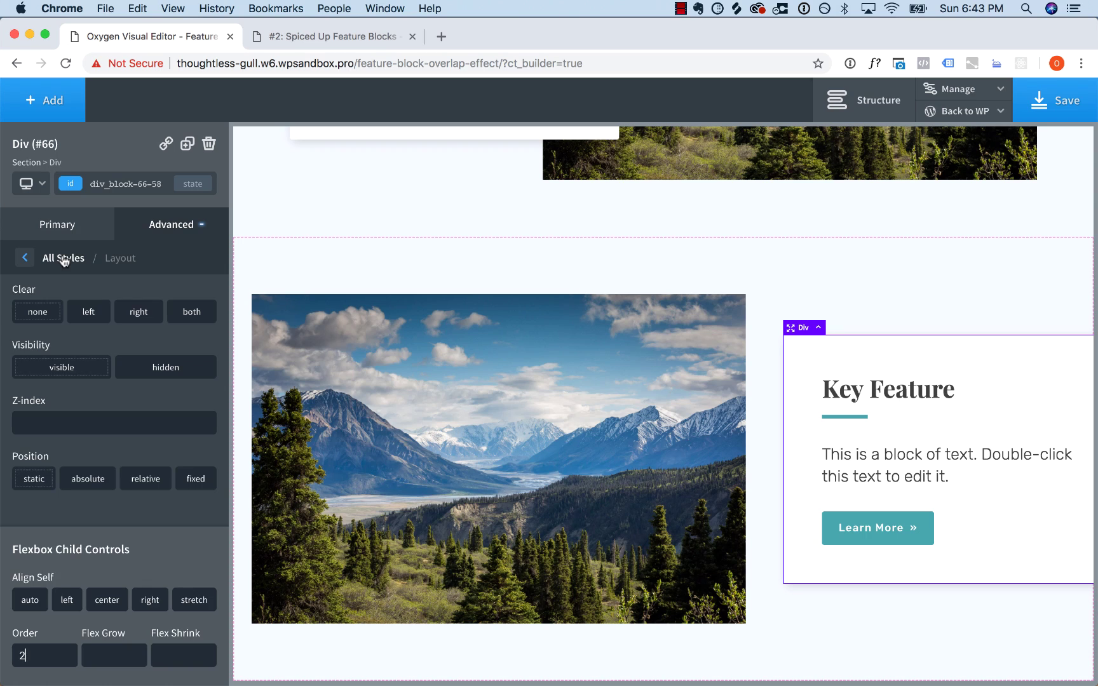
Clear the second text box's right margin and set its left margin to -100 px
left_click(64, 258)
left_click(141, 308)
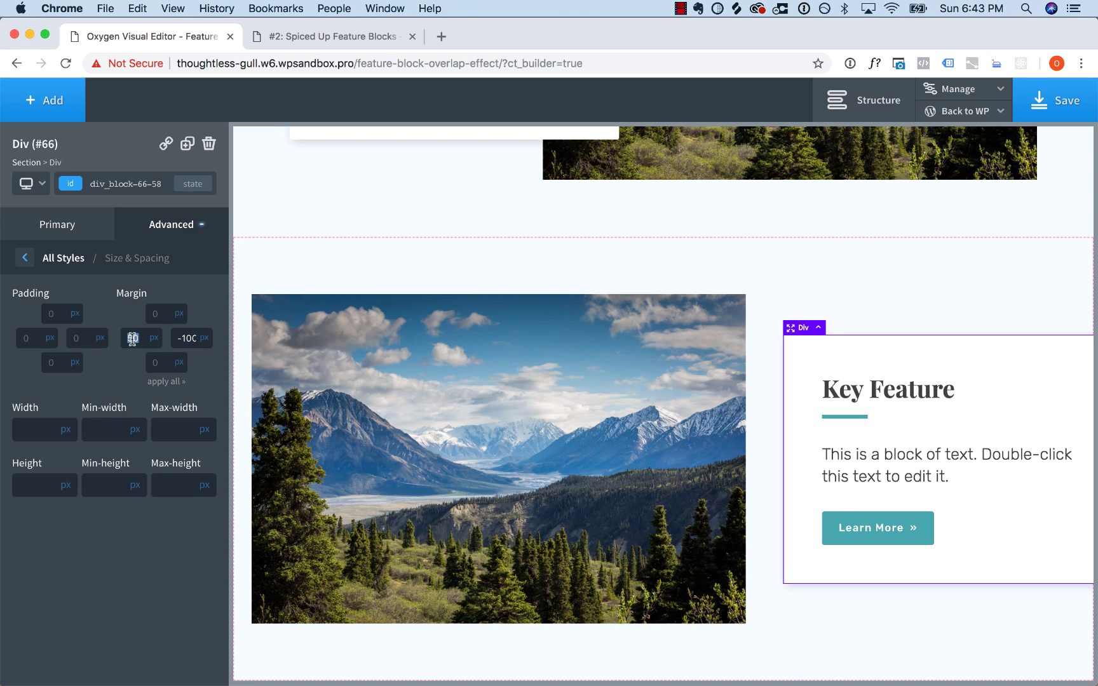
key("BackSpace")
key("Tab")
key("BackSpace")
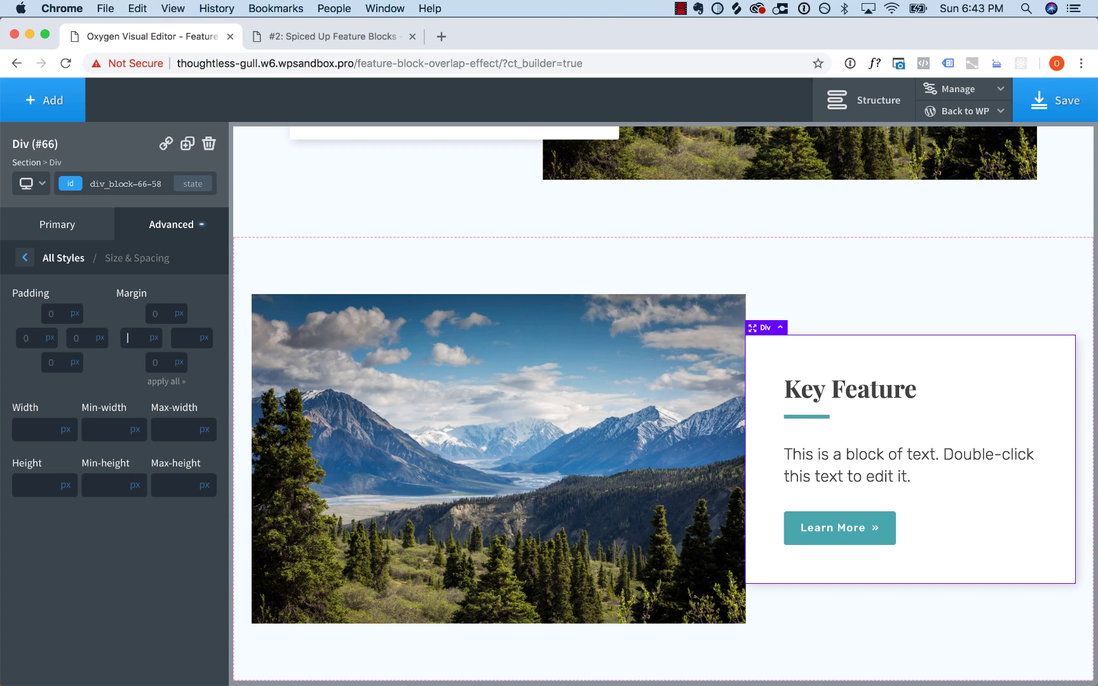
type("-100")
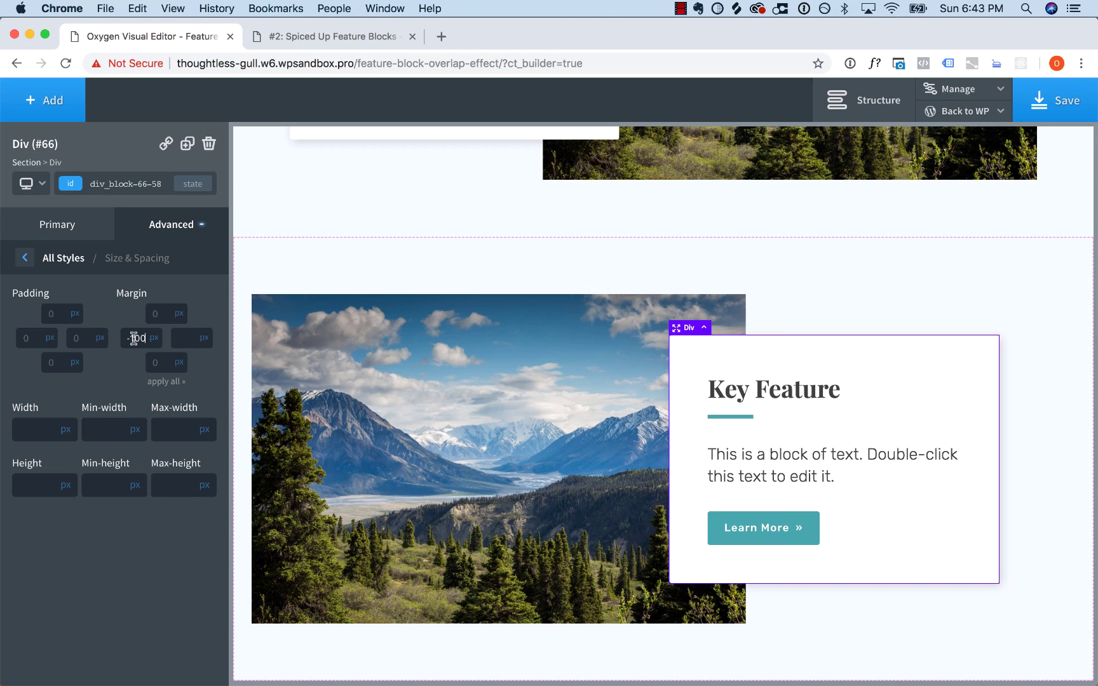
Give the second section's image a left margin of 50 px
left_click(334, 395)
left_click(153, 239)
left_click(152, 309)
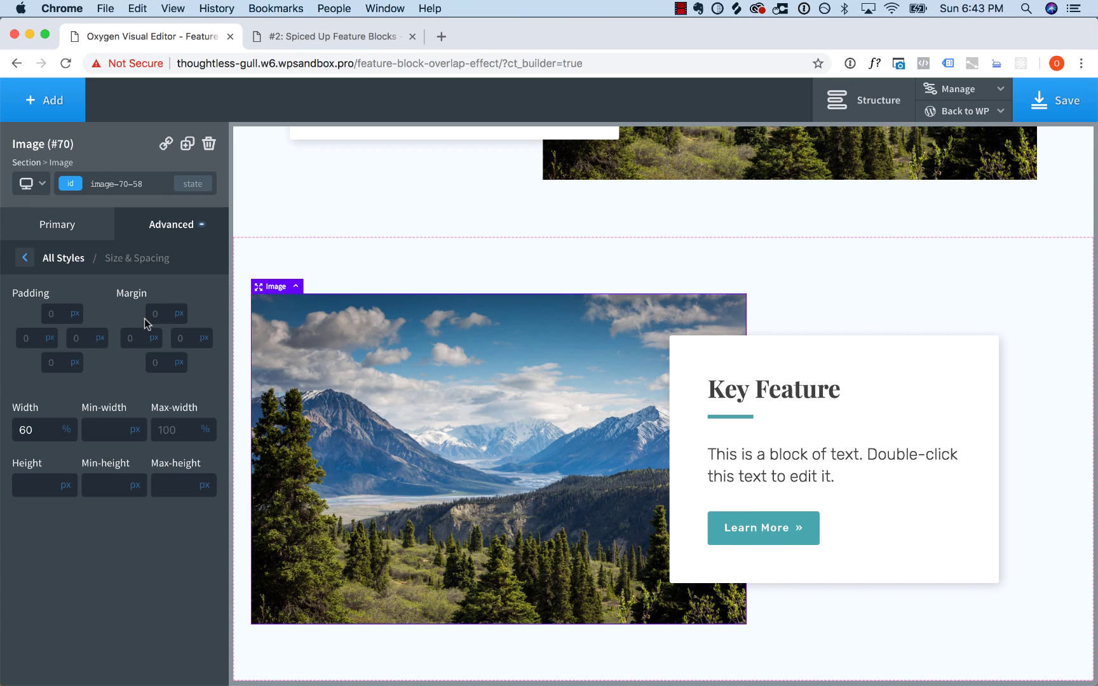
type("50")
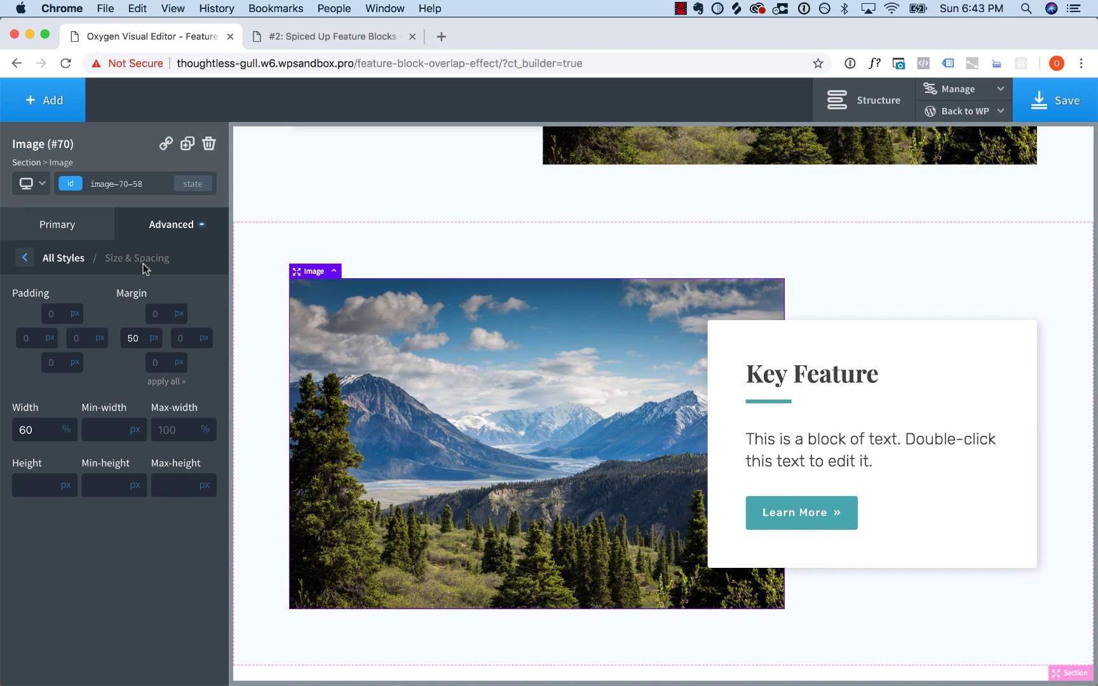
Replace the second section's image with the media library photo of a river winding between green mountains
left_click(81, 235)
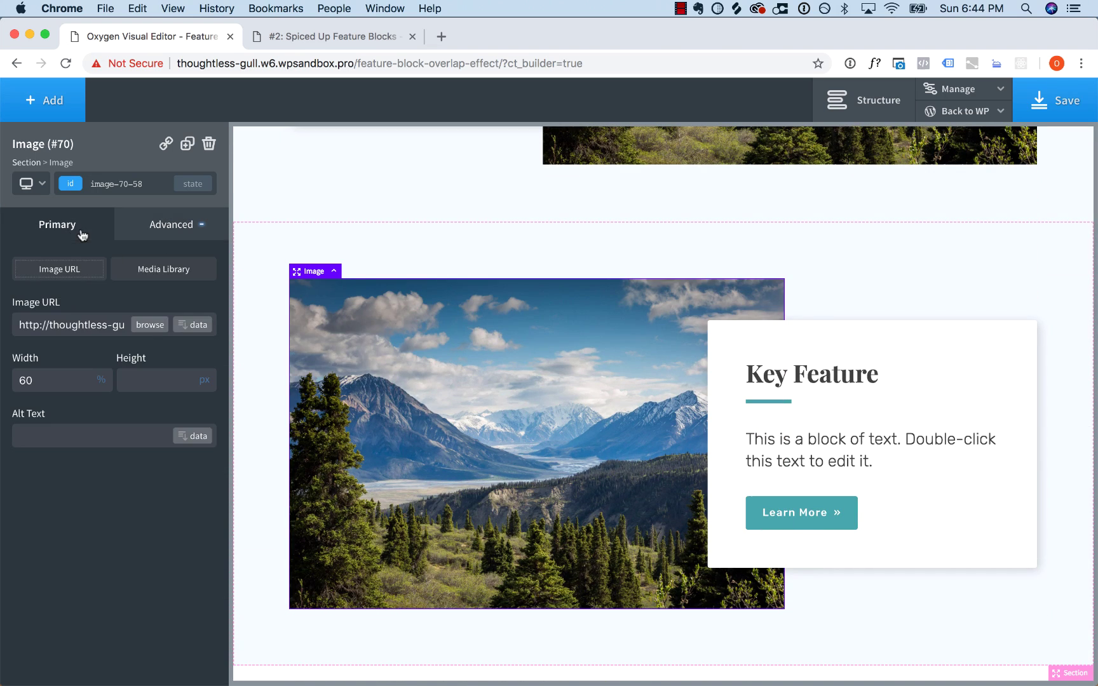
left_click(150, 326)
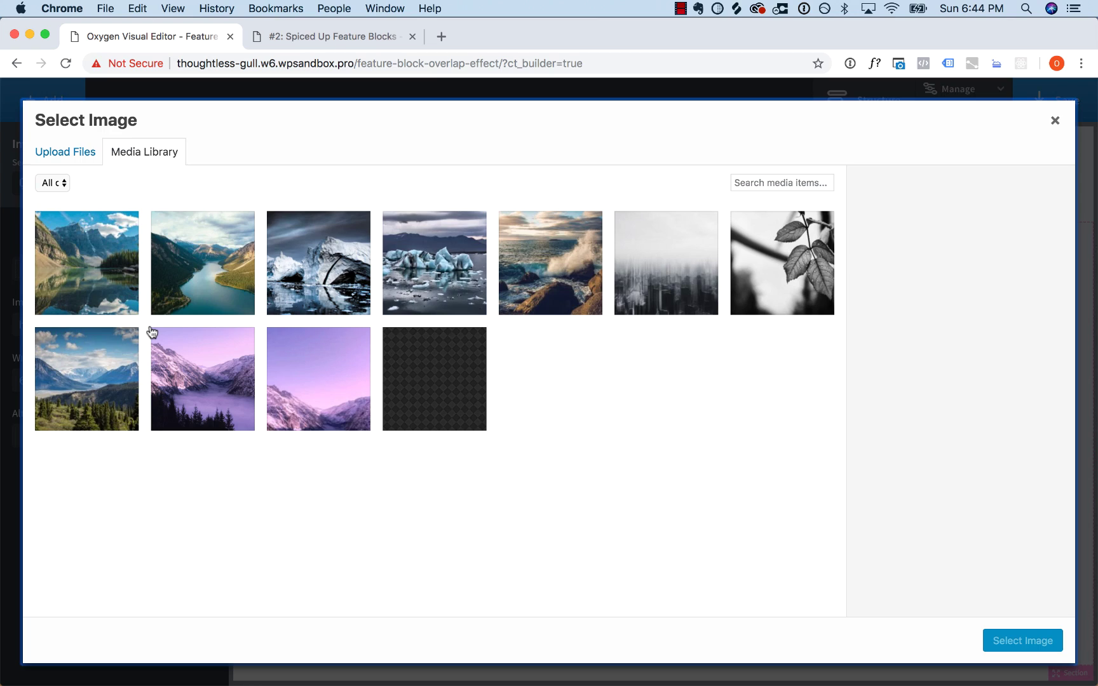
left_click(184, 310)
left_click(1010, 639)
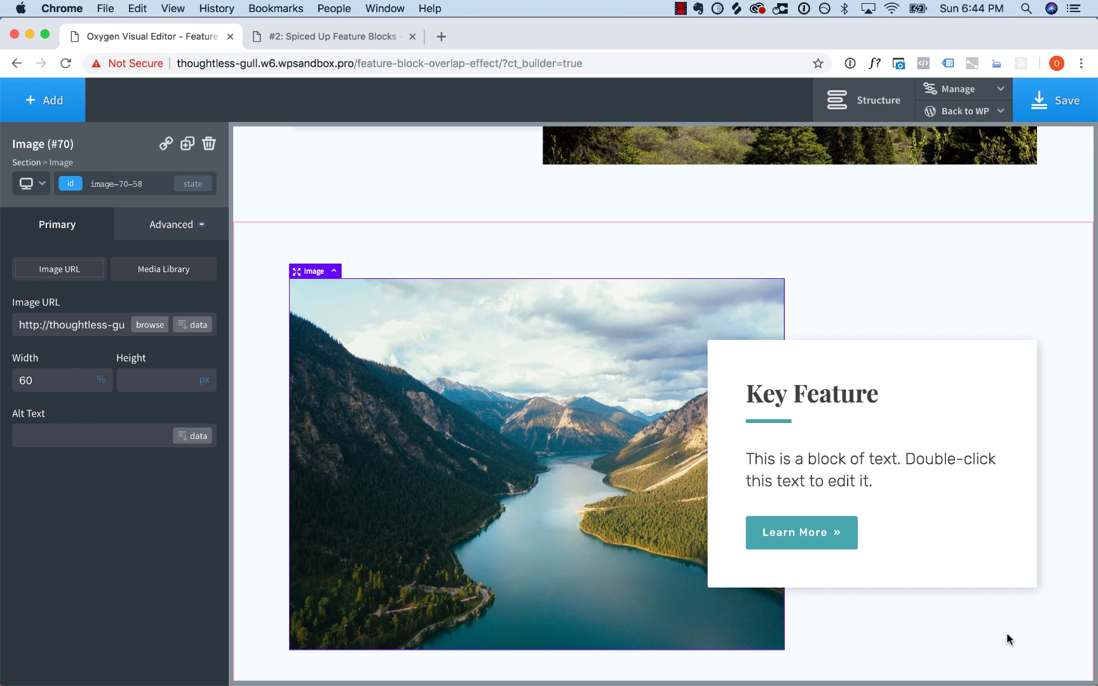
Change the second text box's heading to "Another Feature"
left_click(813, 394)
double_click(812, 394)
type("Another")
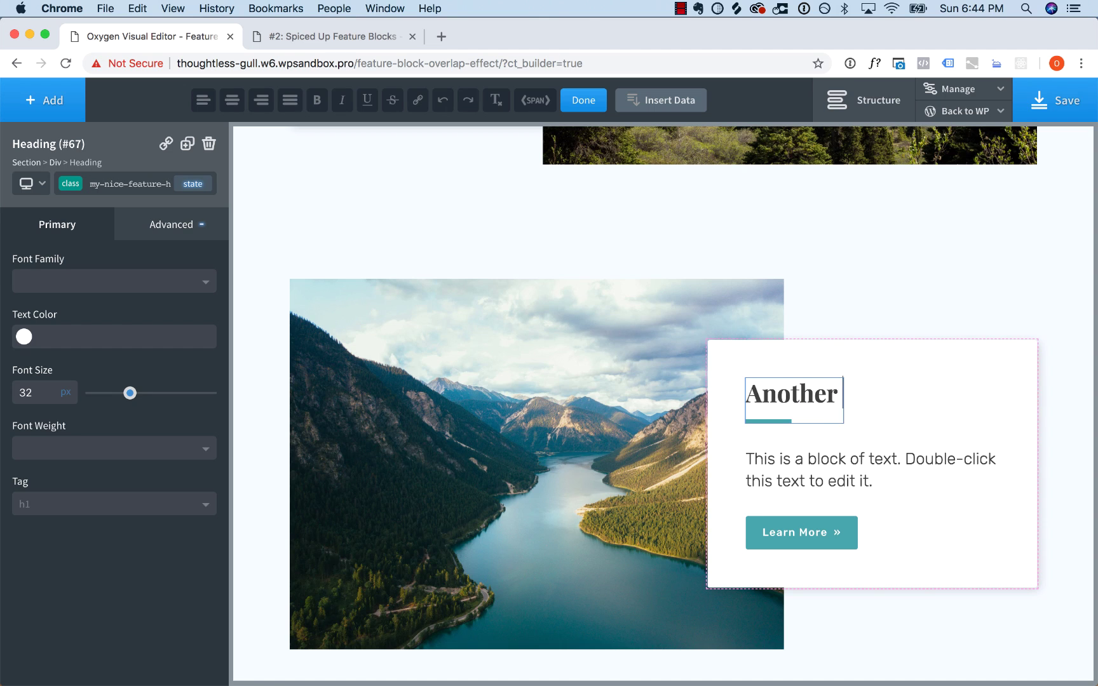
type(" Feature")
left_click(851, 284)
Set the background of the "Spiced Up Feature Blocks" title section to the global Off White color
scroll(850, 284, "up", 8)
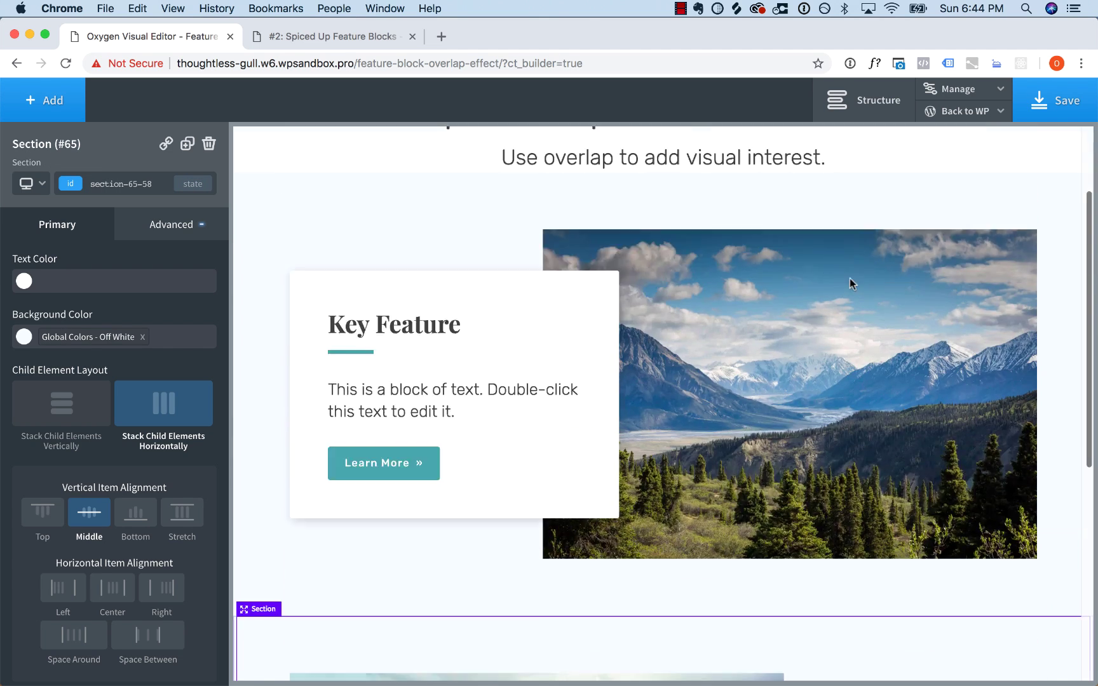
left_click(299, 245)
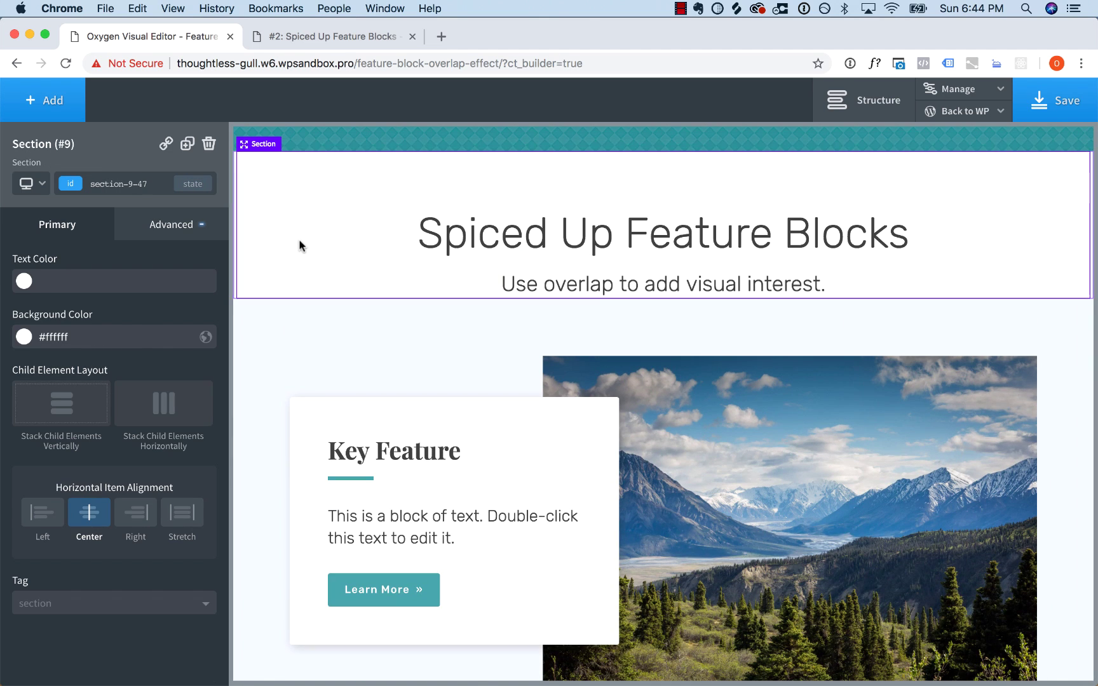
left_click(24, 337)
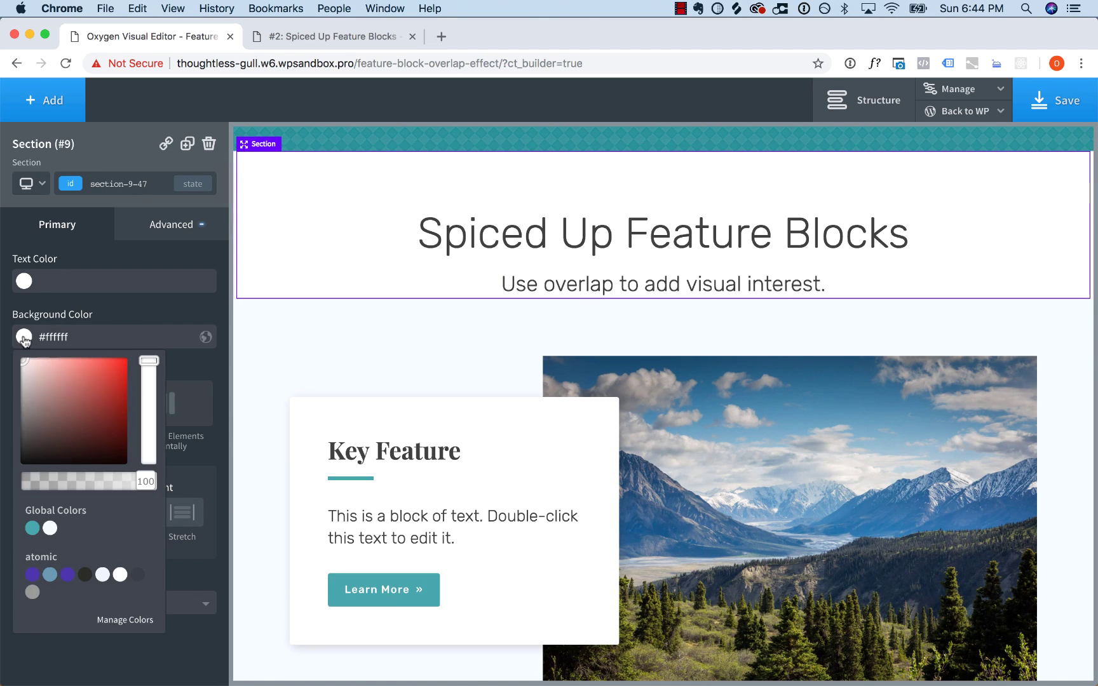
left_click(49, 528)
left_click(321, 366)
Save the page and review its front end in a new browser tab
left_click(1043, 100)
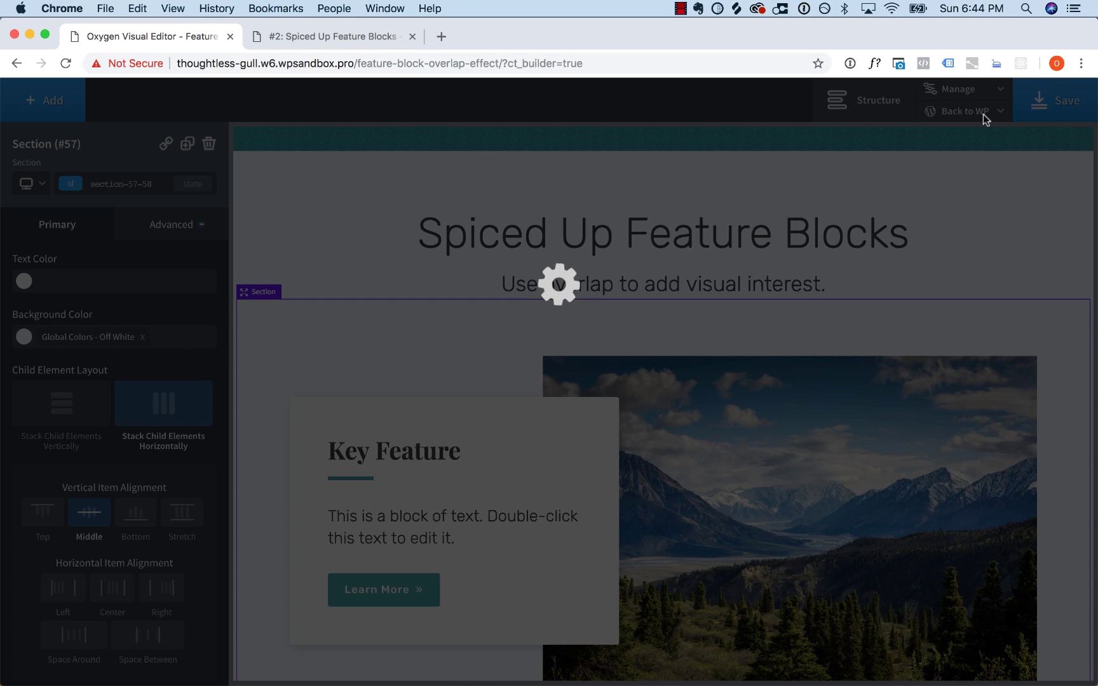
mouse_move(984, 115)
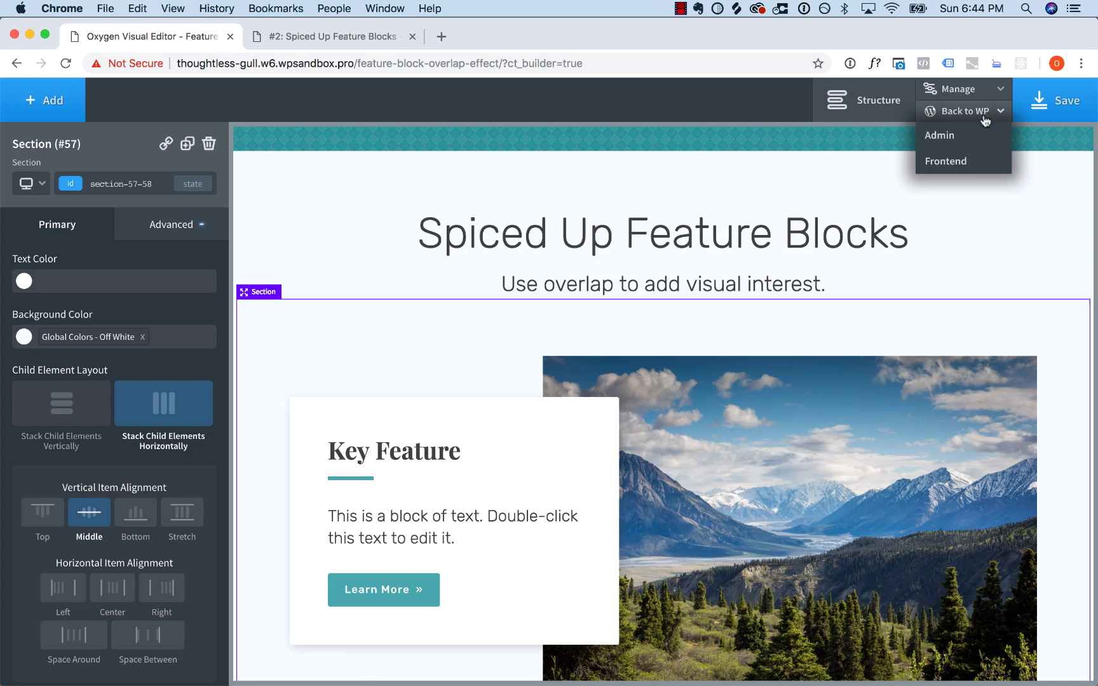
right_click(957, 160)
left_click(826, 167)
left_click(316, 42)
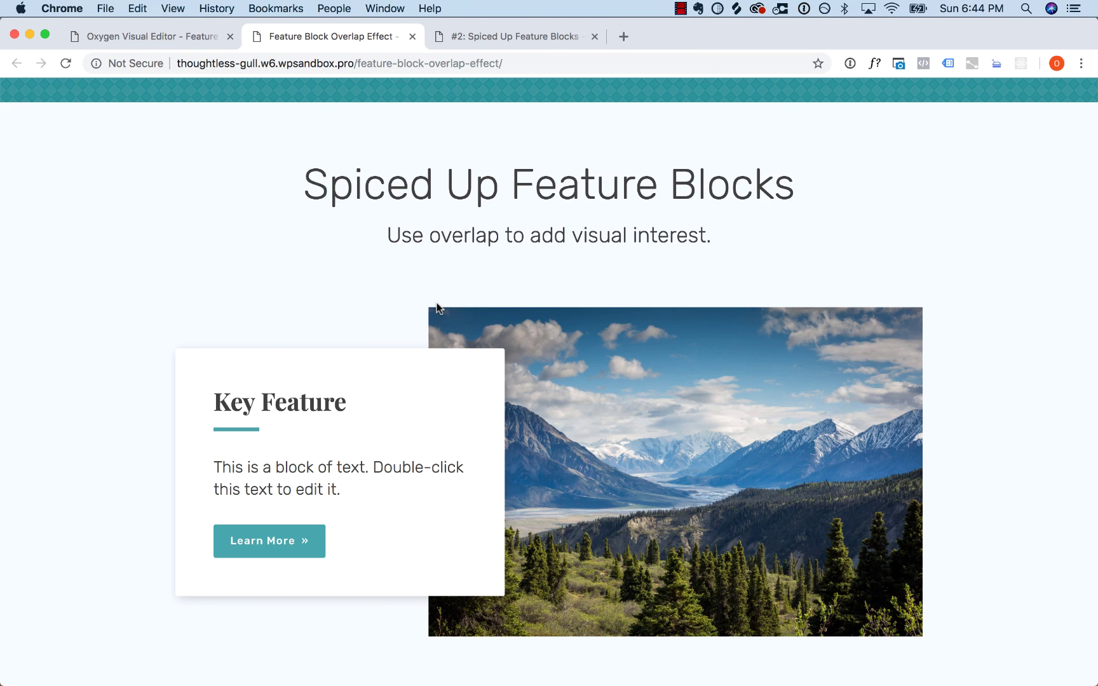
scroll(436, 304, "down", 10)
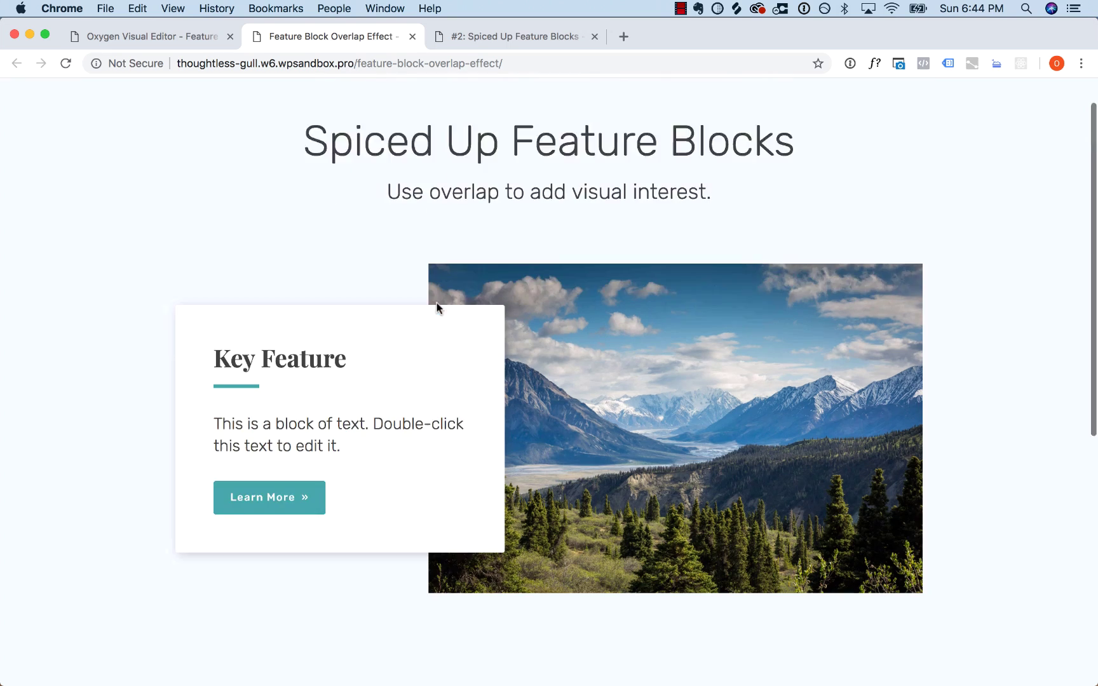
scroll(436, 303, "up", 10)
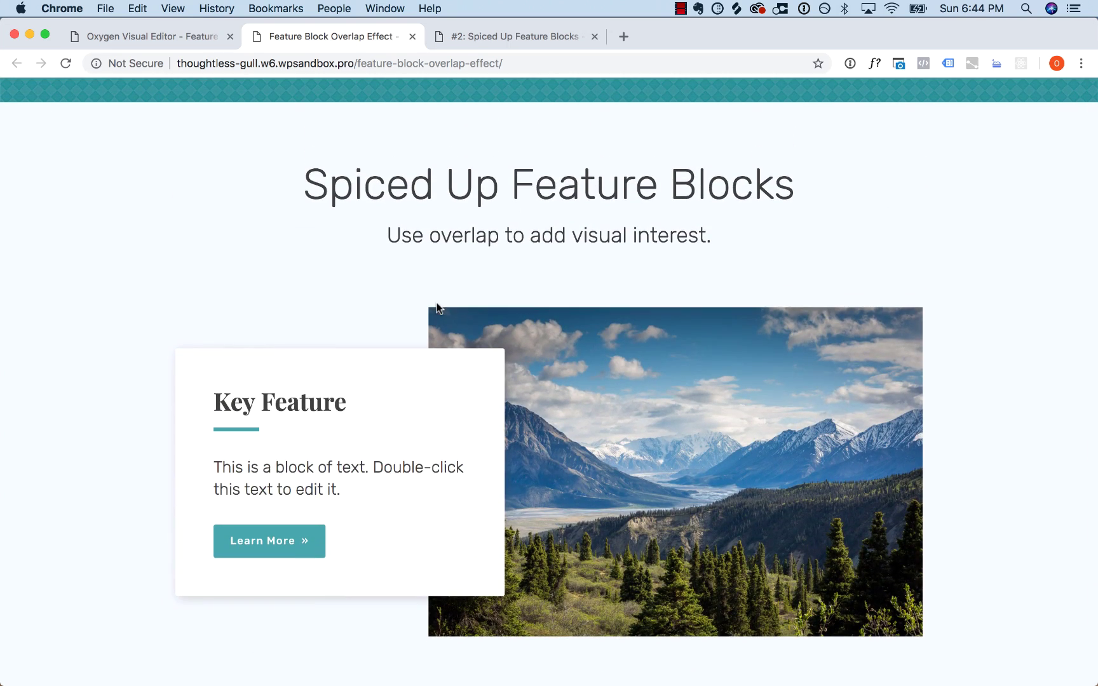
Return to the Oxygen editor and check both feature blocks at the "Page container (1120px) and below" breakpoint
left_click(152, 35)
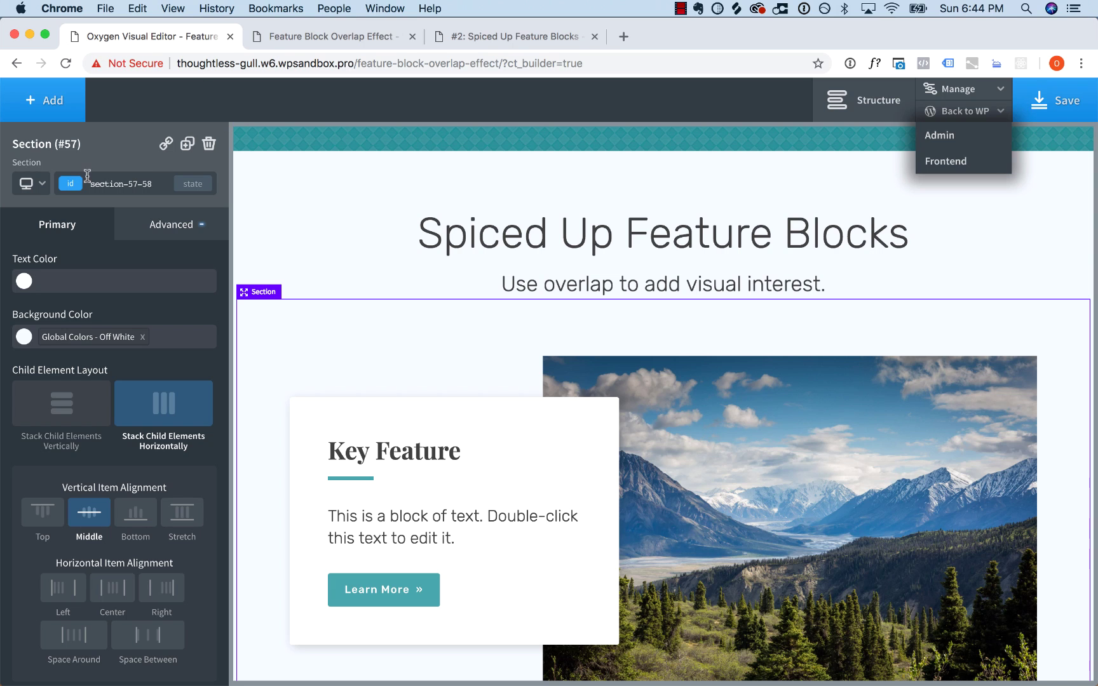
left_click(30, 184)
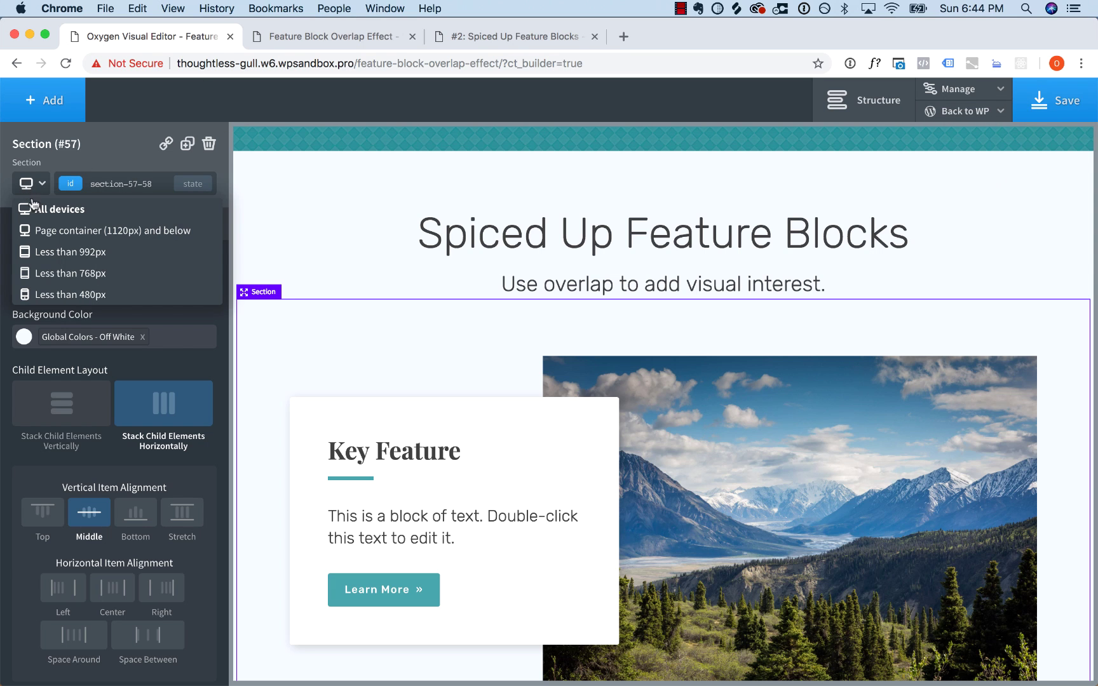
left_click(54, 232)
scroll(575, 307, "down", 5)
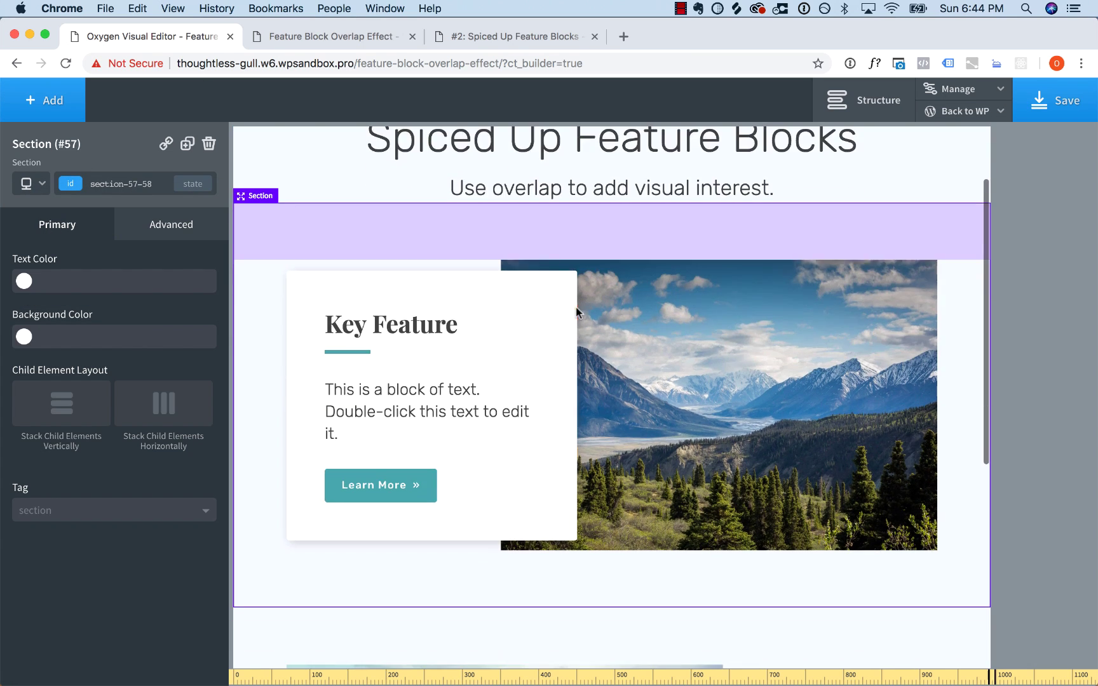
scroll(576, 307, "down", 3)
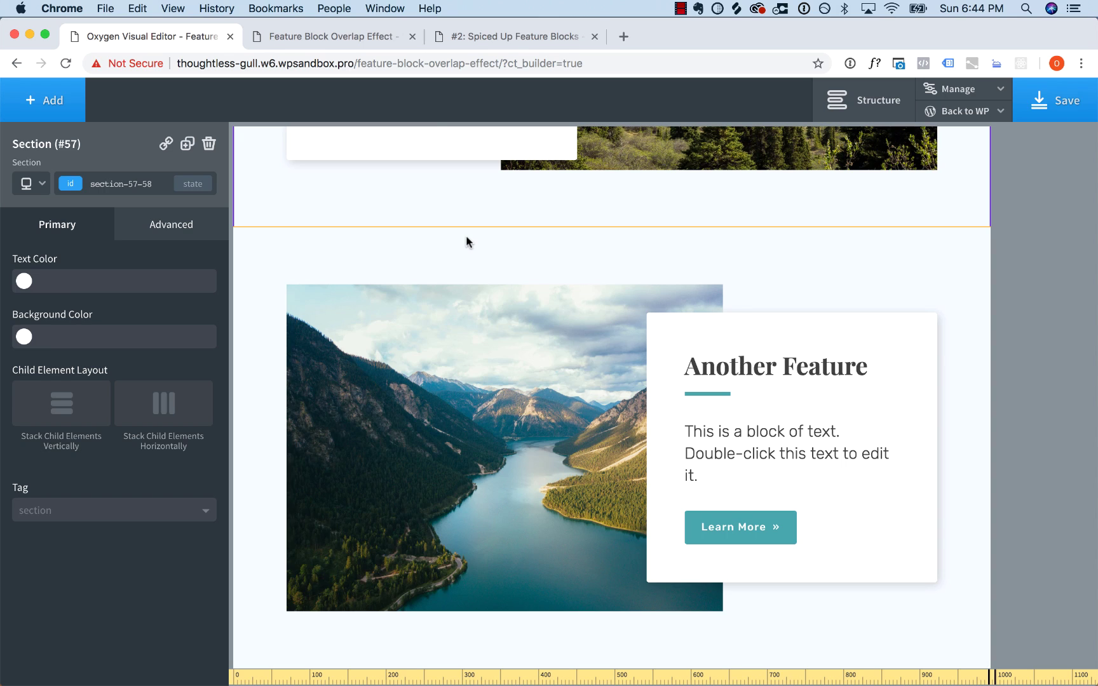
scroll(465, 241, "up", 5)
Switch the editor to the "Less than 992px" breakpoint and check both feature blocks
left_click(29, 184)
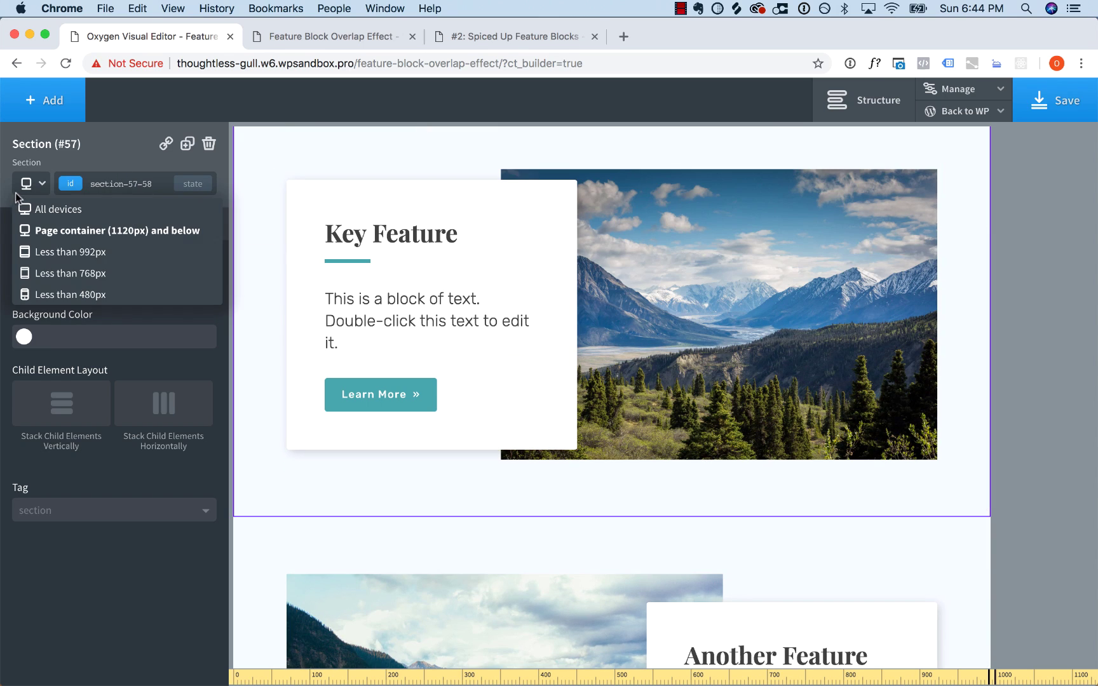
left_click(59, 245)
scroll(787, 471, "down", 4)
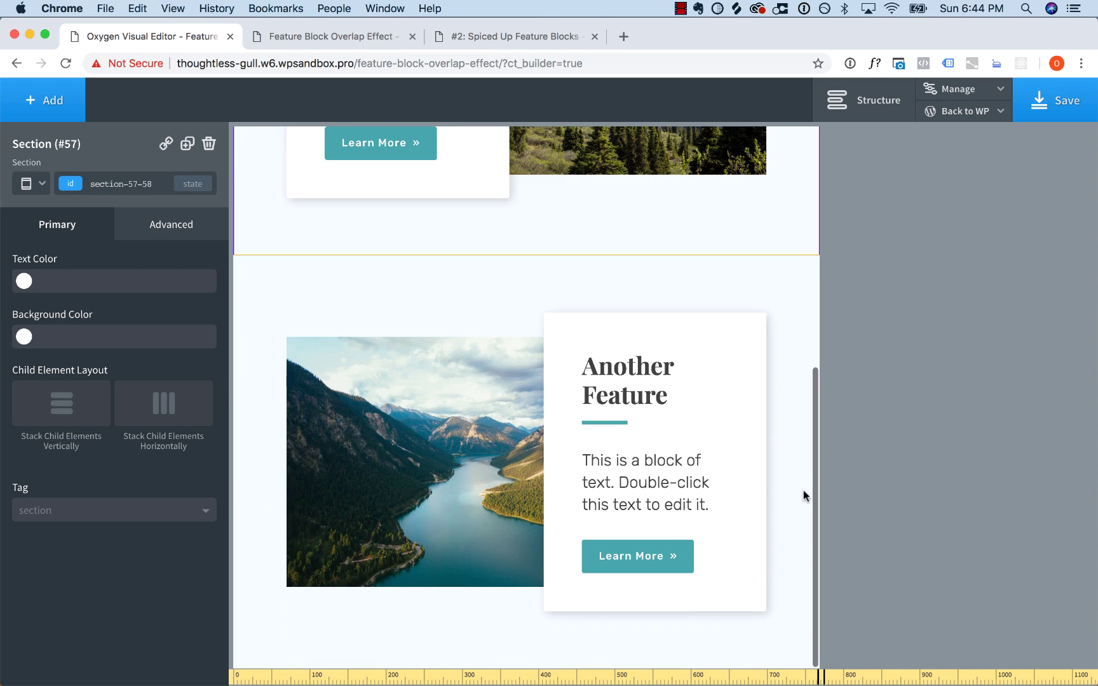
scroll(804, 496, "up", 4)
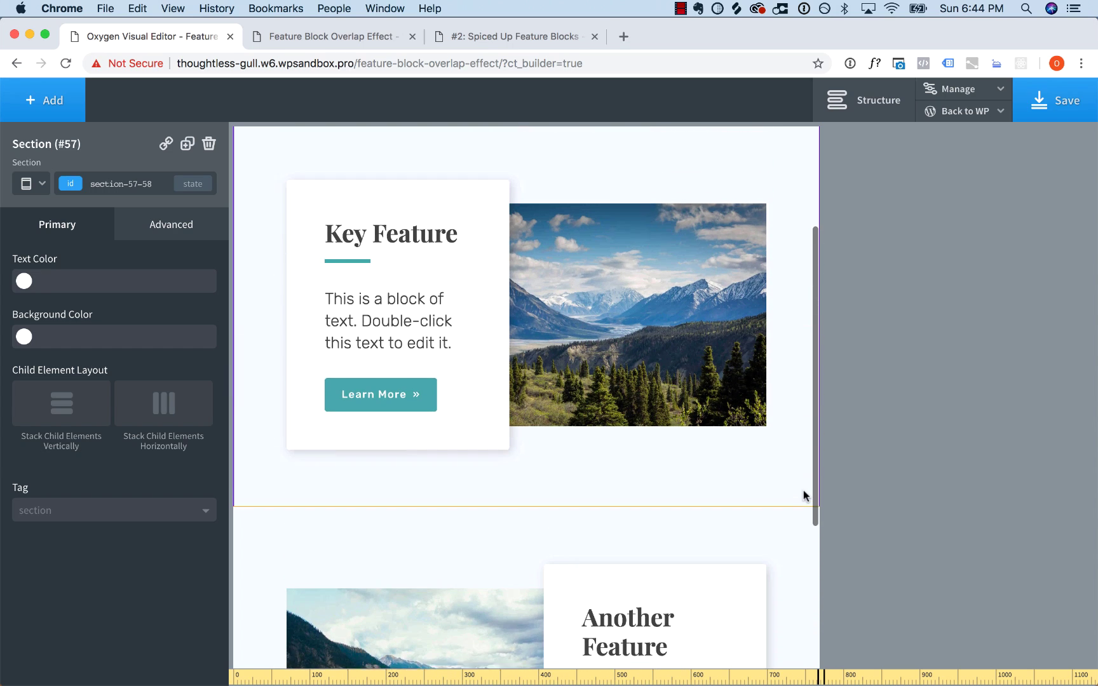
Set the width of the image in the "Key Feature" block to 50% at this breakpoint
left_click(633, 335)
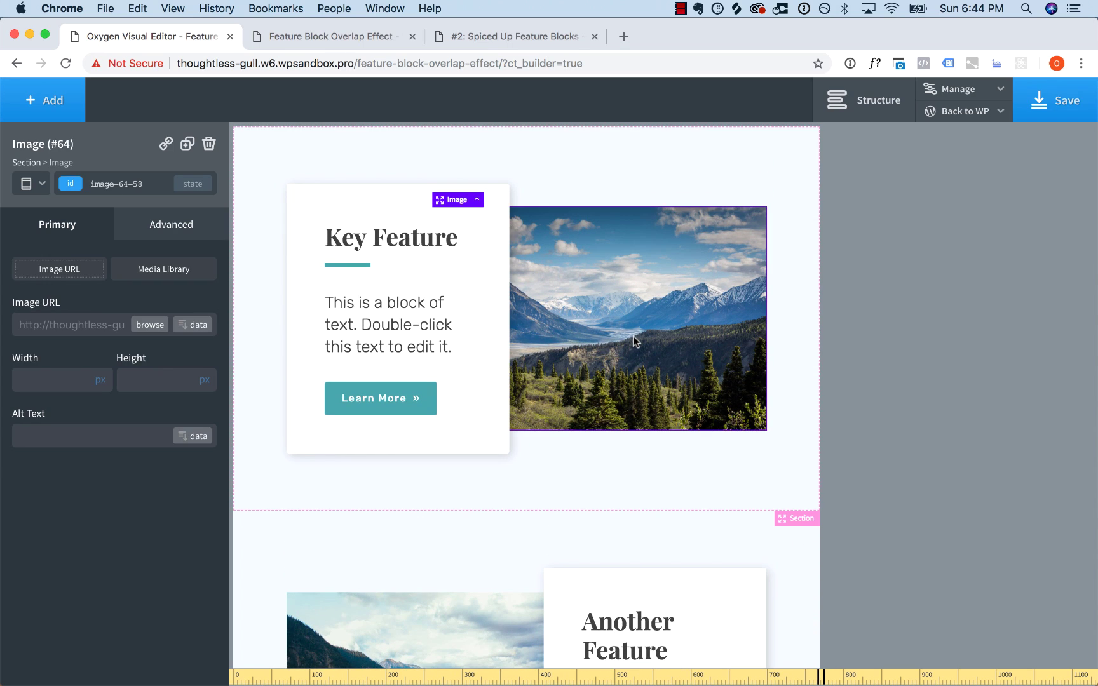
left_click(100, 380)
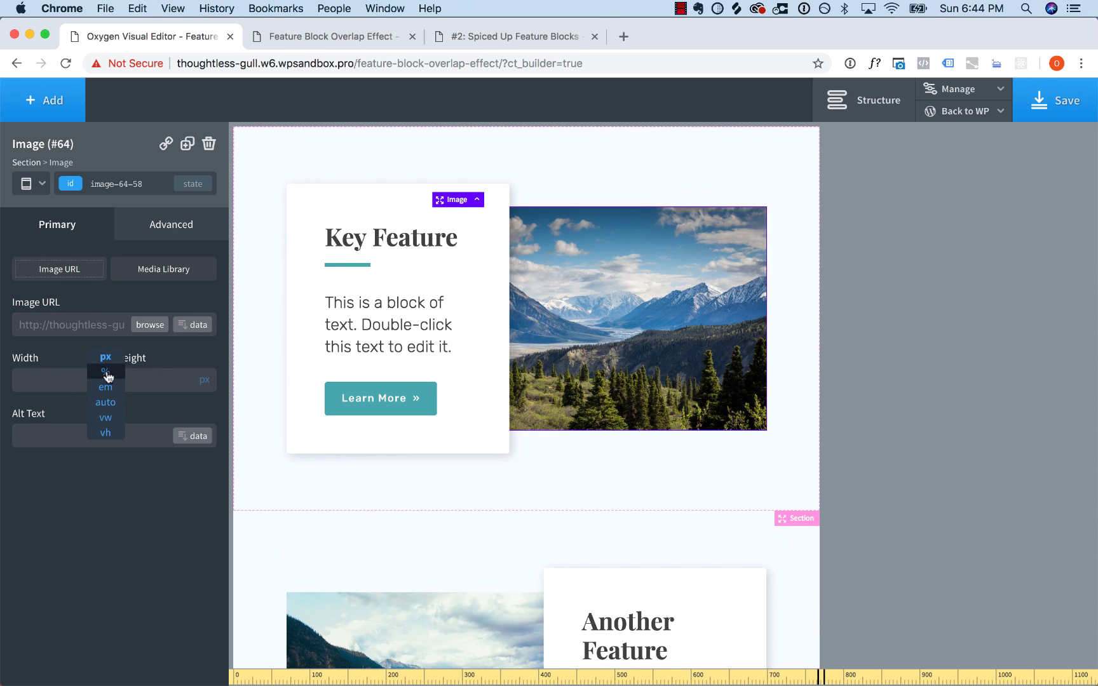
left_click(105, 372)
type("50")
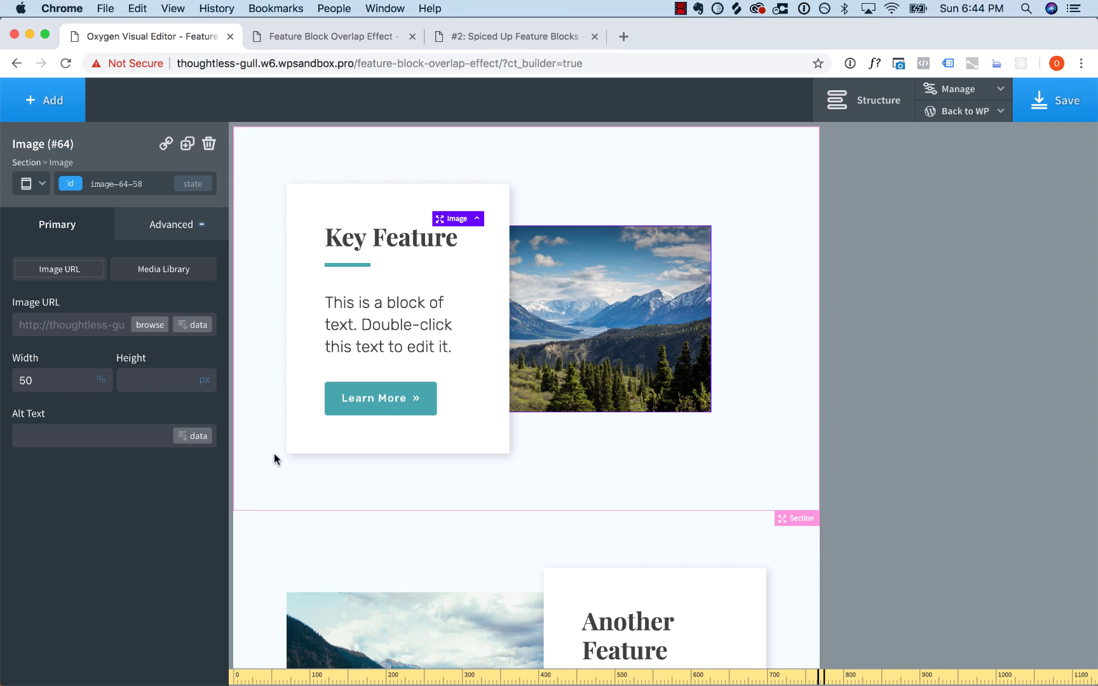
Set the width of the image in the "Another Feature" block to 50%
scroll(395, 466, "down", 5)
left_click(394, 466)
left_click(102, 380)
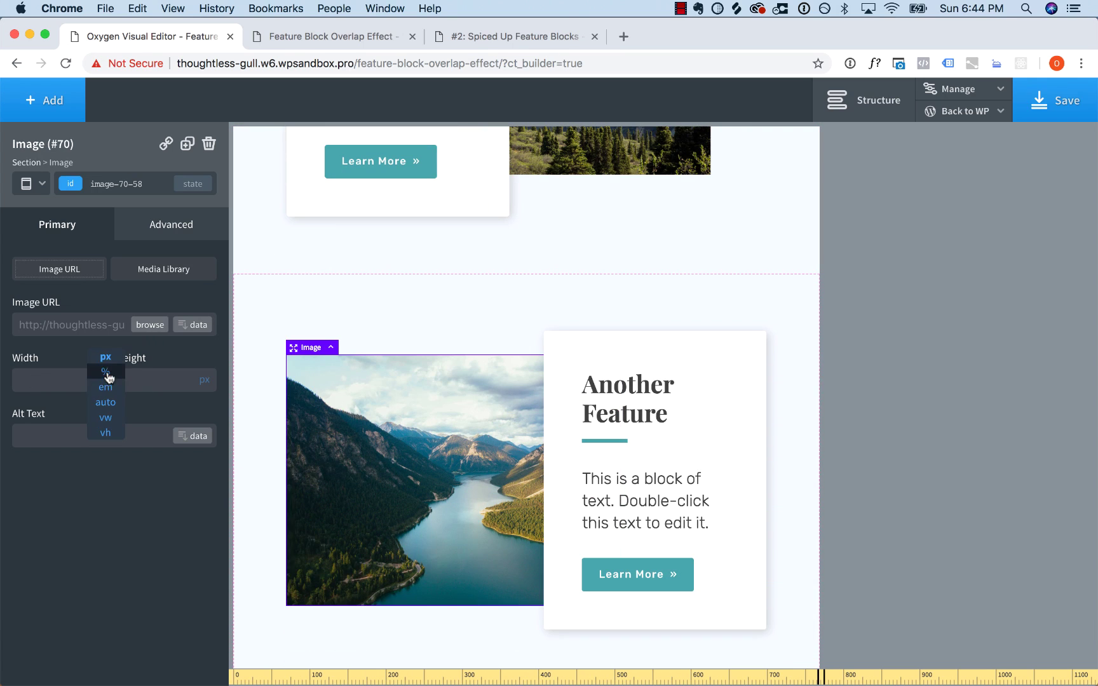
left_click(106, 372)
type("50")
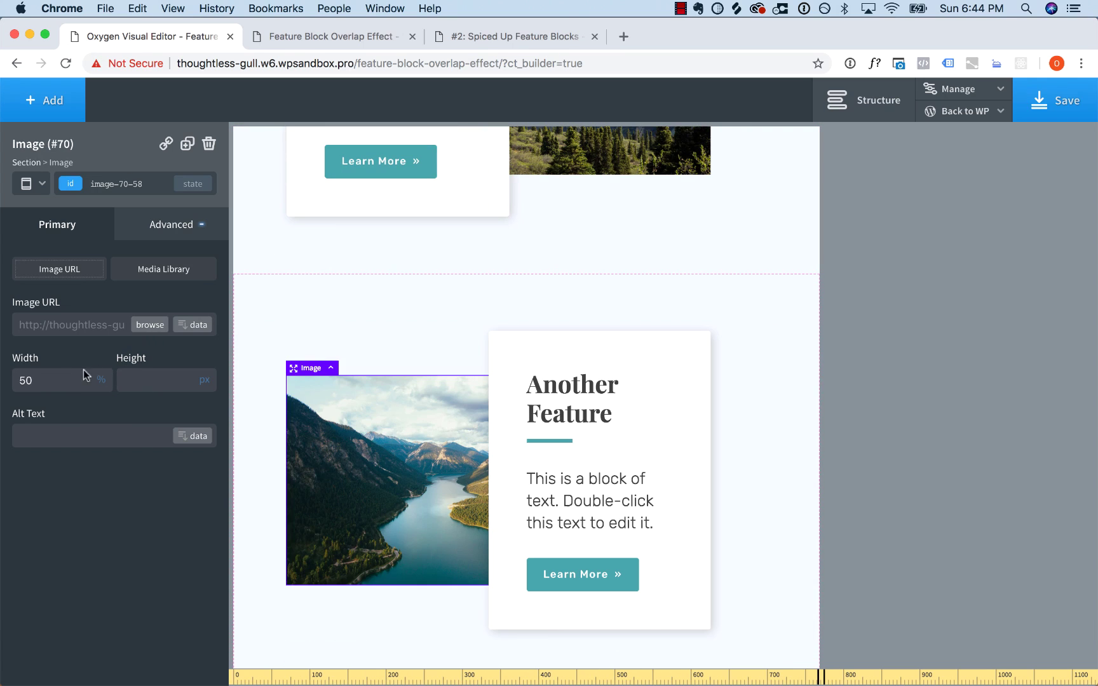
Set the text boxes' width to 50% on their shared feature box class and check both blocks
left_click(655, 354)
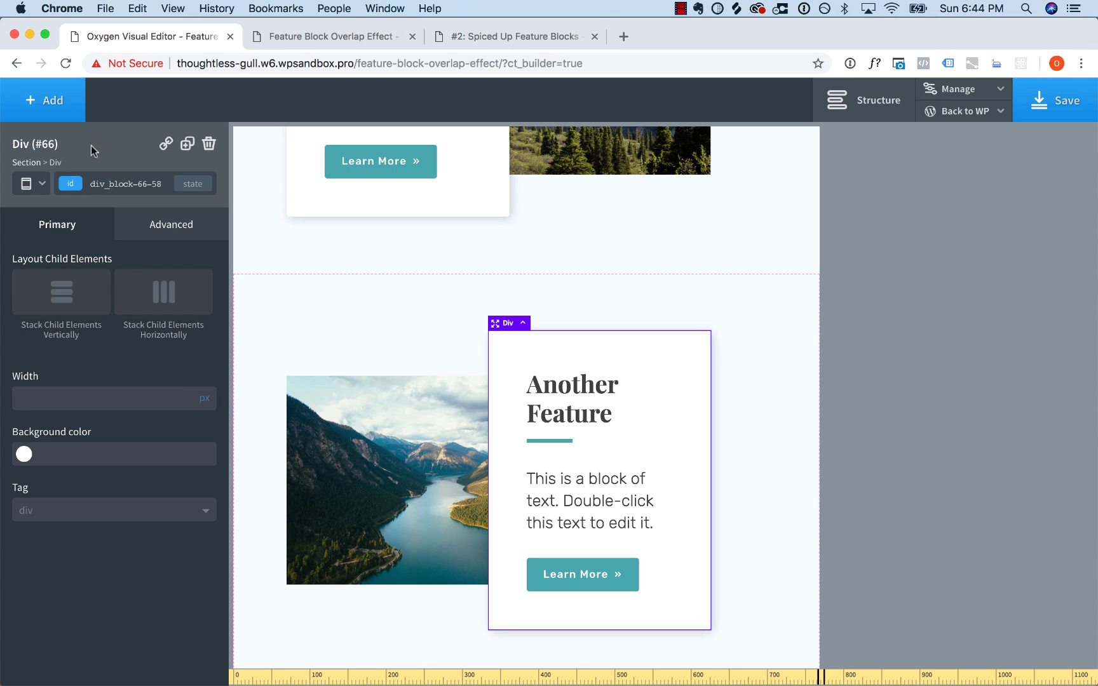
left_click(95, 184)
left_click(114, 269)
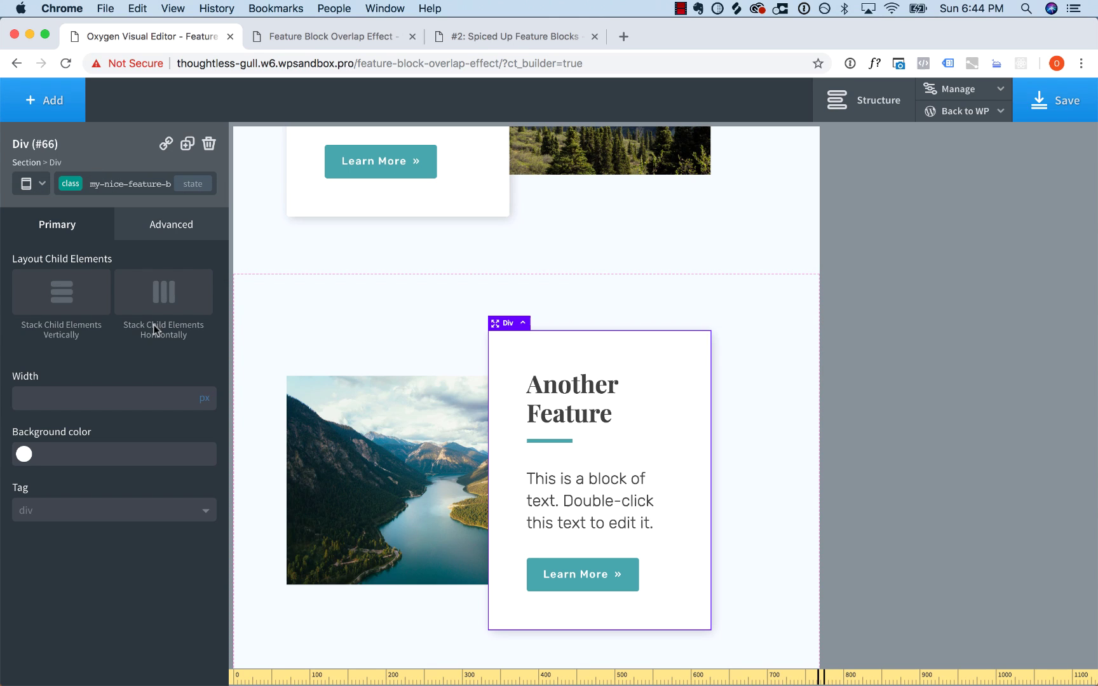
left_click(205, 404)
left_click(147, 394)
type("50")
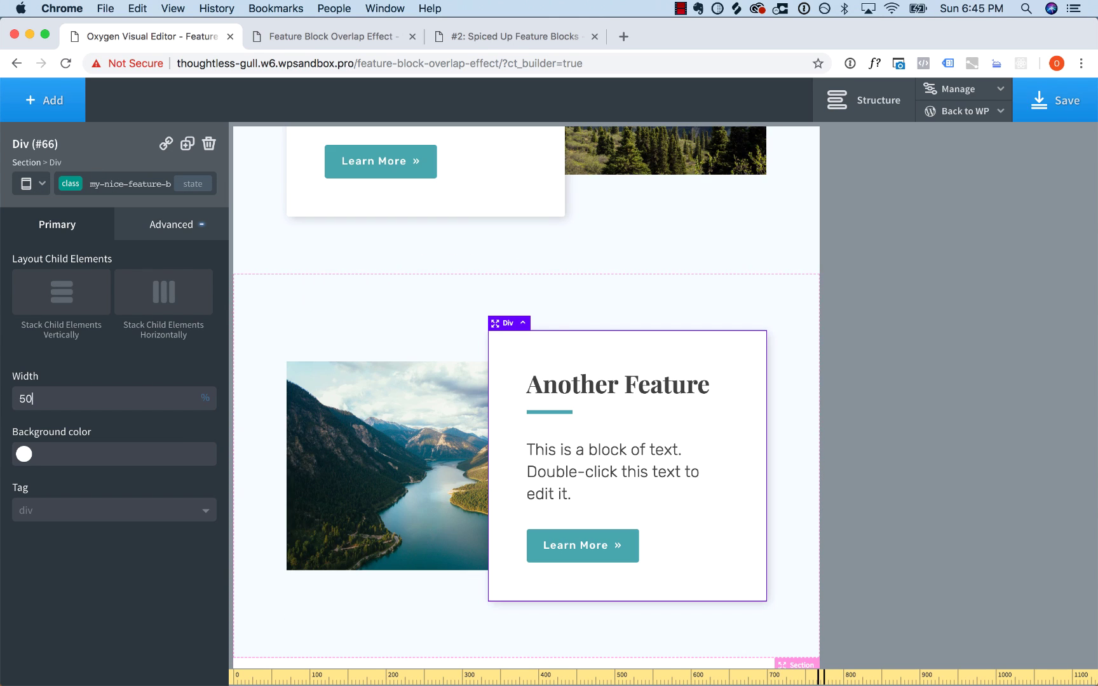
scroll(787, 433, "up", 5)
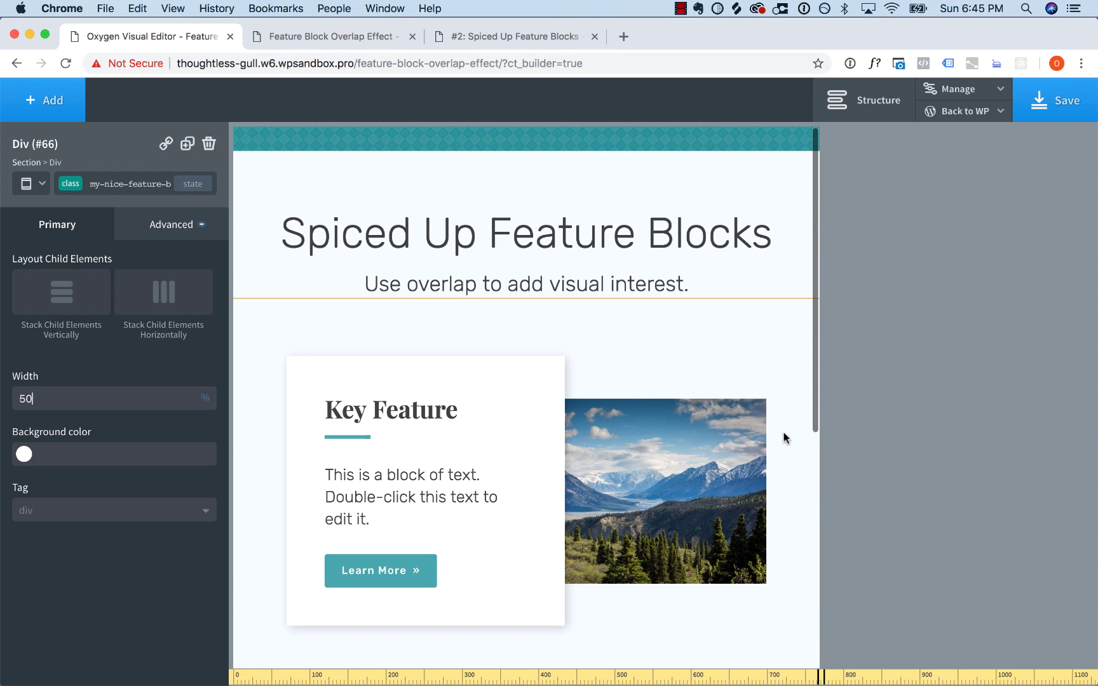
scroll(786, 438, "down", 6)
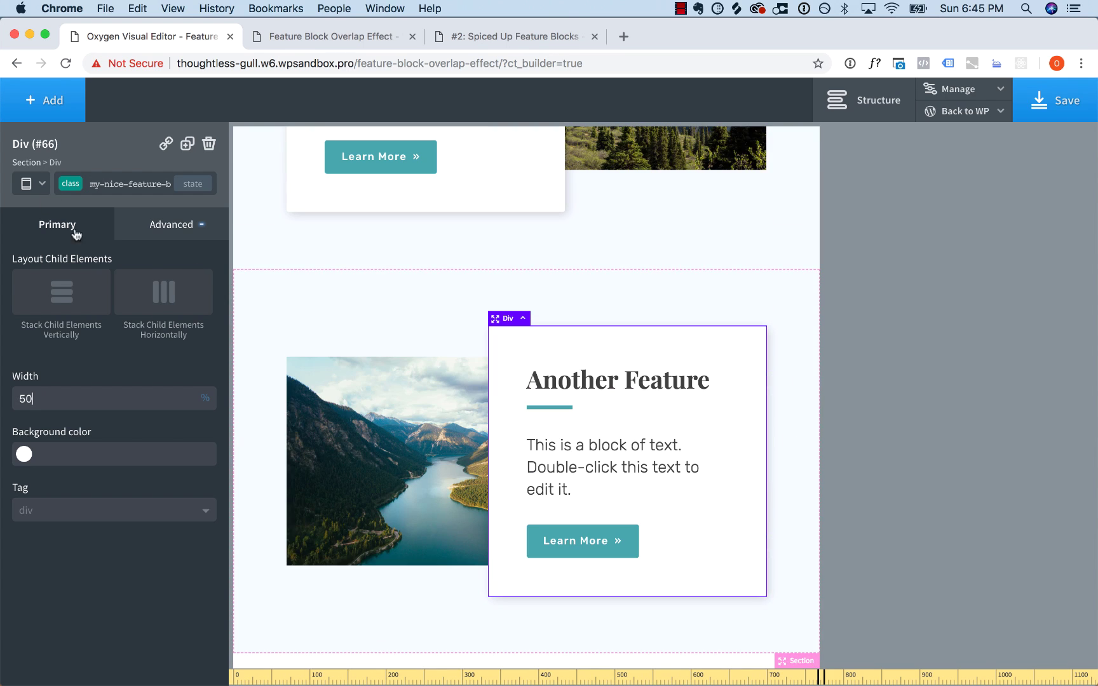
Switch to the next smaller breakpoint and stack the child elements of the "Key Feature" section vertically
left_click(27, 183)
left_click(64, 278)
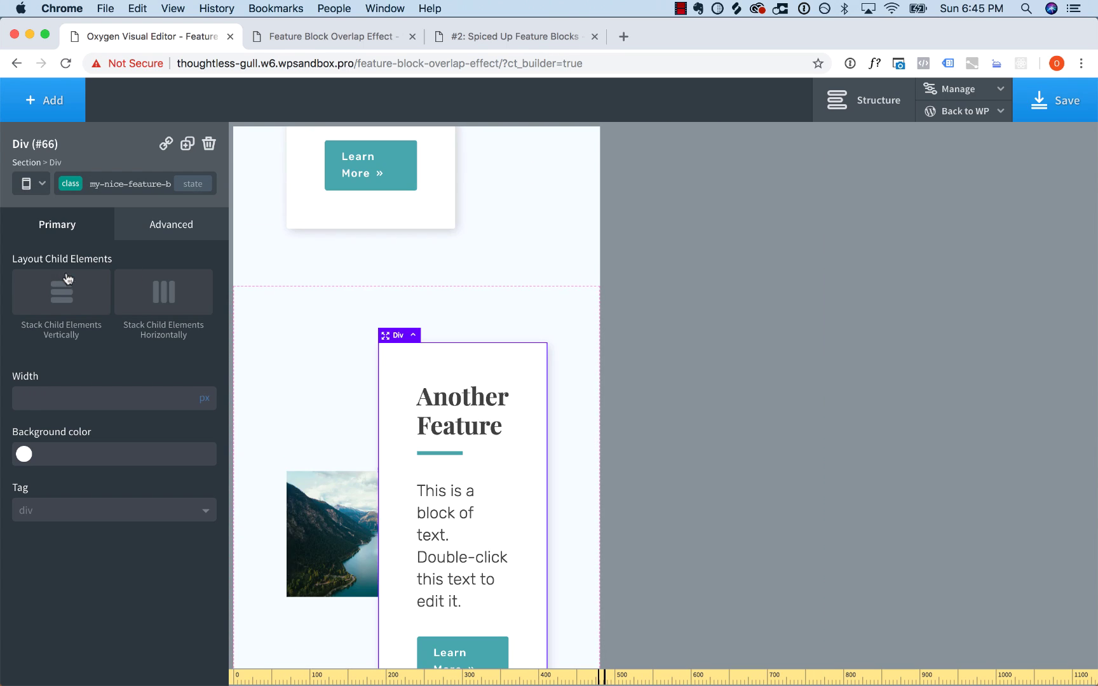
scroll(515, 382, "up", 10)
scroll(559, 374, "down", 2)
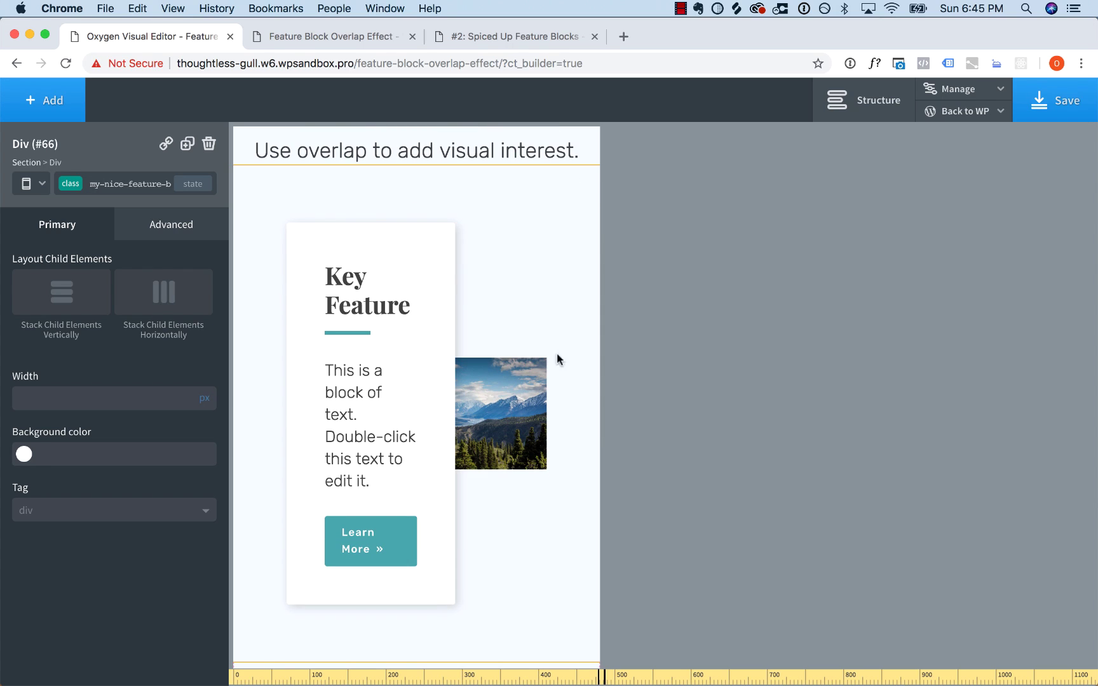
left_click(540, 233)
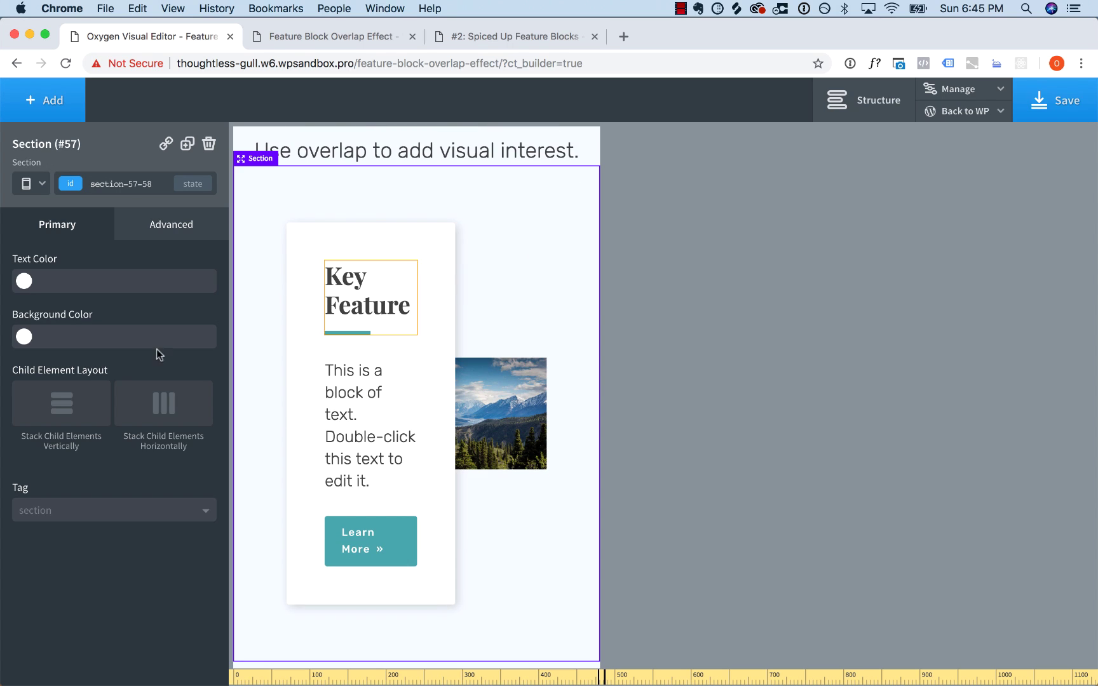
left_click(63, 400)
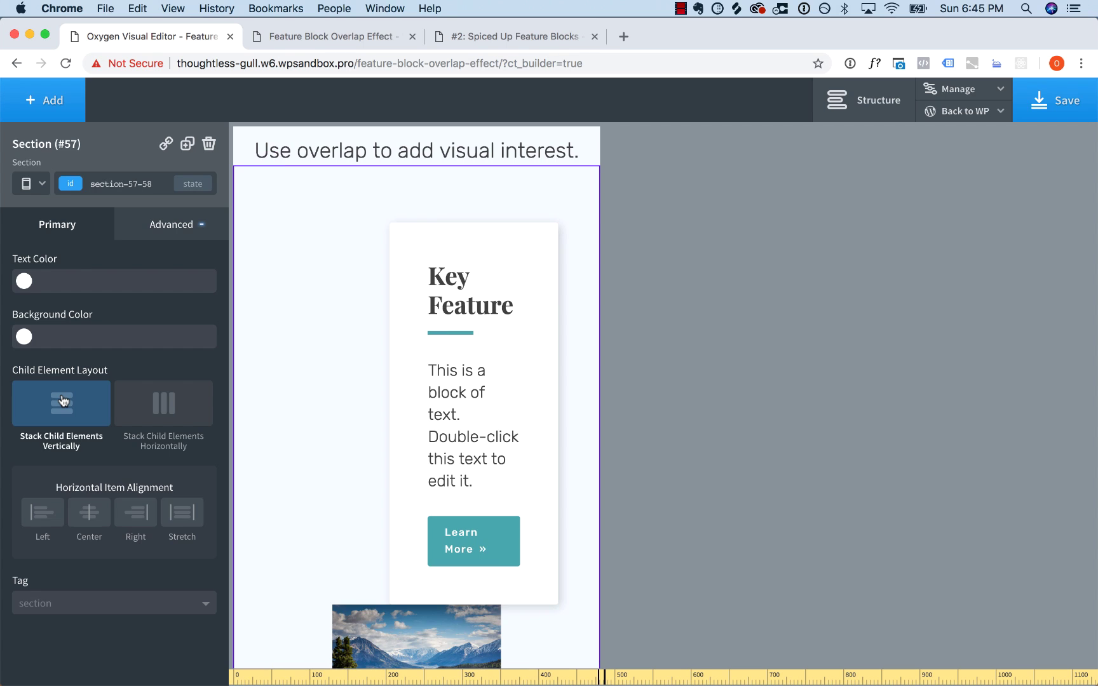
Stack the child elements of the "Another Feature" section vertically
scroll(302, 382, "down", 10)
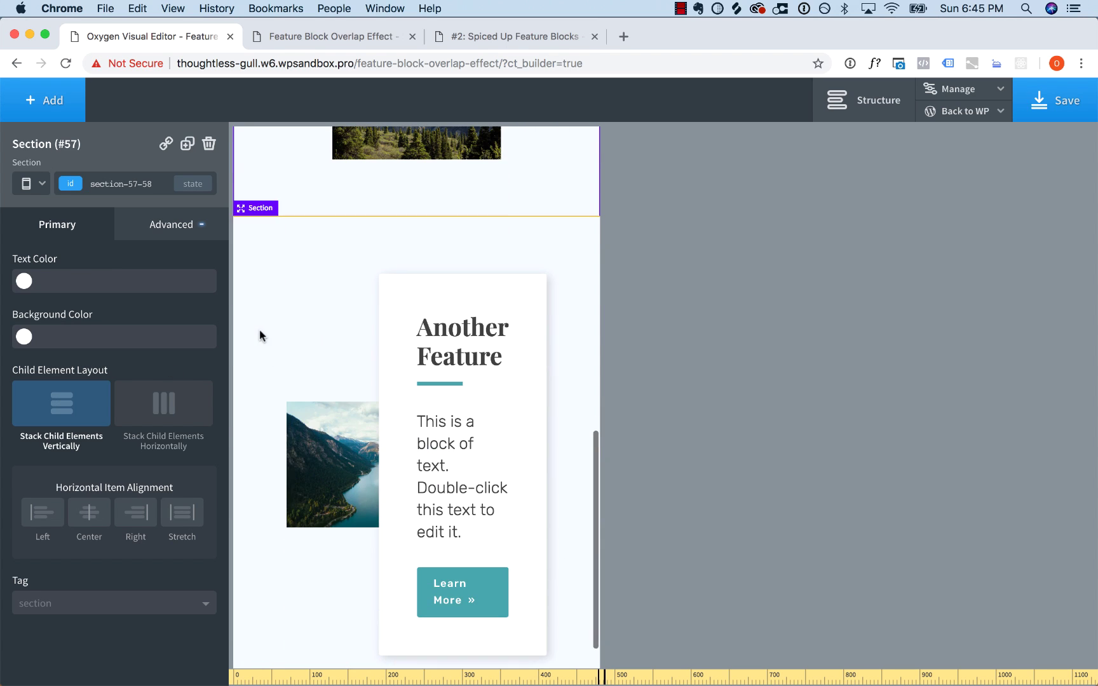
left_click(260, 336)
left_click(38, 410)
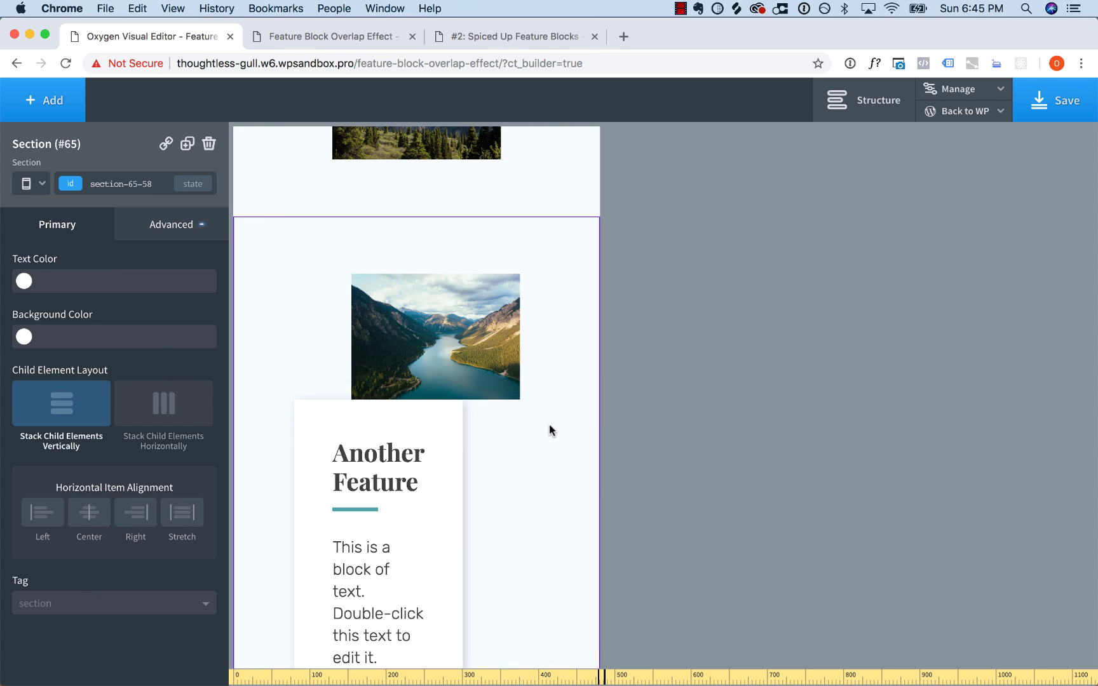
scroll(549, 425, "up", 10)
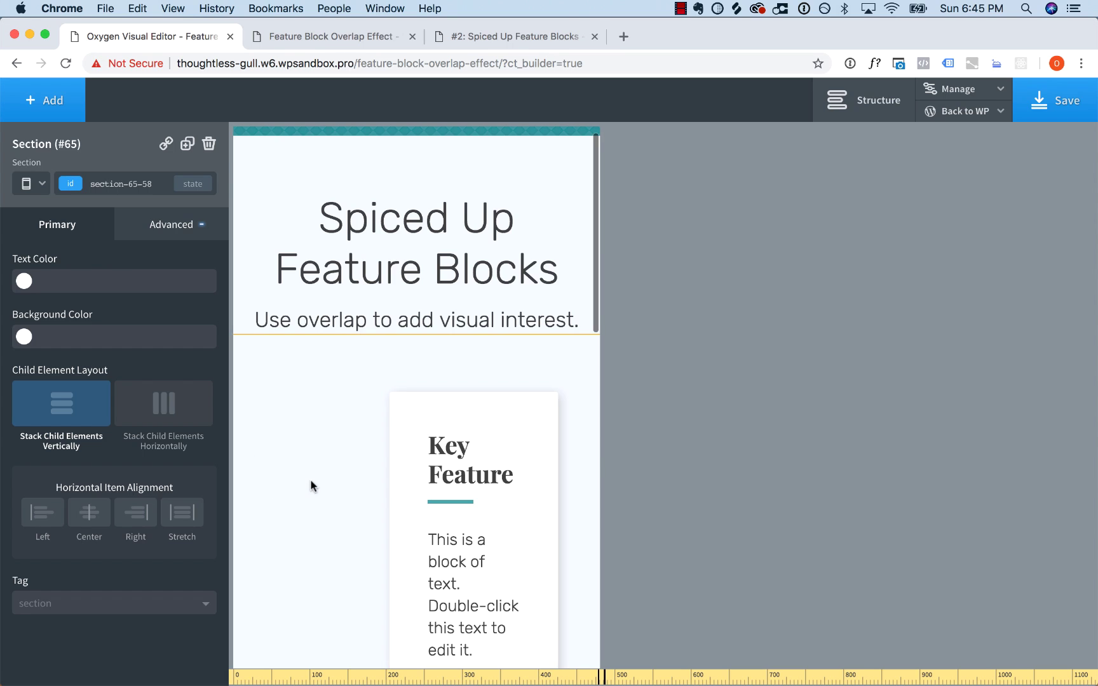
Try to set the "Key Feature" text box's width to 90% on its own ID
scroll(312, 486, "down", 4)
left_click(403, 344)
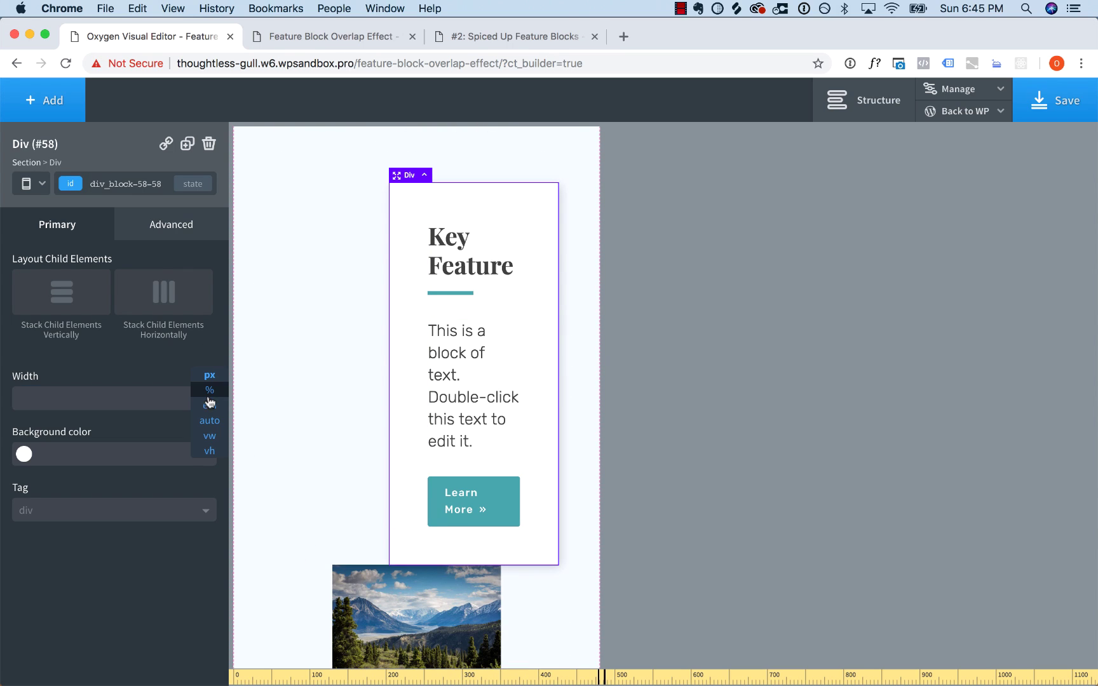
left_click(214, 400)
left_click(145, 397)
type("90")
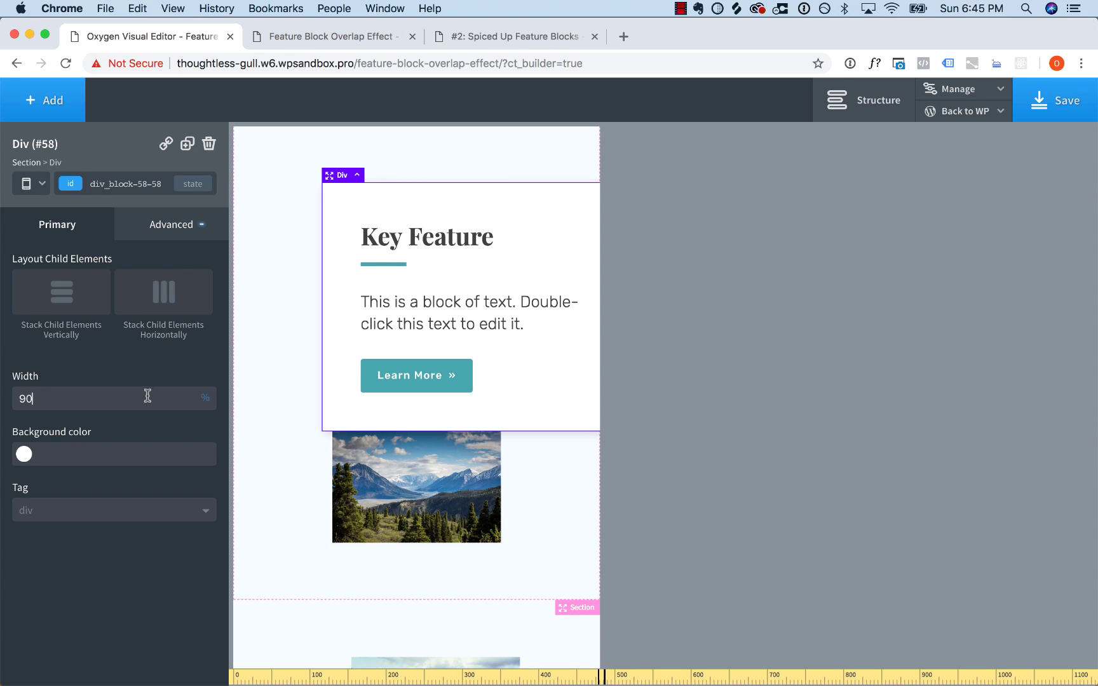
scroll(299, 441, "down", 5)
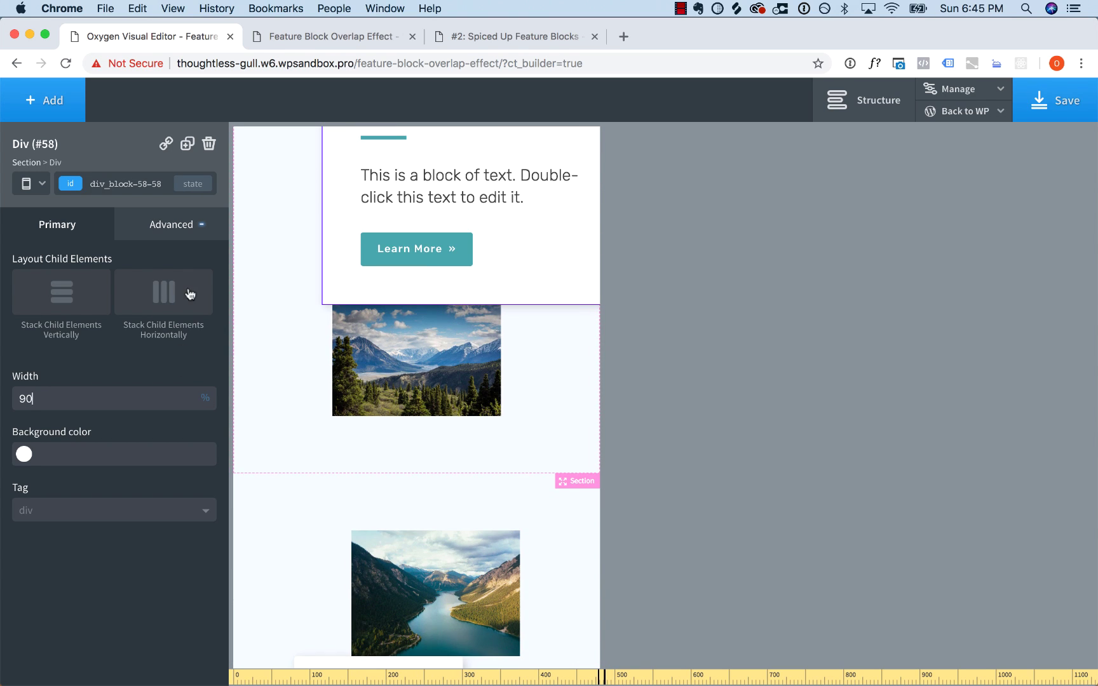
Set the text boxes' width to 90% on their shared feature box class
left_click(117, 185)
left_click(98, 277)
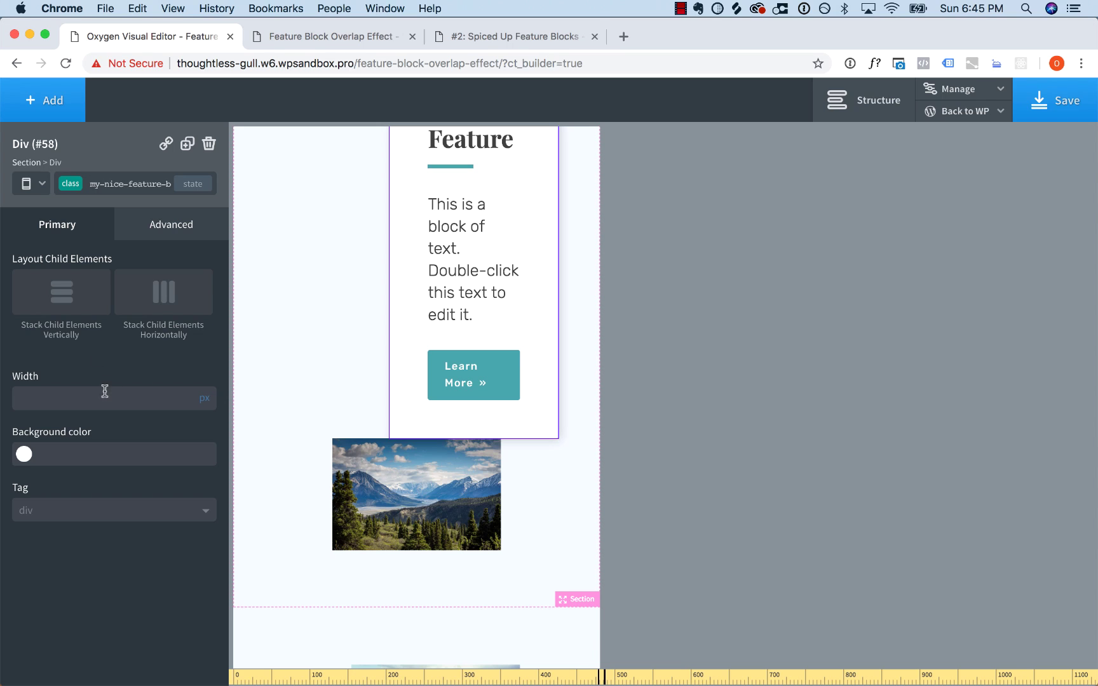
left_click(205, 390)
type("90")
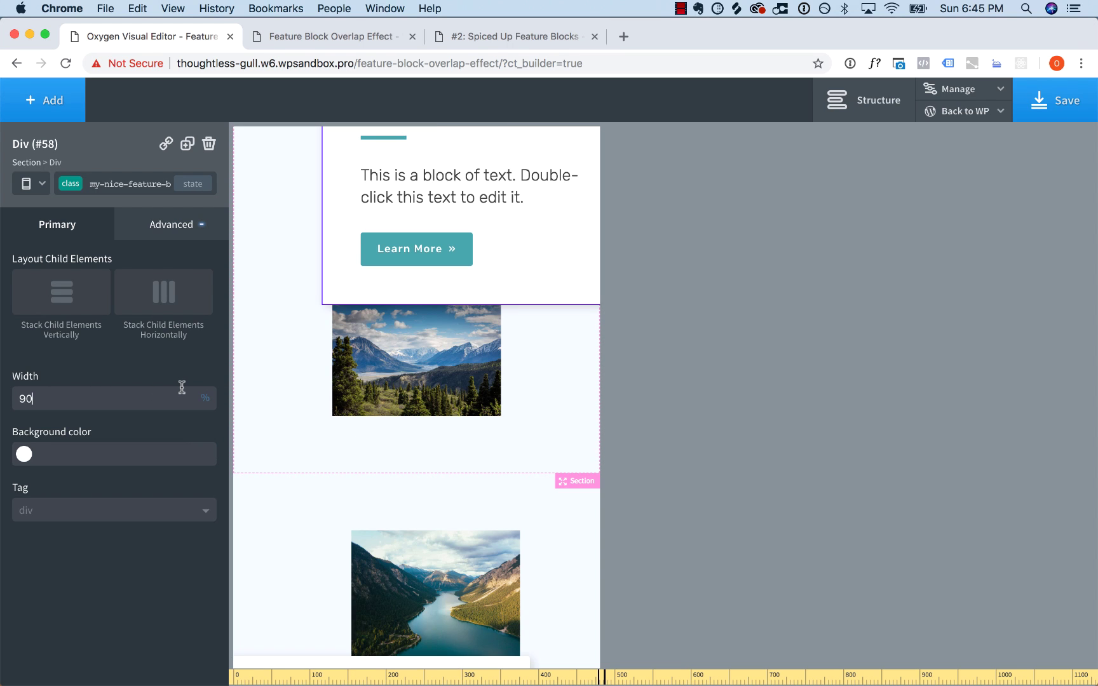
Set the width of the "Key Feature" block's image to 100%
left_click(411, 408)
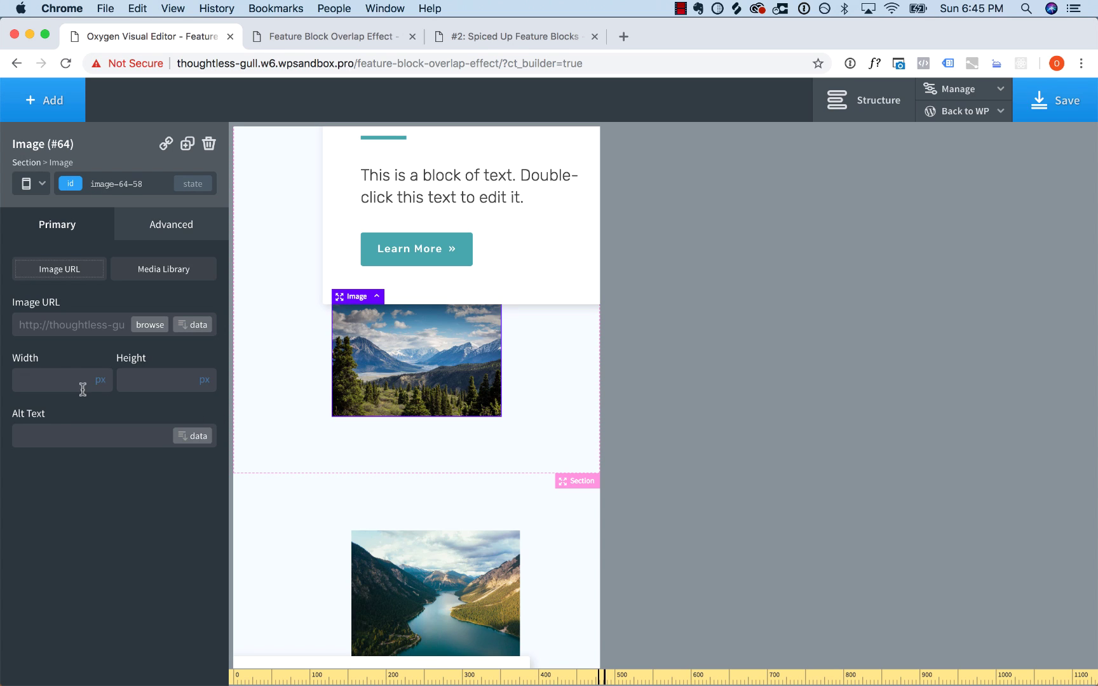
left_click(100, 380)
left_click(100, 373)
type("100")
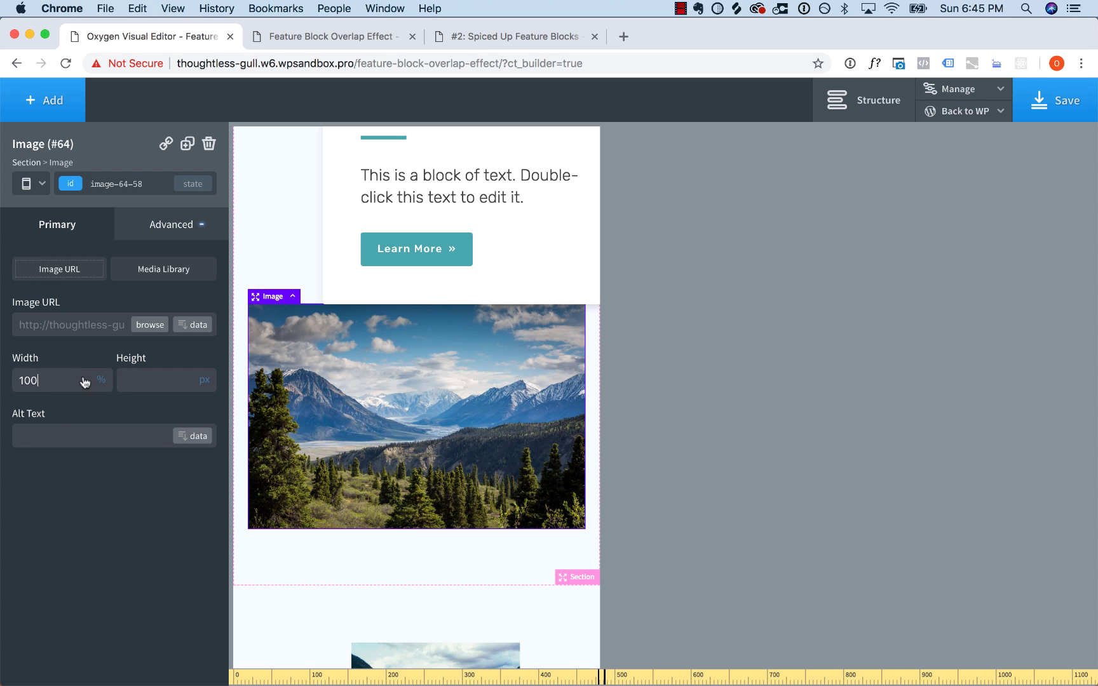
Set the width of the "Another Feature" block's image to 100% and review both stacked blocks
scroll(274, 497, "down", 5)
left_click(423, 547)
left_click(101, 380)
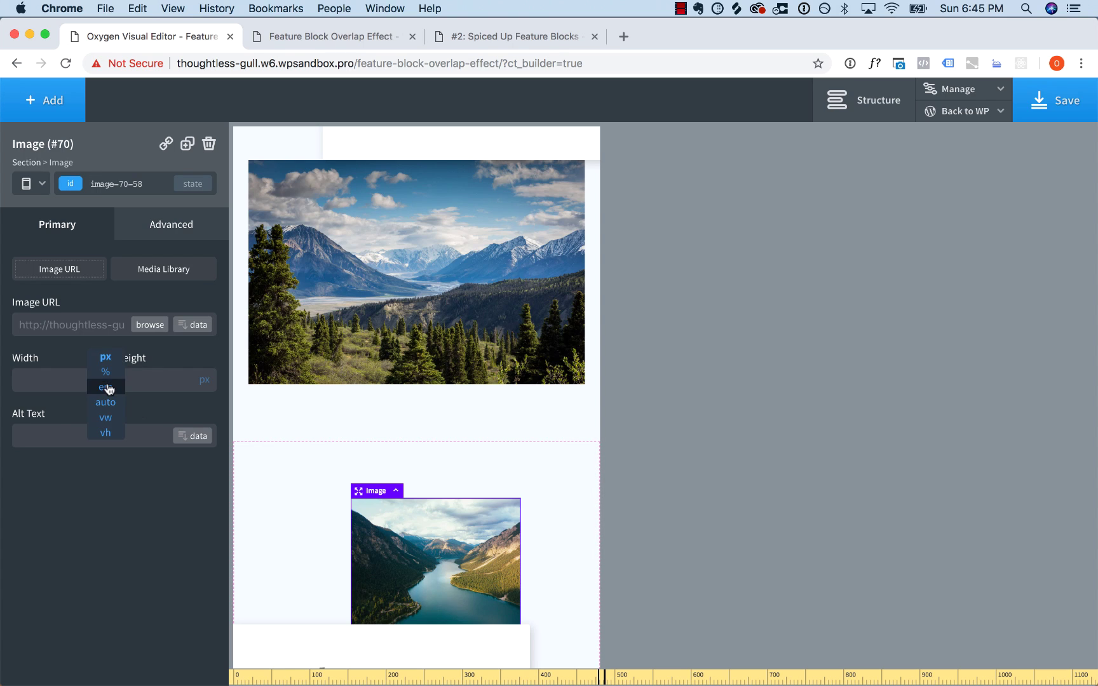
left_click(106, 372)
type("100")
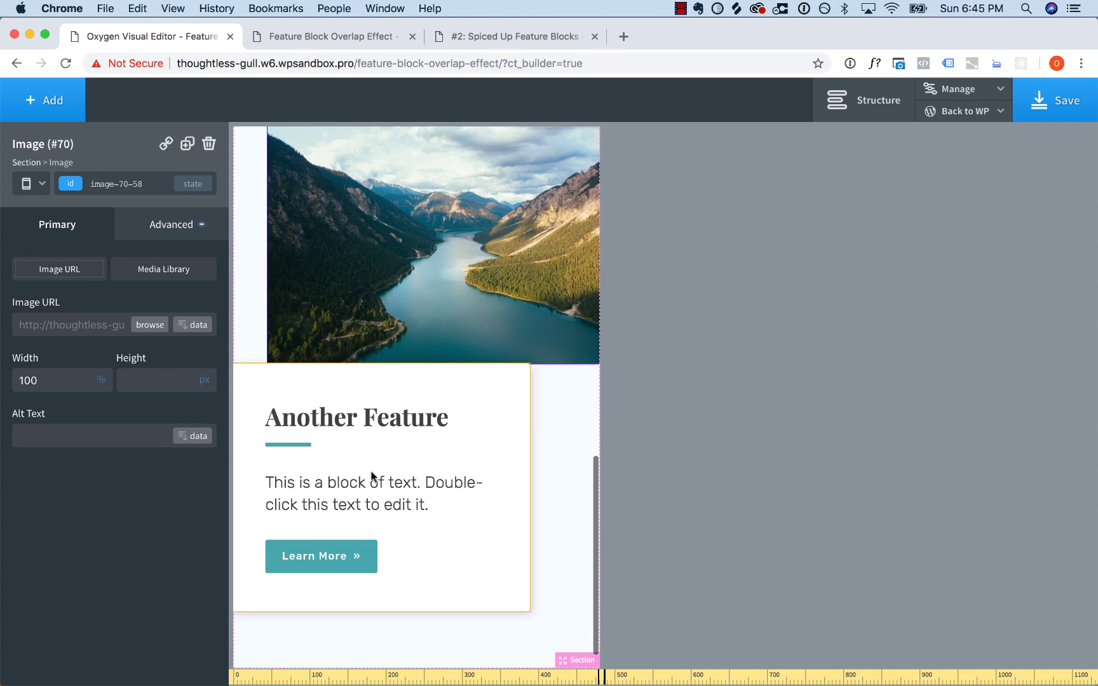
scroll(373, 477, "up", 8)
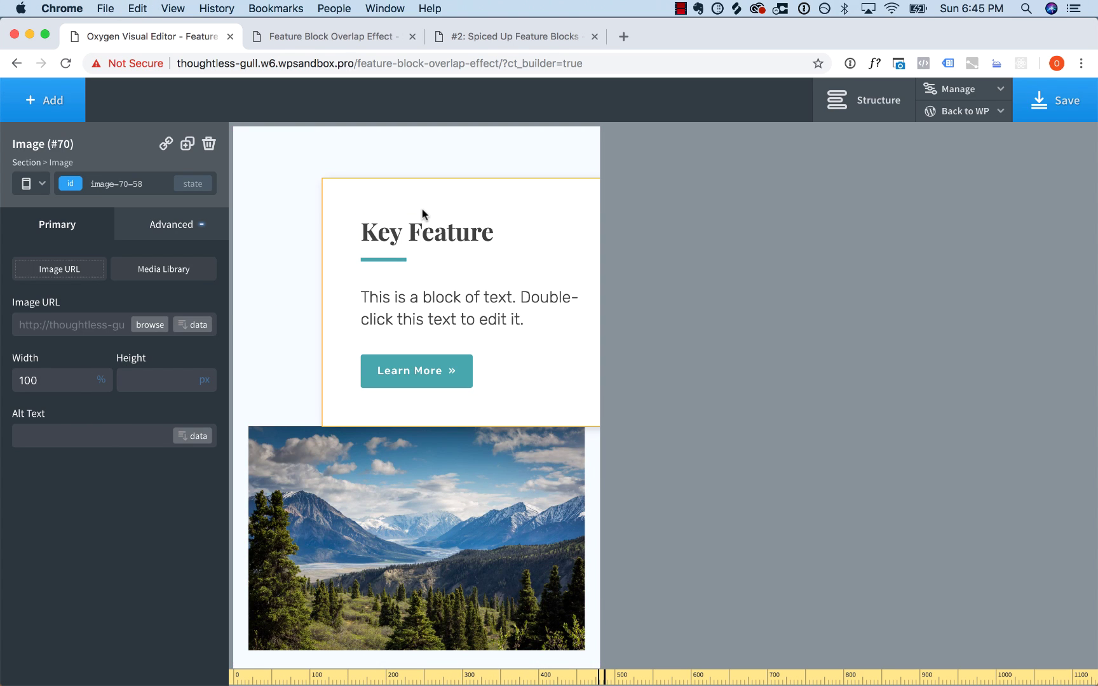
left_click(422, 212)
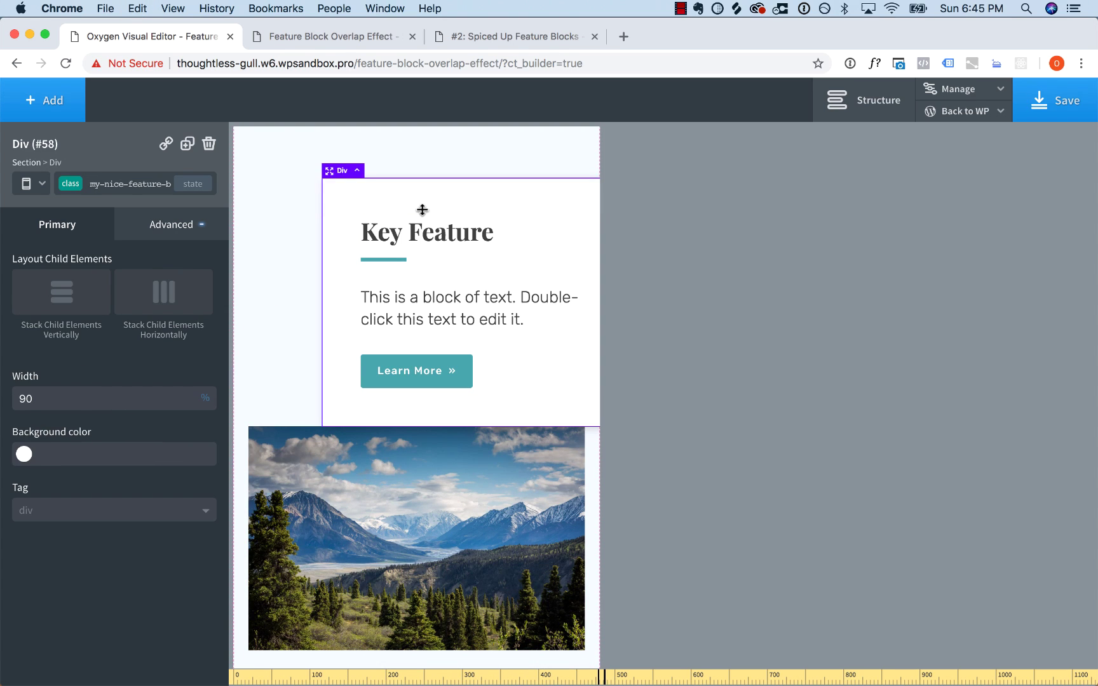
left_click(404, 489)
Set the flex order of the "Another Feature" text box to 0 on its ID to place it above its image
scroll(407, 445, "down", 8)
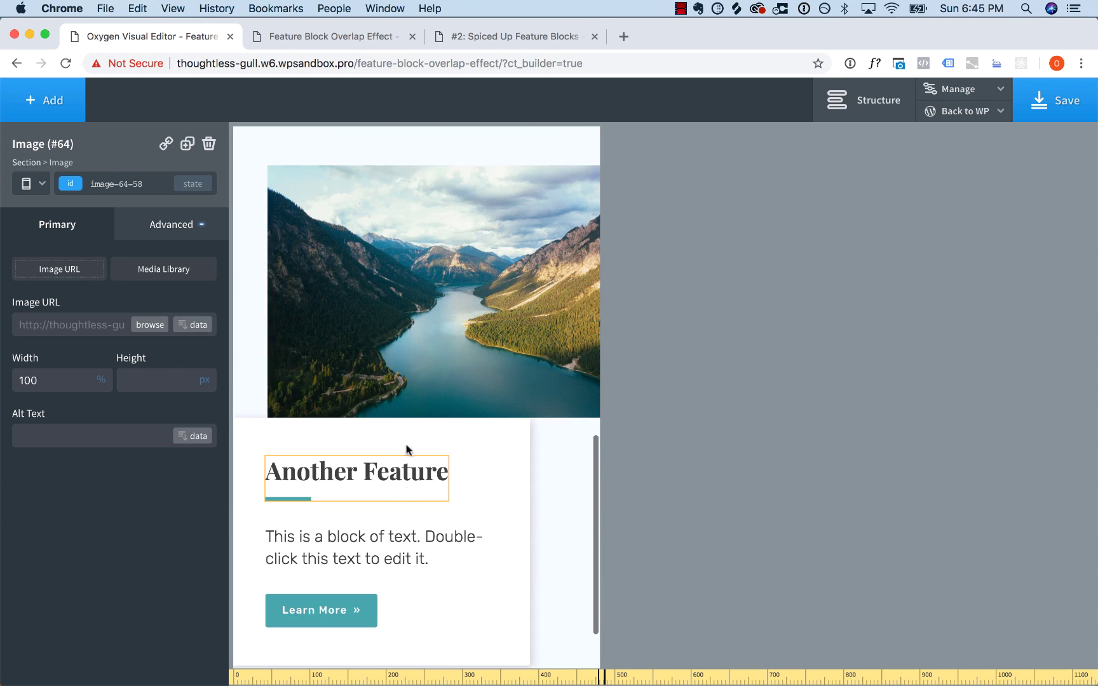
left_click(452, 456)
left_click(171, 229)
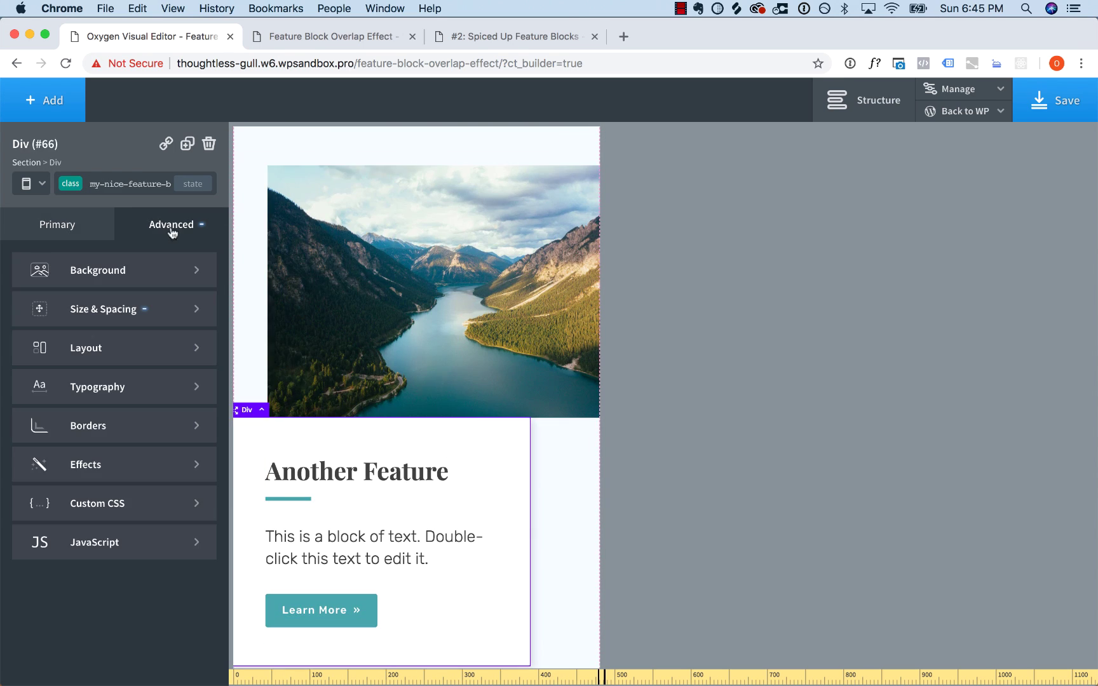
left_click(121, 191)
left_click(87, 244)
left_click(120, 348)
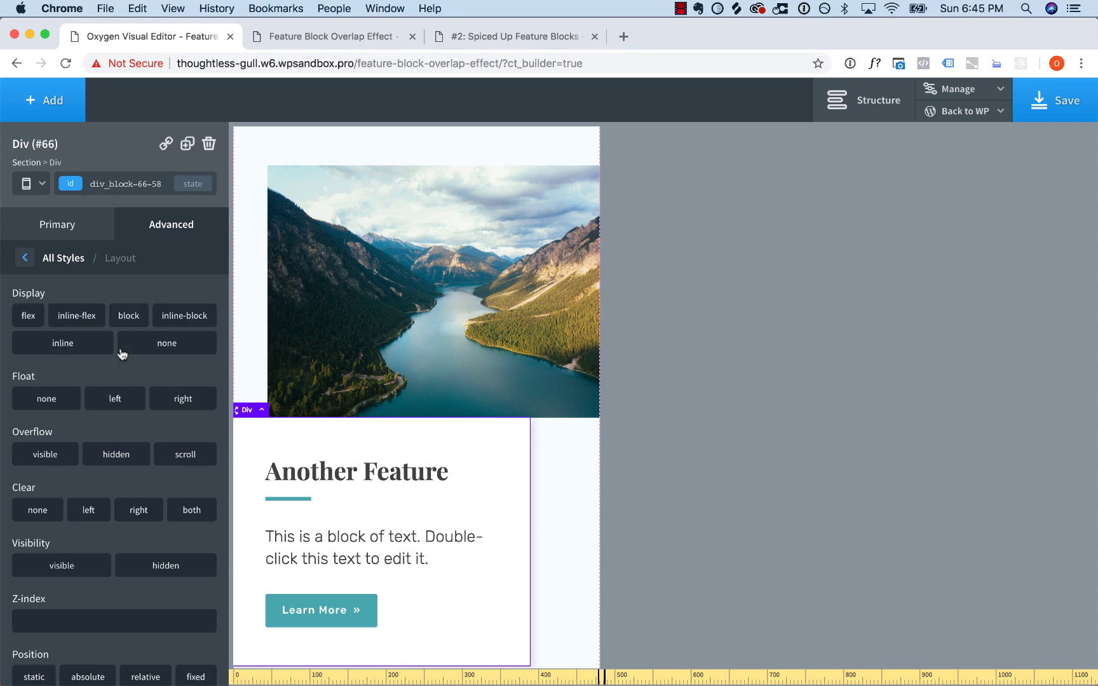
scroll(107, 474, "down", 3)
left_click(47, 654)
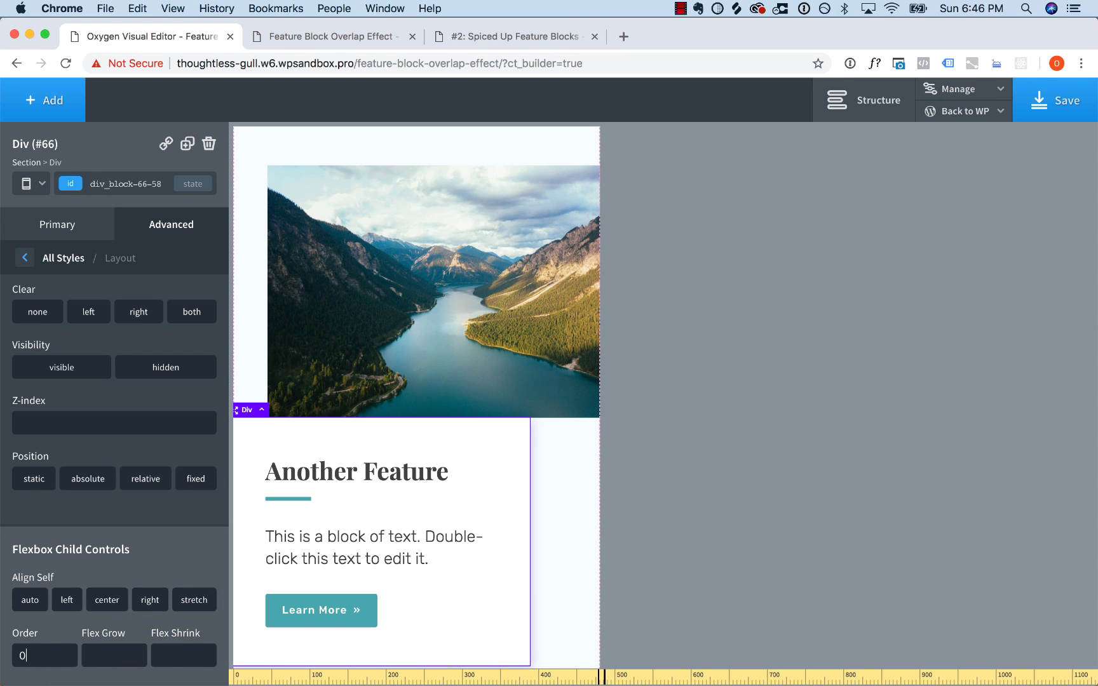
scroll(413, 445, "down", 5)
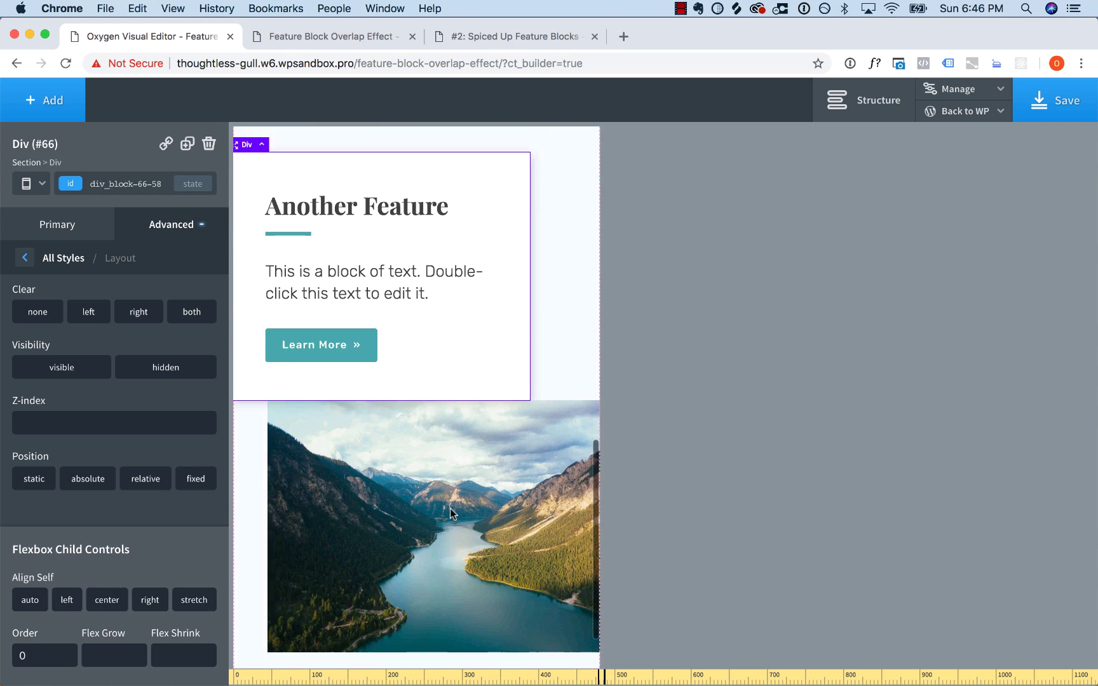
scroll(481, 343, "up", 3)
scroll(481, 344, "up", 5)
scroll(480, 382, "down", 6)
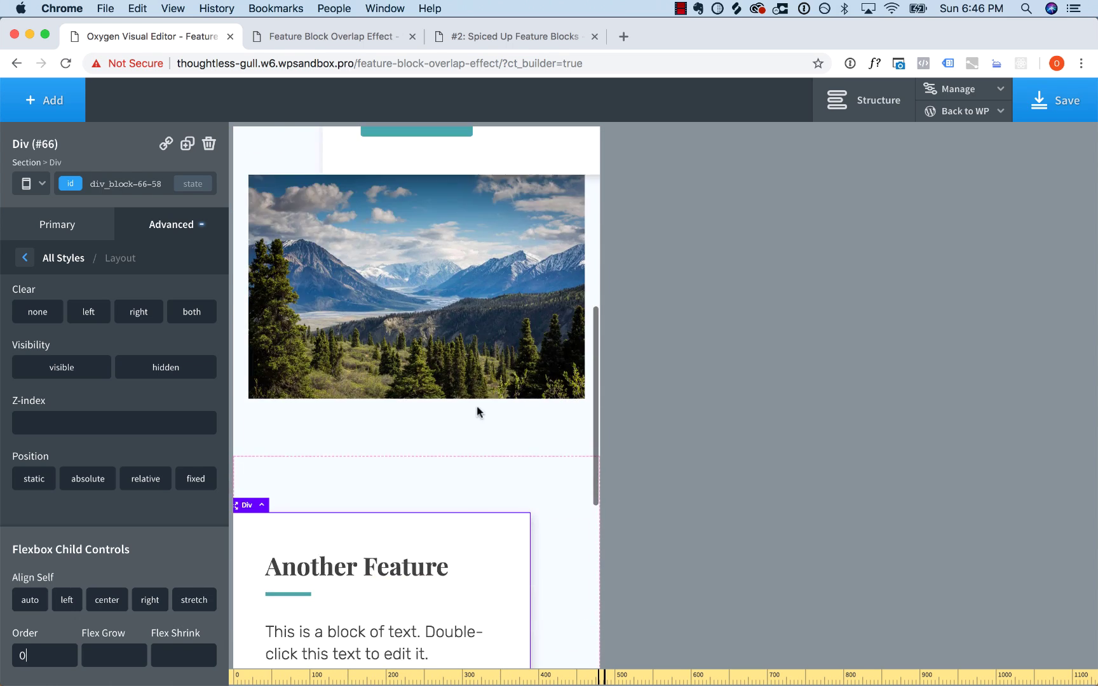
scroll(485, 508, "down", 1)
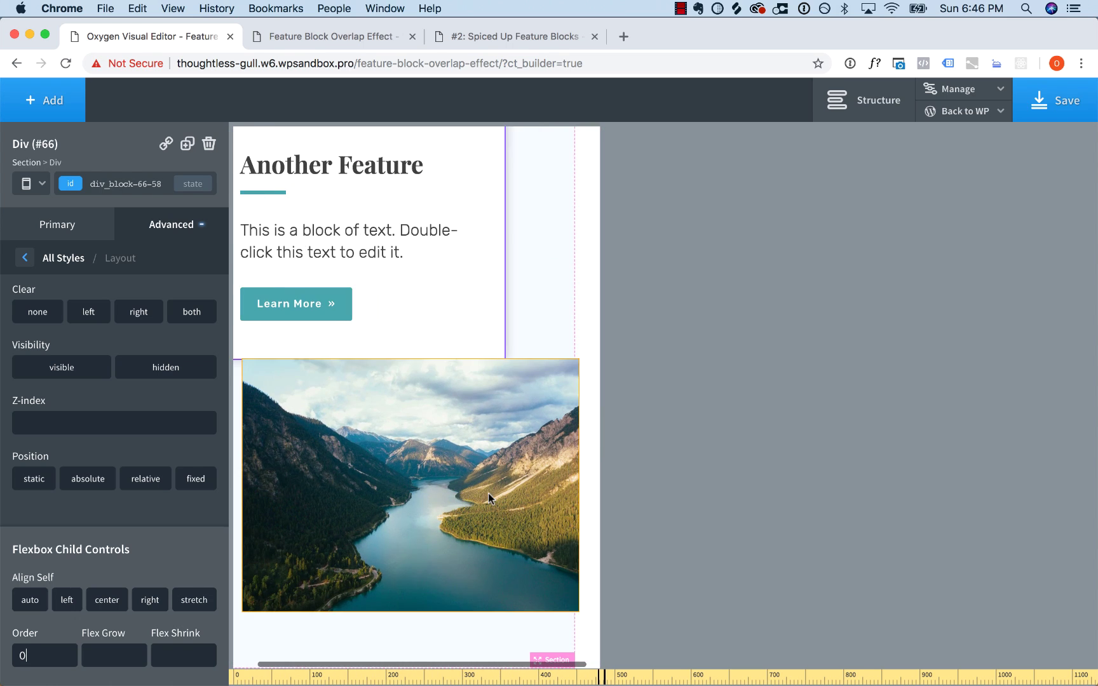
Set all four margins of the "Another Feature" block's image to 0 px
scroll(488, 493, "up", 5)
scroll(489, 493, "up", 1)
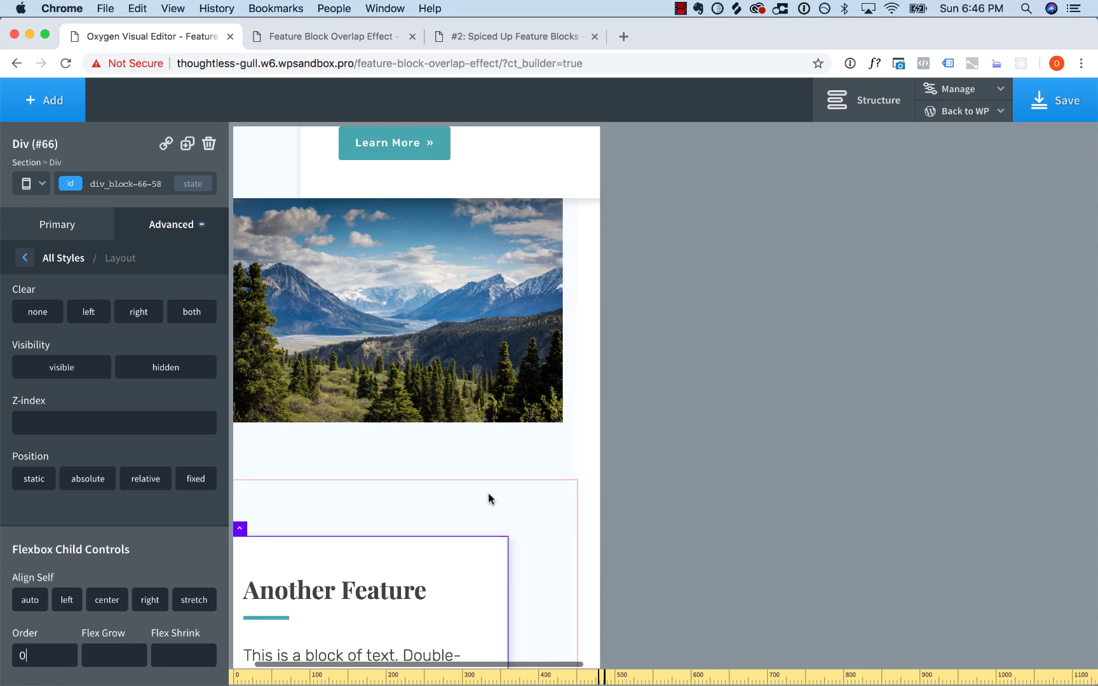
scroll(488, 494, "down", 6)
left_click(483, 523)
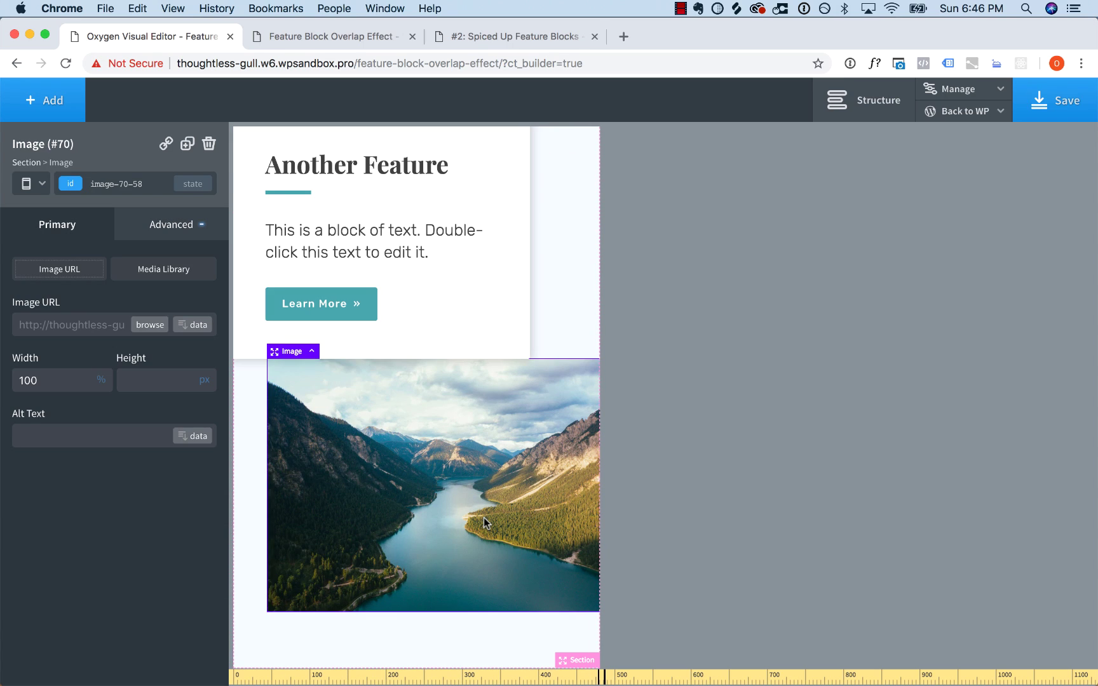
left_click(160, 225)
left_click(143, 310)
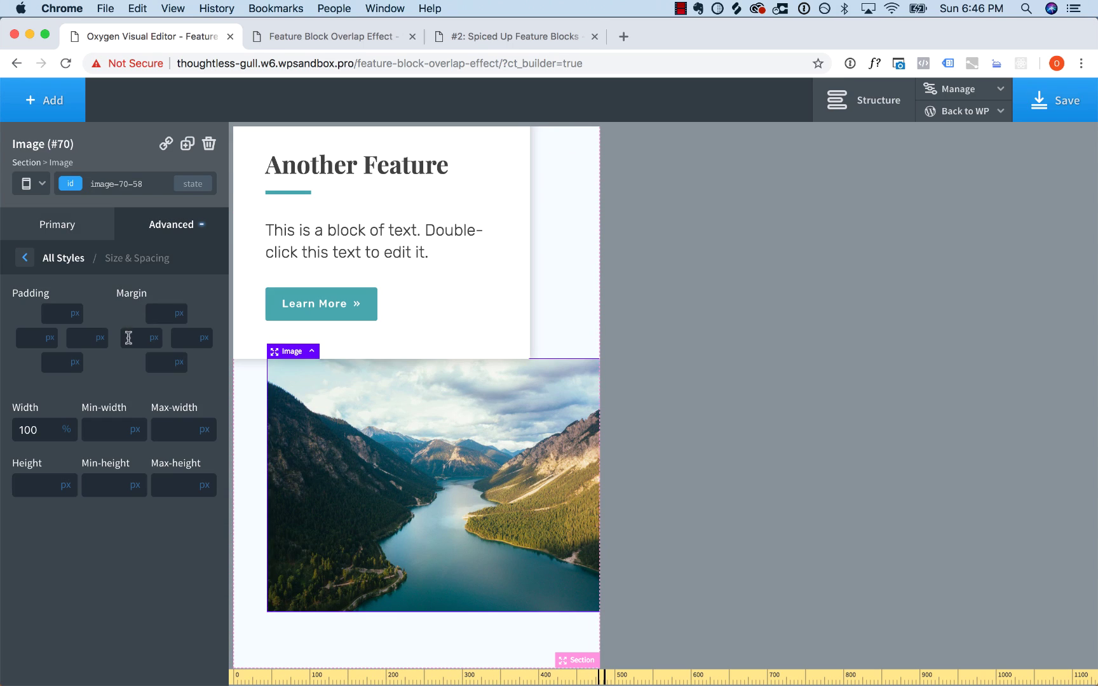
left_click(128, 342)
type("0")
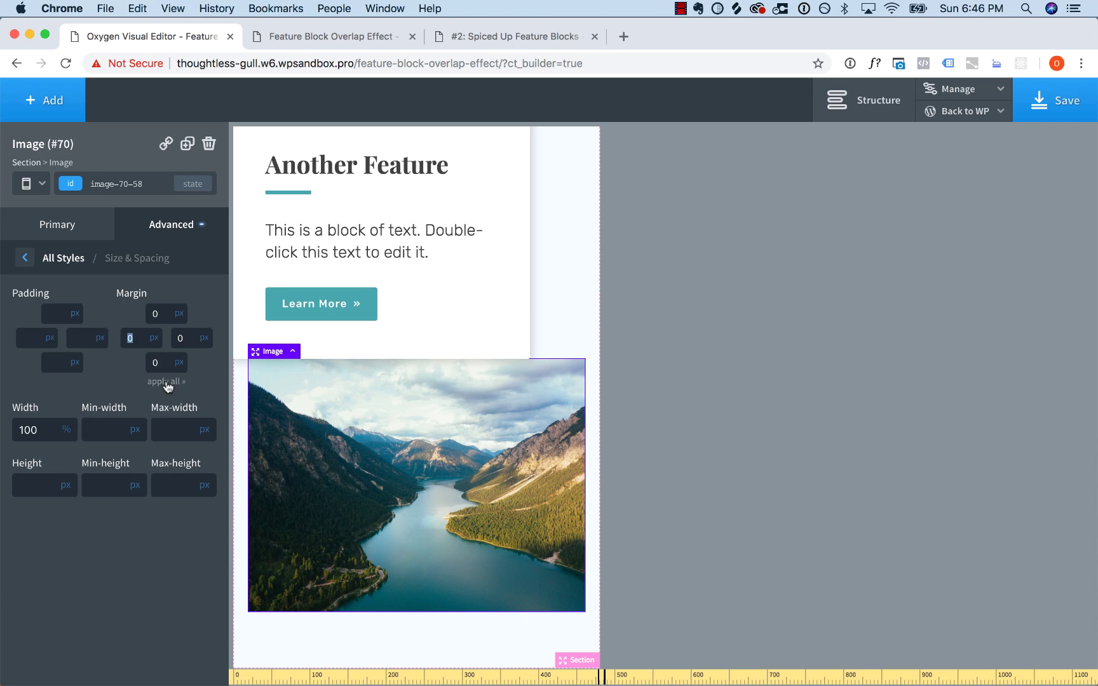
Set all four margins of the "Key Feature" block's image to 0 px
scroll(464, 330, "up", 5)
left_click(434, 241)
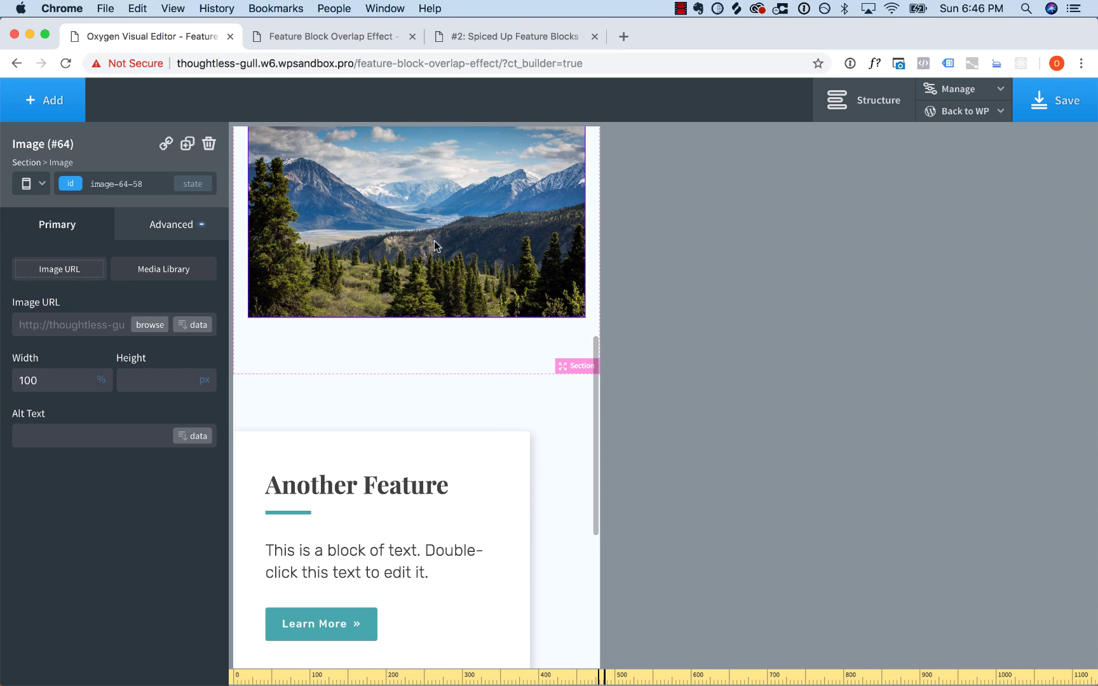
left_click(162, 232)
left_click(152, 309)
left_click(159, 313)
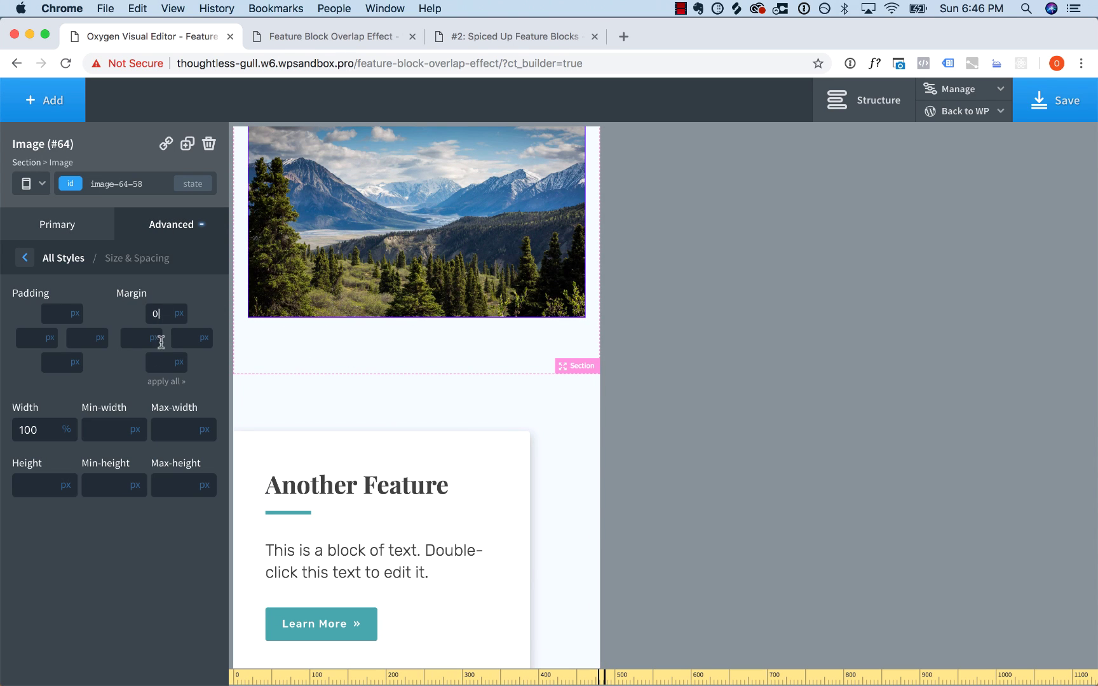
Set all four margins of the "Key Feature" text box to 0 px on its ID instead of its class
scroll(389, 375, "up", 6)
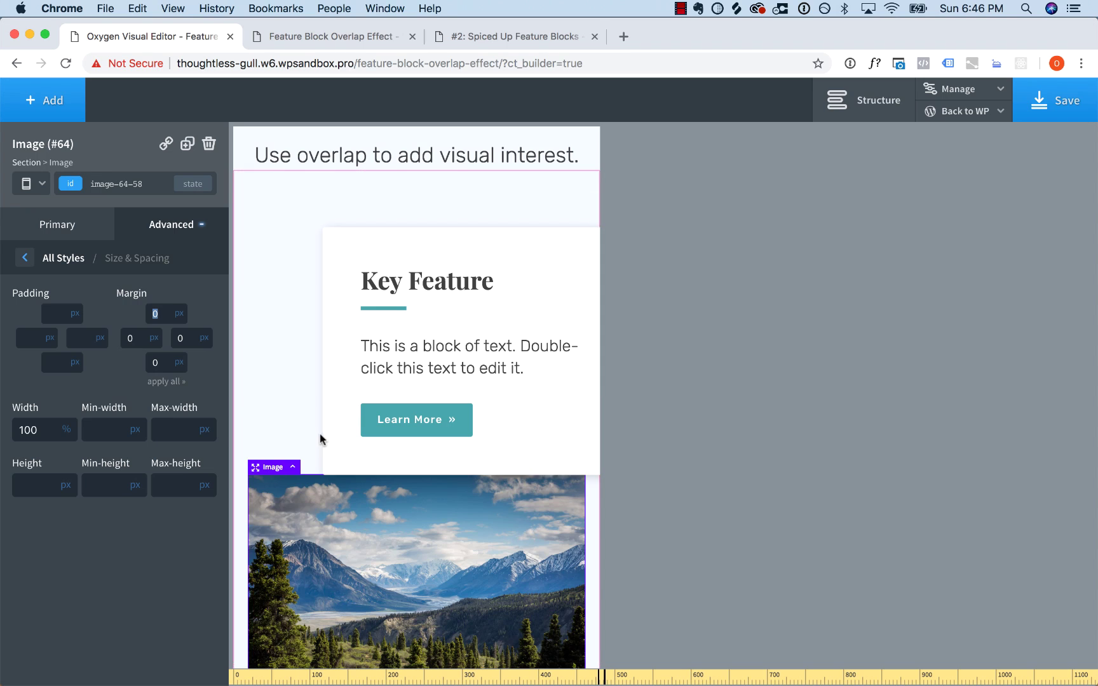
left_click(337, 434)
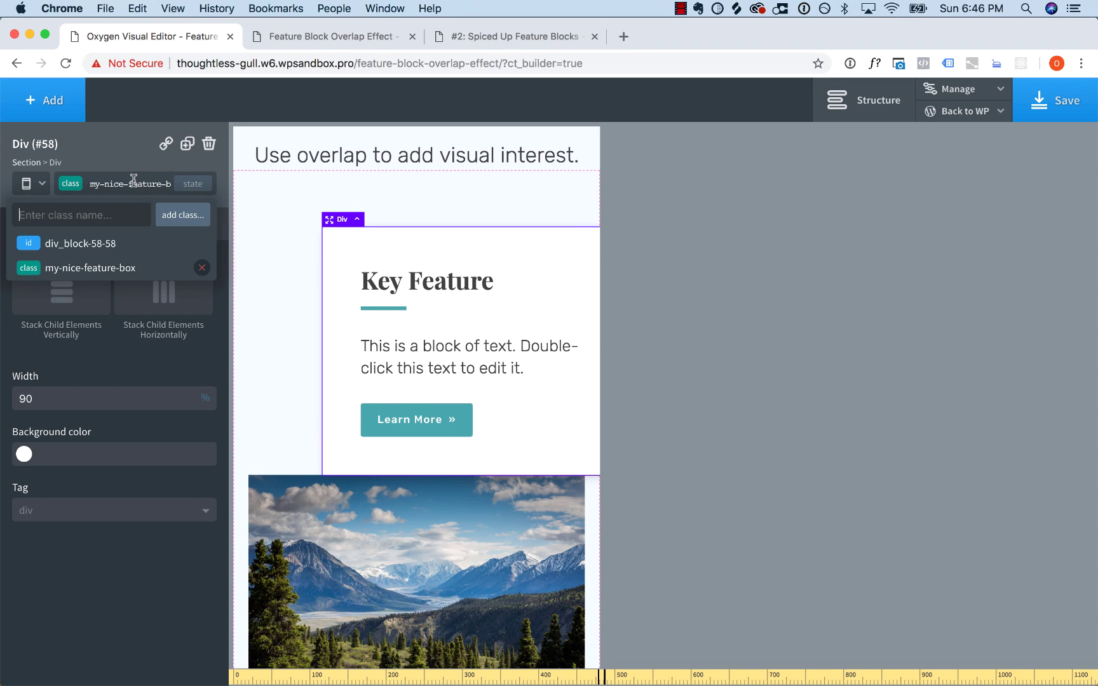
left_click(115, 244)
left_click(153, 311)
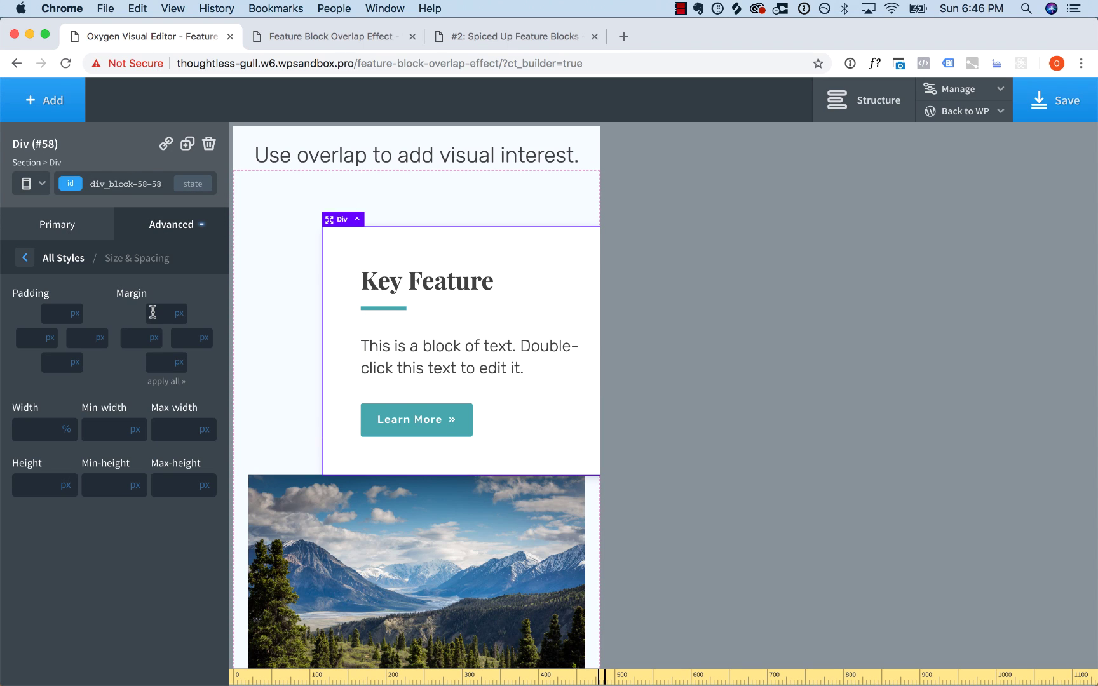
type("0")
left_click(165, 383)
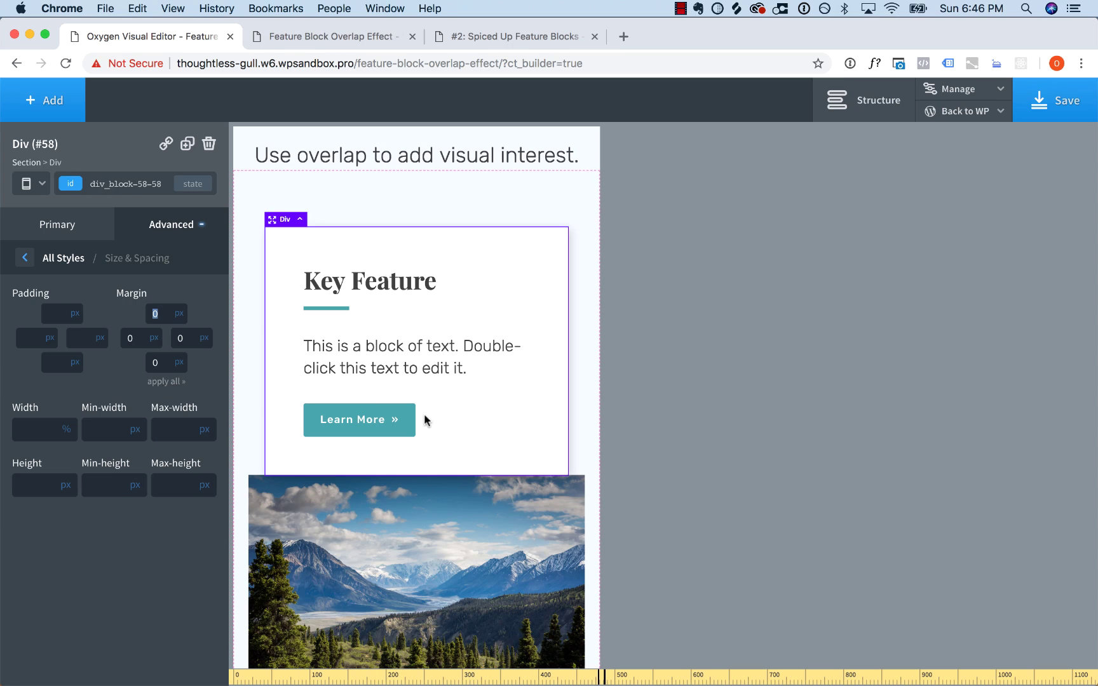
Set all four margins of the "Another Feature" text box to 0 px on its ID
scroll(425, 419, "down", 10)
left_click(536, 399)
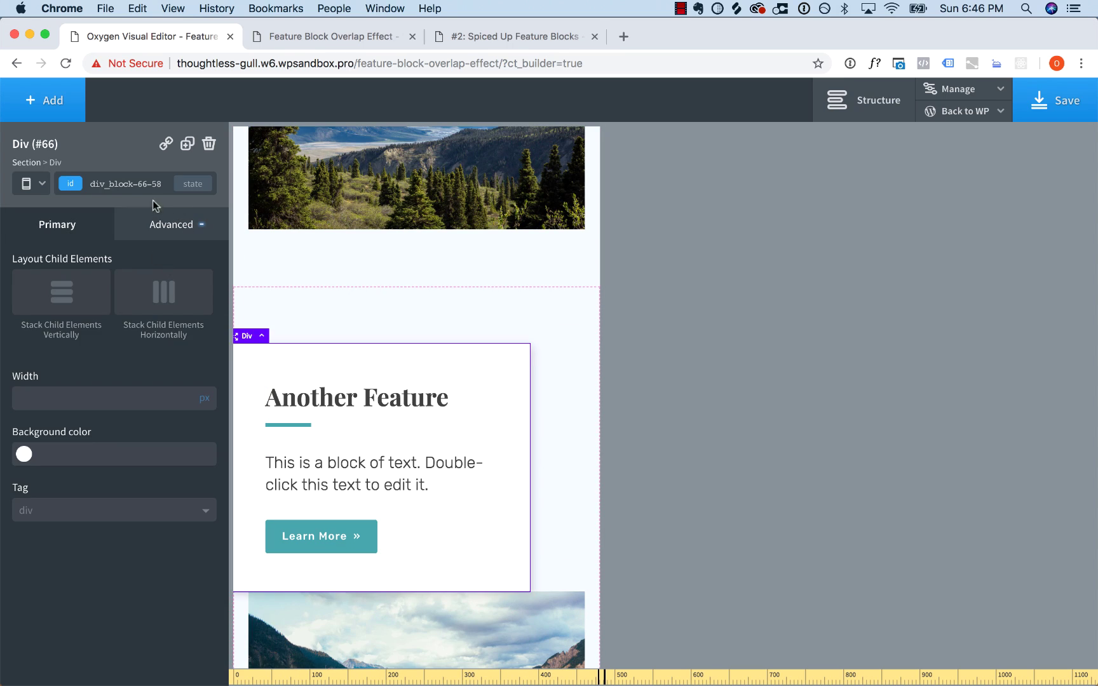
left_click(153, 232)
left_click(149, 308)
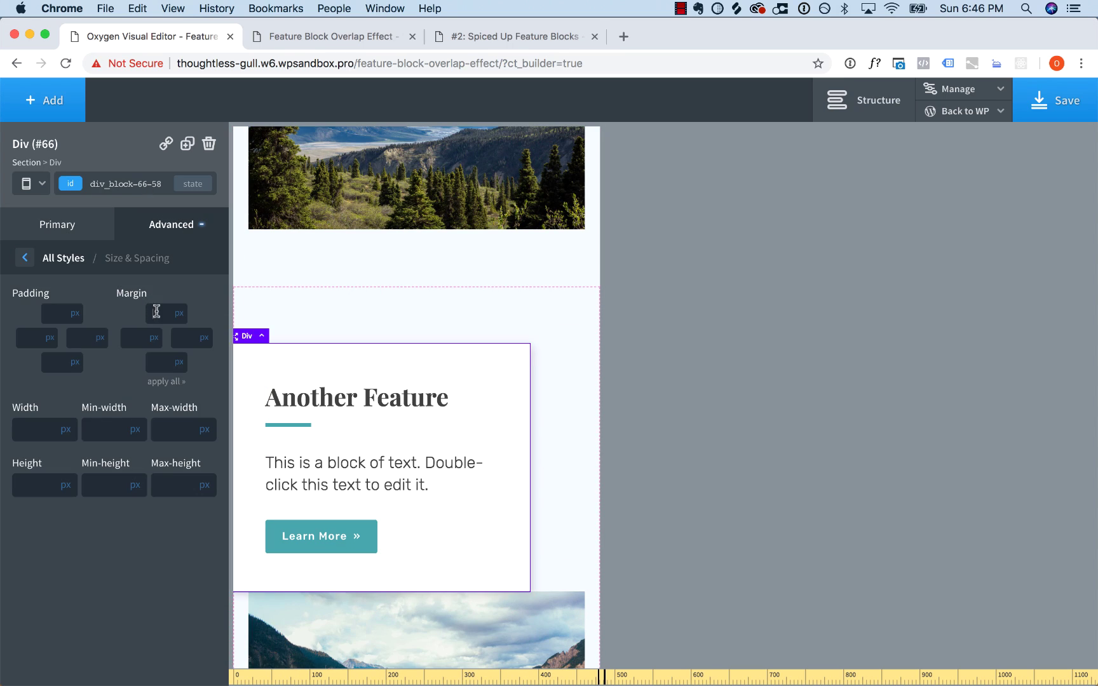
left_click(157, 312)
type("0")
left_click(165, 383)
scroll(512, 342, "down", 4)
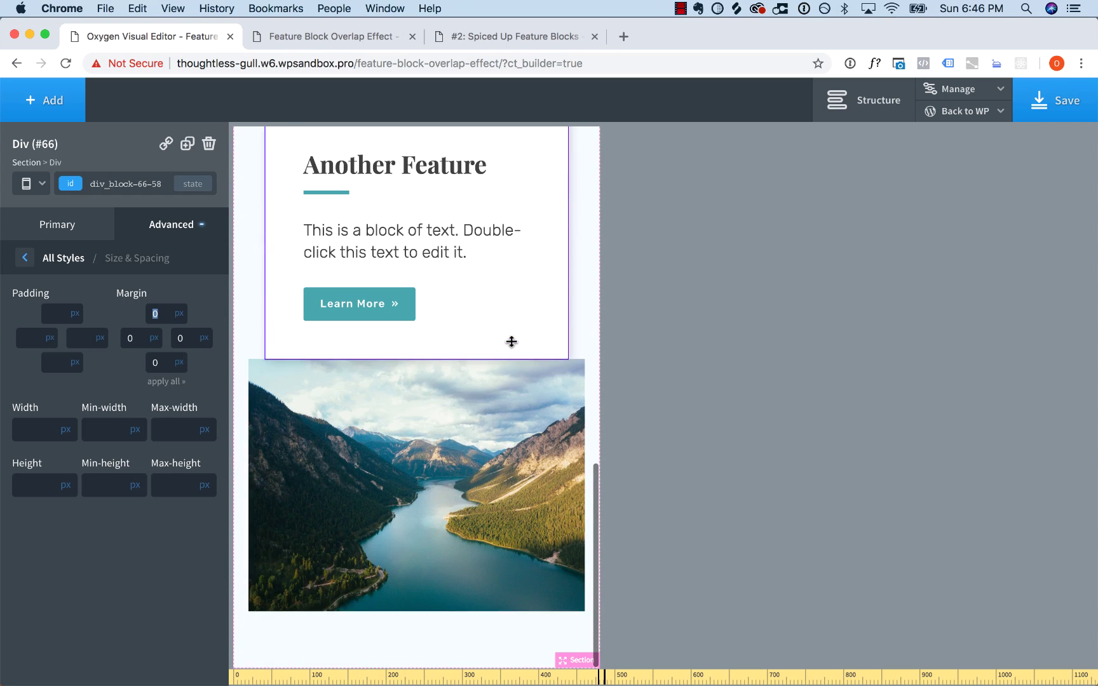
Set the bottom margin of the "Key Feature" text box to -100 px so it overlaps its image
scroll(589, 332, "up", 10)
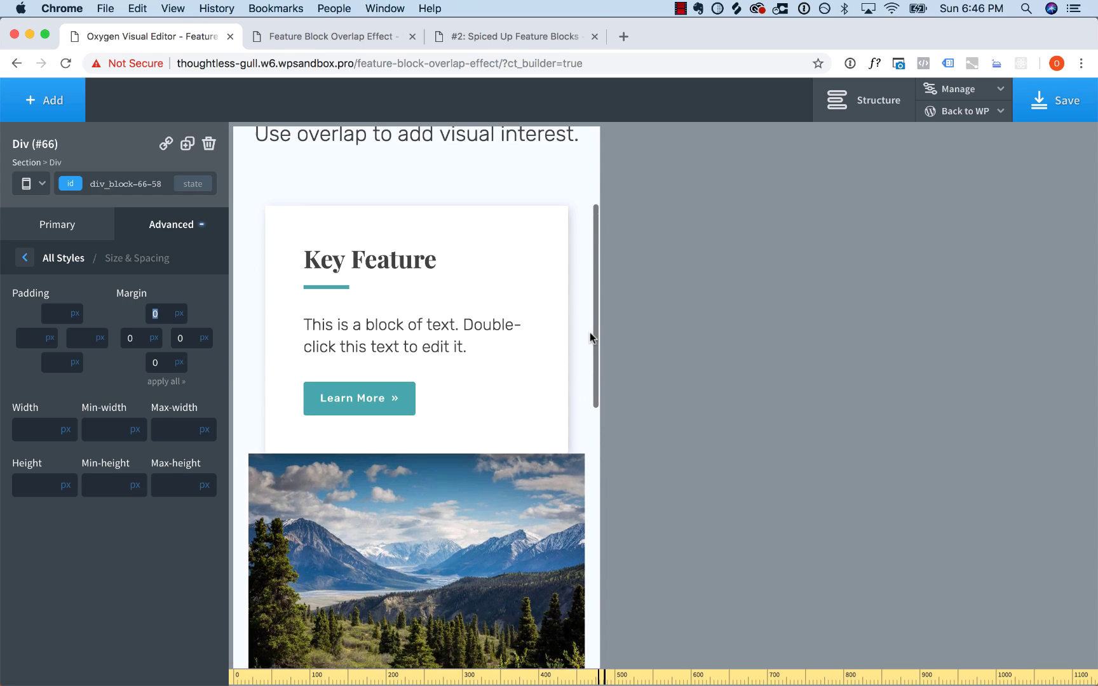
scroll(590, 333, "up", 1)
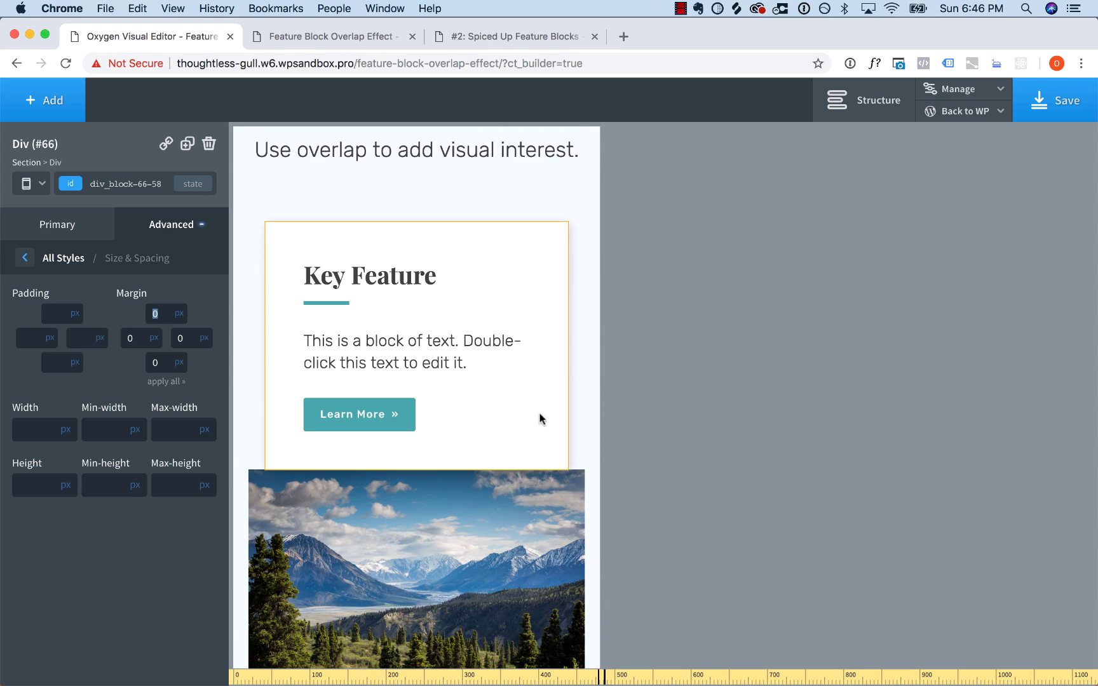
left_click(541, 448)
left_click(197, 230)
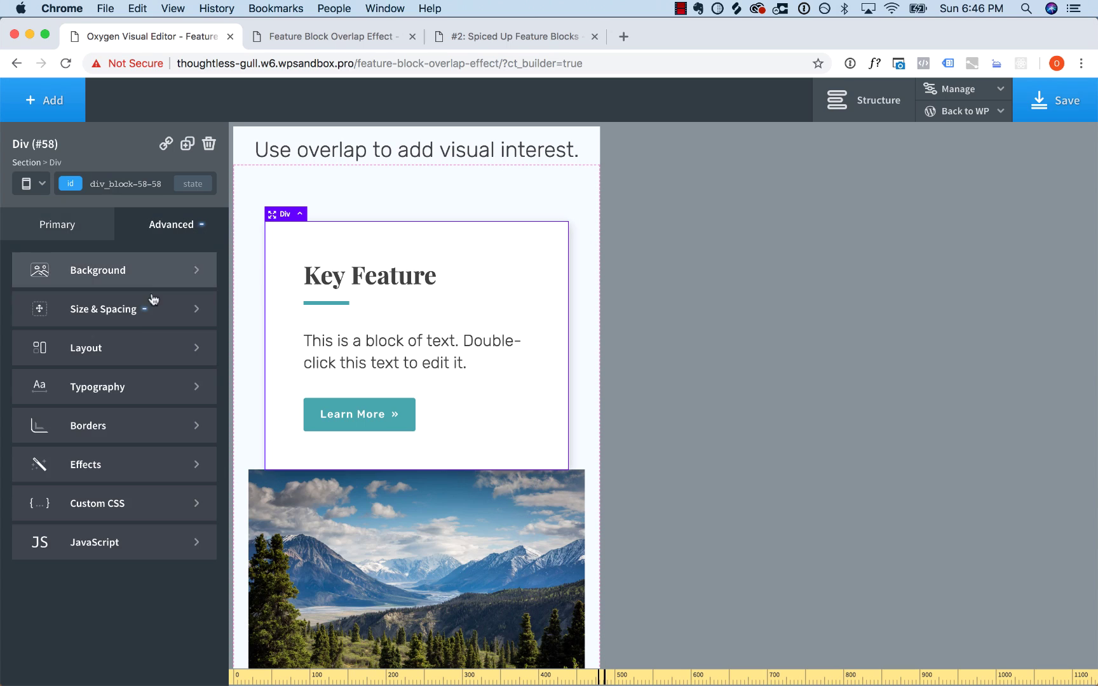
left_click(153, 304)
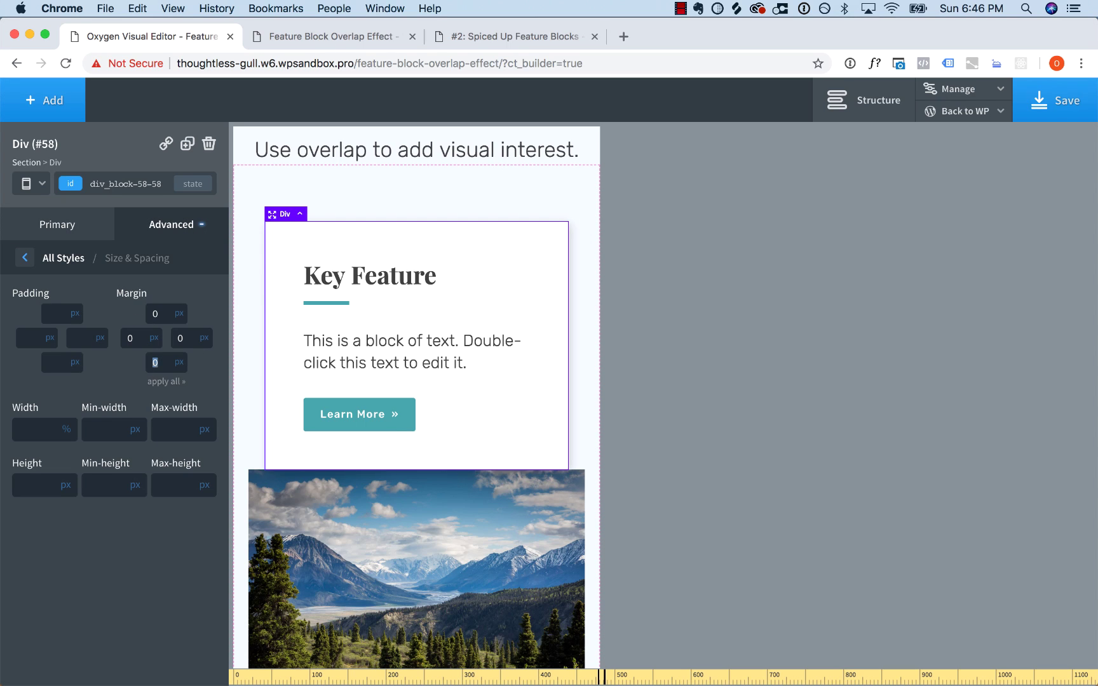
type("-100")
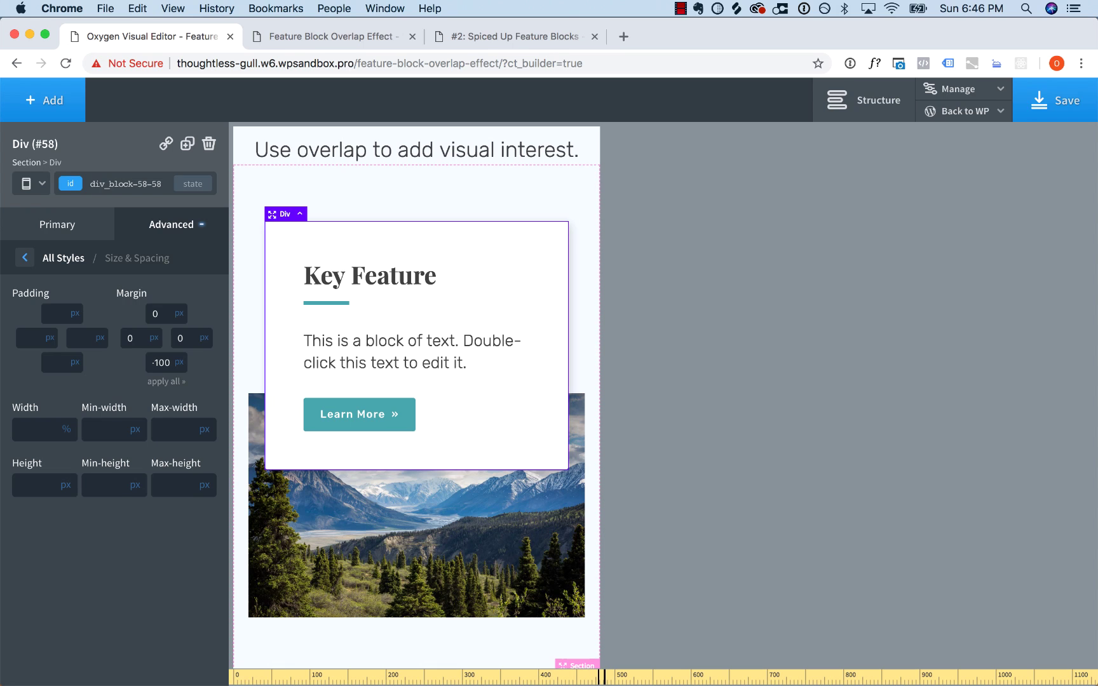
Set the bottom margin of the "Another Feature" text box to -100 px so it overlaps its image
scroll(397, 447, "down", 5)
left_click(413, 545)
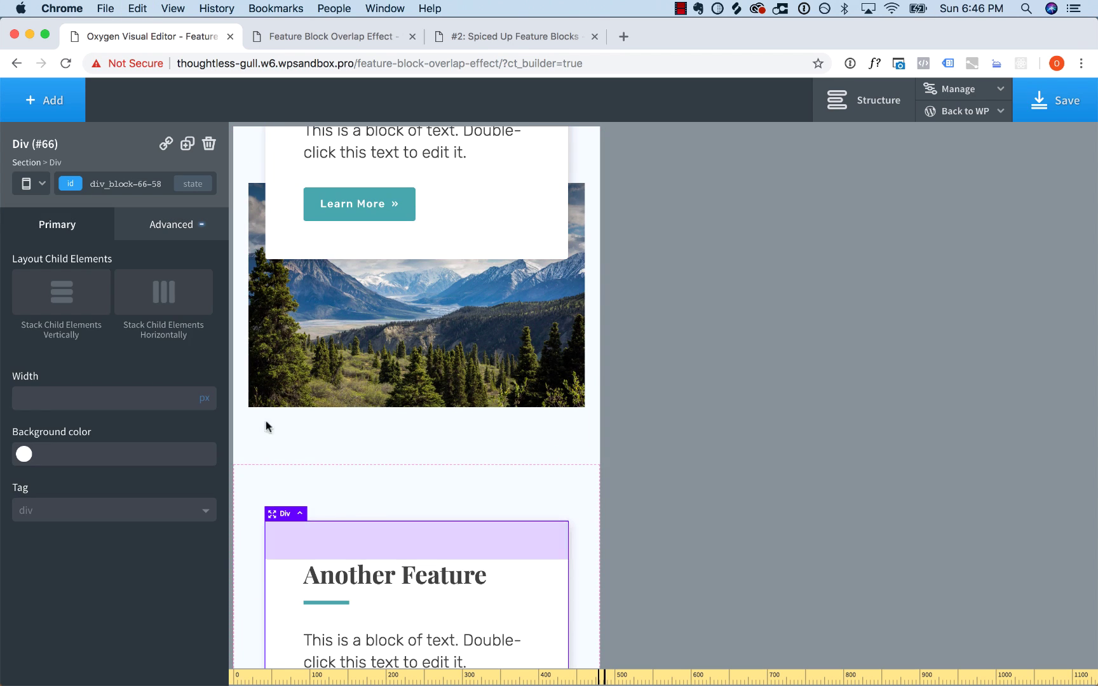
left_click(160, 229)
left_click(159, 307)
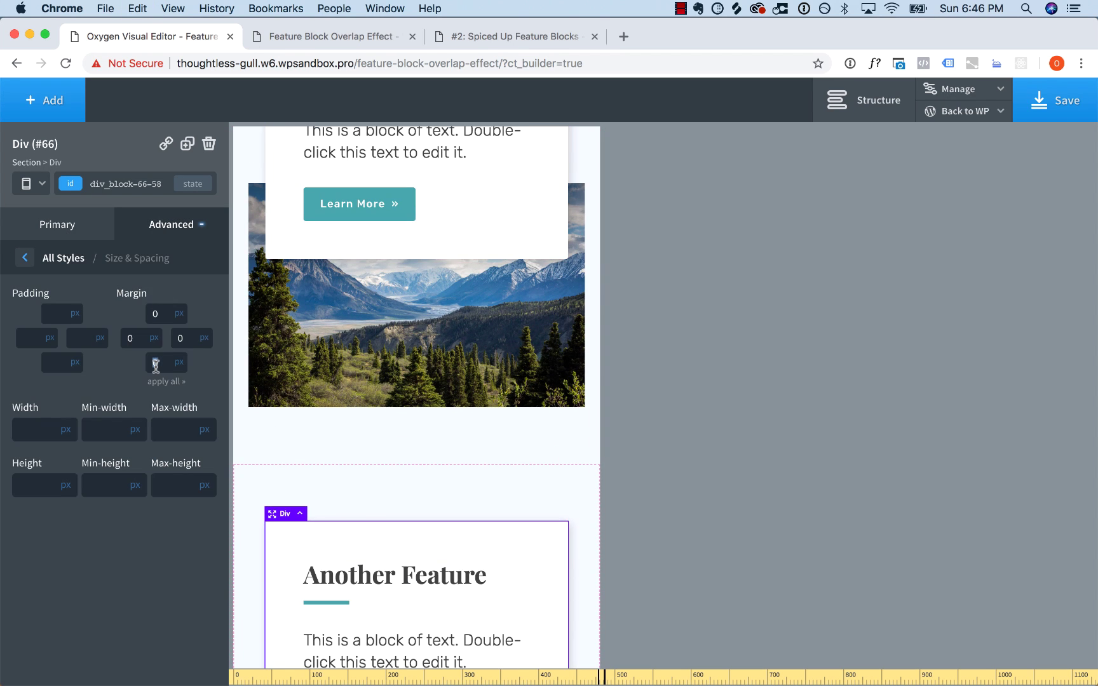
left_click(155, 364)
type("-100")
scroll(420, 381, "down", 7)
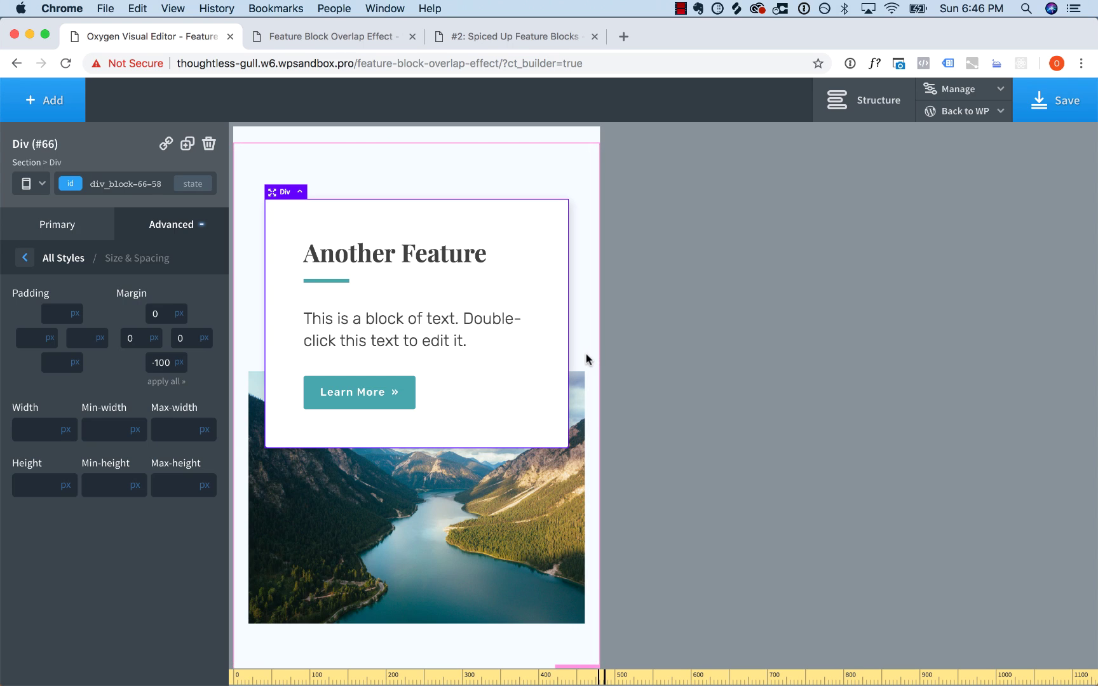
Review both stacked feature blocks at the current breakpoint, and check the layout at the full desktop width
left_click(586, 360)
scroll(586, 360, "up", 10)
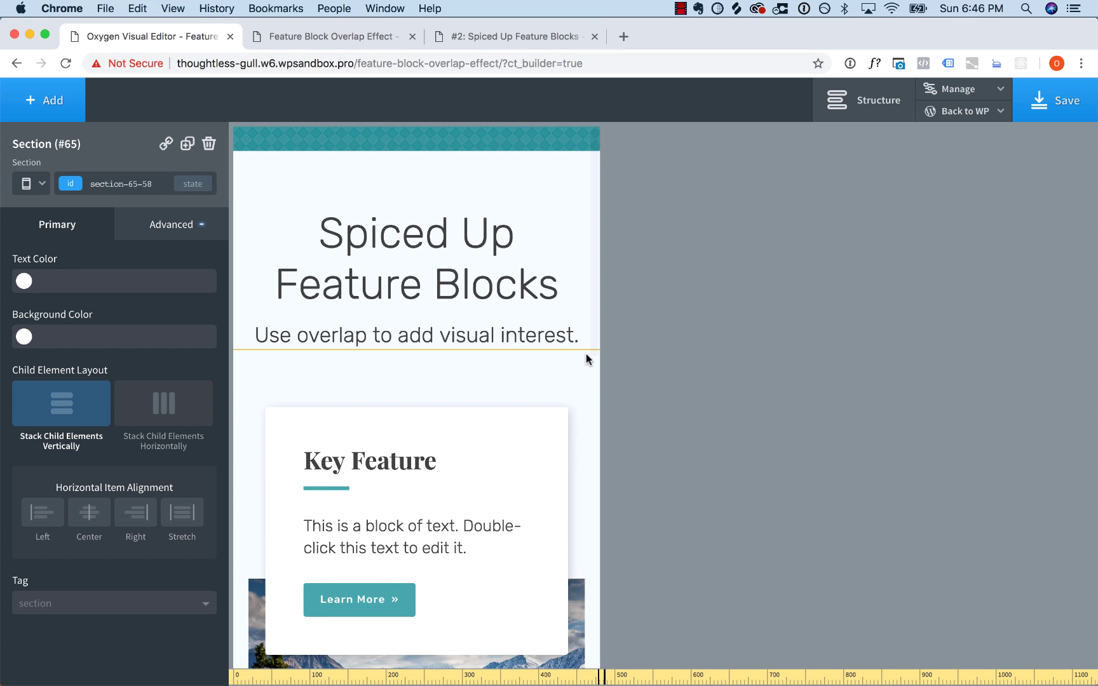
scroll(586, 353, "down", 8)
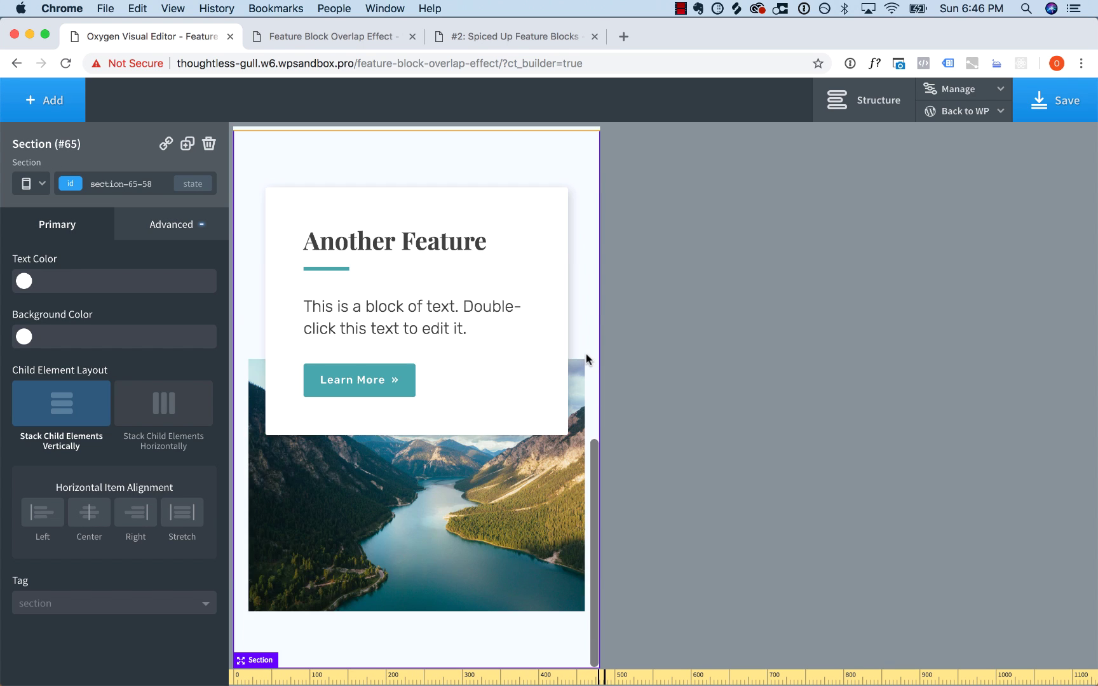
left_click(38, 185)
left_click(45, 212)
scroll(498, 371, "up", 10)
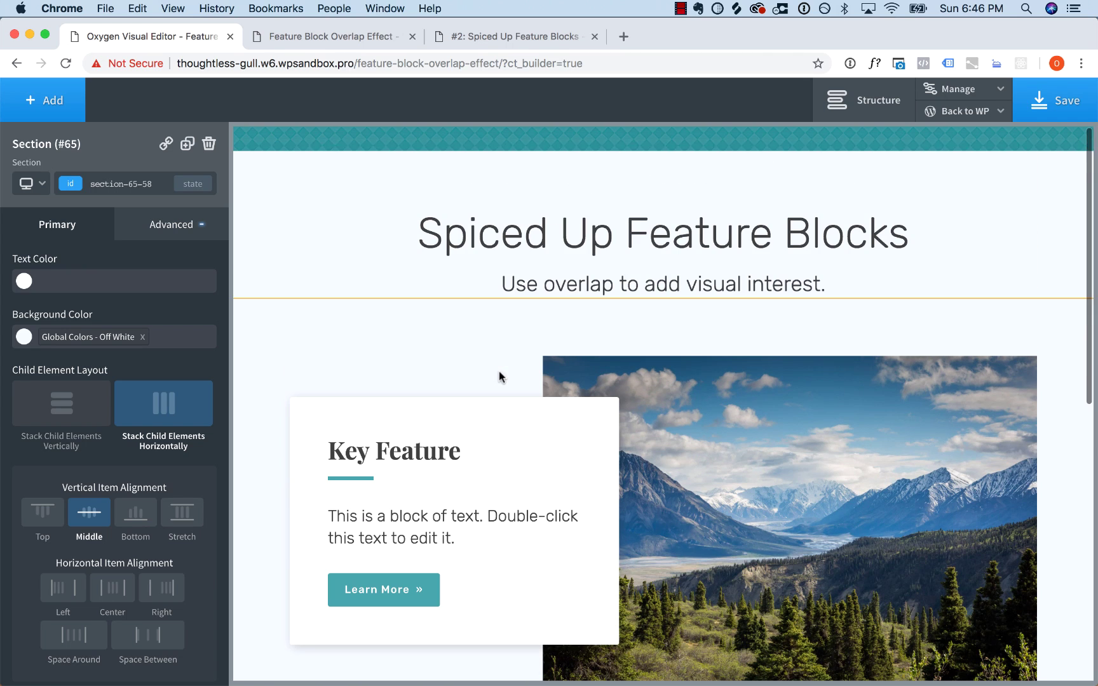
Inspect both feature blocks at the smallest phone breakpoint, and return to the desktop view to compare them
left_click(32, 184)
left_click(68, 296)
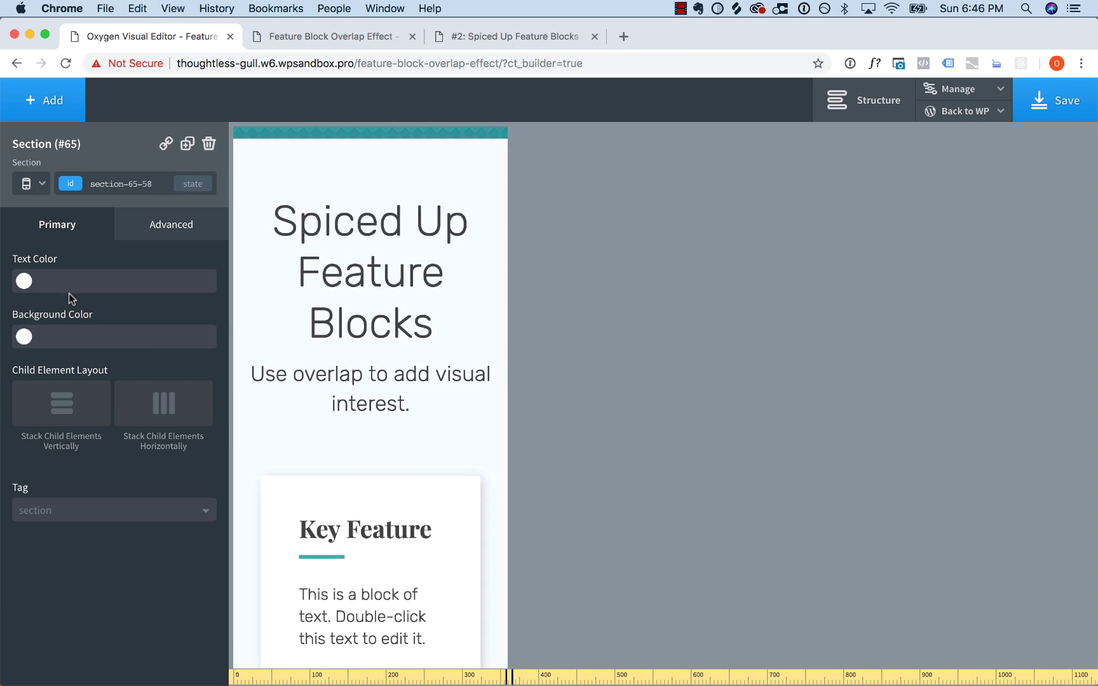
scroll(497, 331, "down", 10)
scroll(497, 327, "up", 10)
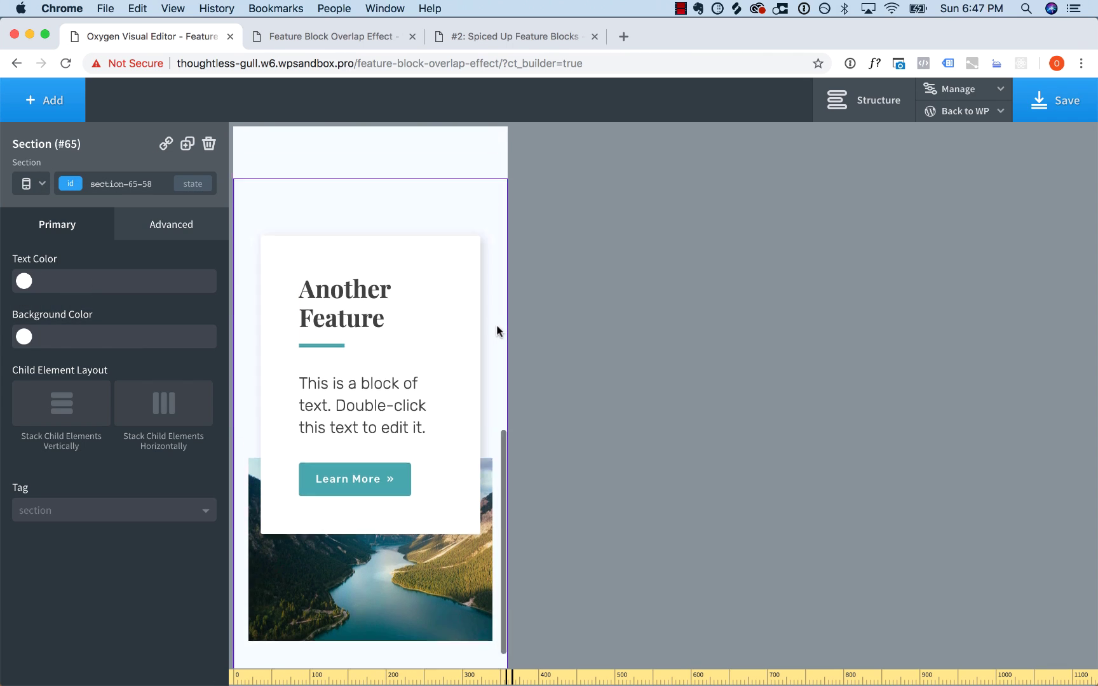
left_click(28, 183)
left_click(37, 206)
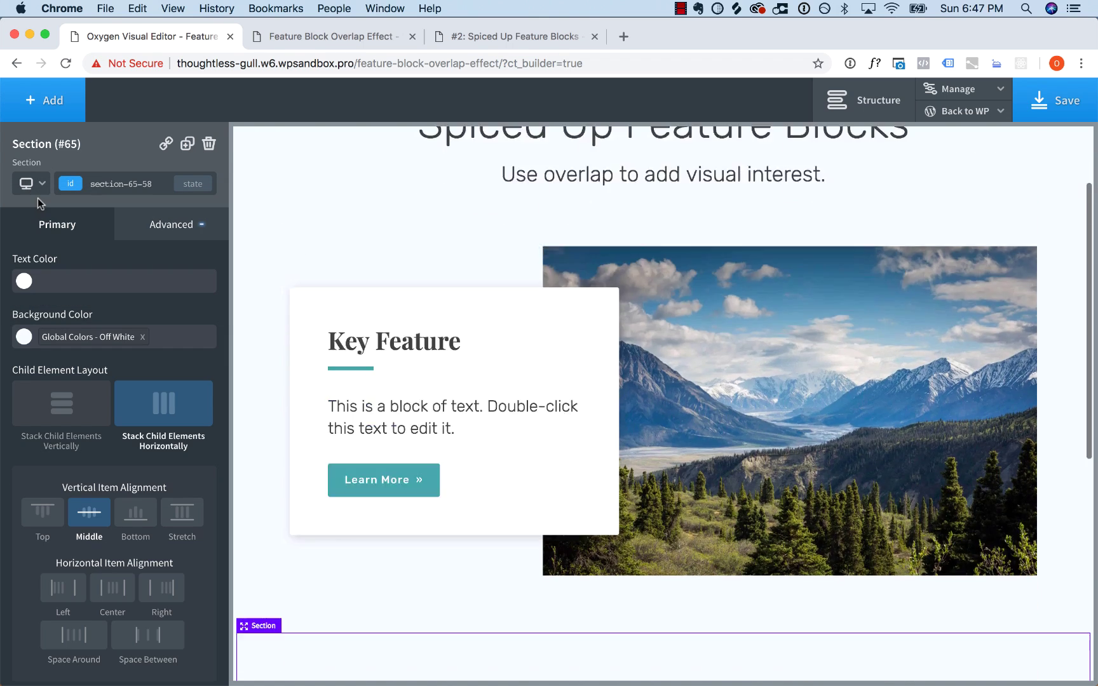
scroll(308, 330, "down", 10)
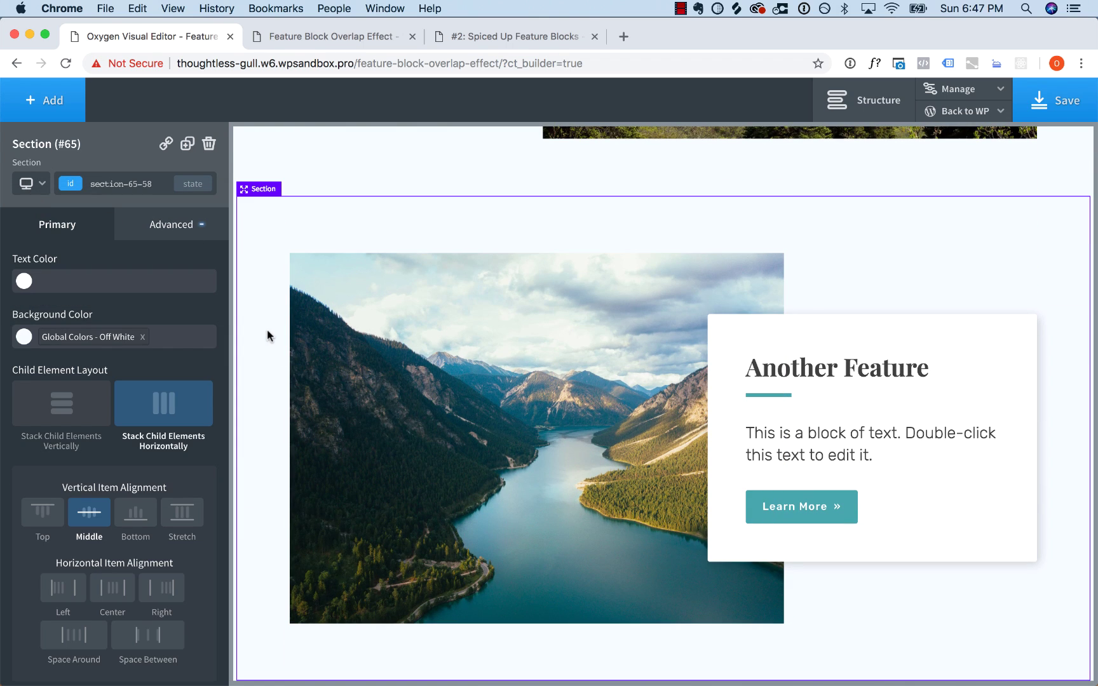
scroll(266, 329, "up", 10)
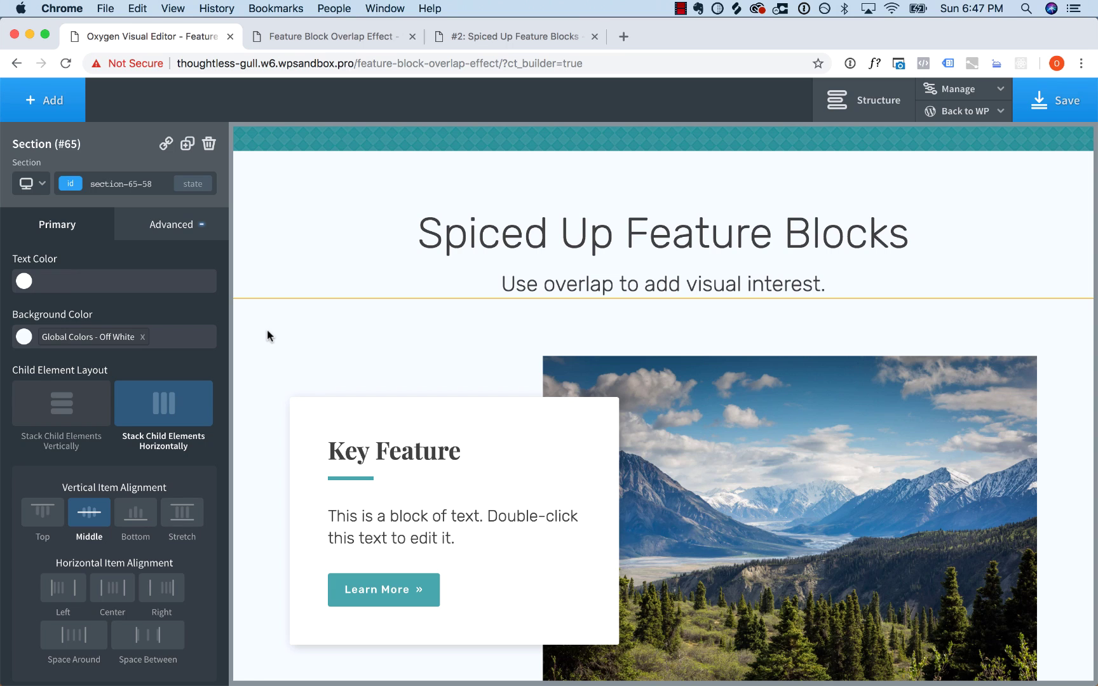
Save the page and open its frontend to review both overlapping feature blocks
left_click(1073, 97)
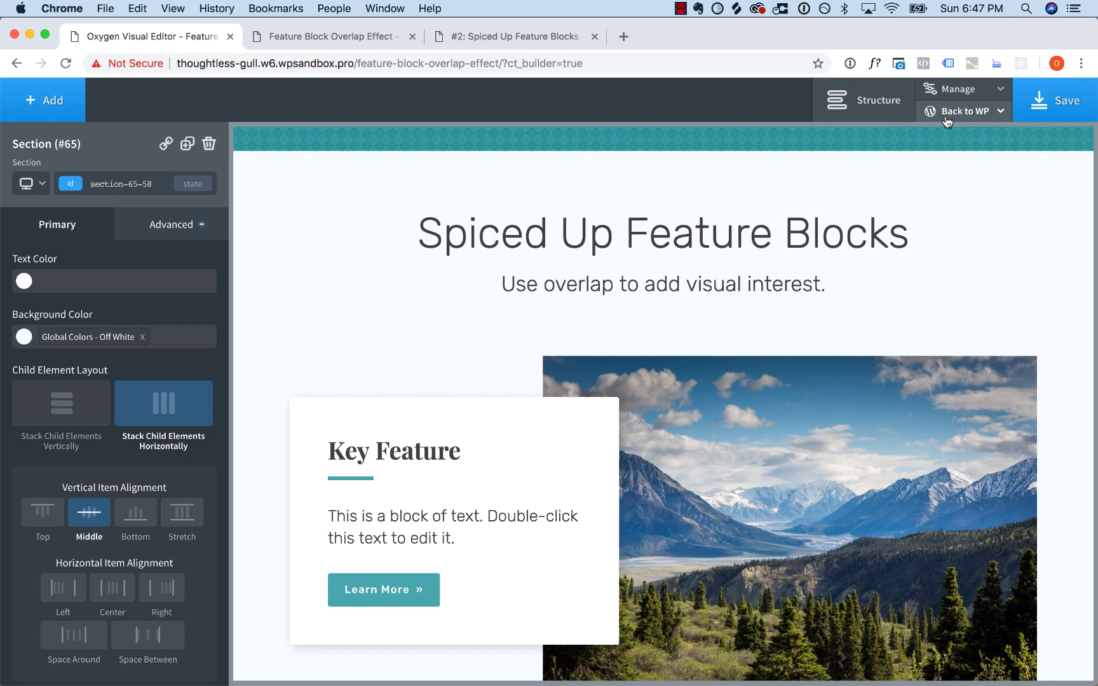
mouse_move(942, 114)
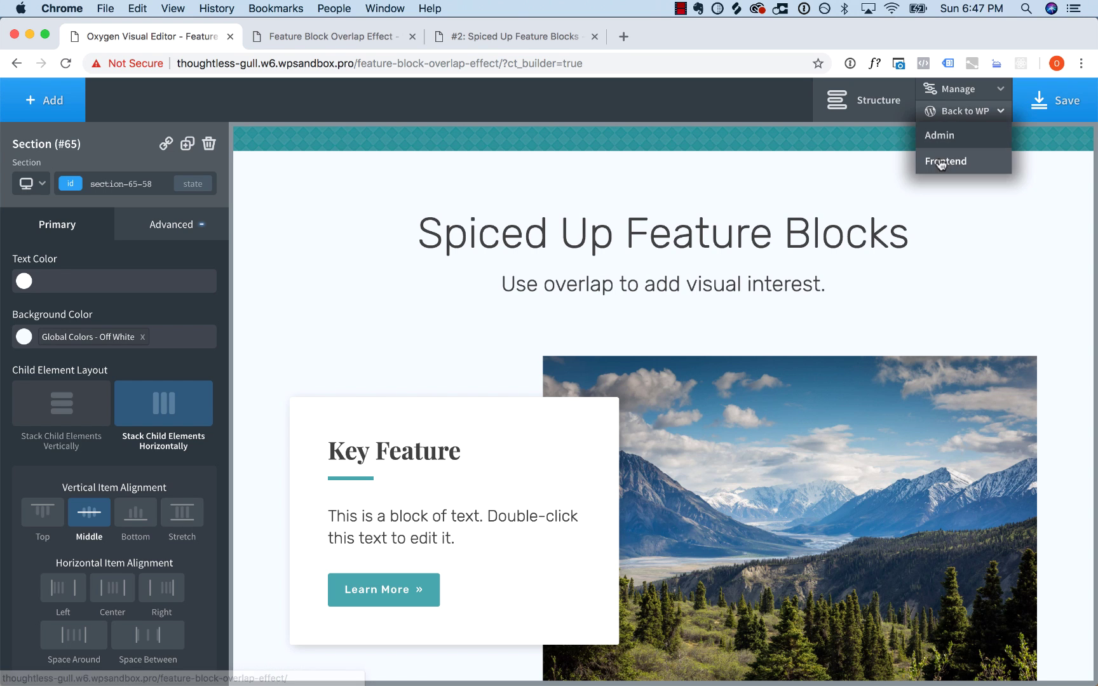
left_click(944, 225)
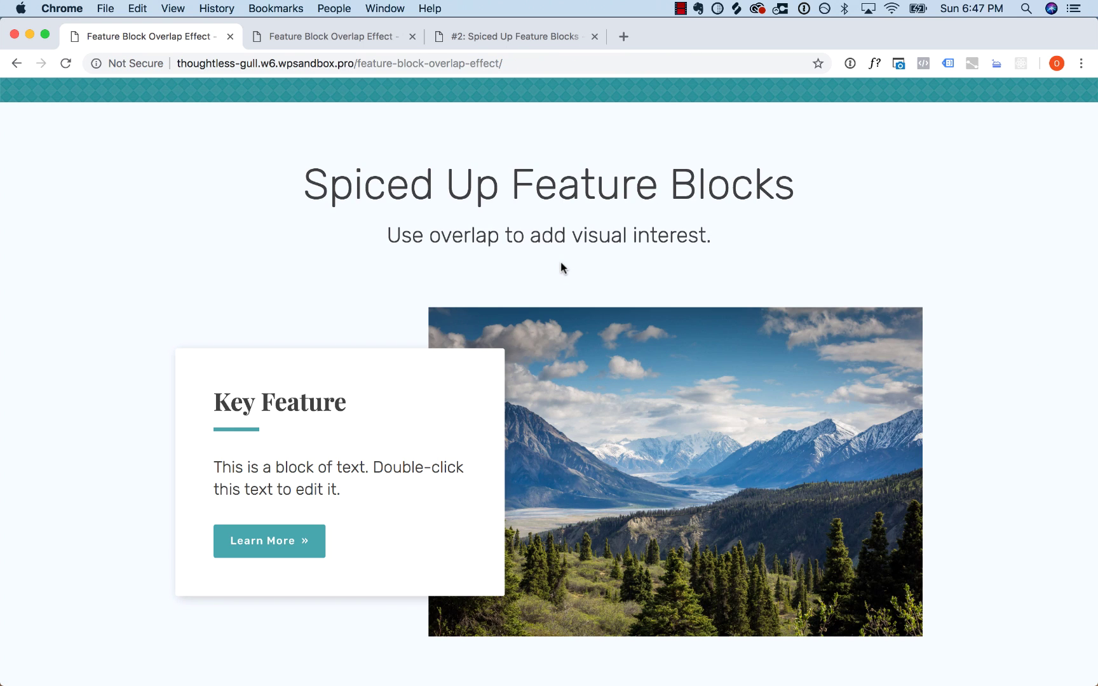
scroll(561, 267, "down", 10)
scroll(561, 267, "down", 1)
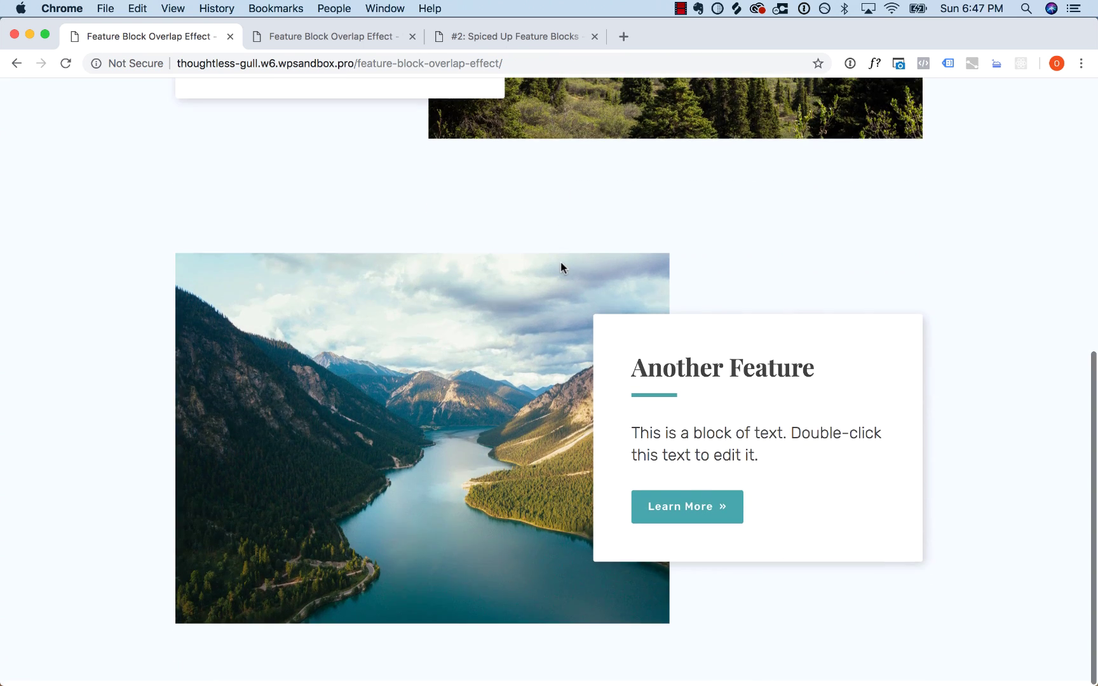
scroll(561, 267, "up", 1)
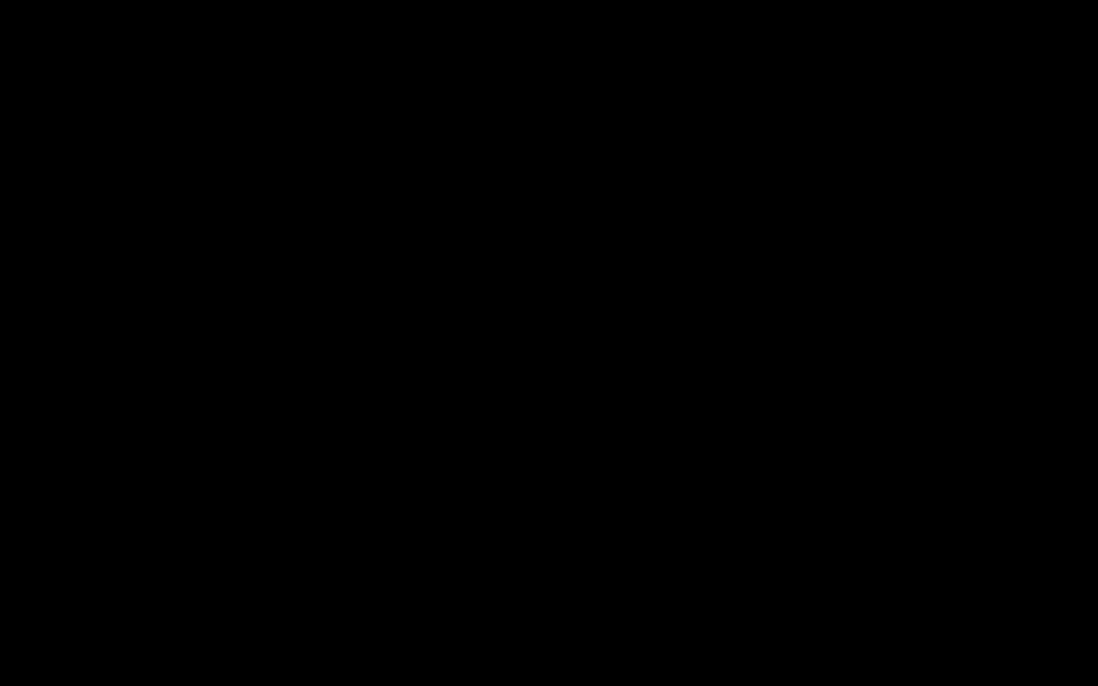